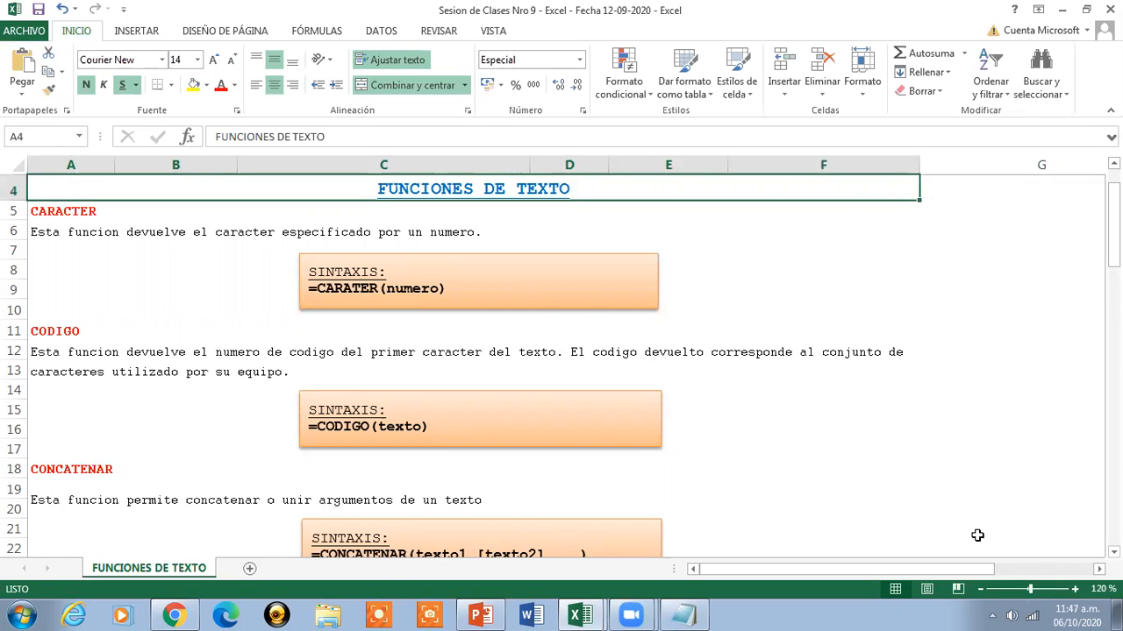
- Read the descriptions and syntax of the CARACTER and CODIGO functions under the FUNCIONES DE TEXTO heading
{"action": "key", "text": "Down"}
{"action": "key", "text": "Down"}
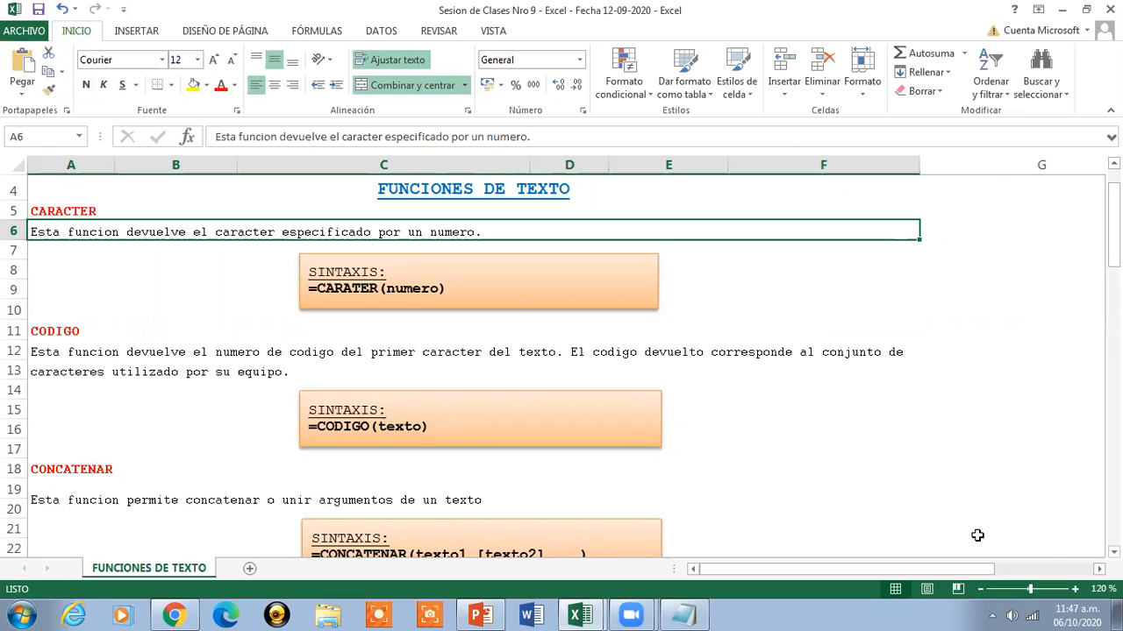
{"action": "key", "text": "Down"}
{"action": "key", "text": "Down"}
{"action": "key", "text": "Down"}
{"action": "key", "text": "Down"}
{"action": "key", "text": "Down"}
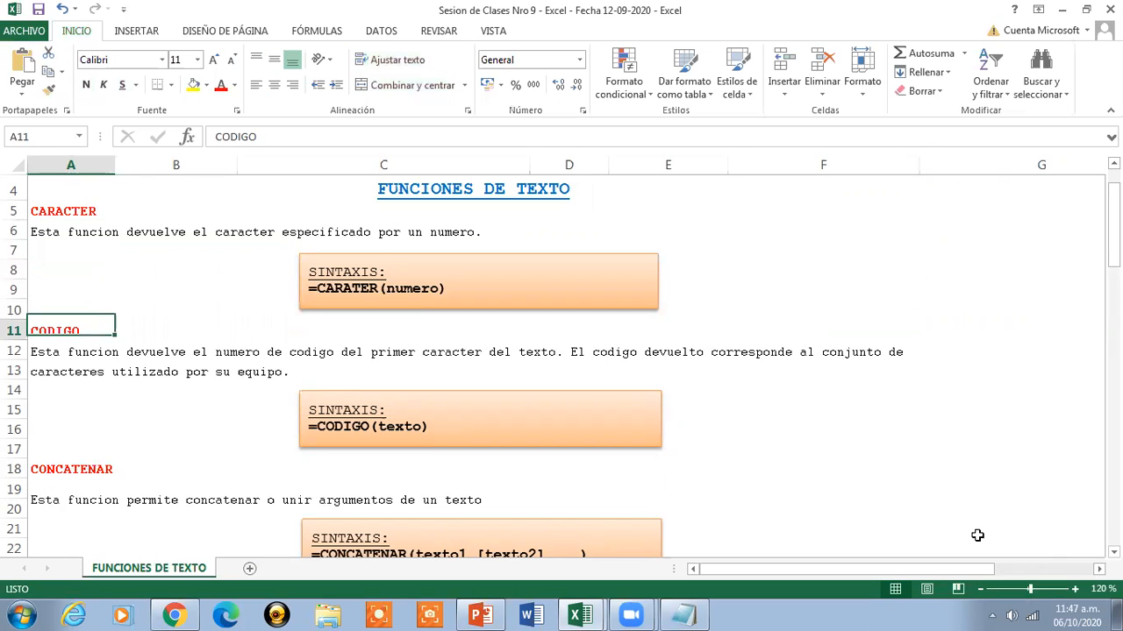
{"action": "key", "text": "Down"}
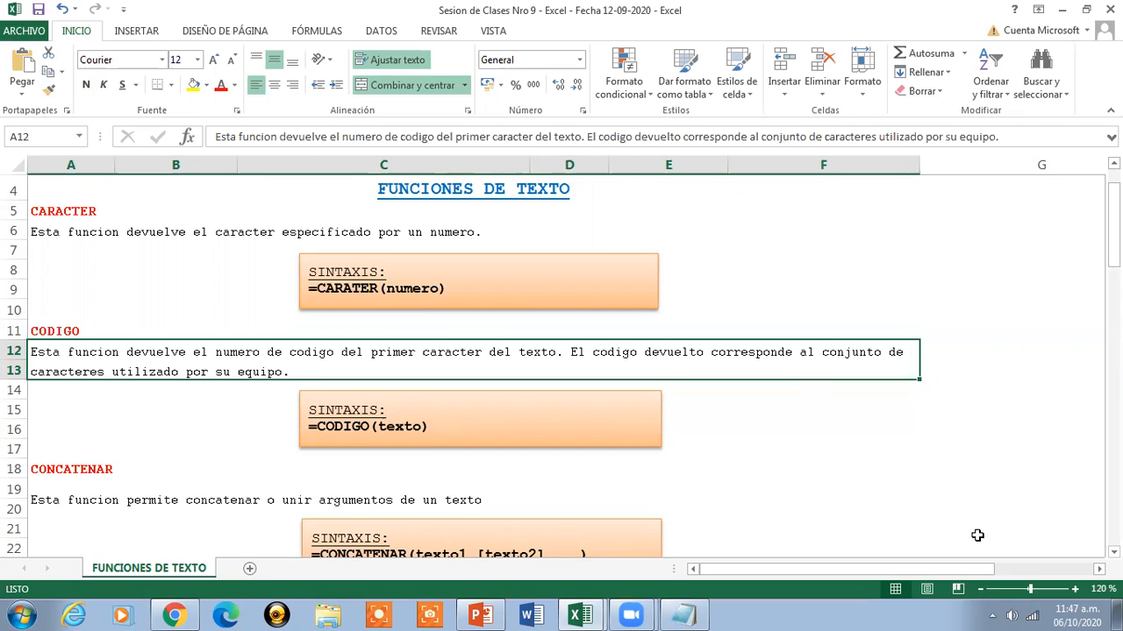
{"action": "key", "text": "Down"}
{"action": "key", "text": "Down"}
{"action": "key", "text": "Down"}
{"action": "key", "text": "Down"}
{"action": "key", "text": "Down"}
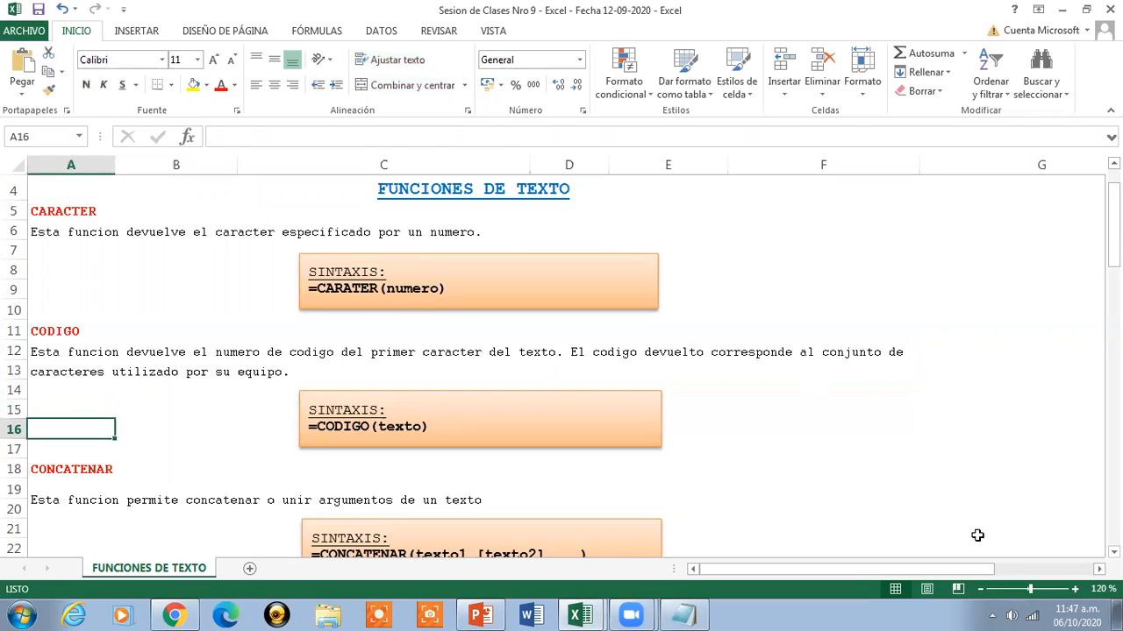
- Examine the descriptions and syntax of the CONCATENAR and DERECHA functions
{"action": "key", "text": "Down"}
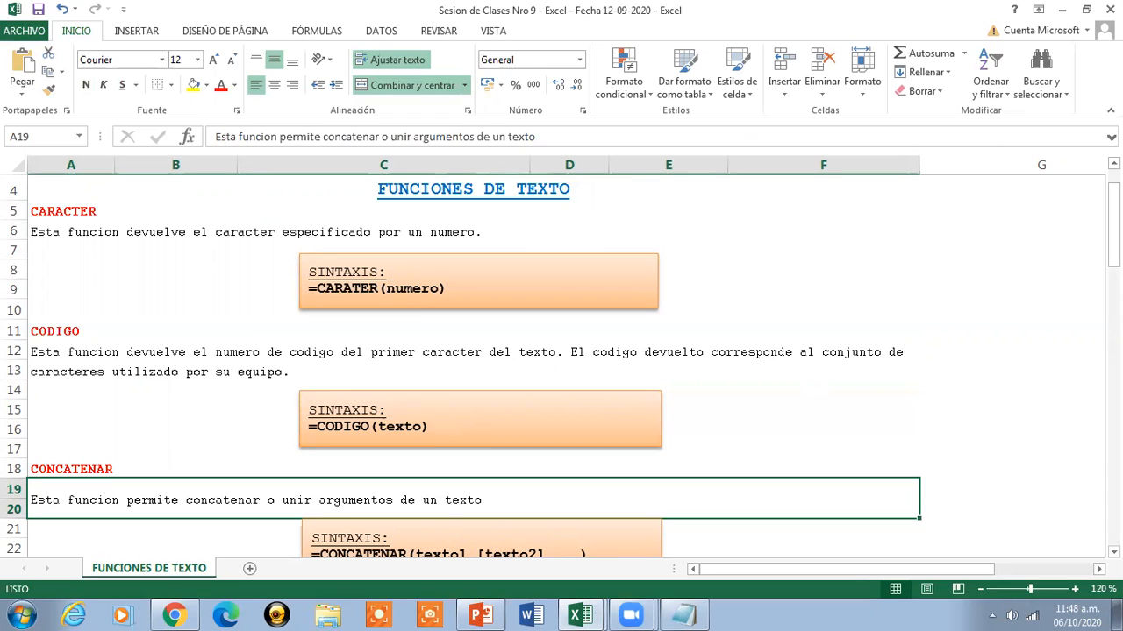
{"action": "left_click_drag", "start_coordinate": [1113, 226], "coordinate": [1113, 268]}
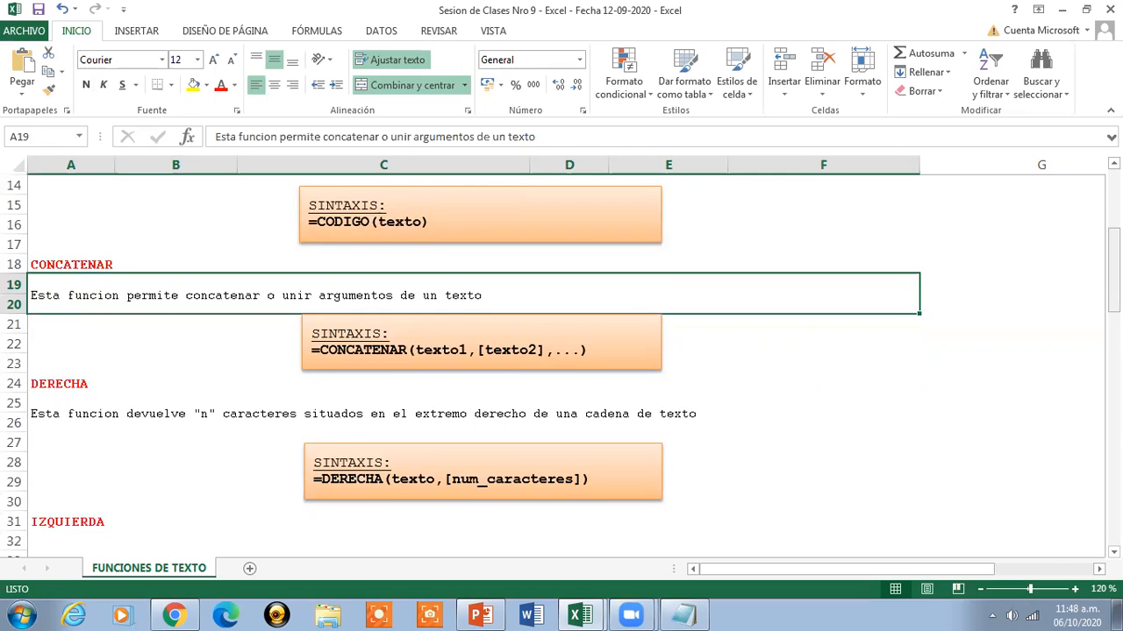
{"action": "key", "text": "Down"}
{"action": "key", "text": "Down"}
{"action": "key", "text": "Down"}
{"action": "key", "text": "Down"}
{"action": "key", "text": "Down"}
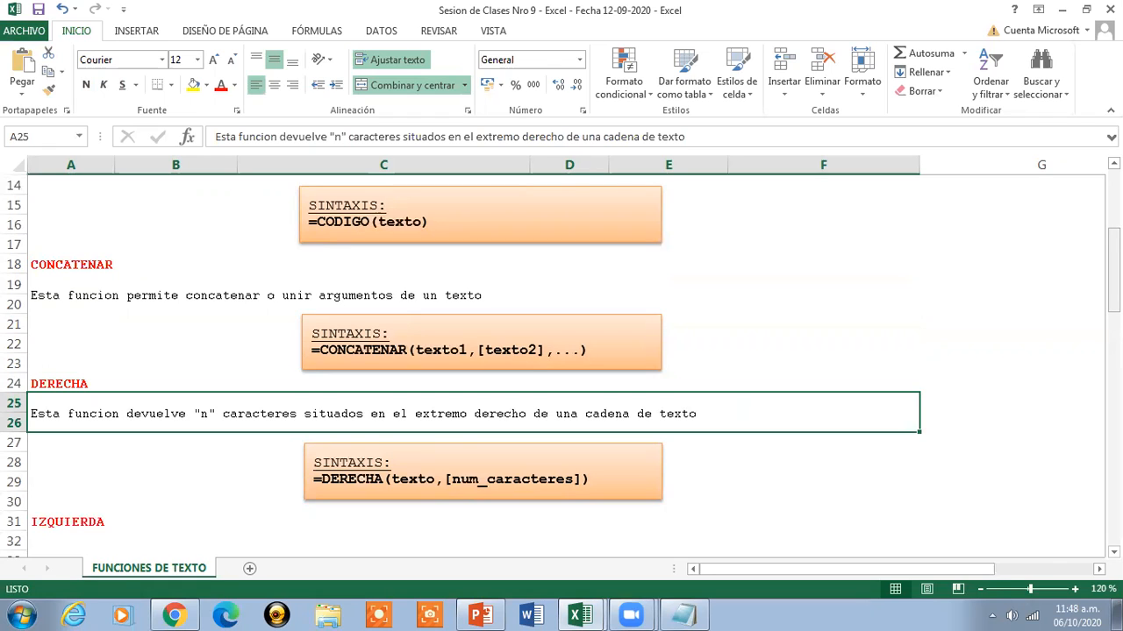
{"action": "key", "text": "Down"}
{"action": "key", "text": "Down"}
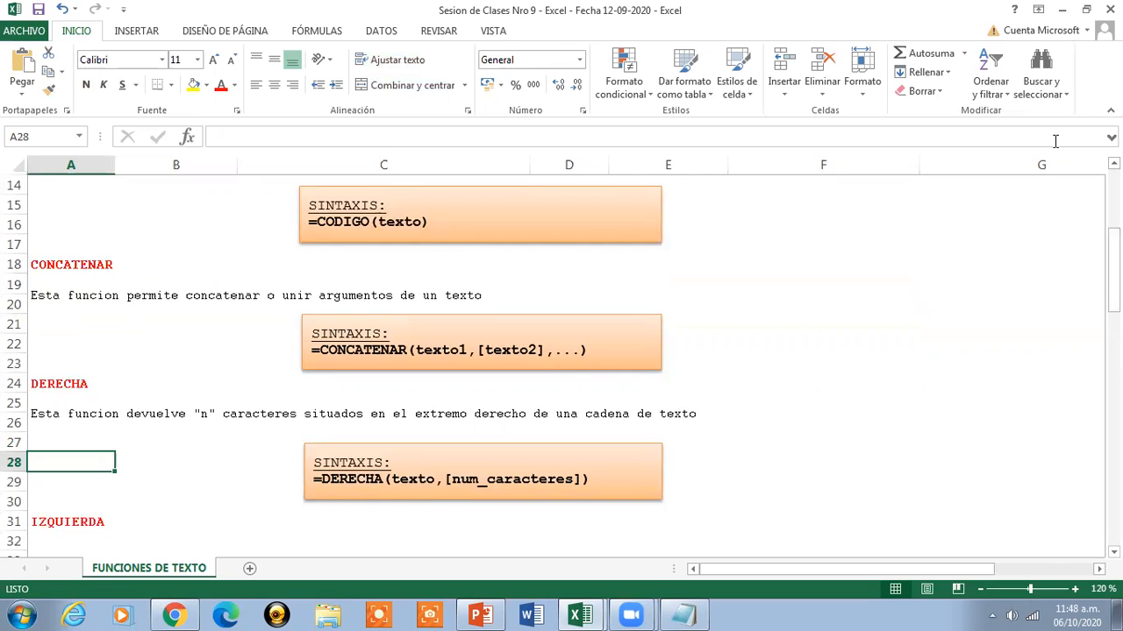
- Examine the descriptions and syntax of the IZQUIERDA, EXTRAE and HALLAR functions
{"action": "left_click_drag", "start_coordinate": [1112, 263], "coordinate": [1112, 271]}
{"action": "left_click", "coordinate": [303, 524]}
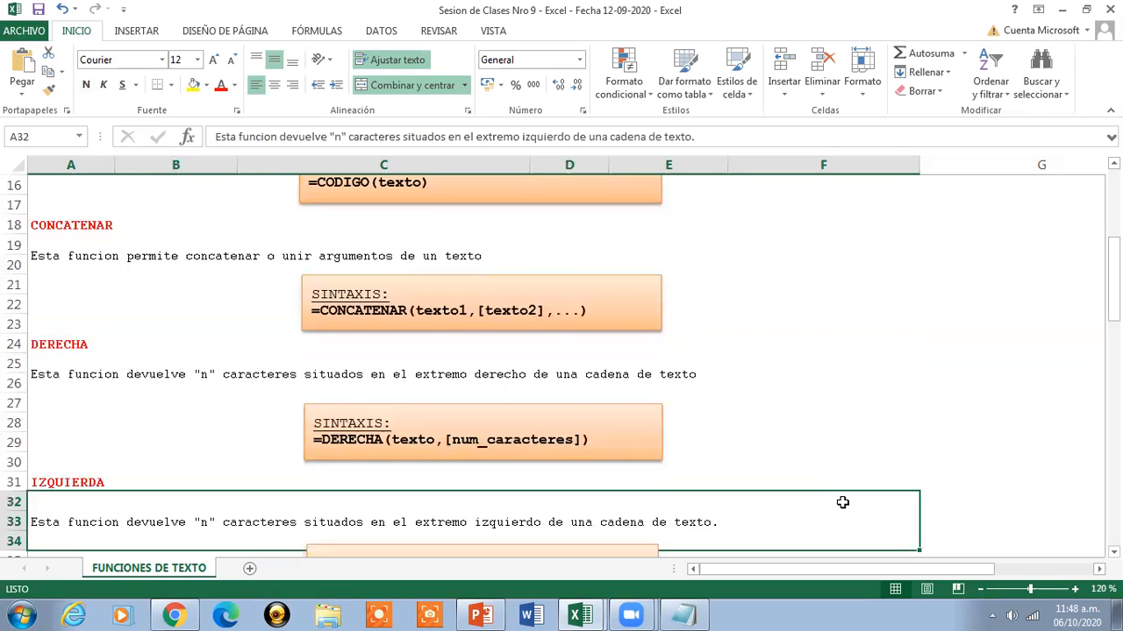
{"action": "left_click_drag", "start_coordinate": [1112, 279], "coordinate": [1112, 311]}
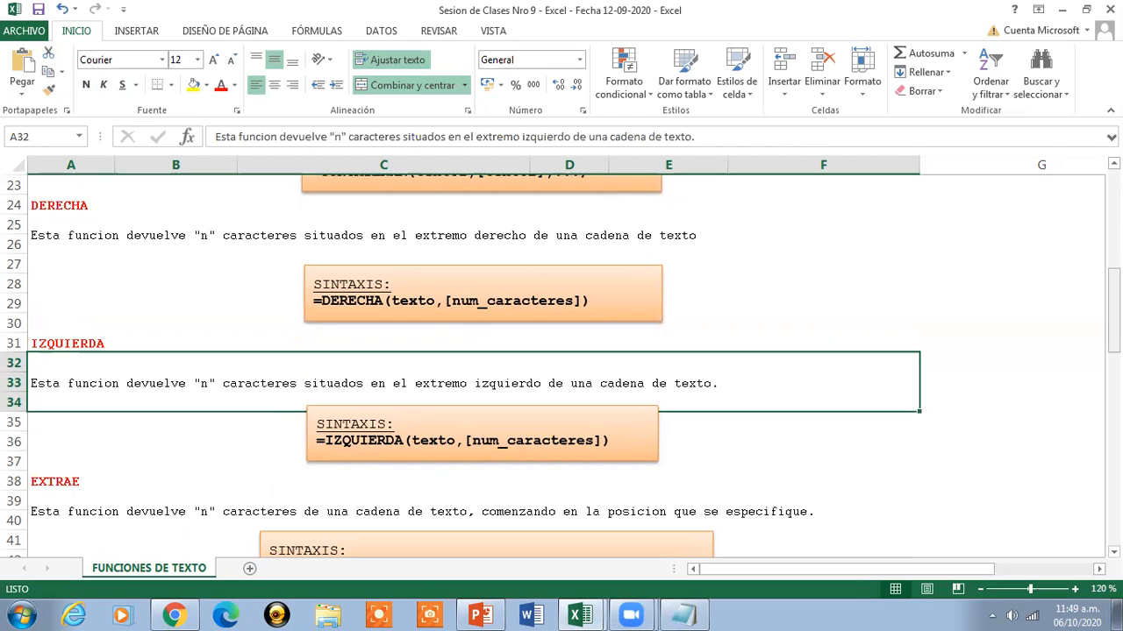
{"action": "left_click_drag", "start_coordinate": [1112, 309], "coordinate": [1112, 350]}
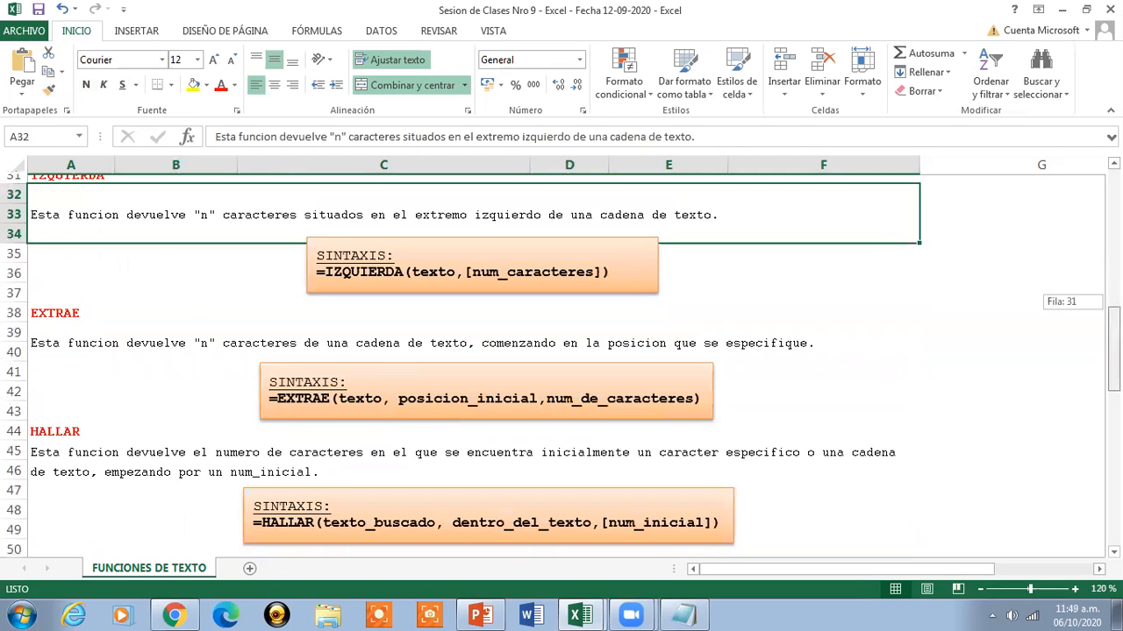
{"action": "left_click", "coordinate": [608, 445]}
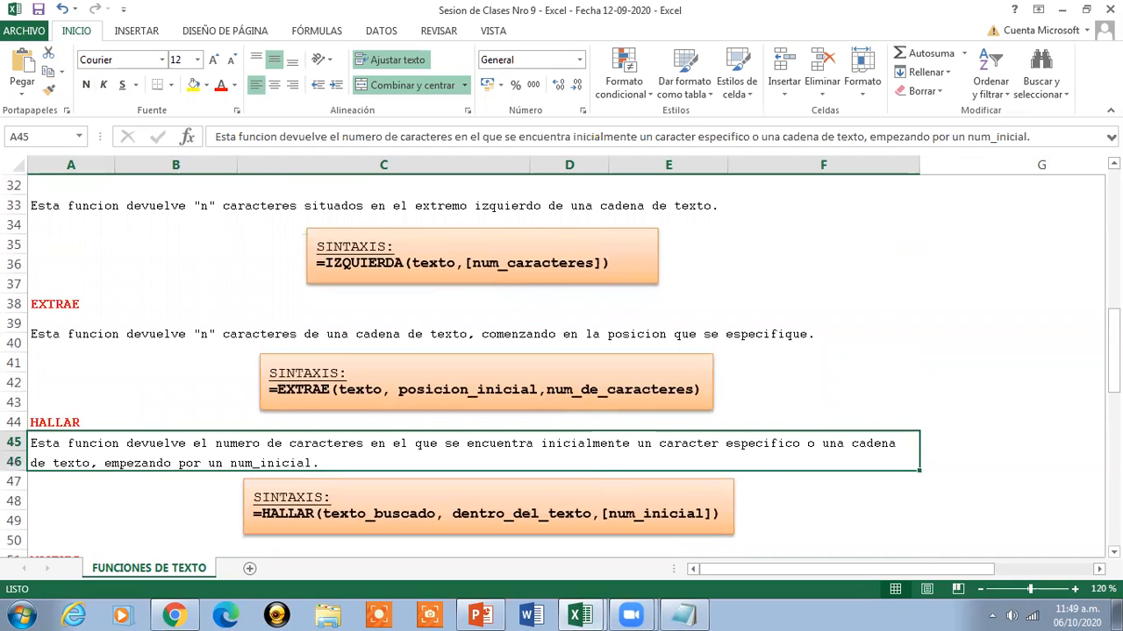
{"action": "left_click_drag", "start_coordinate": [1113, 350], "coordinate": [1113, 364]}
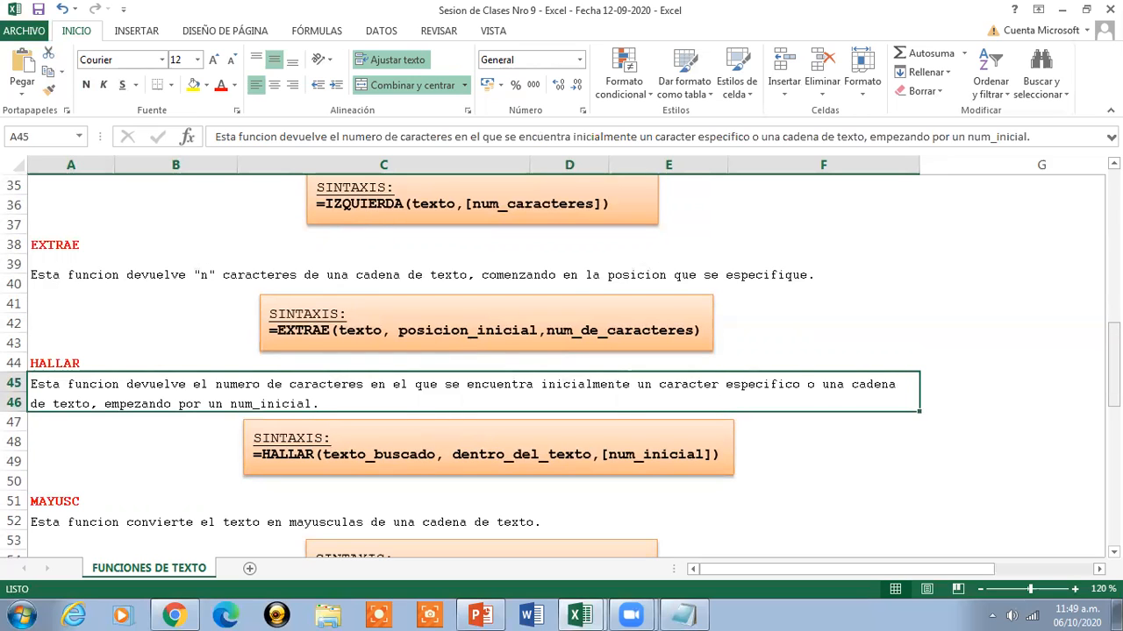
{"action": "left_click_drag", "start_coordinate": [1114, 351], "coordinate": [1114, 368]}
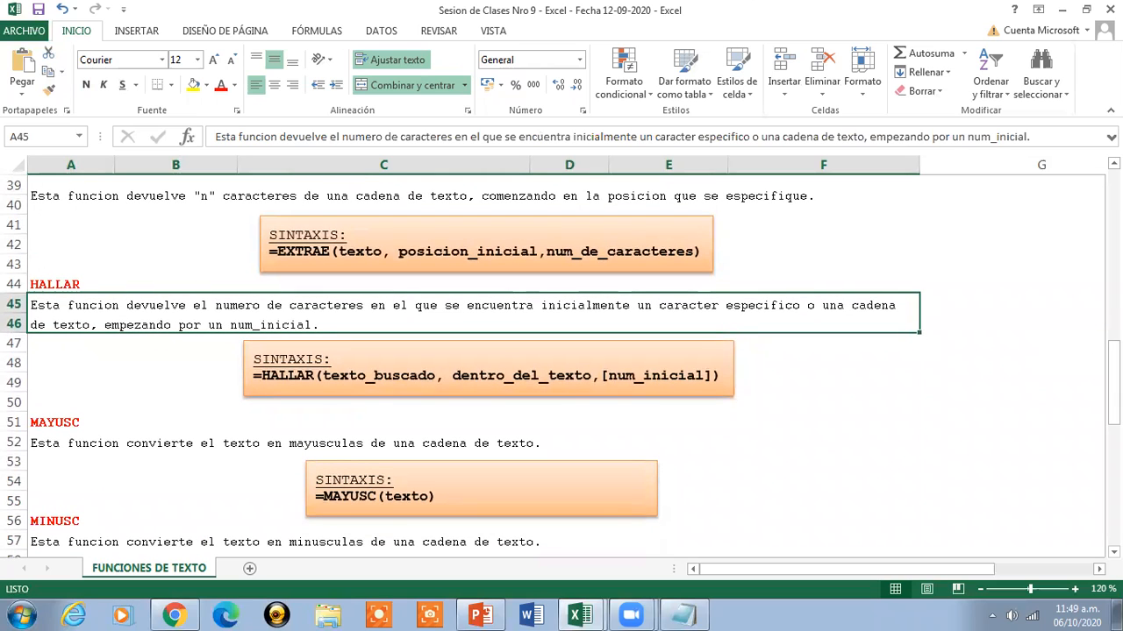
{"action": "left_click_drag", "start_coordinate": [1114, 369], "coordinate": [1114, 360]}
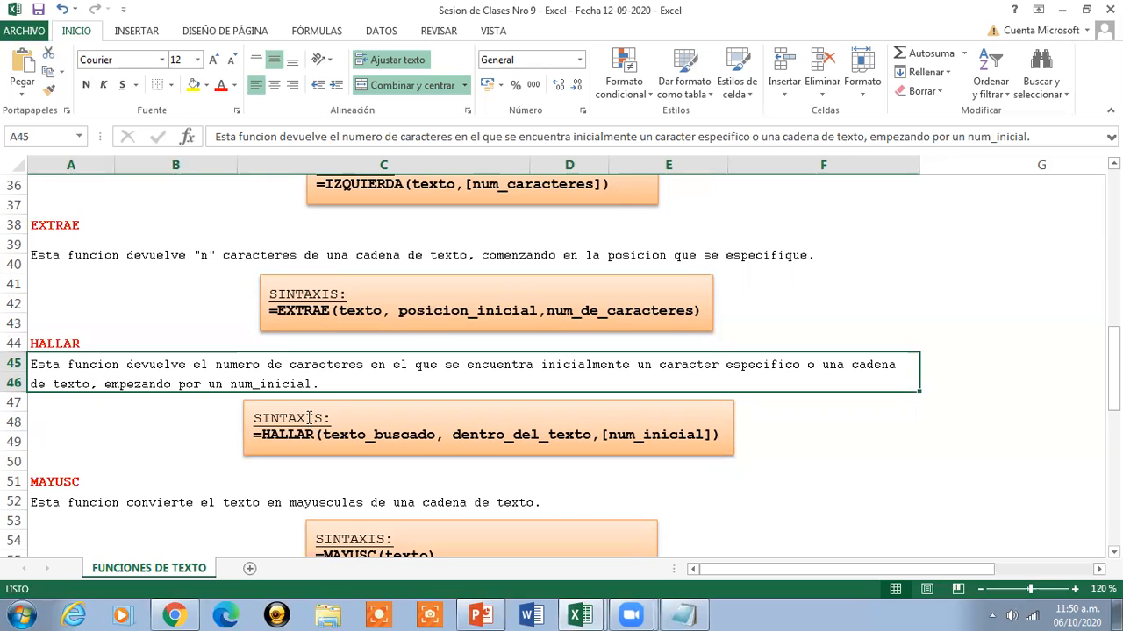
- Read the descriptions and syntax of the MAYUSC, MINUSC and LARGO functions
{"action": "left_click", "coordinate": [72, 507]}
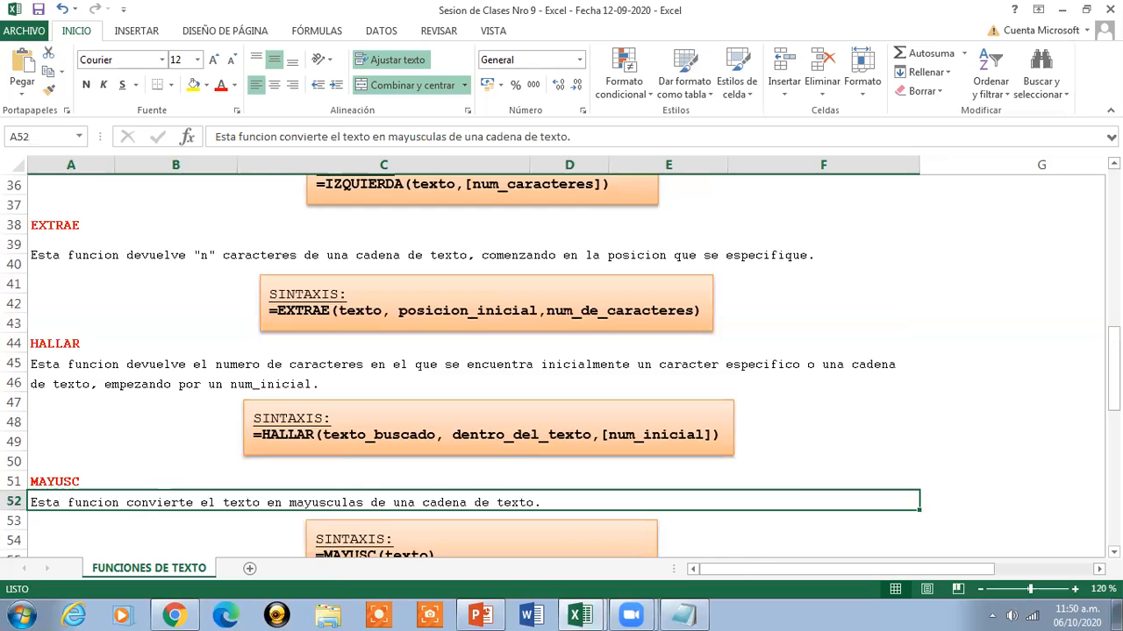
{"action": "left_click_drag", "start_coordinate": [1113, 368], "coordinate": [1113, 402]}
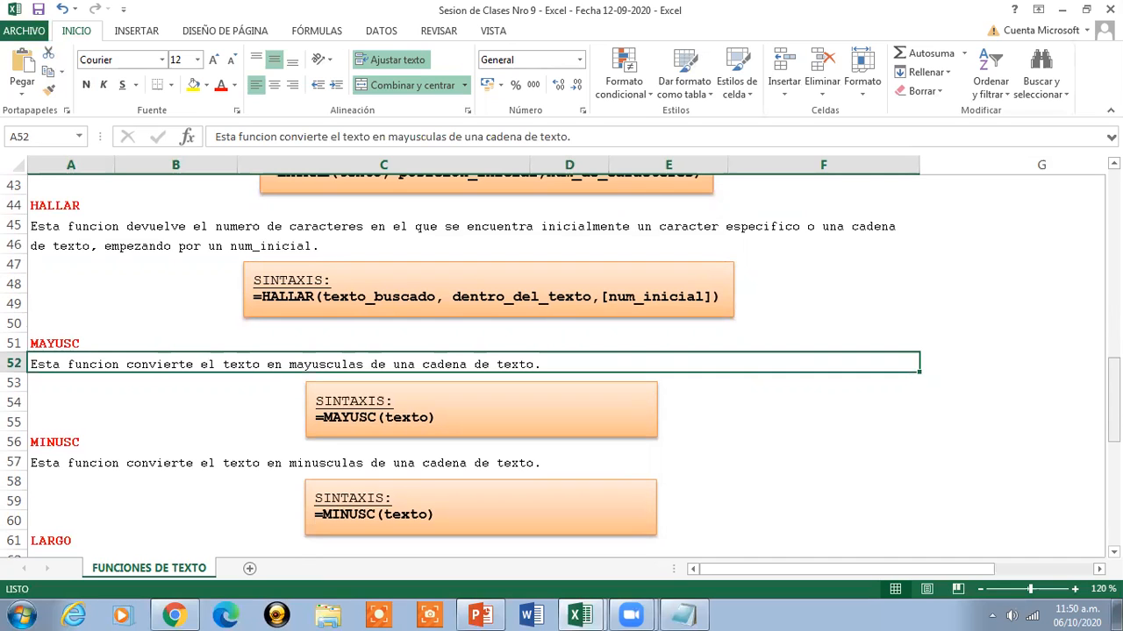
{"action": "scroll", "coordinate": [191, 388], "scroll_direction": "down", "scroll_amount": 2}
{"action": "left_click", "coordinate": [191, 386]}
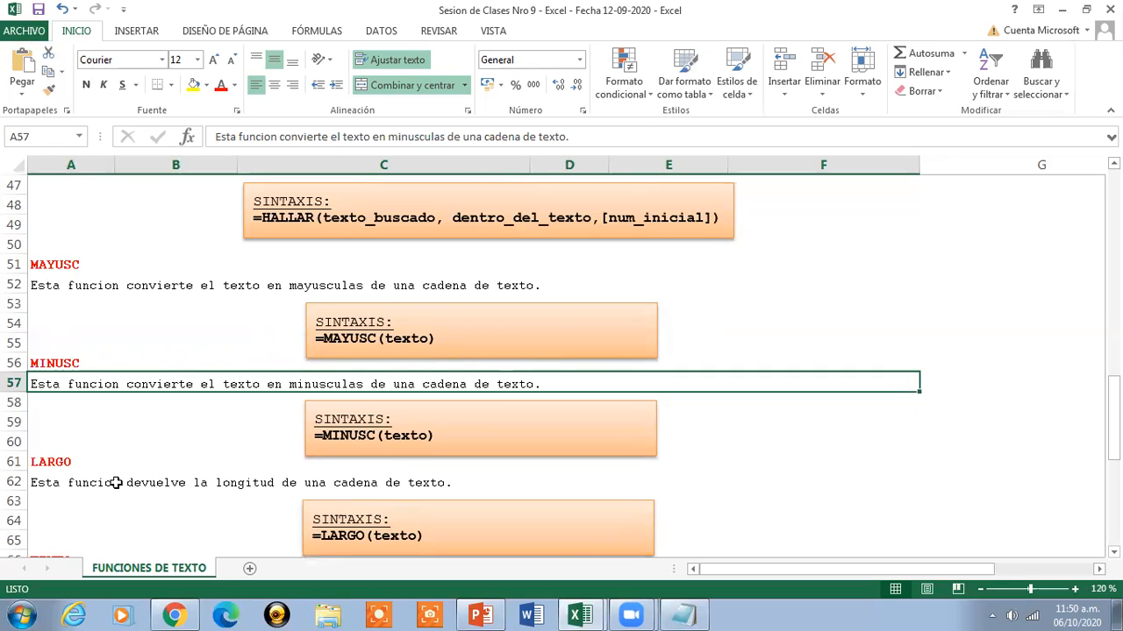
{"action": "left_click", "coordinate": [116, 483]}
{"action": "left_click_drag", "start_coordinate": [1113, 417], "coordinate": [1113, 445]}
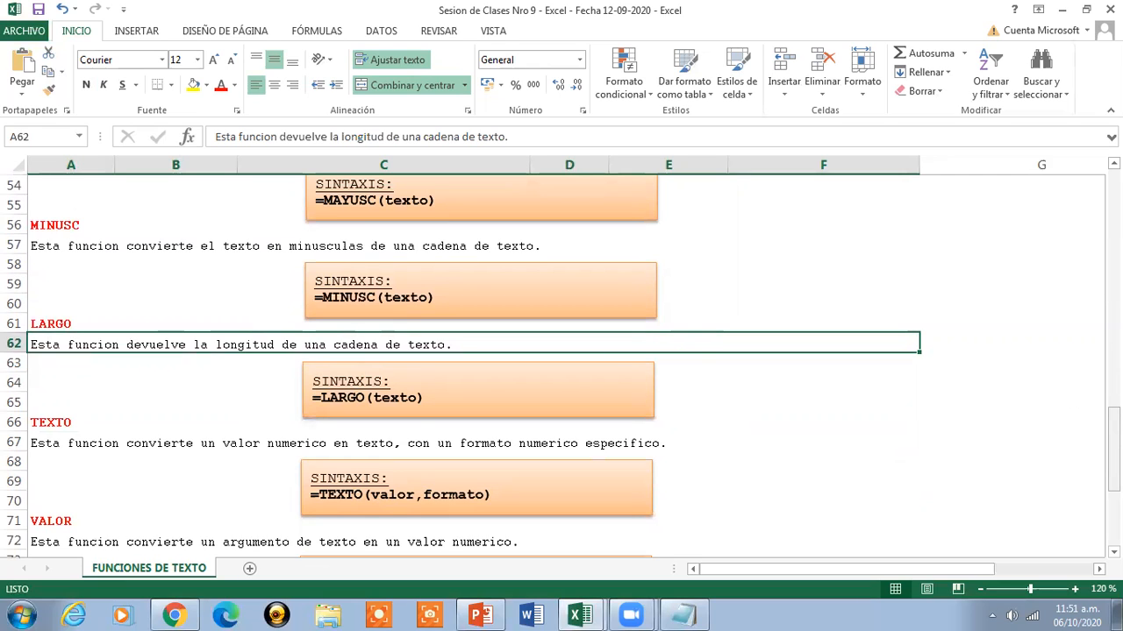
- Read the descriptions and syntax of the TEXTO, VALOR and NOMPROPIO functions at the end of the sheet
{"action": "key", "text": "Down"}
{"action": "key", "text": "Down"}
{"action": "key", "text": "Down"}
{"action": "key", "text": "Down"}
{"action": "key", "text": "Down"}
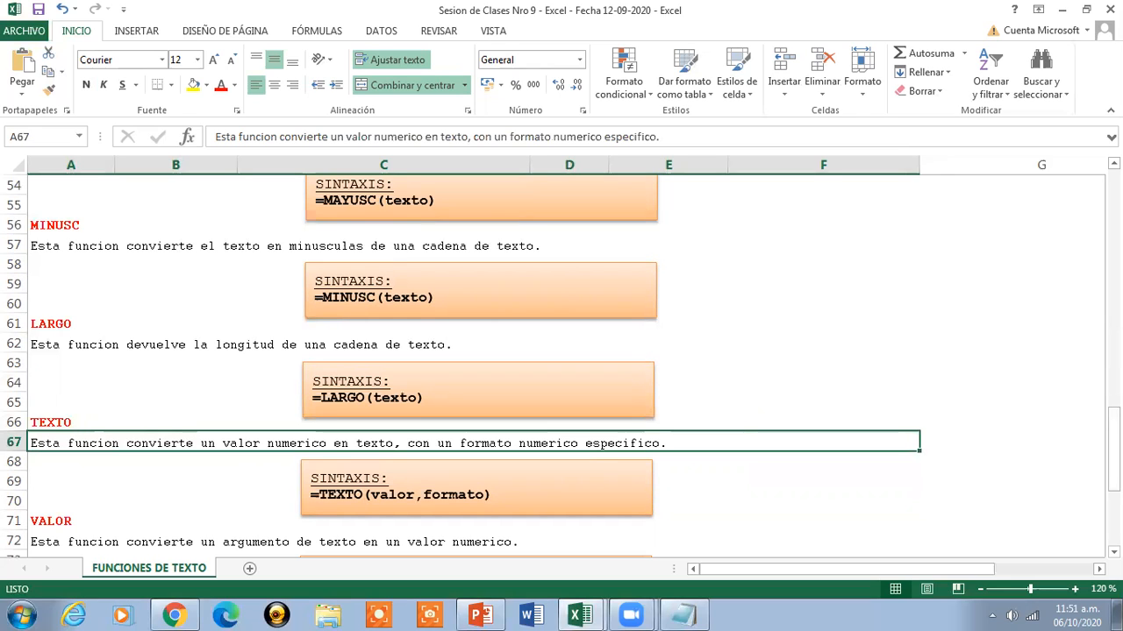
{"action": "left_click_drag", "start_coordinate": [1114, 432], "coordinate": [1114, 455]}
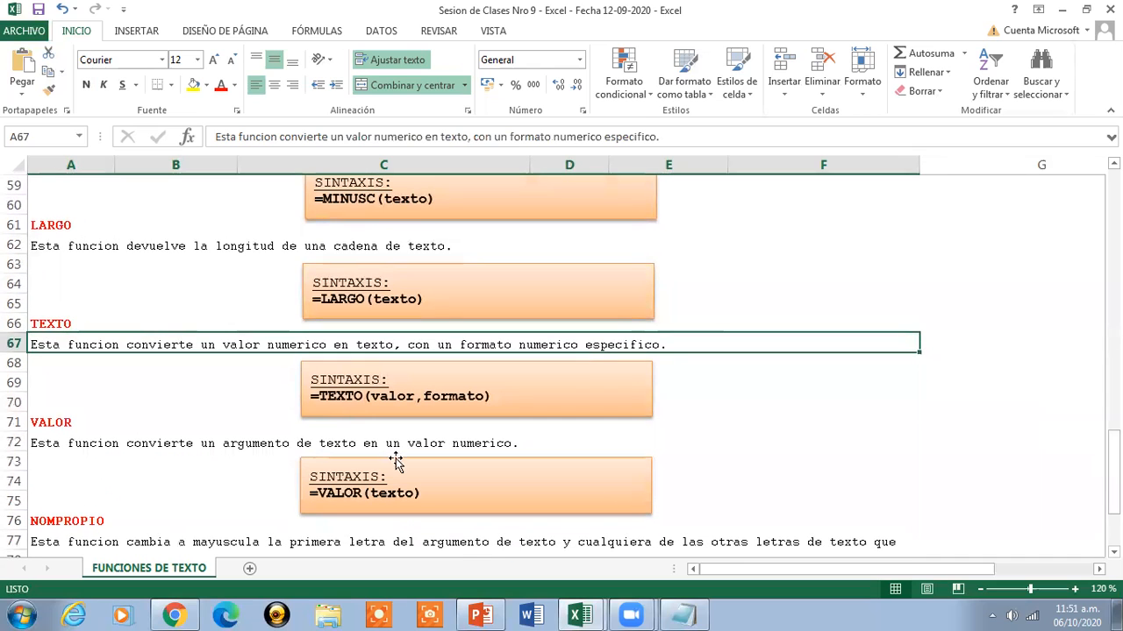
{"action": "left_click", "coordinate": [71, 439]}
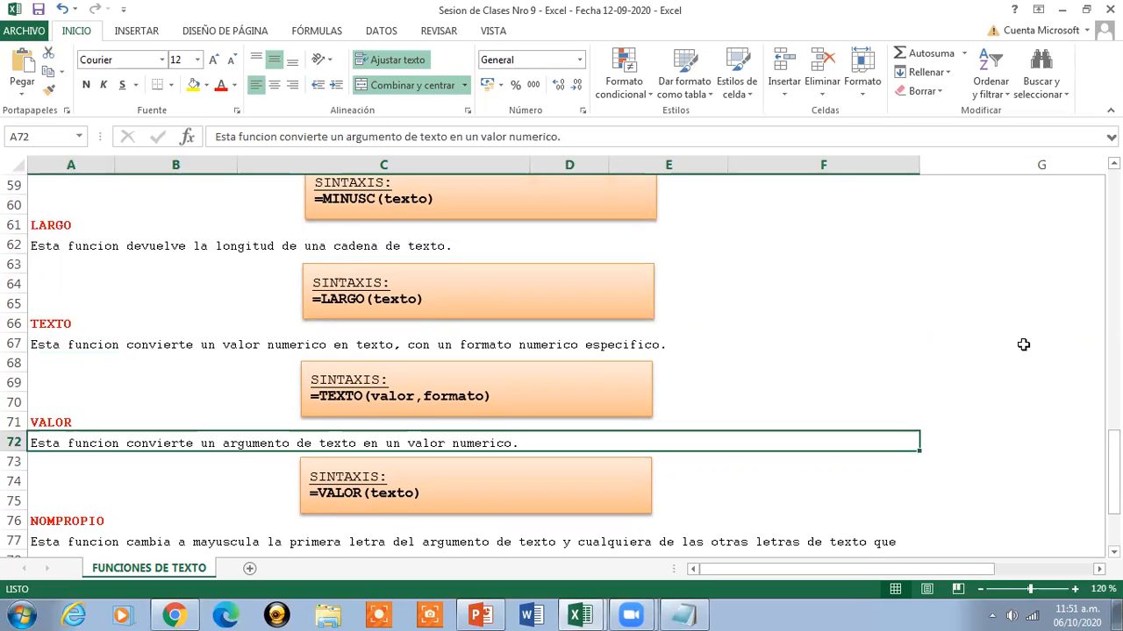
{"action": "left_click_drag", "start_coordinate": [1114, 449], "coordinate": [1114, 482]}
{"action": "left_click", "coordinate": [594, 408]}
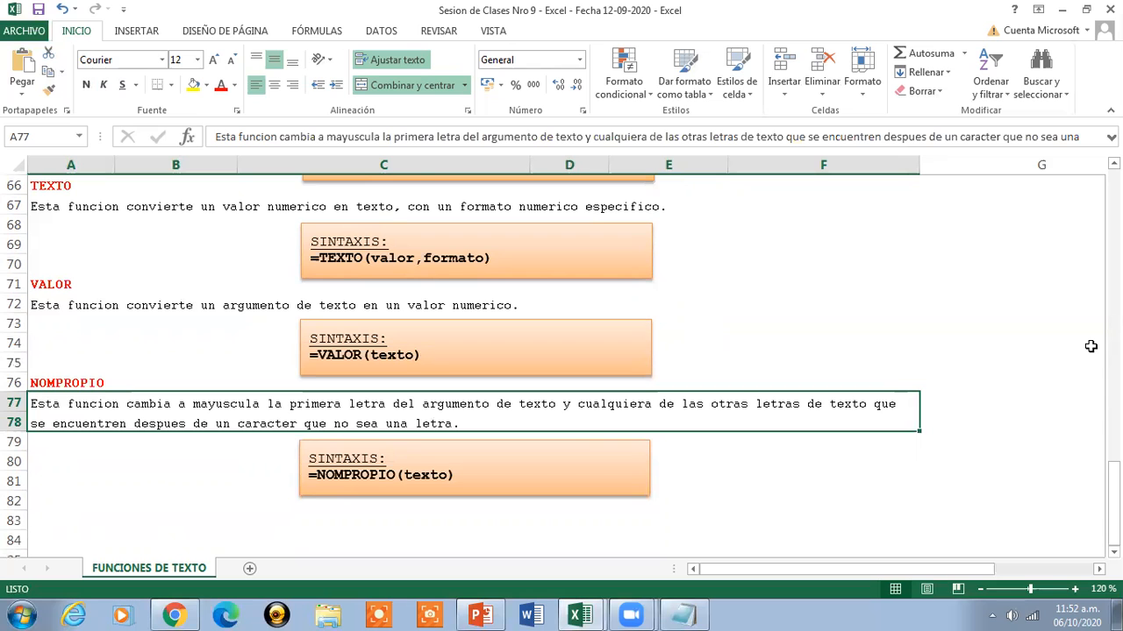
- Return to the start of the function list and review the CARACTER, CODIGO and CONCATENAR entries again
{"action": "left_click_drag", "start_coordinate": [1114, 479], "coordinate": [1113, 224]}
{"action": "left_click", "coordinate": [561, 248]}
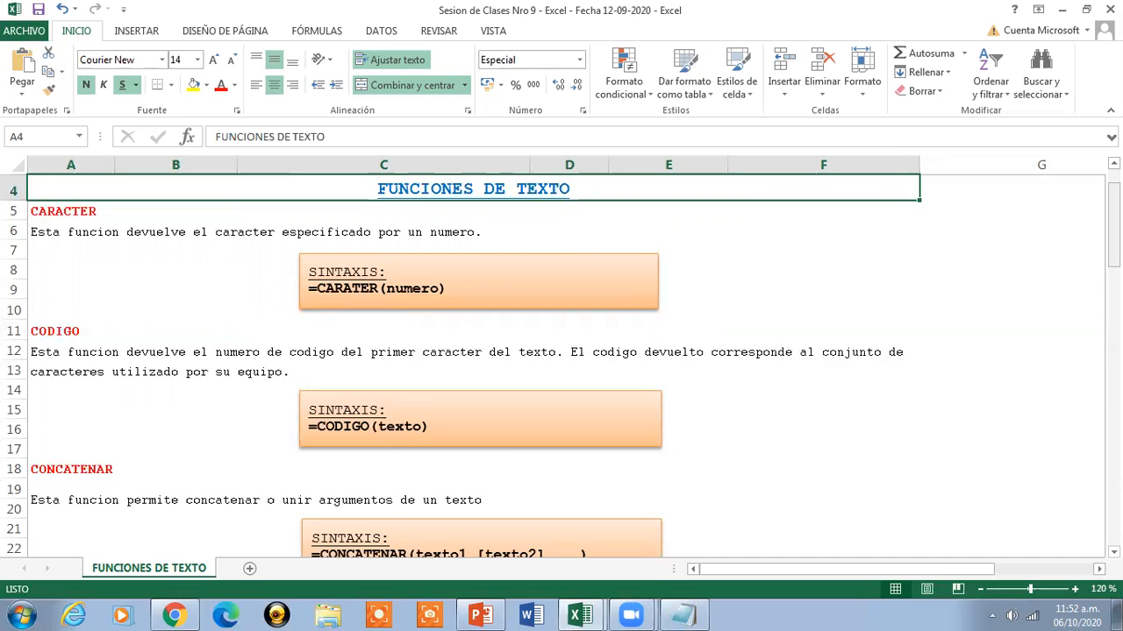
{"action": "left_click", "coordinate": [71, 212]}
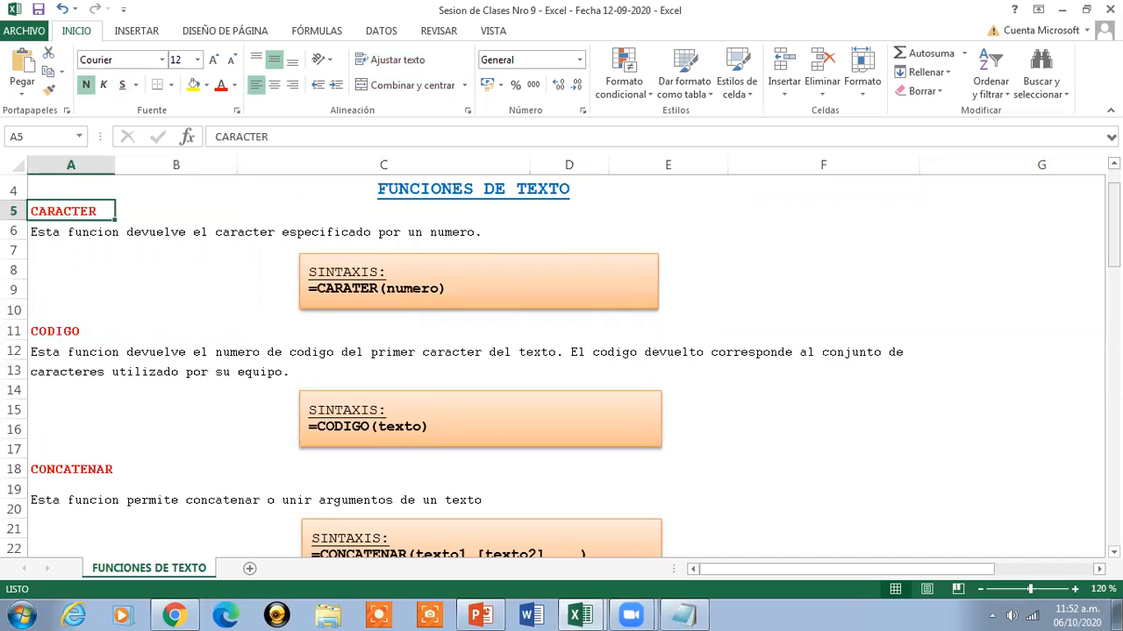
{"action": "key", "text": "Down"}
{"action": "key", "text": "Down"}
{"action": "key", "text": "Down"}
{"action": "key", "text": "Down"}
{"action": "key", "text": "Down"}
{"action": "key", "text": "Down"}
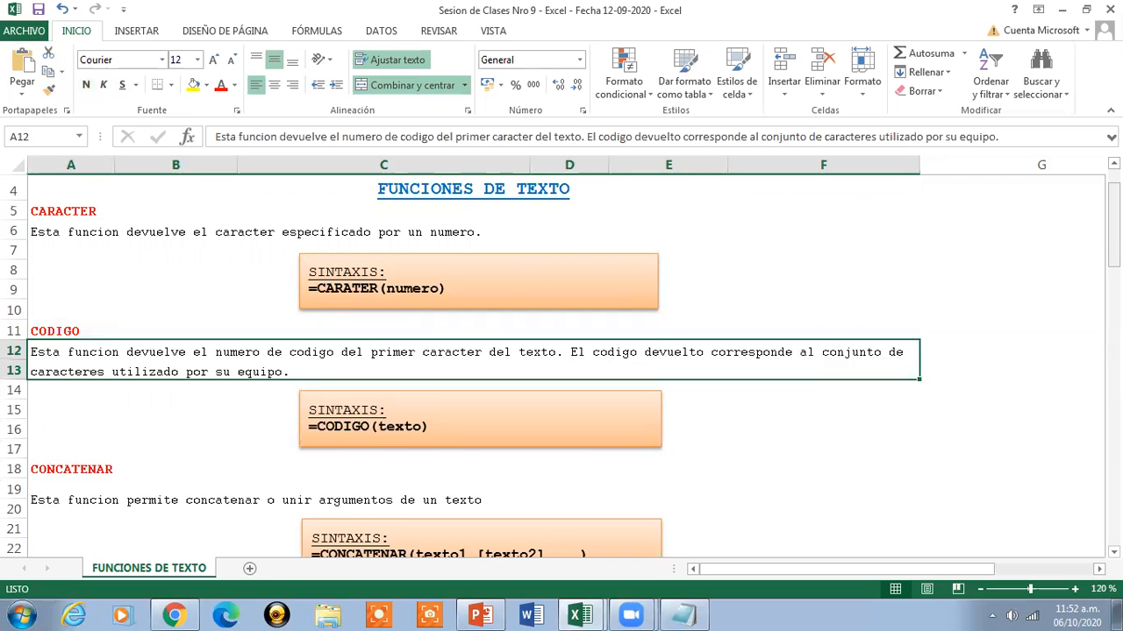
{"action": "key", "text": "Down"}
{"action": "key", "text": "Down"}
{"action": "key", "text": "Down"}
{"action": "key", "text": "Down"}
{"action": "key", "text": "Down"}
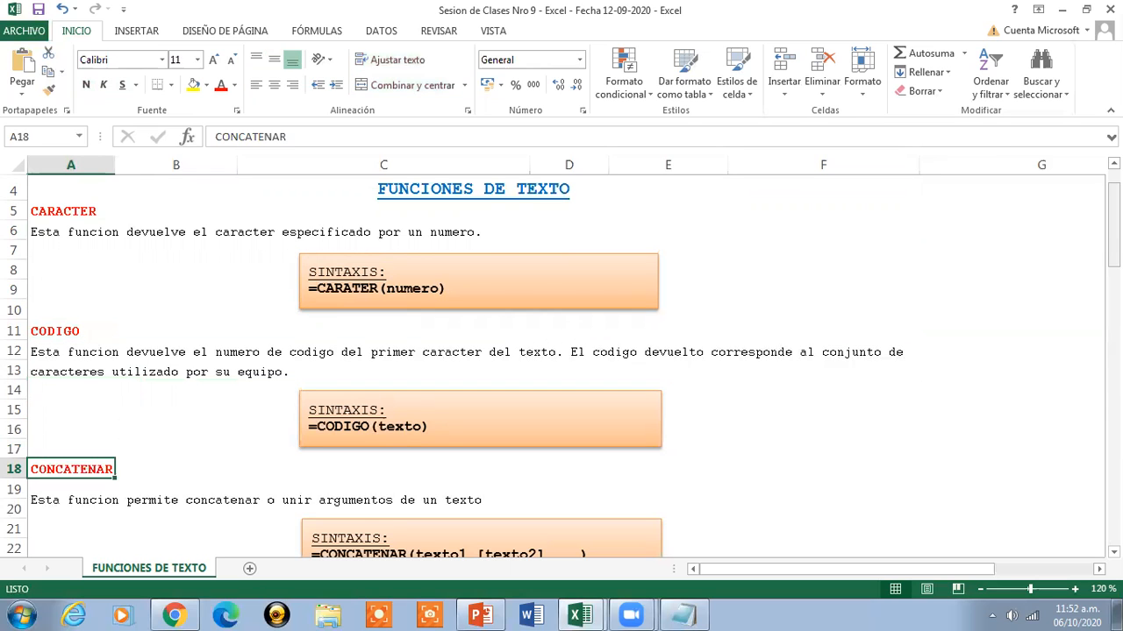
{"action": "key", "text": "Down"}
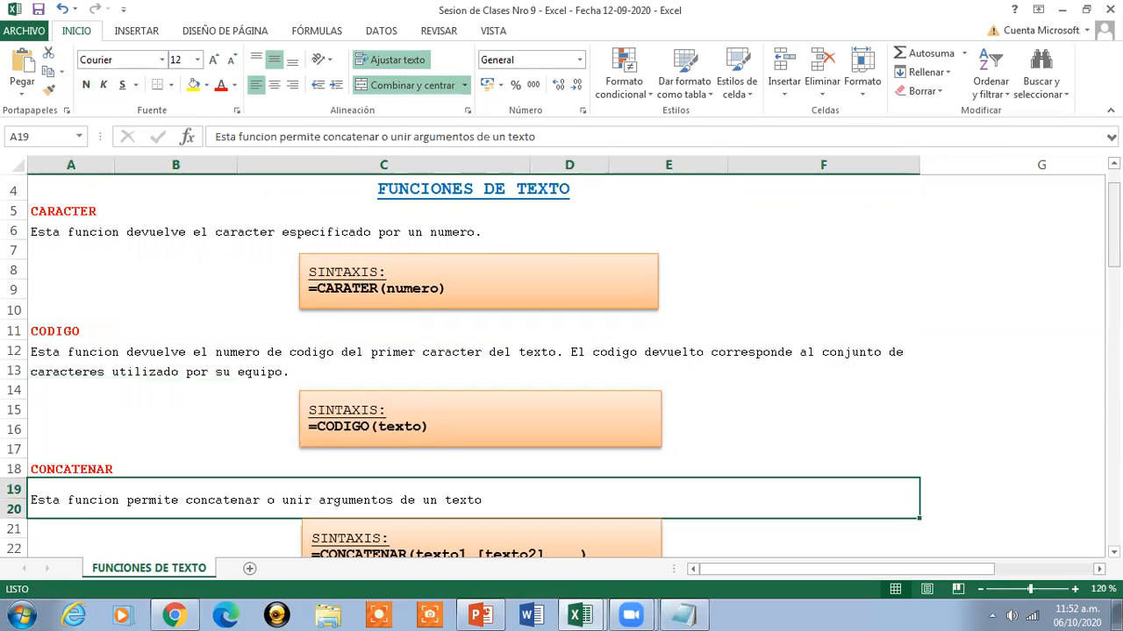
- Review the DERECHA and IZQUIERDA entries of the function list again
{"action": "key", "text": "Down"}
{"action": "key", "text": "Down"}
{"action": "key", "text": "Down"}
{"action": "key", "text": "Down"}
{"action": "key", "text": "Up"}
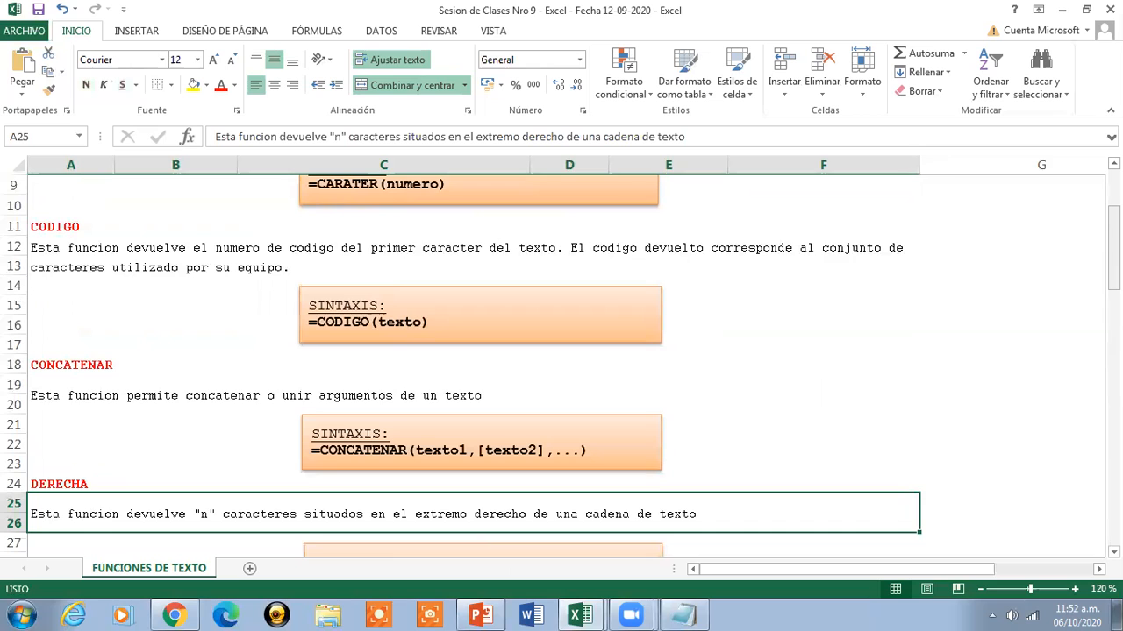
{"action": "key", "text": "Down"}
{"action": "key", "text": "Down"}
{"action": "key", "text": "Down"}
{"action": "key", "text": "Down"}
{"action": "key", "text": "Down"}
{"action": "key", "text": "Down"}
{"action": "key", "text": "Down"}
{"action": "key", "text": "Down"}
{"action": "key", "text": "Down"}
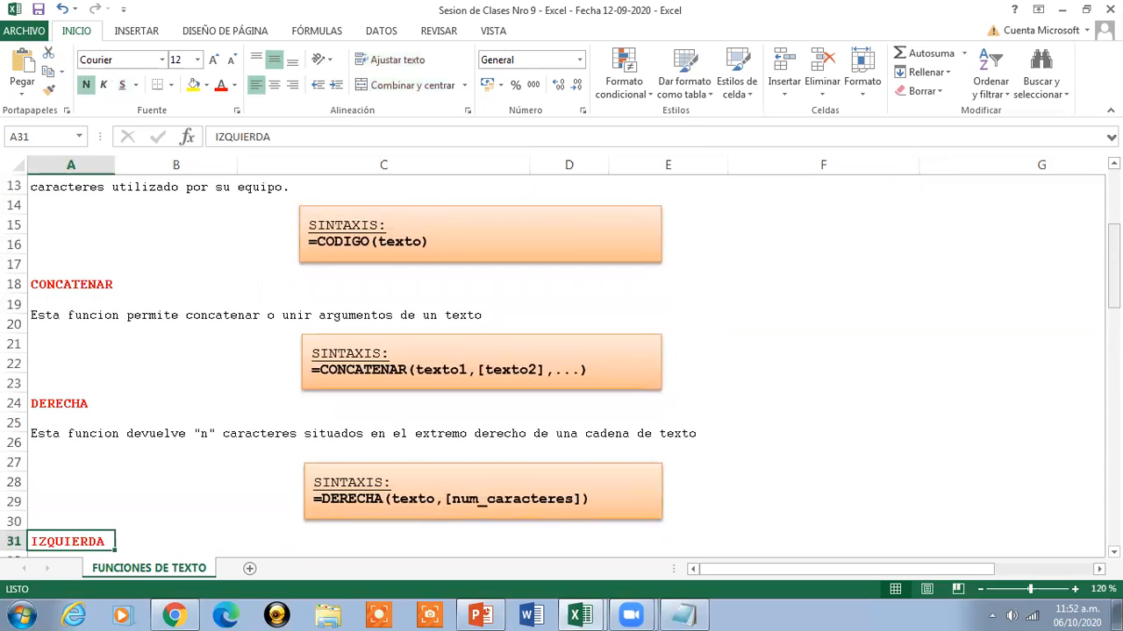
{"action": "key", "text": "Up"}
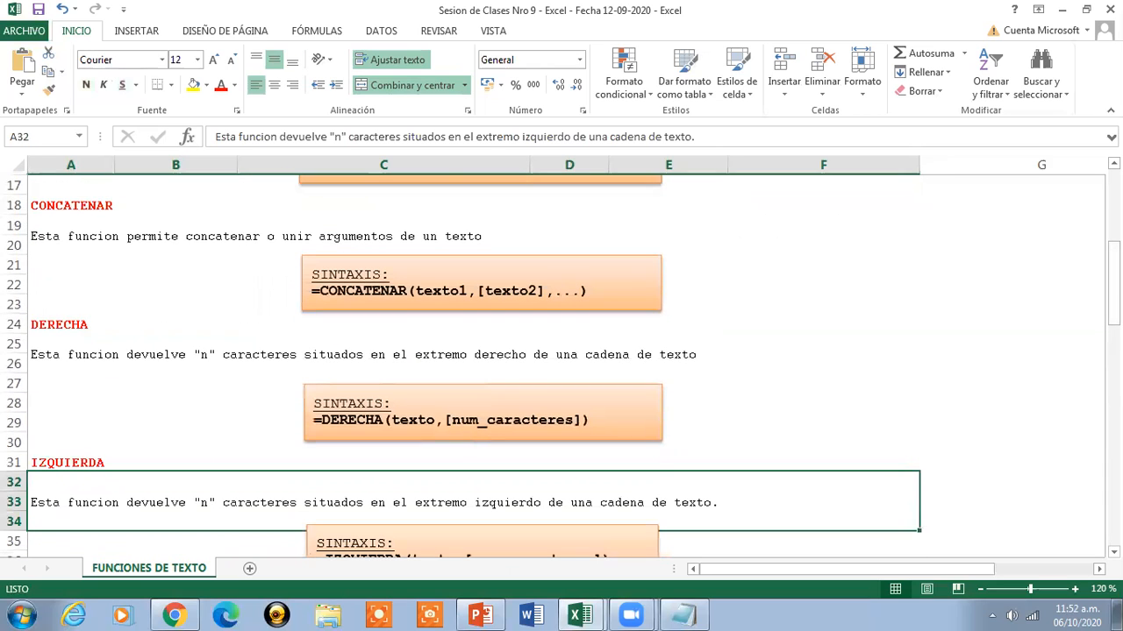
- Review the EXTRAE and HALLAR entries again, continuing to the MAYUSC description in A52
{"action": "key", "text": "Down"}
{"action": "key", "text": "Down"}
{"action": "key", "text": "Down"}
{"action": "key", "text": "Down"}
{"action": "key", "text": "Down"}
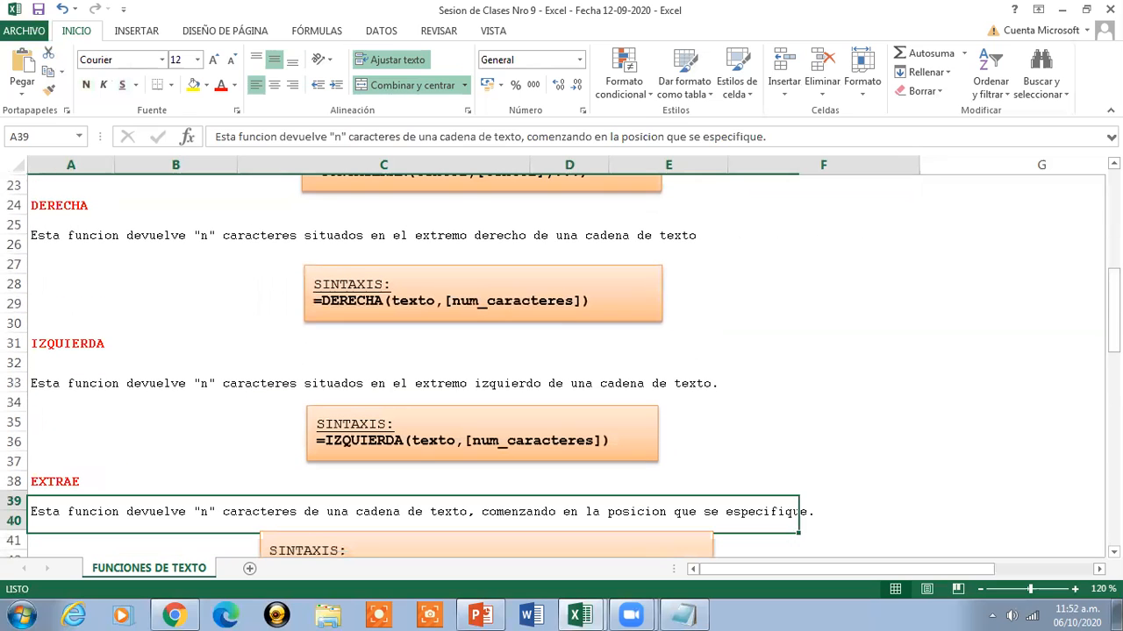
{"action": "key", "text": "Down"}
{"action": "key", "text": "Down"}
{"action": "key", "text": "Down"}
{"action": "key", "text": "Down"}
{"action": "key", "text": "Down"}
{"action": "key", "text": "Down"}
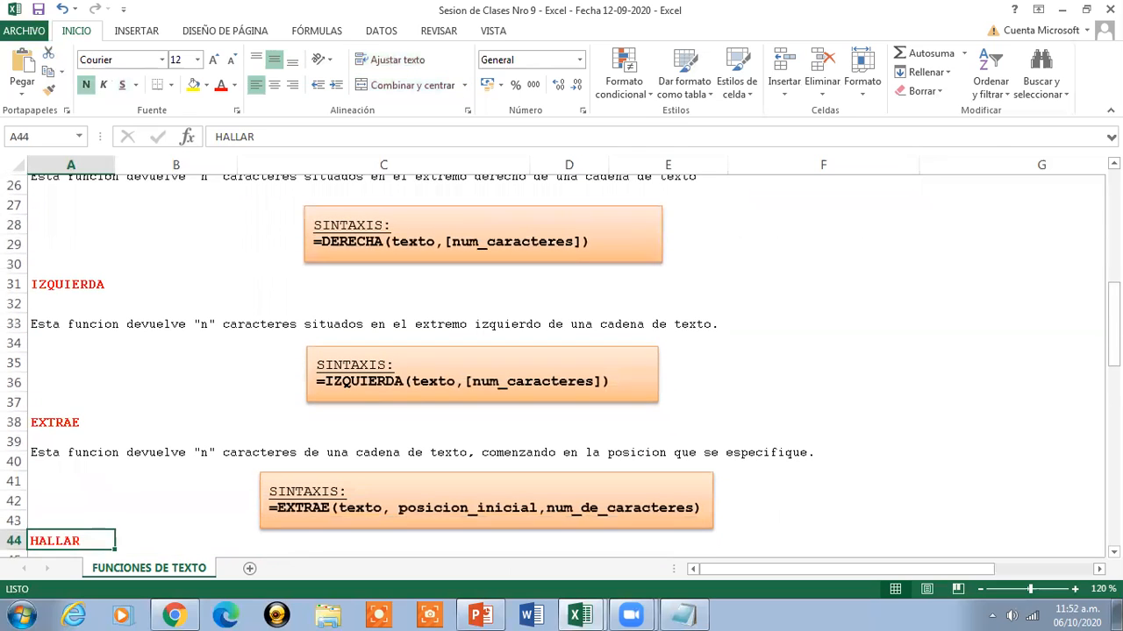
{"action": "key", "text": "Down"}
{"action": "key", "text": "Down"}
{"action": "key", "text": "Down"}
{"action": "key", "text": "Down"}
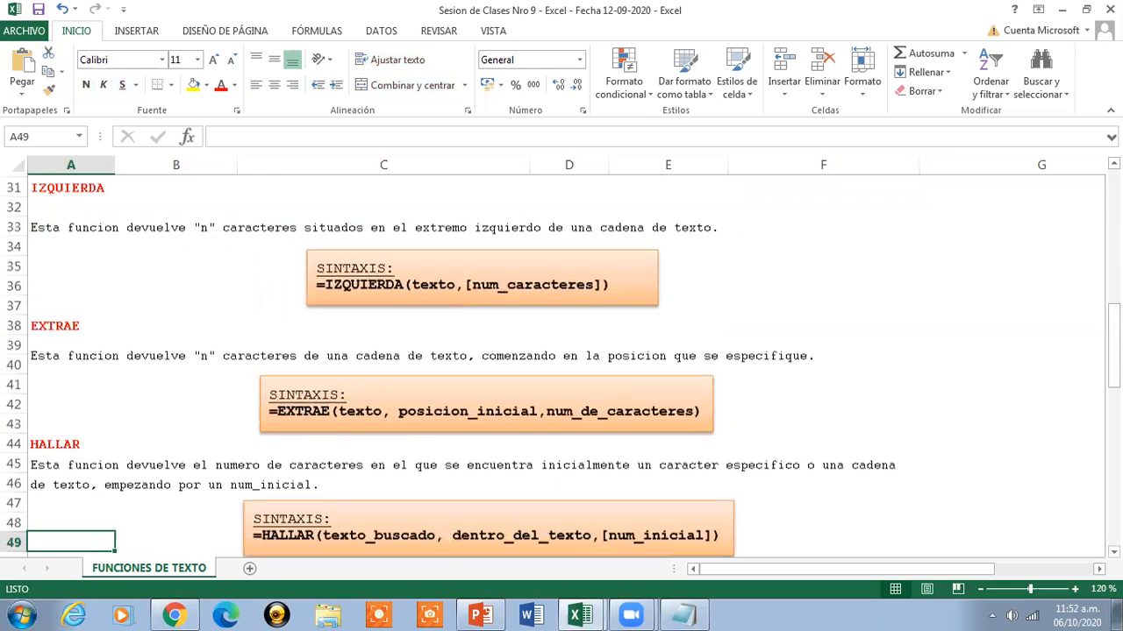
{"action": "key", "text": "Down"}
{"action": "key", "text": "Down"}
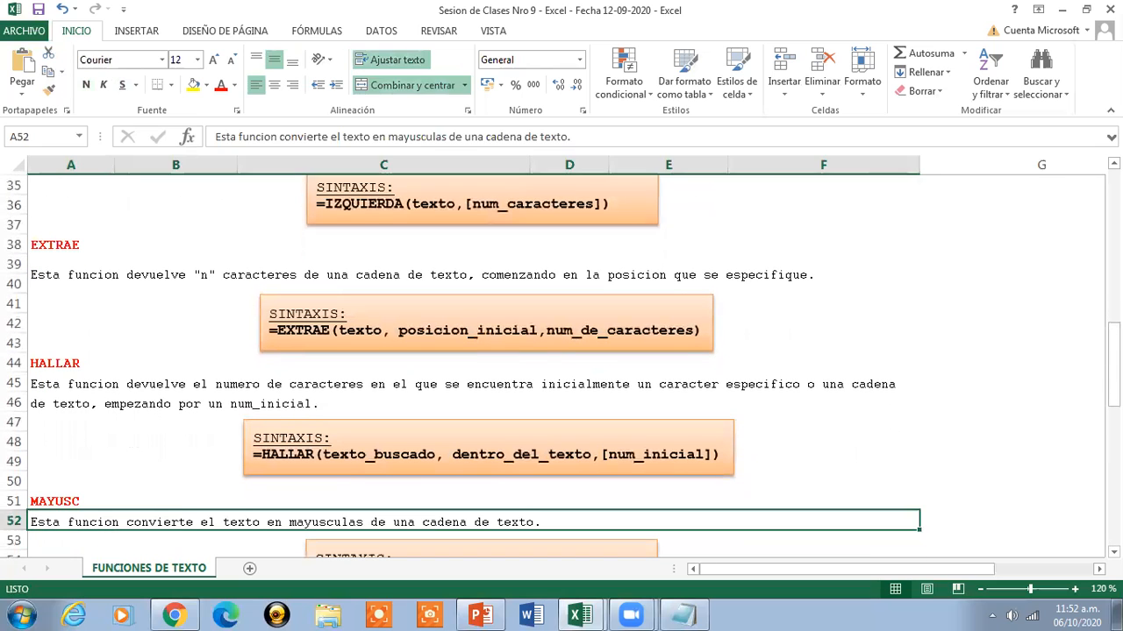
- Review the MAYUSC and MINUSC entries of the function list again, continuing to the LARGO description in A62
{"action": "key", "text": "Down"}
{"action": "key", "text": "Down"}
{"action": "key", "text": "Down"}
{"action": "key", "text": "Down"}
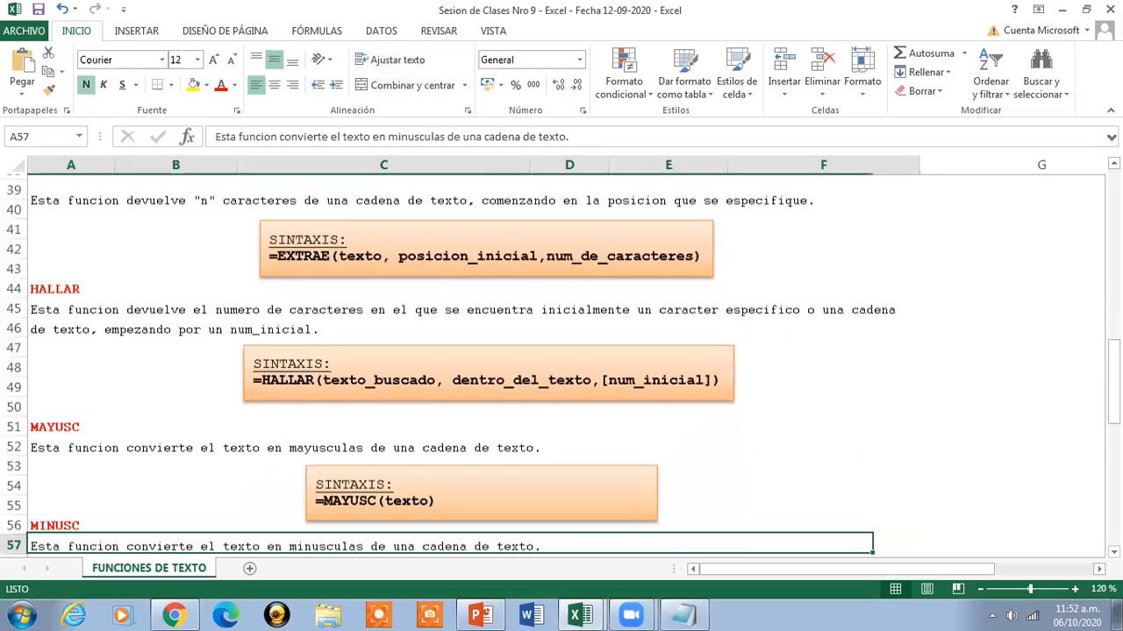
{"action": "key", "text": "Down"}
{"action": "key", "text": "Up"}
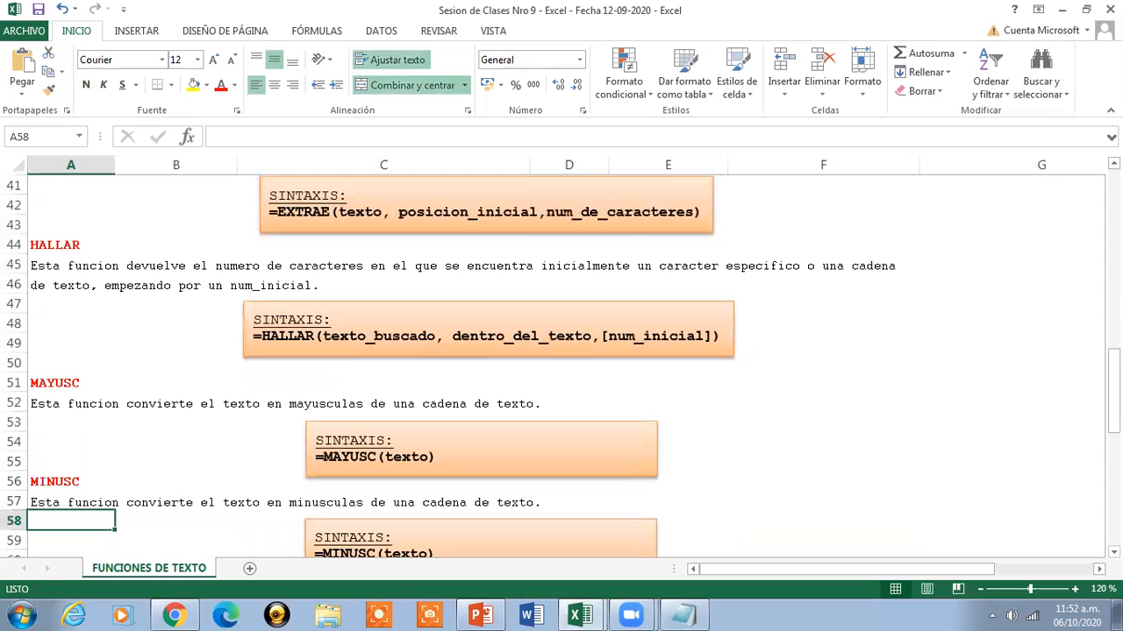
{"action": "key", "text": "Down"}
{"action": "key", "text": "Down"}
{"action": "key", "text": "Down"}
{"action": "key", "text": "Down"}
{"action": "key", "text": "Down"}
{"action": "key", "text": "Up"}
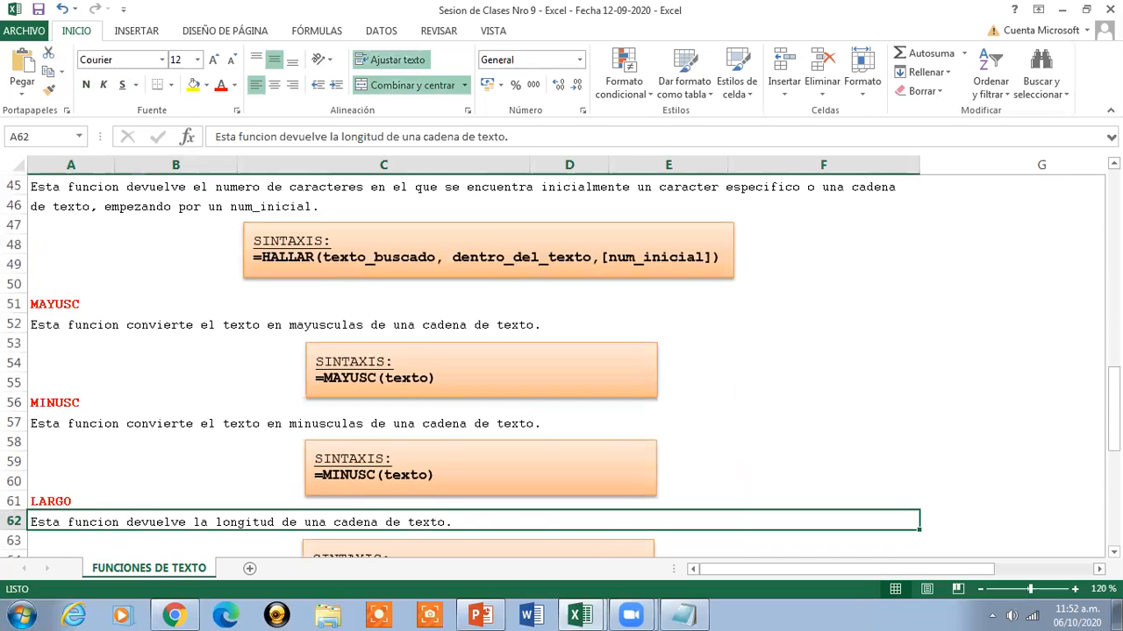
- Review the LARGO and TEXTO entries of the function list again, continuing to the VALOR heading in A71
{"action": "key", "text": "Down"}
{"action": "key", "text": "Down"}
{"action": "key", "text": "Down"}
{"action": "key", "text": "Down"}
{"action": "key", "text": "Down"}
{"action": "key", "text": "Down"}
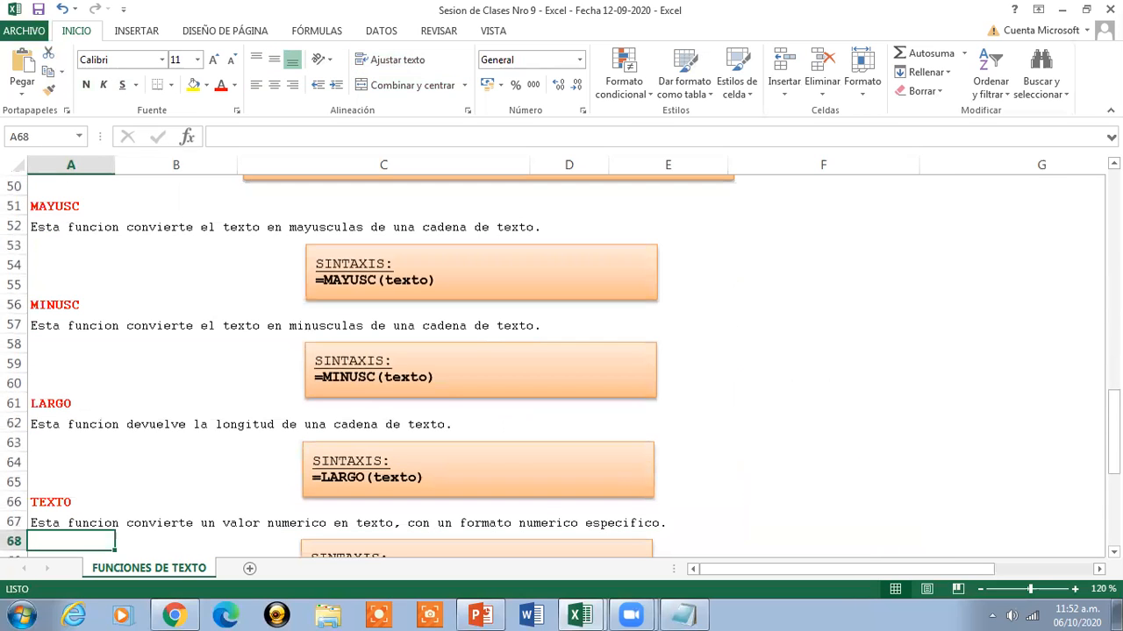
{"action": "key", "text": "Down"}
{"action": "key", "text": "Down"}
{"action": "key", "text": "Down"}
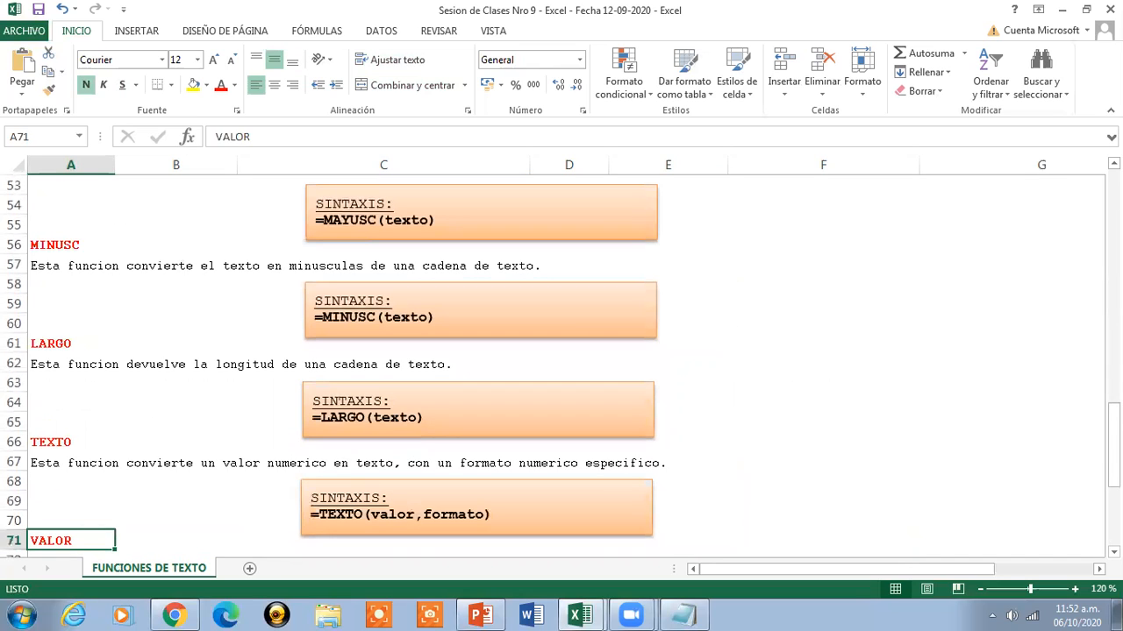
- Review the VALOR and NOMPROPIO entries again and return to the FUNCIONES DE TEXTO title in A4
{"action": "key", "text": "Down"}
{"action": "key", "text": "Down"}
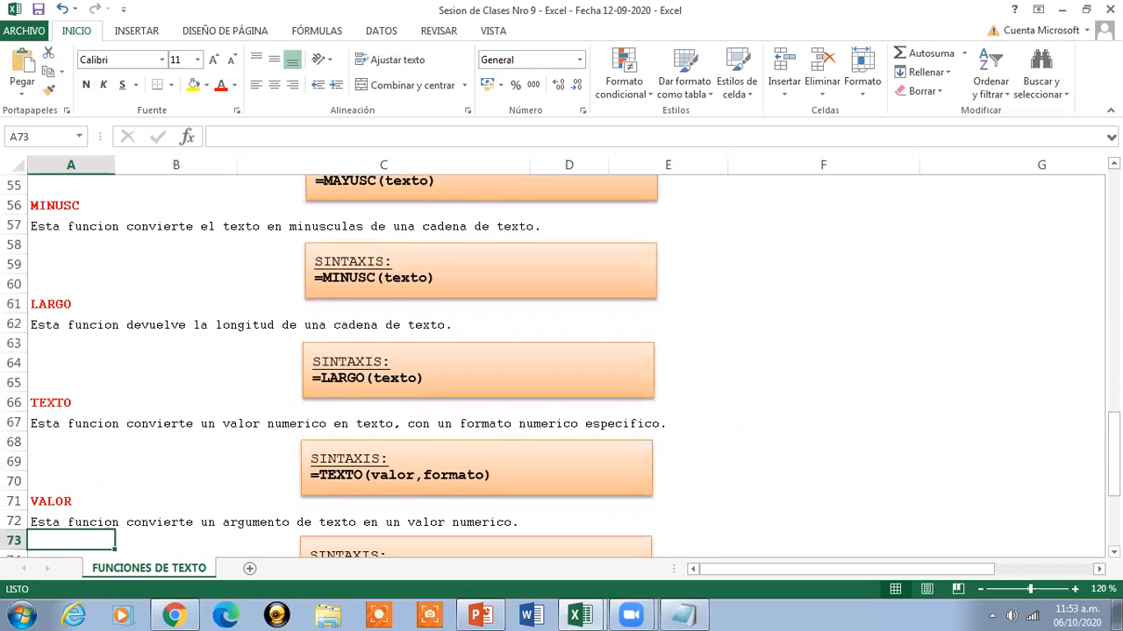
{"action": "key", "text": "Down"}
{"action": "key", "text": "Down"}
{"action": "key", "text": "Down"}
{"action": "key", "text": "Down"}
{"action": "key", "text": "Down"}
{"action": "key", "text": "Down"}
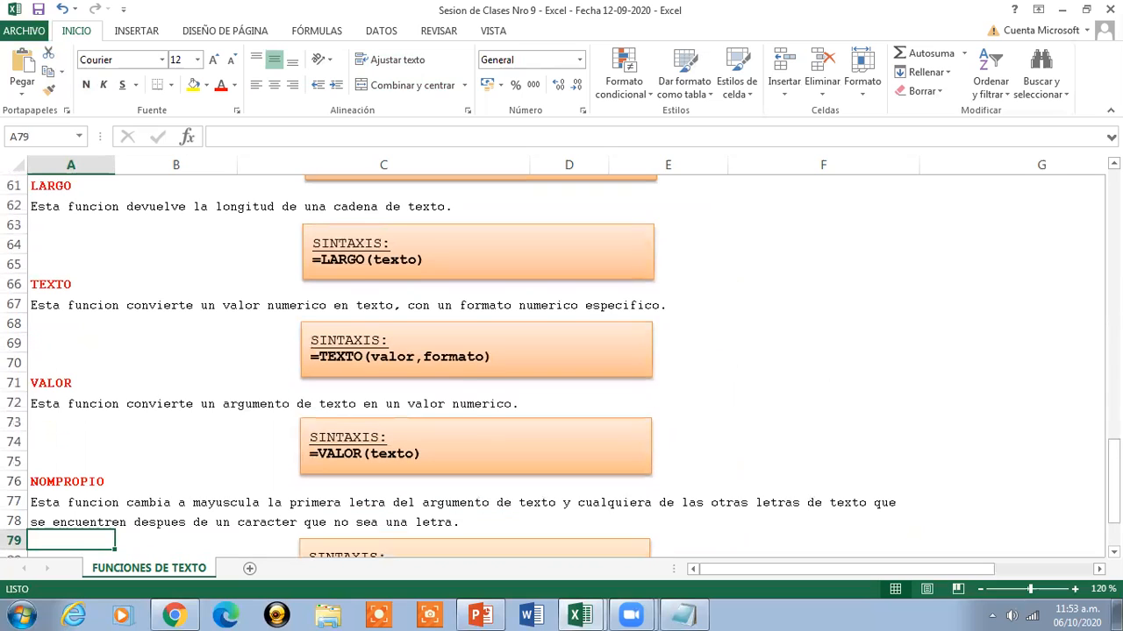
{"action": "key", "text": "Down"}
{"action": "key", "text": "Down"}
{"action": "left_click_drag", "start_coordinate": [1114, 487], "coordinate": [1114, 220]}
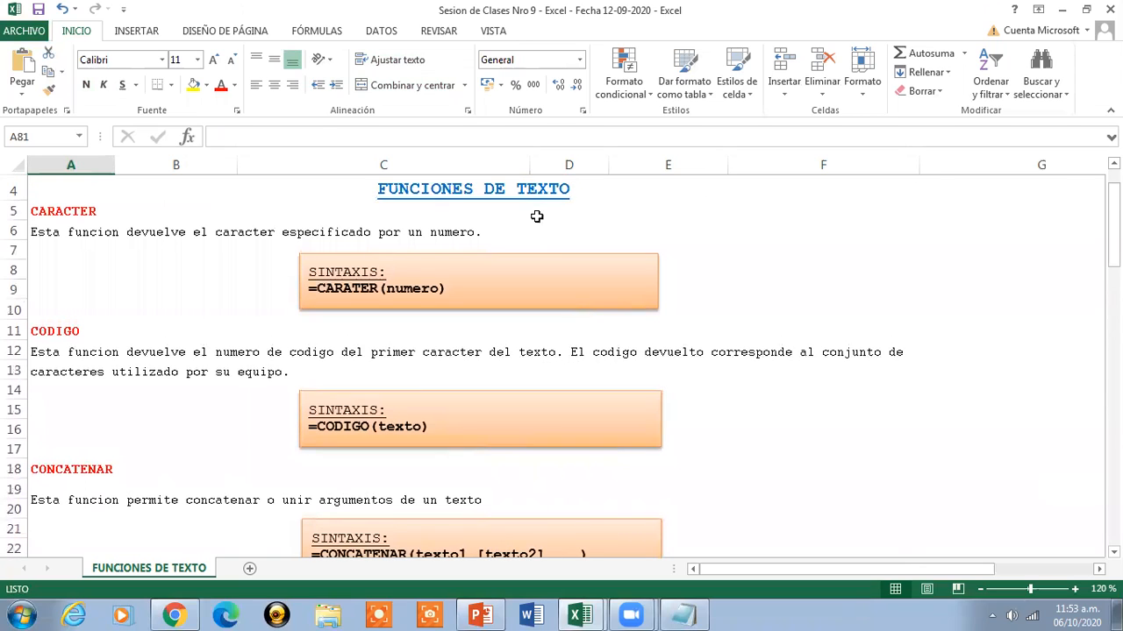
{"action": "left_click", "coordinate": [531, 184]}
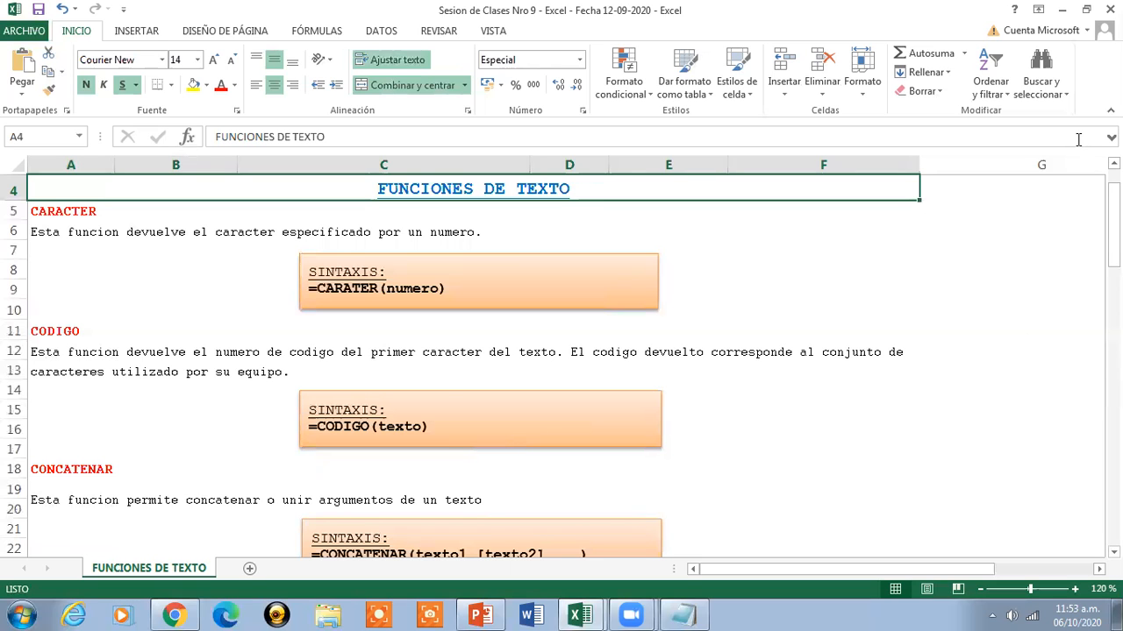
- Switch to the open Funciones de Texto workbook and enlarge the FUNCION CARACTER sheet to 120 % zoom
{"action": "left_click", "coordinate": [1061, 10]}
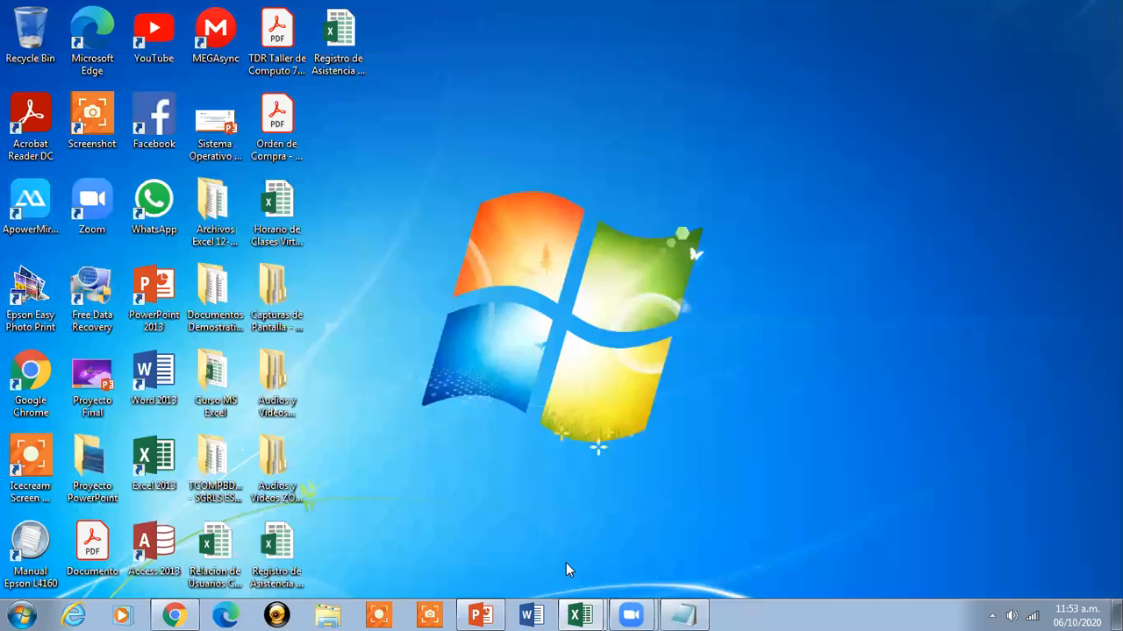
{"action": "left_click", "coordinate": [572, 614]}
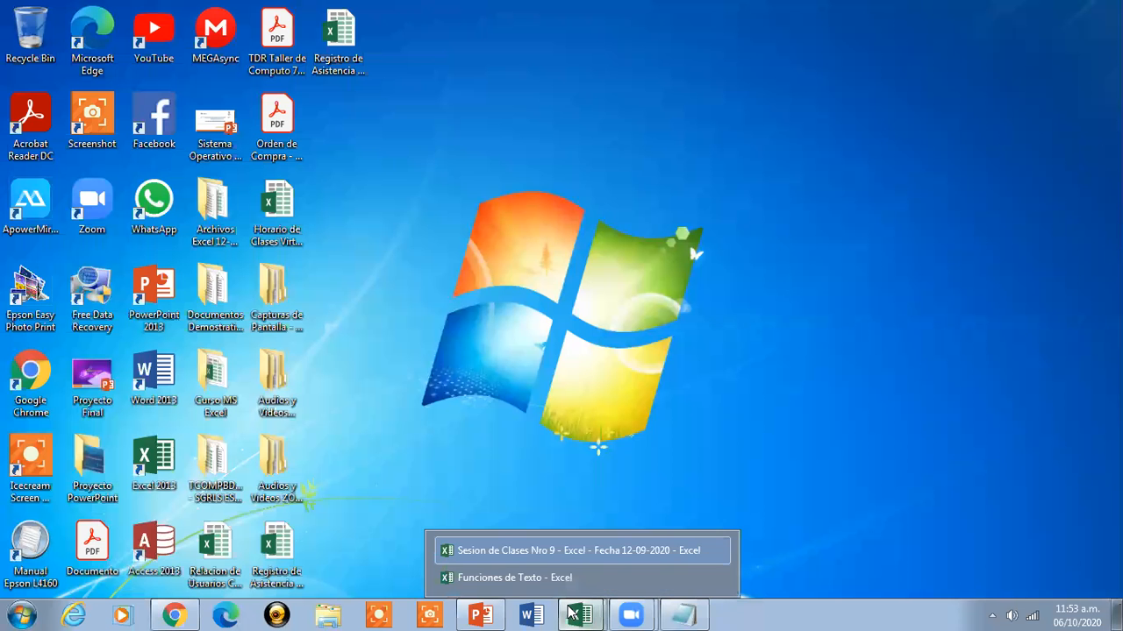
{"action": "left_click", "coordinate": [532, 578]}
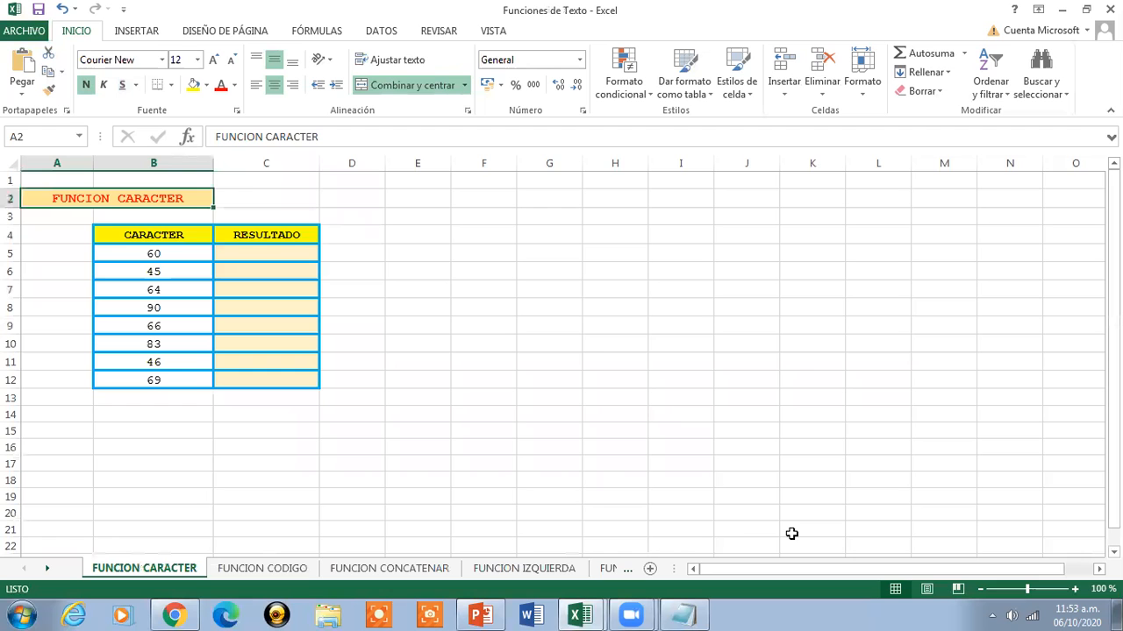
{"action": "left_click", "coordinate": [1075, 590]}
{"action": "left_click", "coordinate": [1076, 591]}
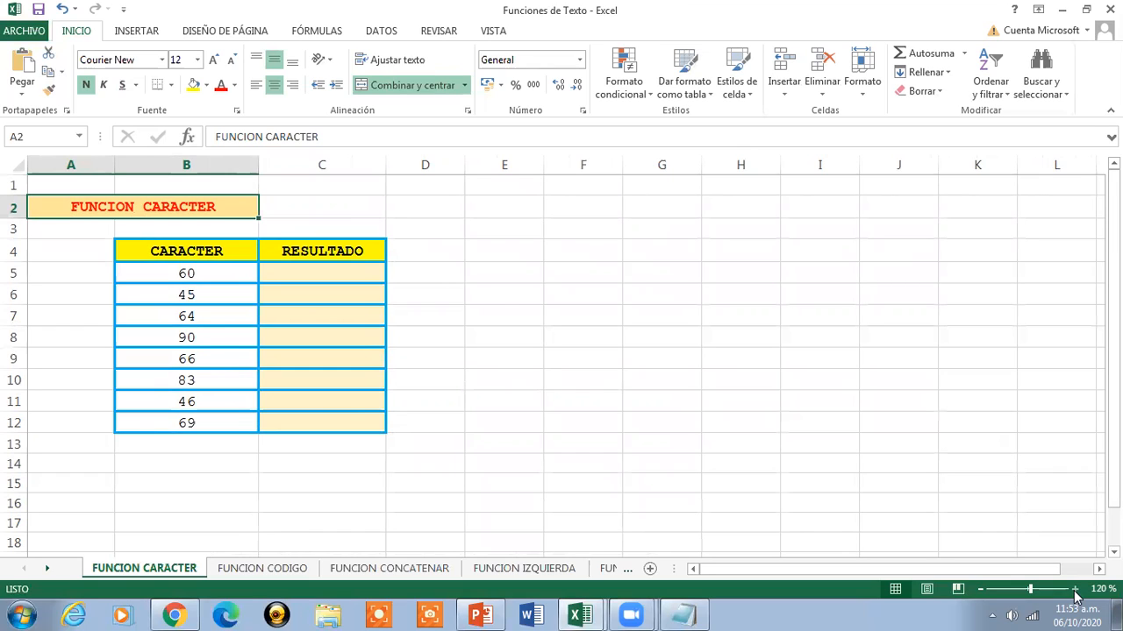
- Enter the formula =CARACTER(B5) in cell C5, the first cell under RESULTADO
{"action": "key", "text": "Down"}
{"action": "key", "text": "Down"}
{"action": "key", "text": "Right"}
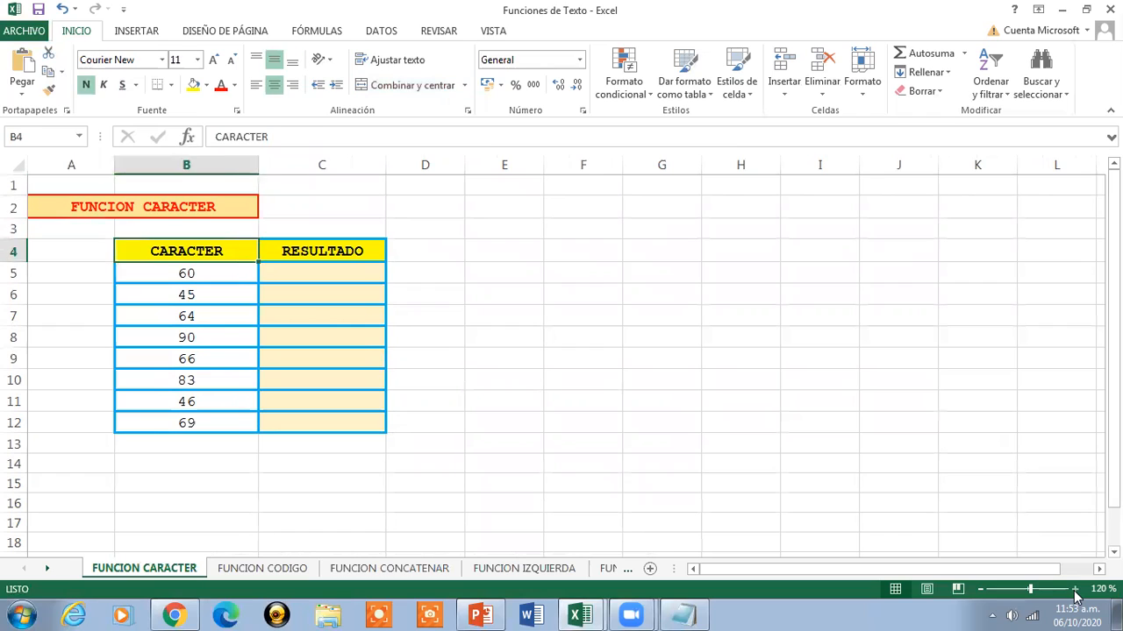
{"action": "key", "text": "Right"}
{"action": "key", "text": "Down"}
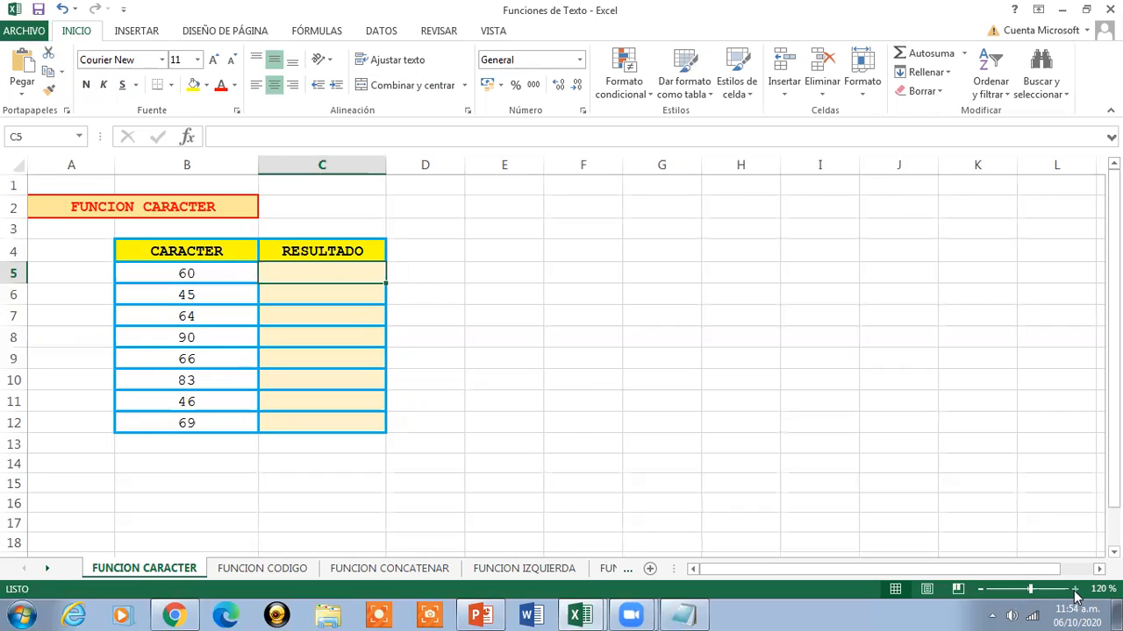
{"action": "type", "text": "="}
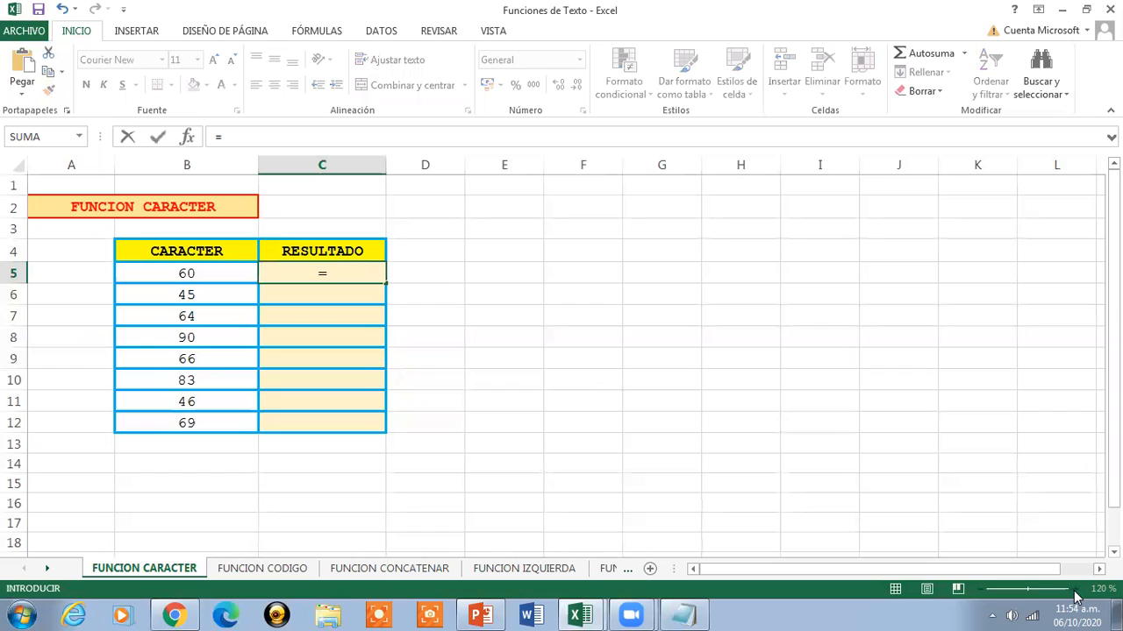
{"action": "type", "text": "CARA"}
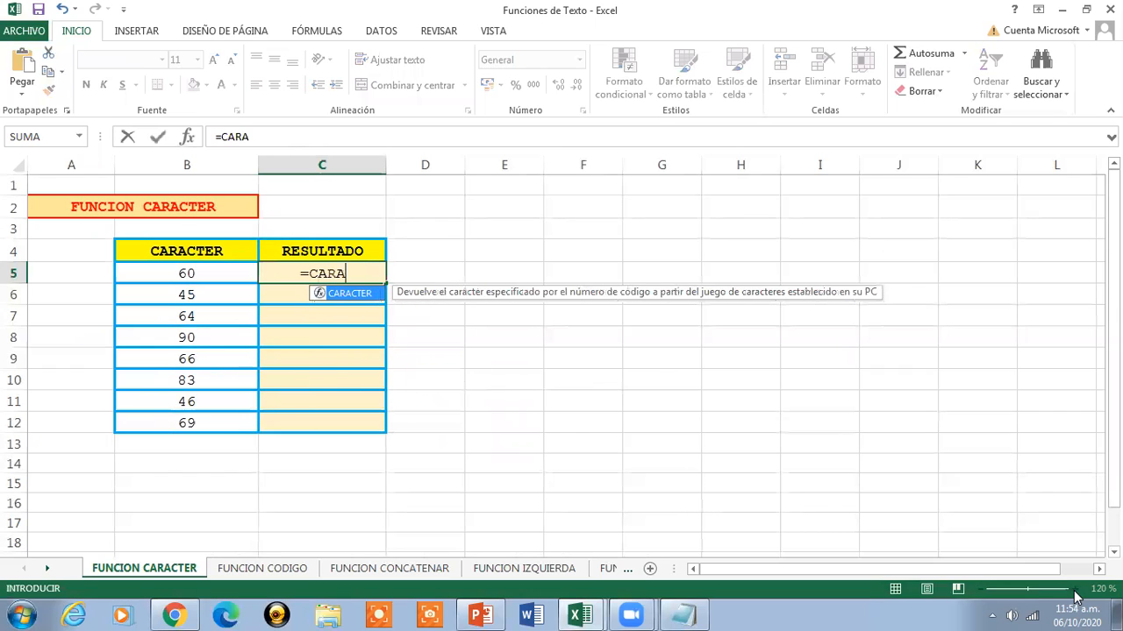
{"action": "type", "text": "CTER("}
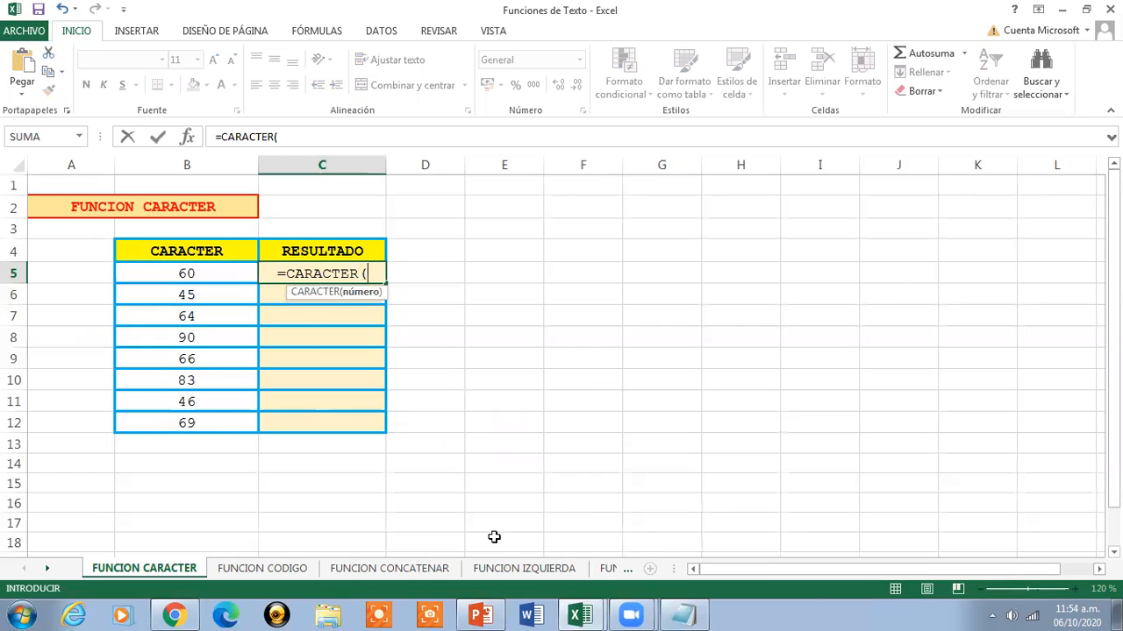
{"action": "mouse_move", "coordinate": [175, 270]}
{"action": "left_mouse_down"}
{"action": "mouse_move", "coordinate": [176, 308]}
{"action": "mouse_move", "coordinate": [178, 270]}
{"action": "left_mouse_up"}
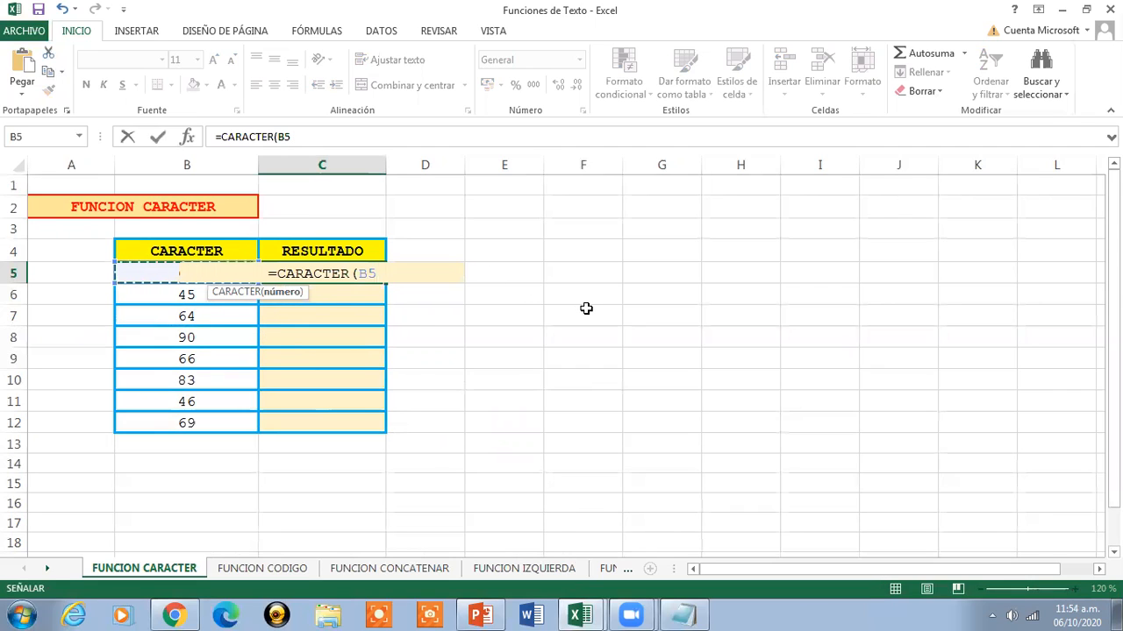
{"action": "type", "text": ")"}
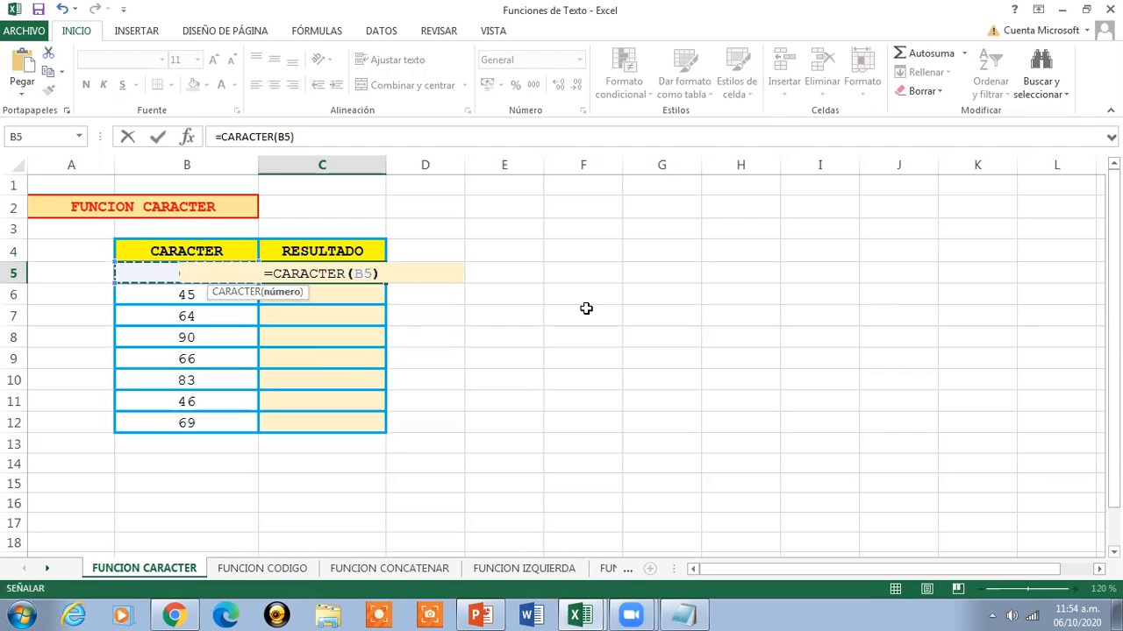
{"action": "key", "text": "ctrl+Return"}
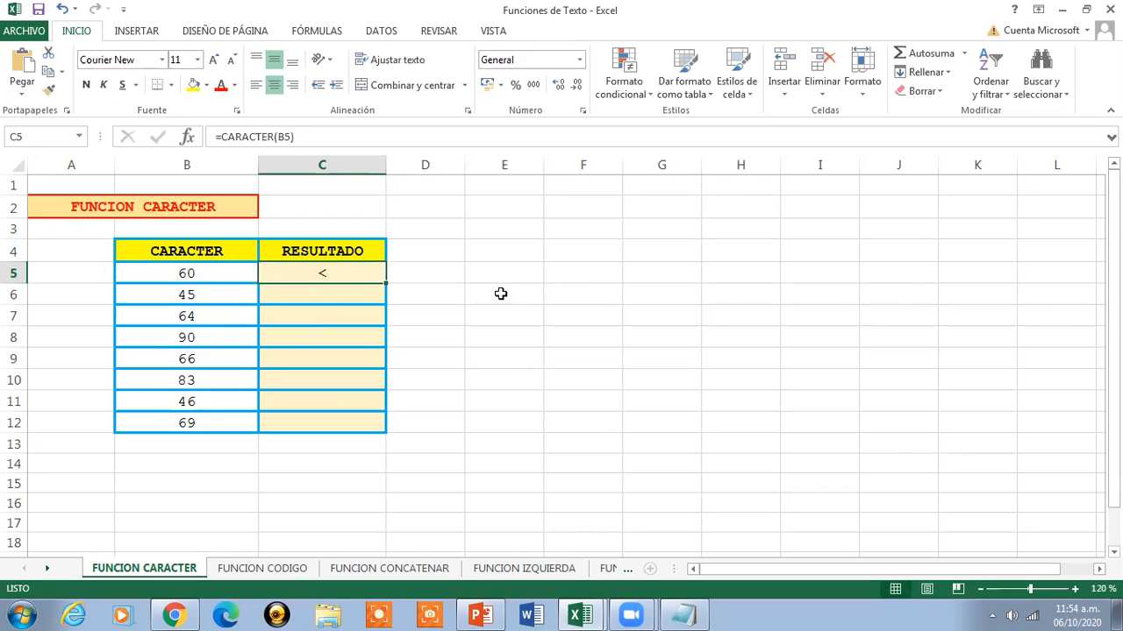
- Copy the CARACTER formula from C5 down to C12 and check the formulas and results cell by cell
{"action": "left_click_drag", "start_coordinate": [387, 284], "coordinate": [386, 427]}
{"action": "left_click", "coordinate": [320, 270]}
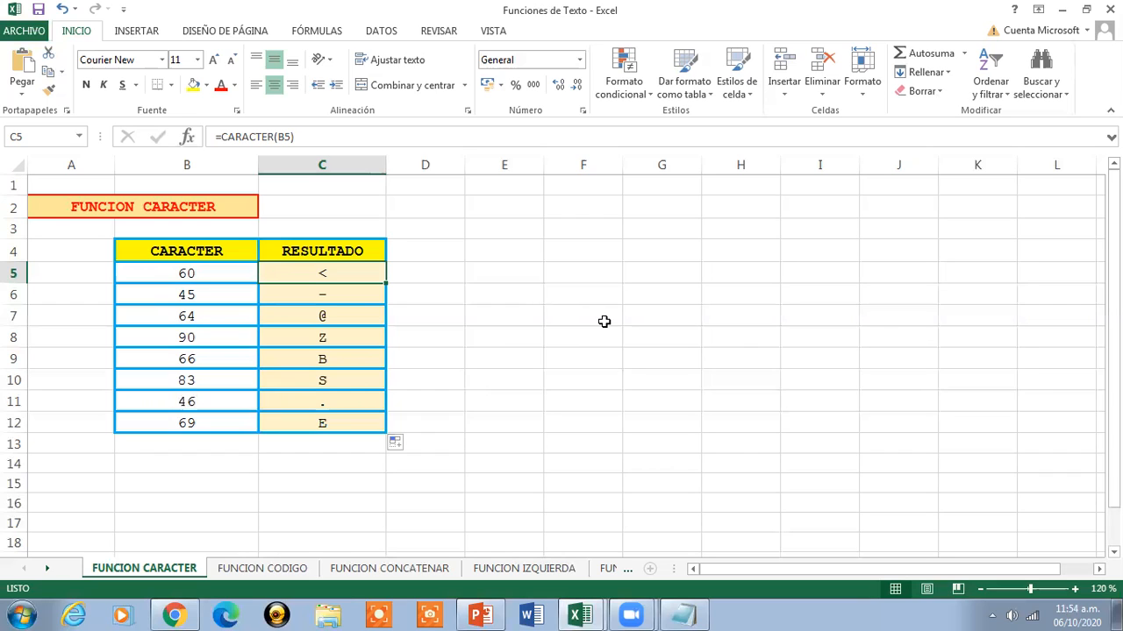
{"action": "key", "text": "Down"}
{"action": "key", "text": "Down"}
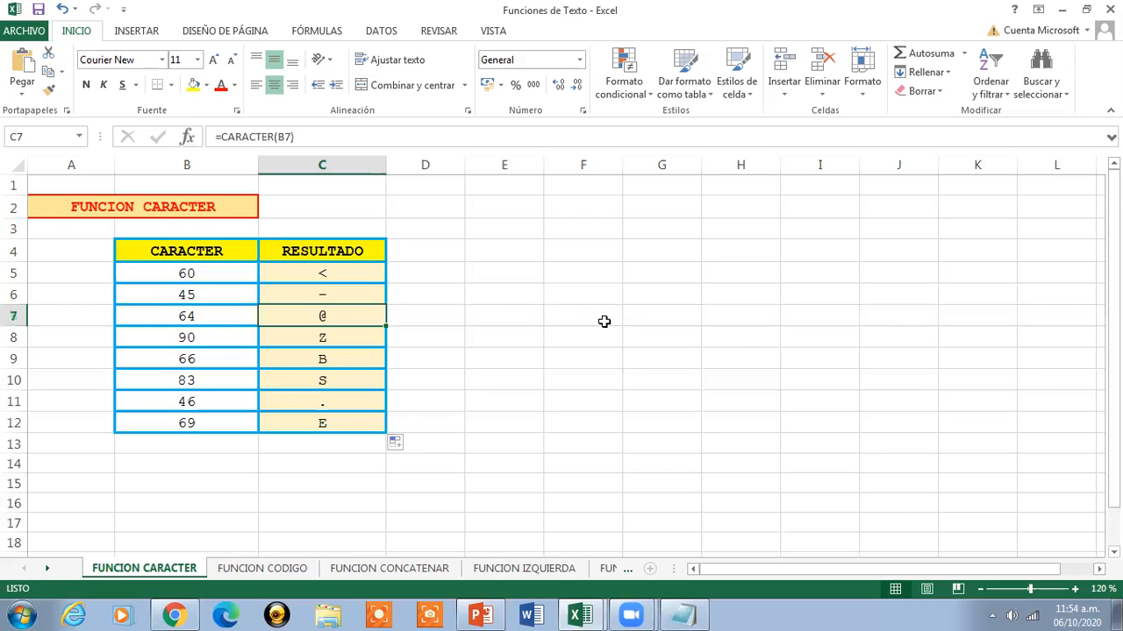
{"action": "key", "text": "Down"}
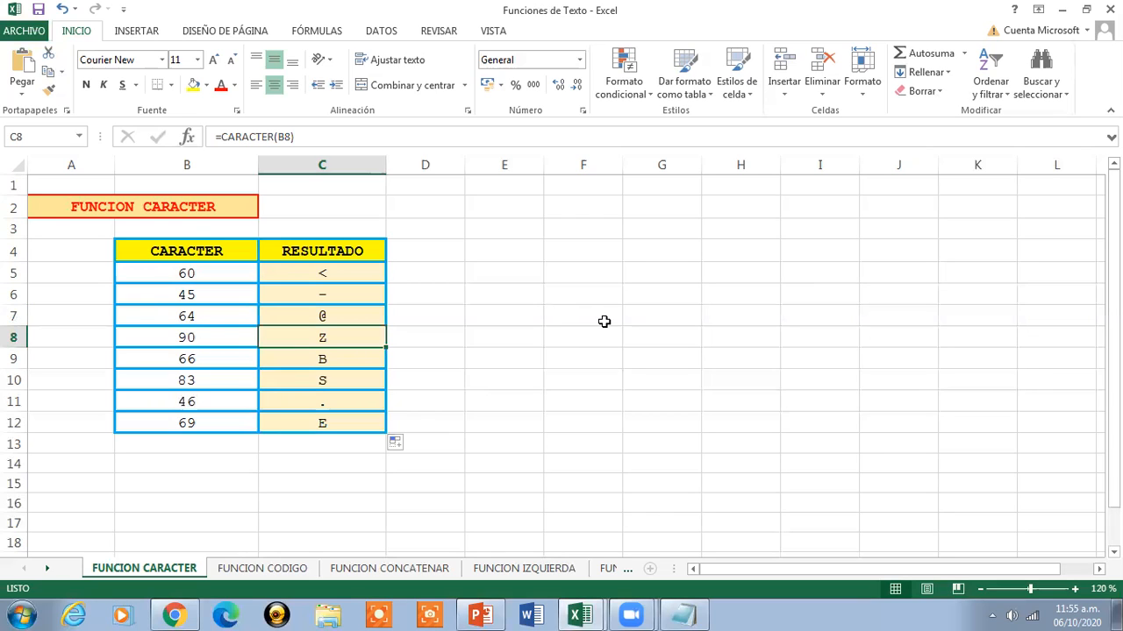
{"action": "key", "text": "Down"}
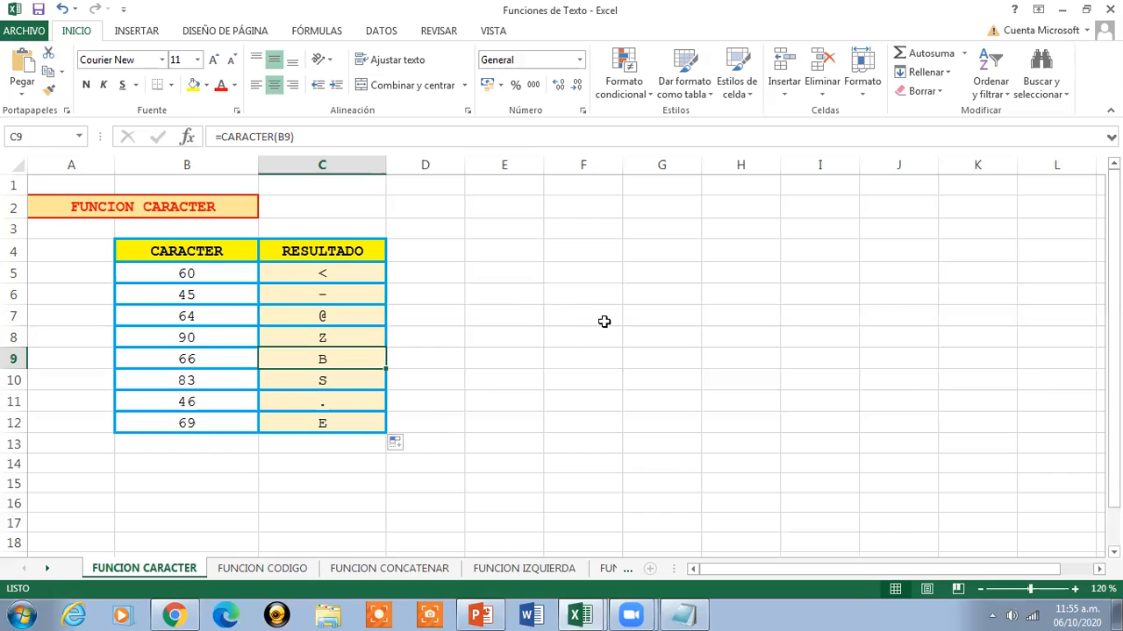
{"action": "key", "text": "Down"}
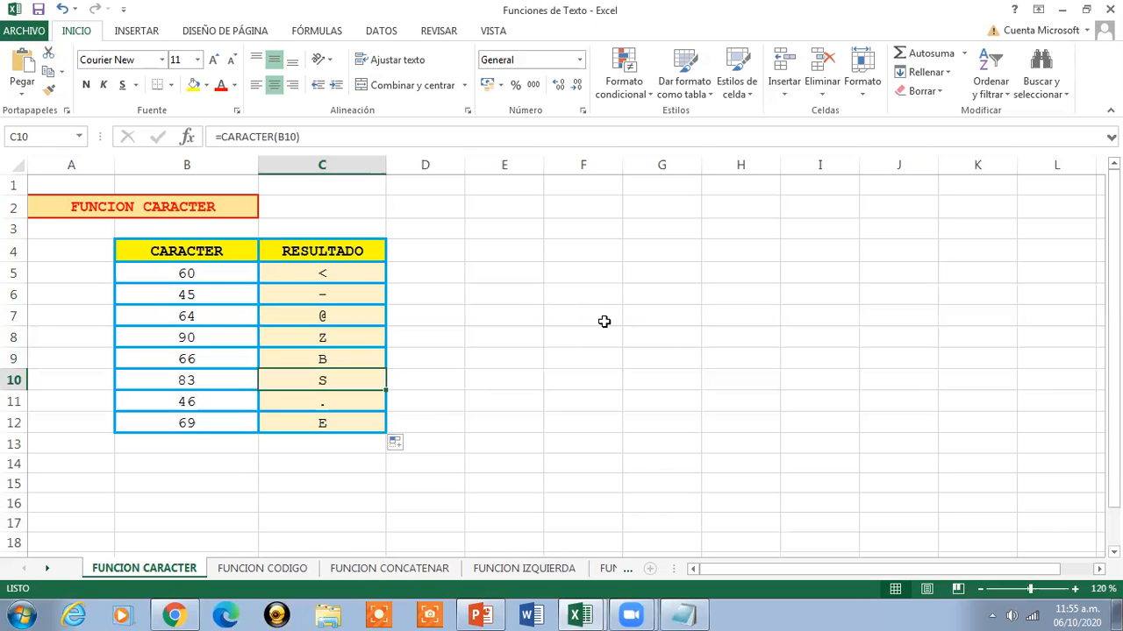
{"action": "key", "text": "Down"}
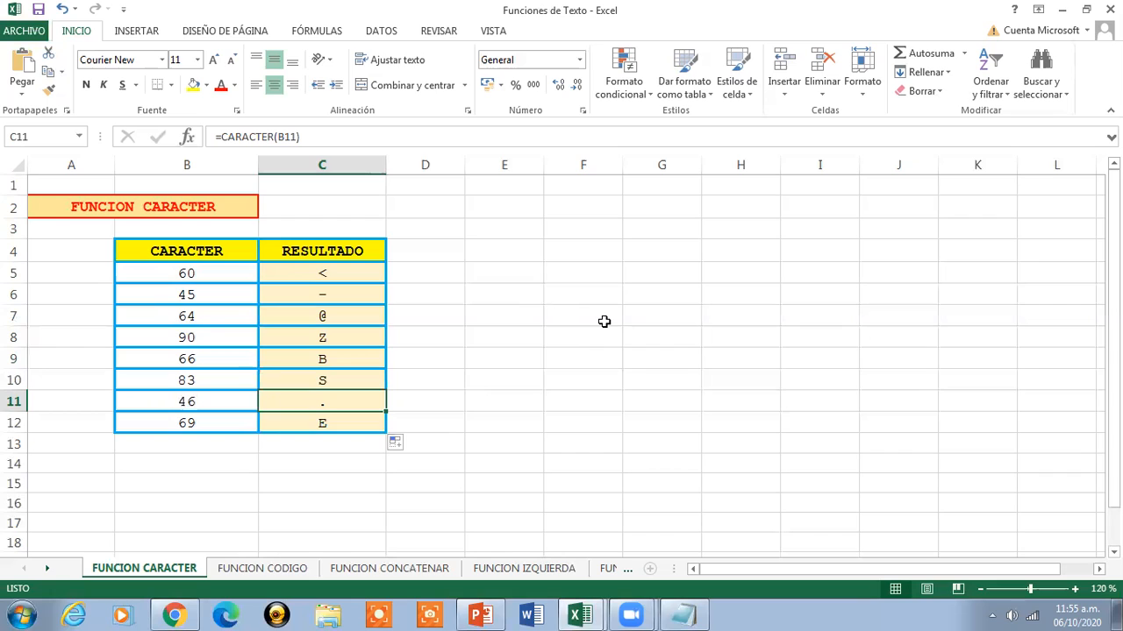
{"action": "key", "text": "Down"}
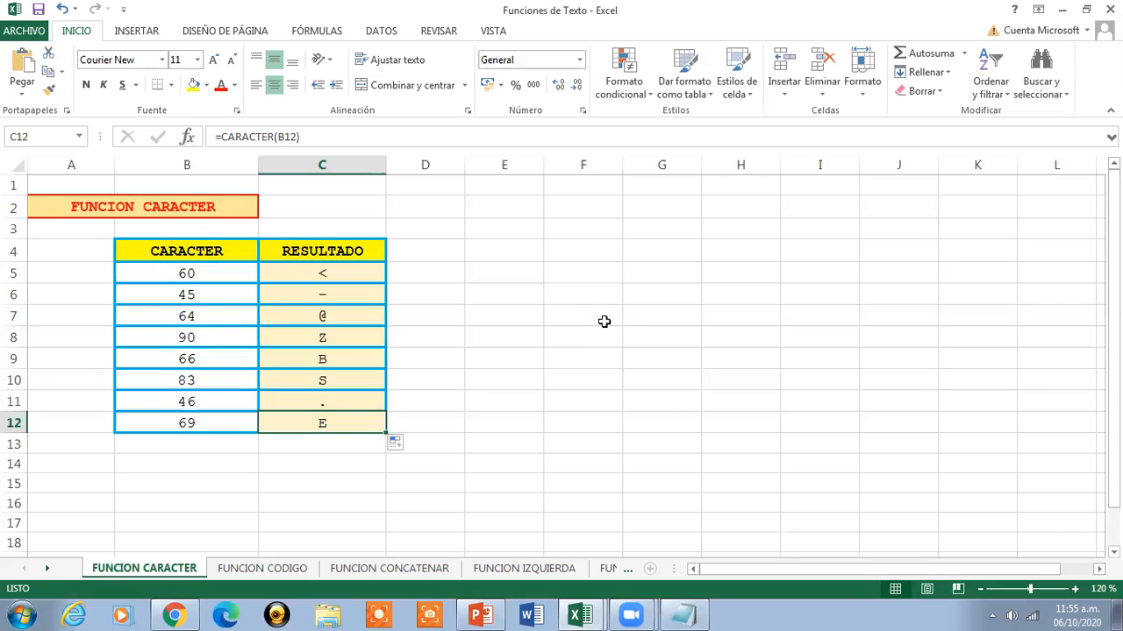
- Change the character number in B6 to 47 and check the RESULTADO cells C6 and C5
{"action": "left_click", "coordinate": [180, 297]}
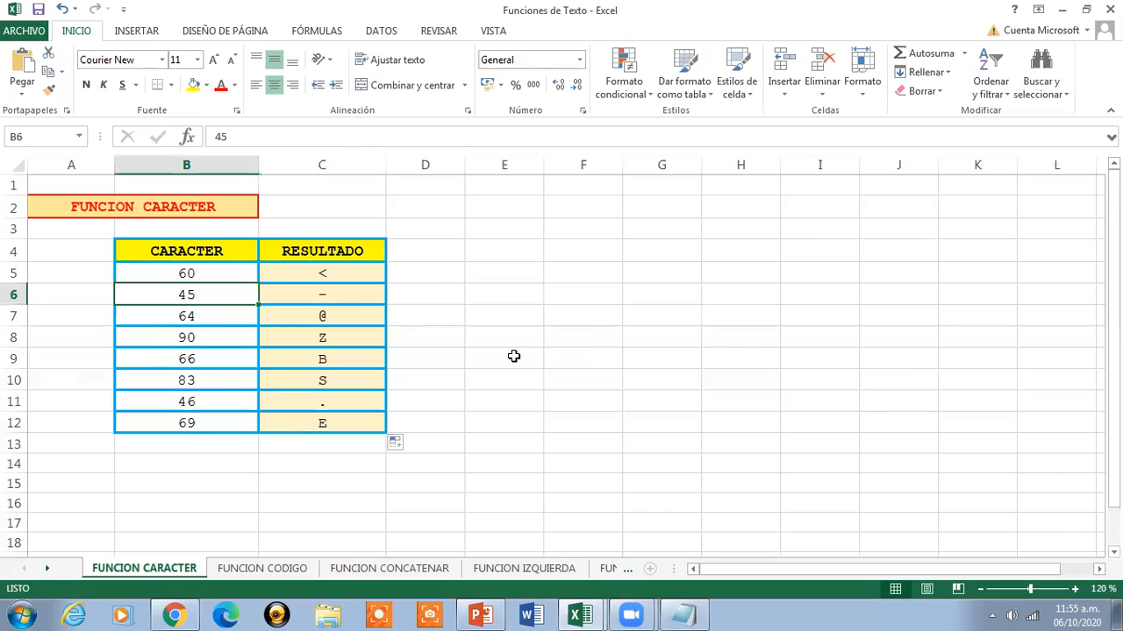
{"action": "type", "text": "47"}
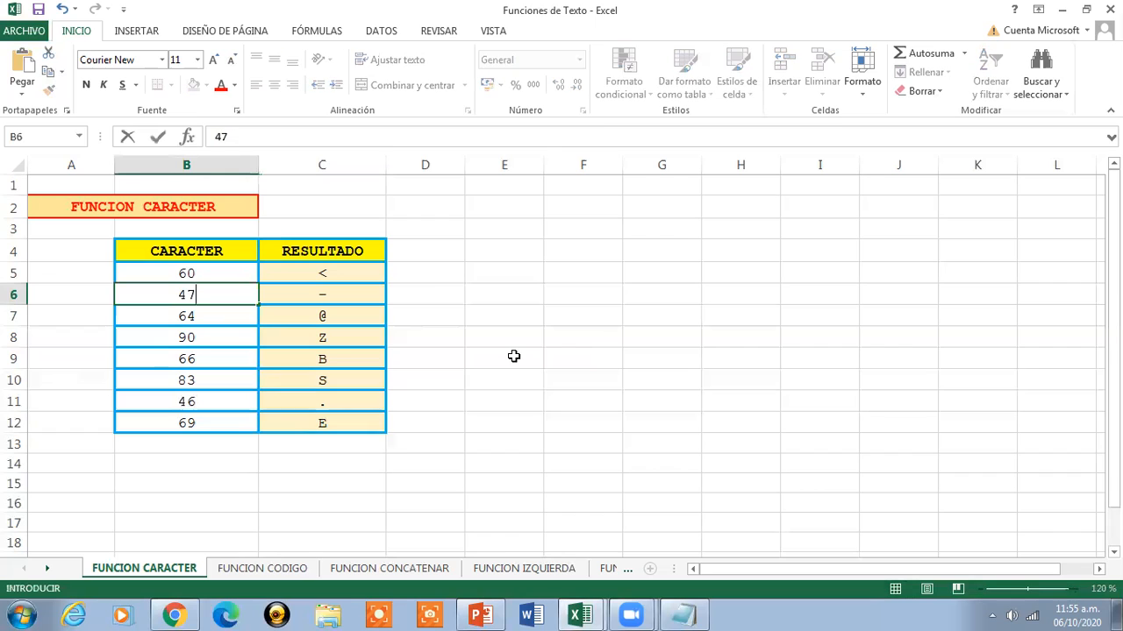
{"action": "key", "text": "Return"}
{"action": "left_click", "coordinate": [345, 297]}
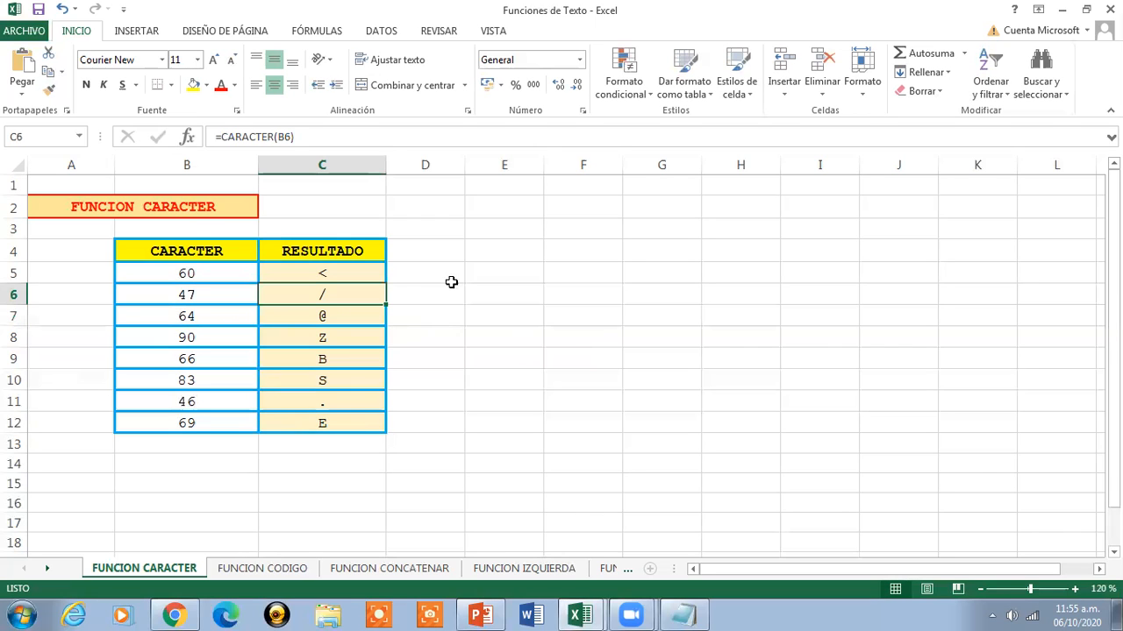
{"action": "left_click", "coordinate": [306, 268]}
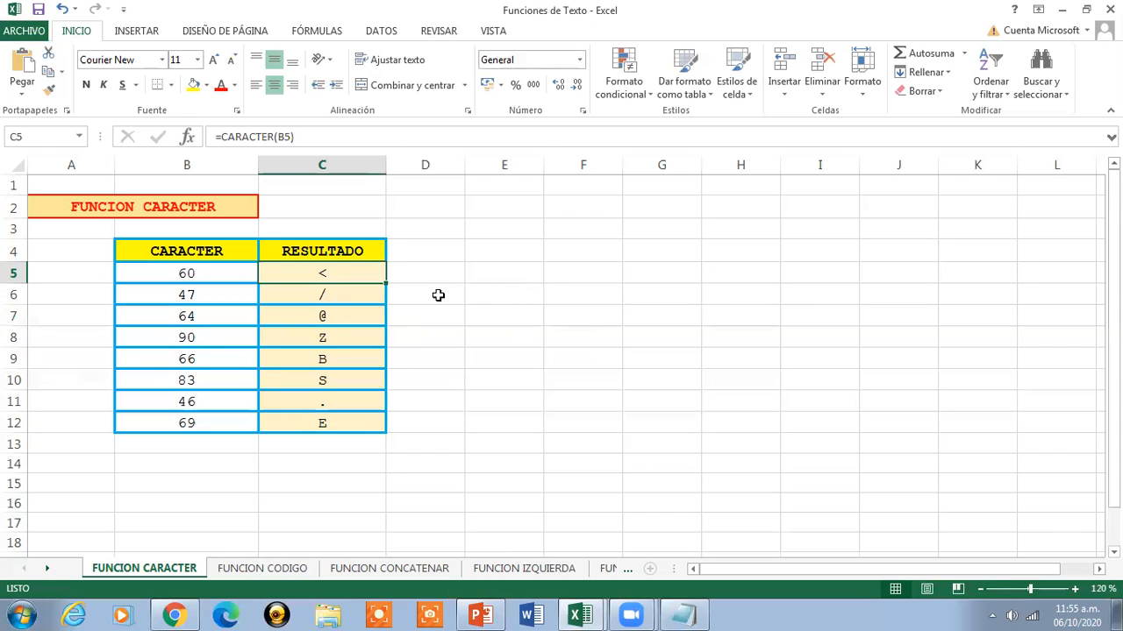
- Show the FUNCION CODIGO sheet at 120 % zoom and select C5, the first empty cell under CODIGO
{"action": "left_click", "coordinate": [207, 201]}
{"action": "left_click", "coordinate": [279, 569]}
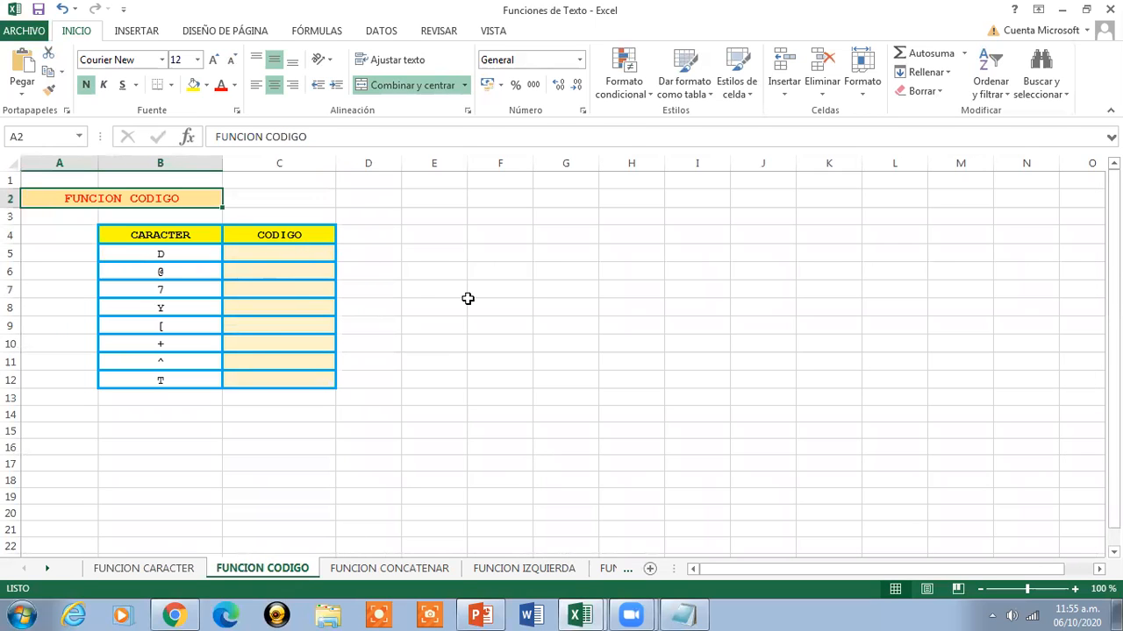
{"action": "left_click", "coordinate": [1075, 589]}
{"action": "left_click", "coordinate": [1076, 590]}
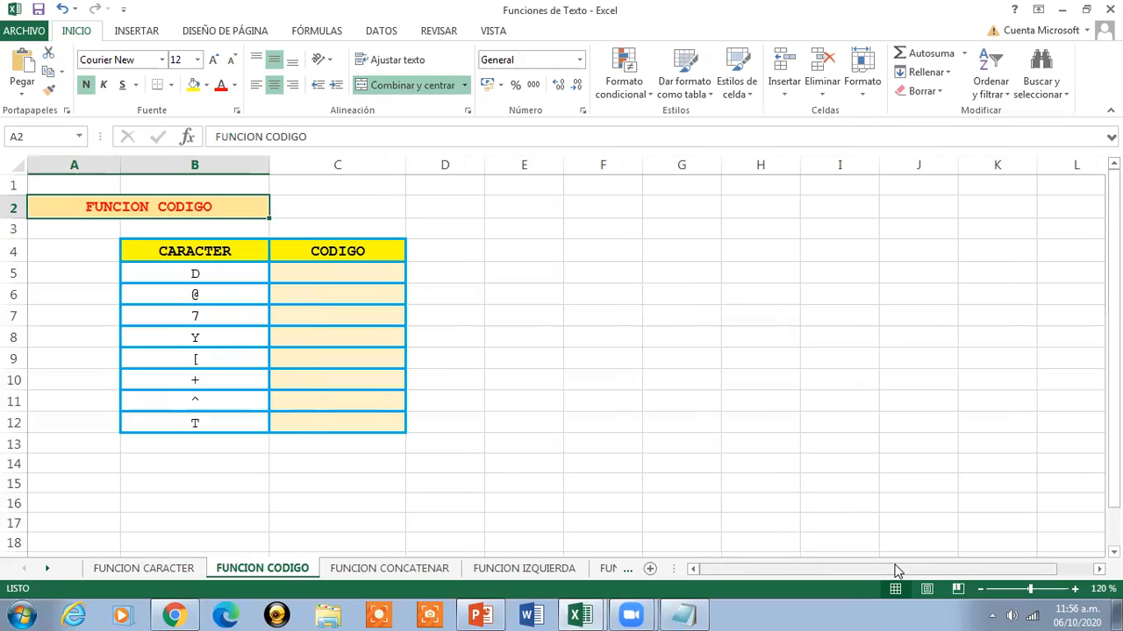
{"action": "left_click", "coordinate": [302, 271]}
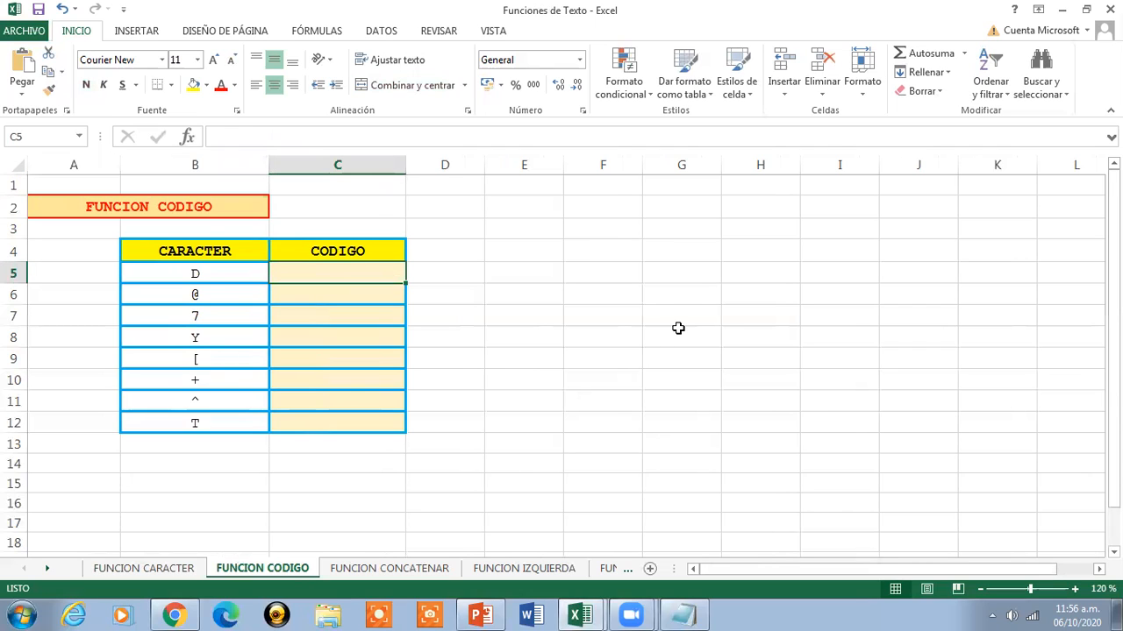
- Enter the formula =CODIGO(B5) in cell C5, the first cell under CODIGO
{"action": "type", "text": "="}
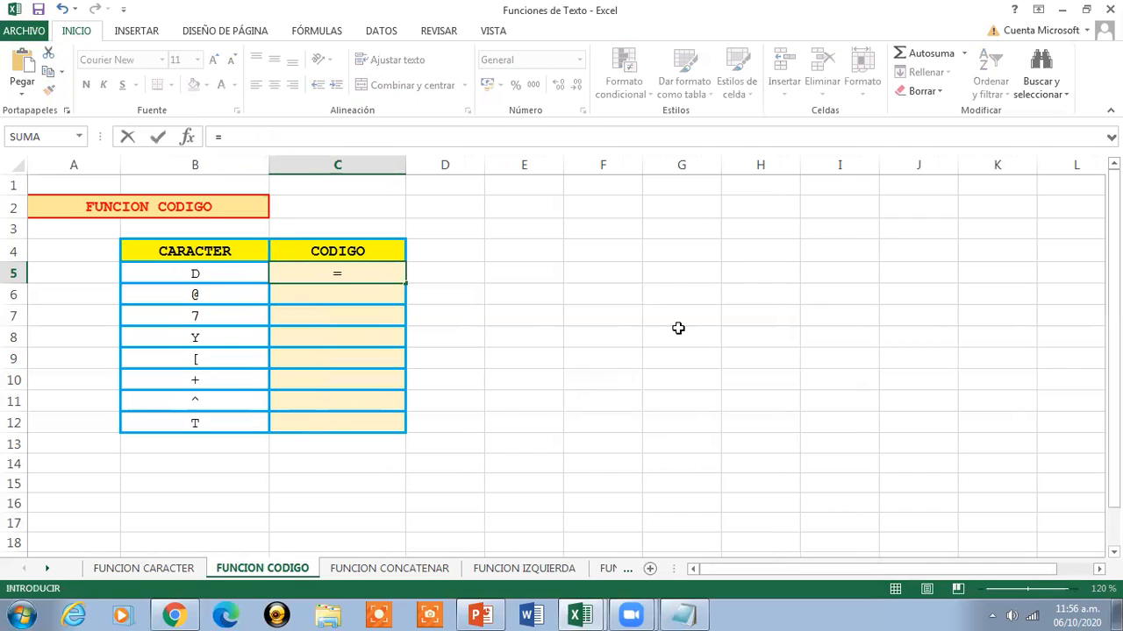
{"action": "type", "text": "CODI"}
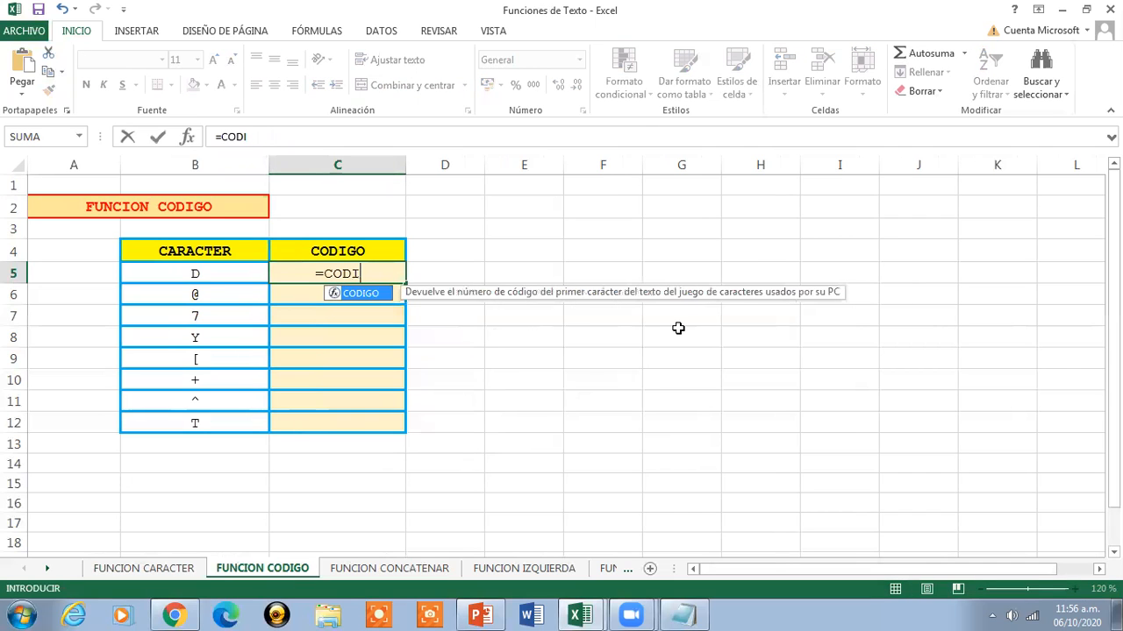
{"action": "type", "text": "GO("}
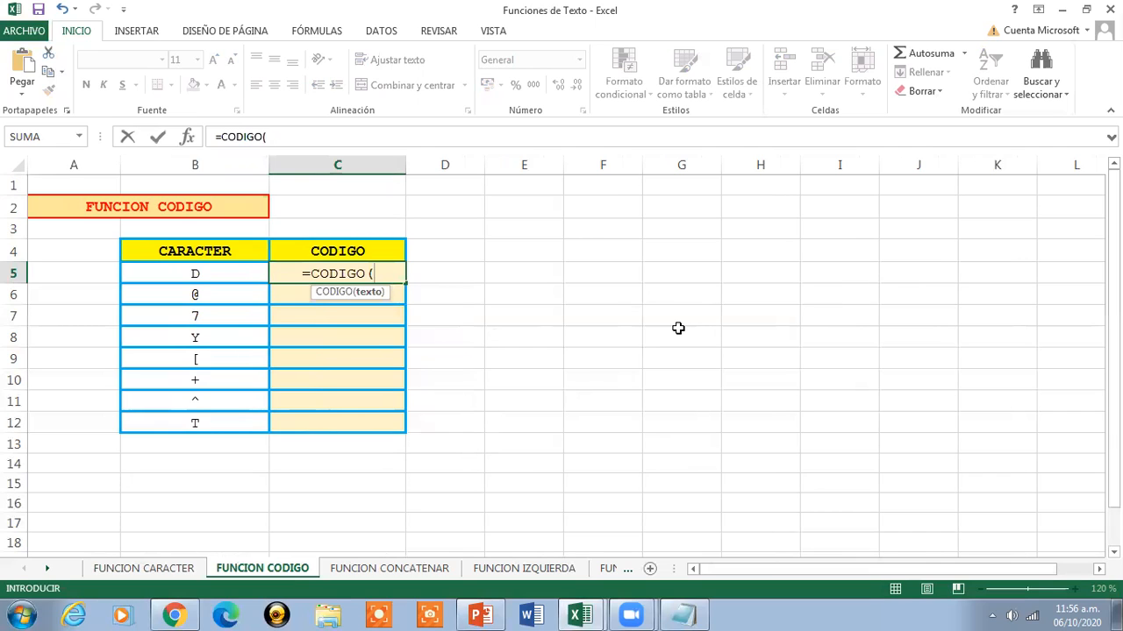
{"action": "type", "text": "B5"}
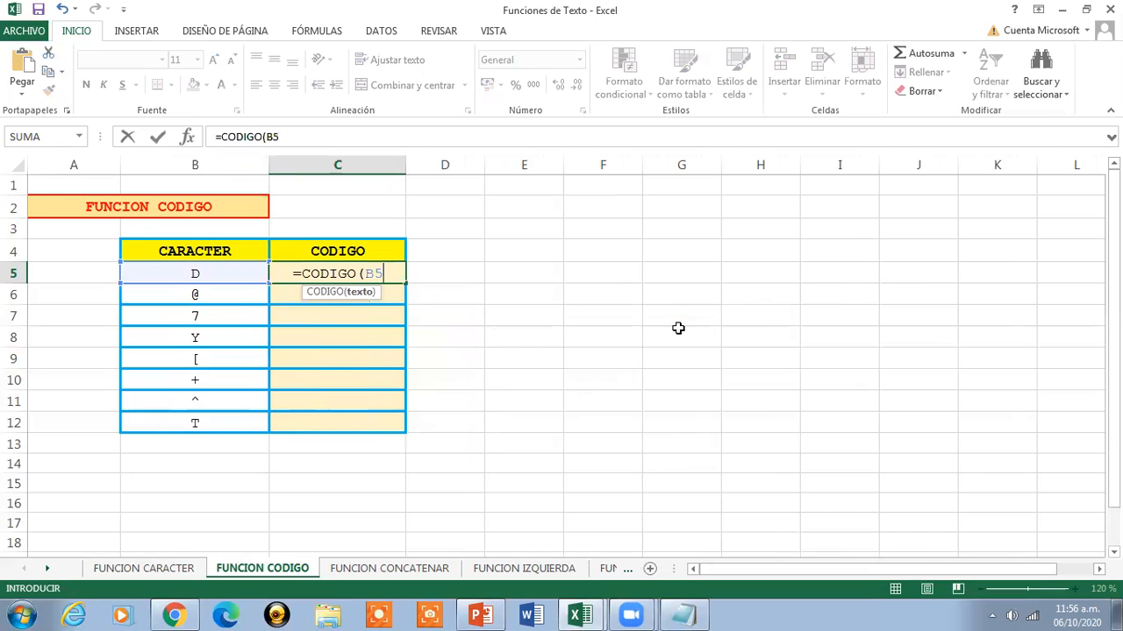
{"action": "type", "text": ")"}
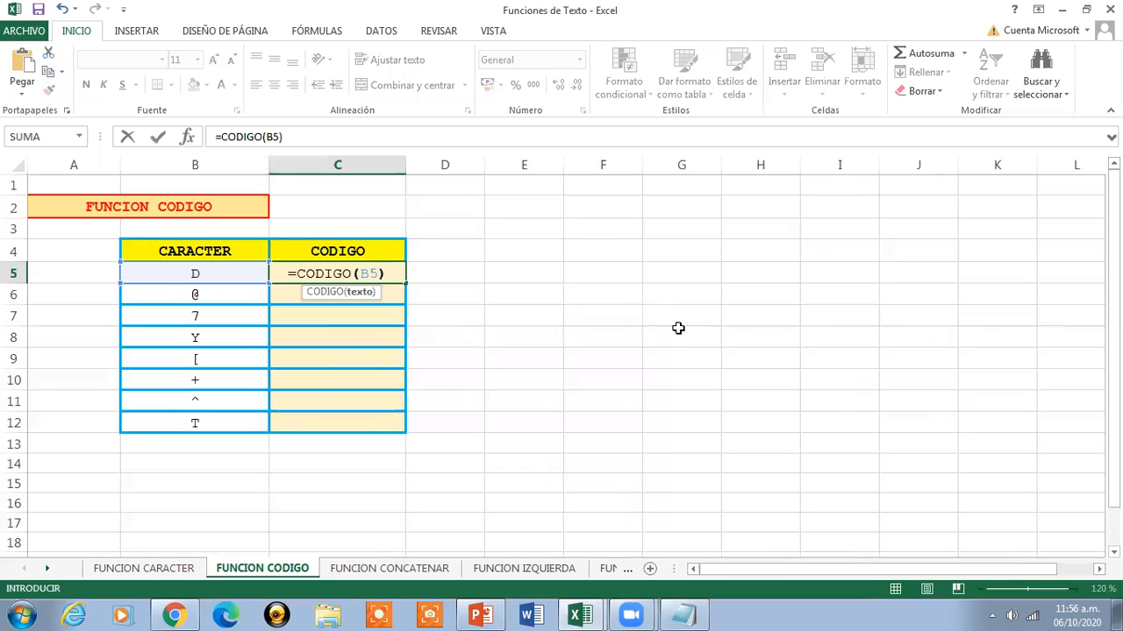
{"action": "key", "text": "Return"}
- Copy the CODIGO formula from C5 down to C12 and reselect C5 to review it
{"action": "left_click", "coordinate": [351, 274]}
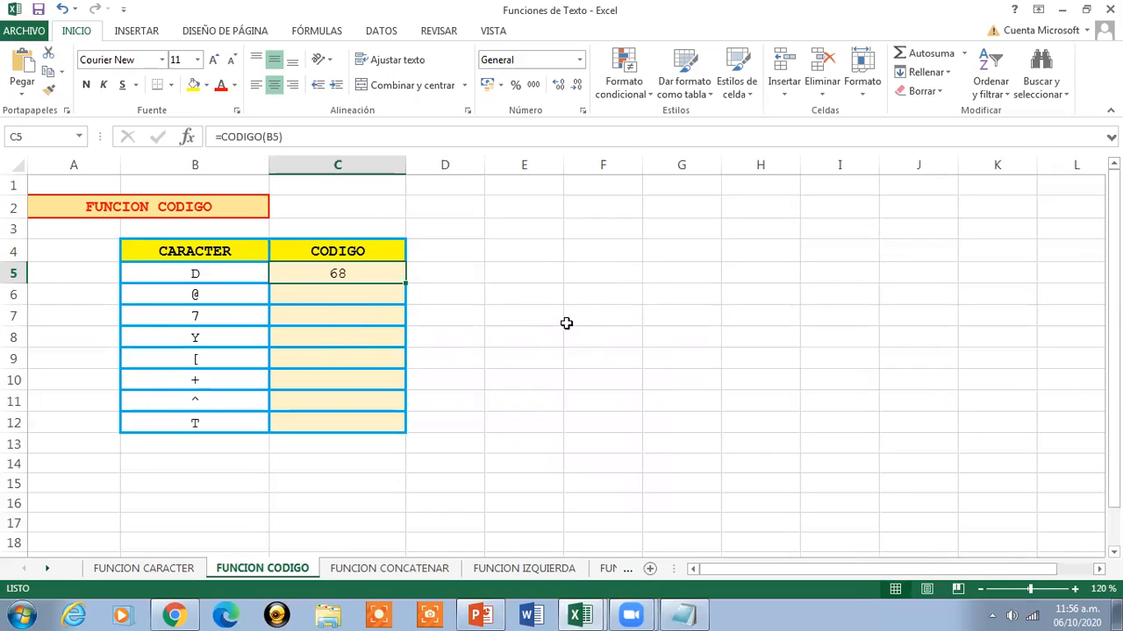
{"action": "left_click_drag", "start_coordinate": [406, 284], "coordinate": [400, 428]}
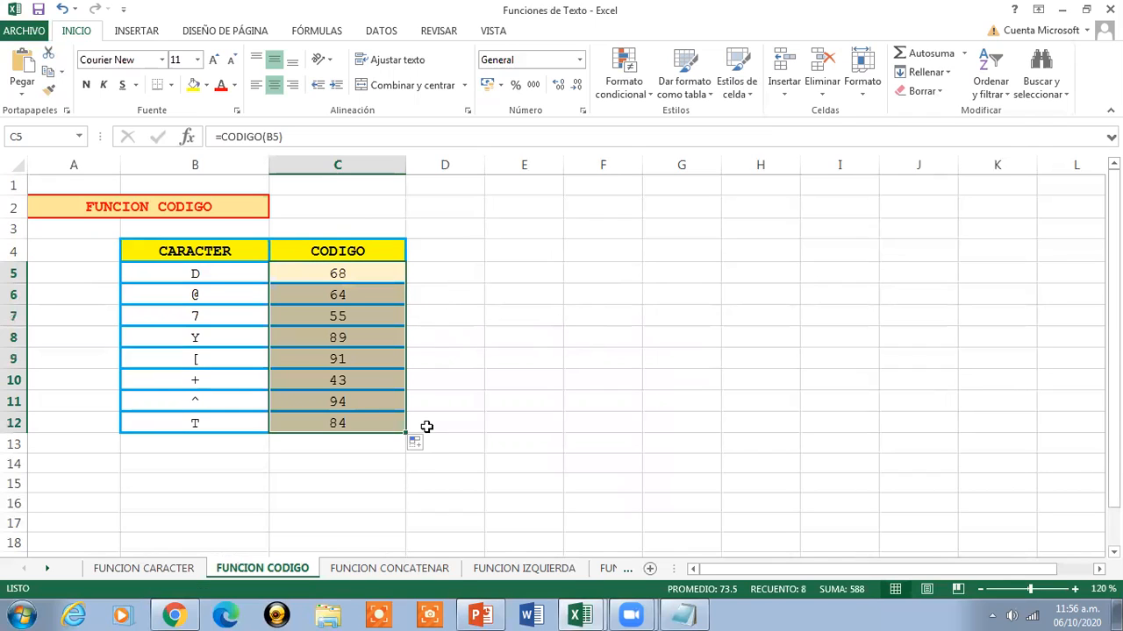
{"action": "left_click", "coordinate": [351, 280]}
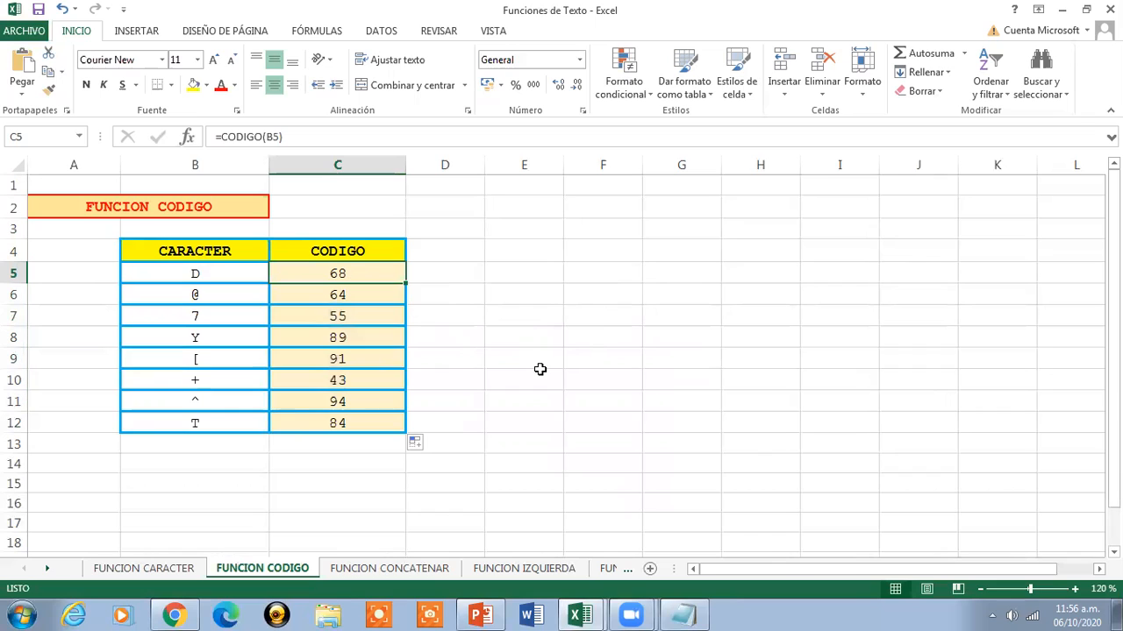
- Change the character in B7 to 9 and check the CODIGO formula in C7
{"action": "left_click_drag", "start_coordinate": [165, 290], "coordinate": [347, 298]}
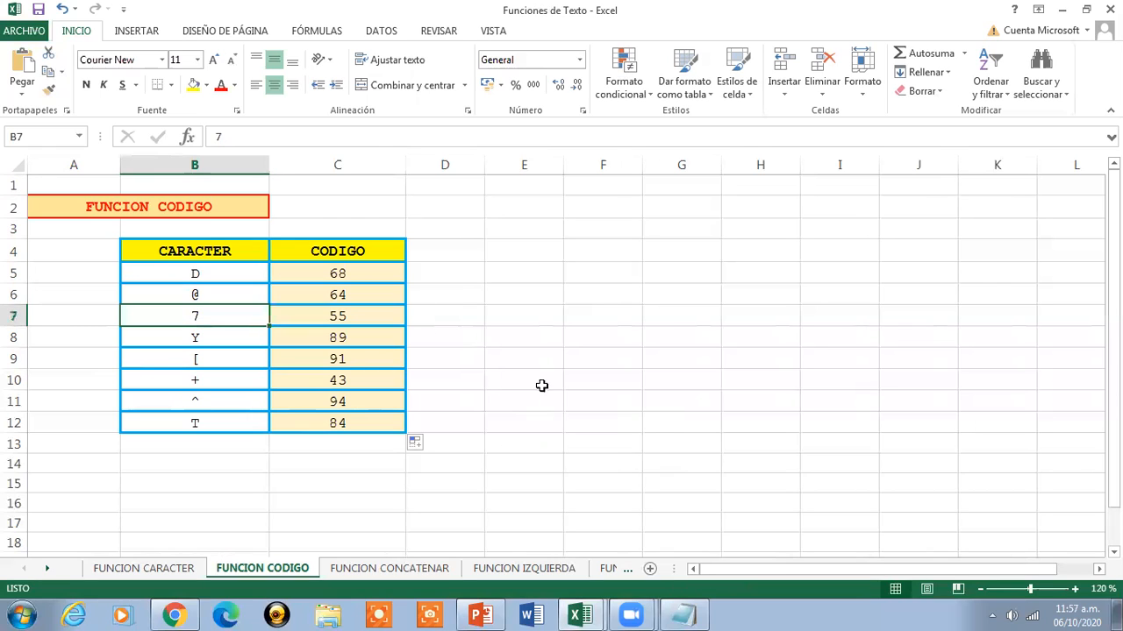
{"action": "type", "text": "9"}
{"action": "key", "text": "Return"}
{"action": "left_click", "coordinate": [346, 315]}
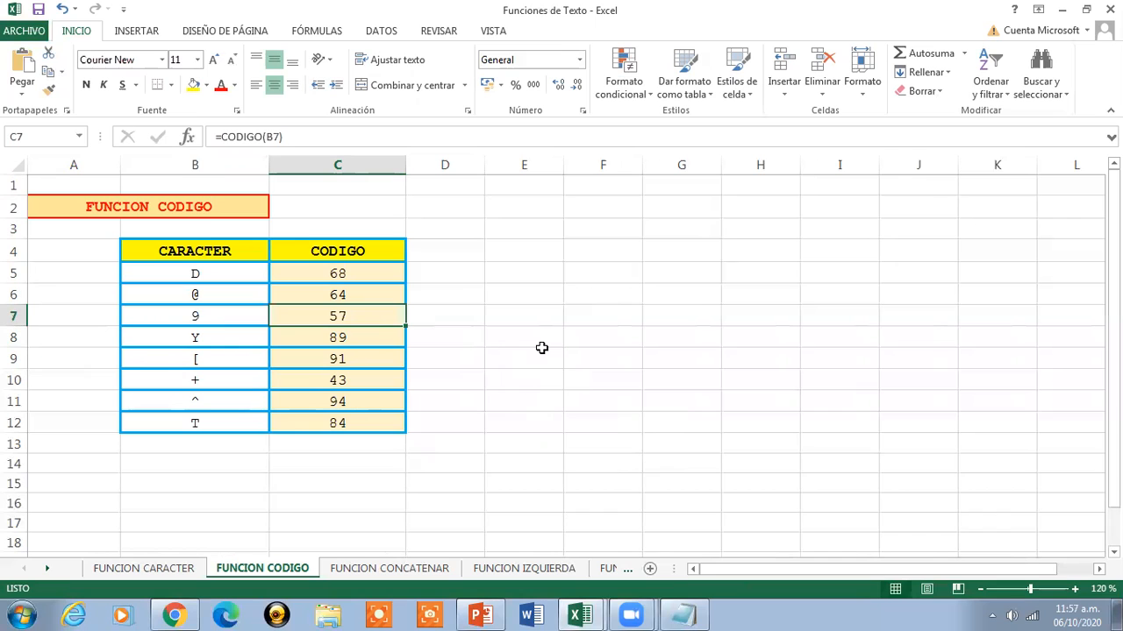
- Show the FUNCION CONCATENAR sheet and enlarge it to 130 % zoom
{"action": "left_click", "coordinate": [201, 211]}
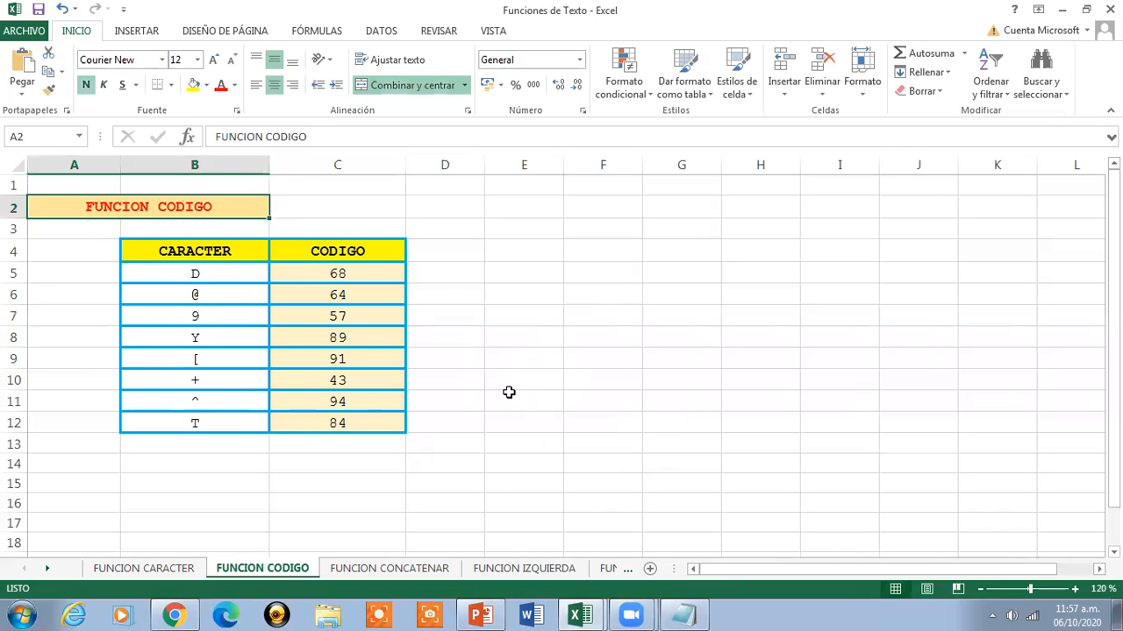
{"action": "left_click", "coordinate": [359, 570]}
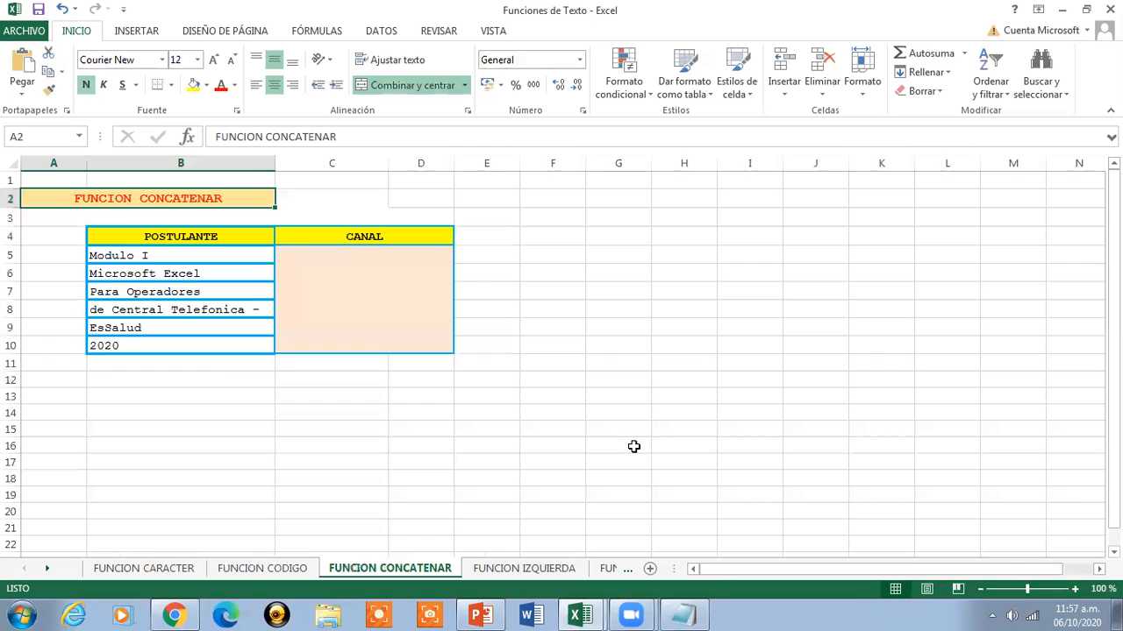
{"action": "left_click", "coordinate": [1075, 589]}
{"action": "left_click", "coordinate": [1075, 589]}
{"action": "left_click", "coordinate": [1075, 589]}
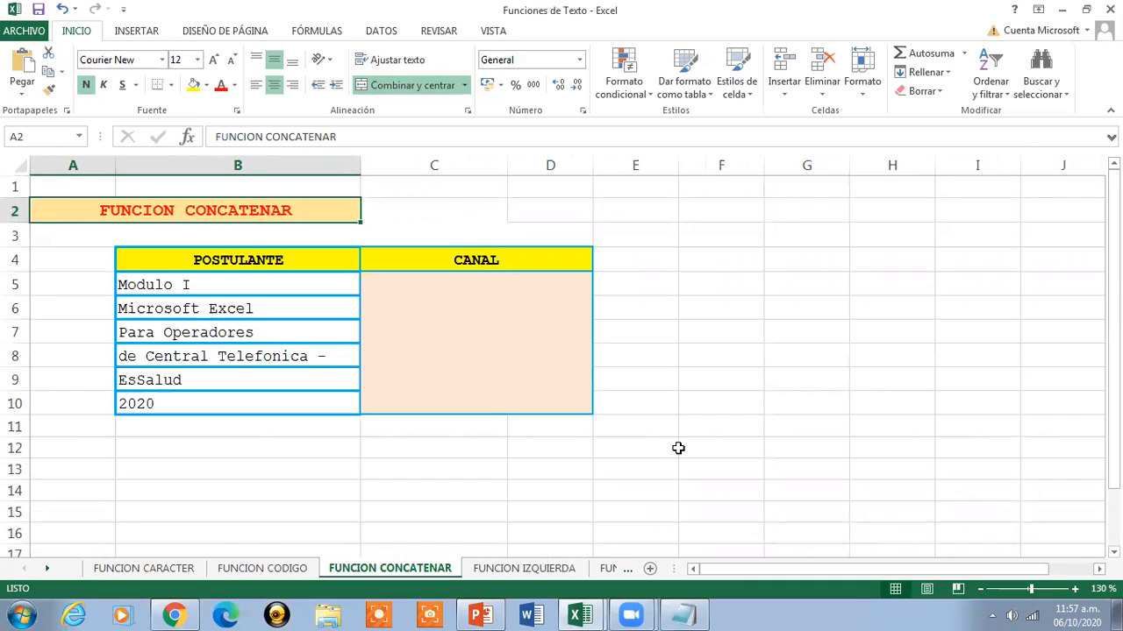
- Replace the heading in C4, above the merged result cell, with RESULTADO
{"action": "left_click", "coordinate": [503, 267]}
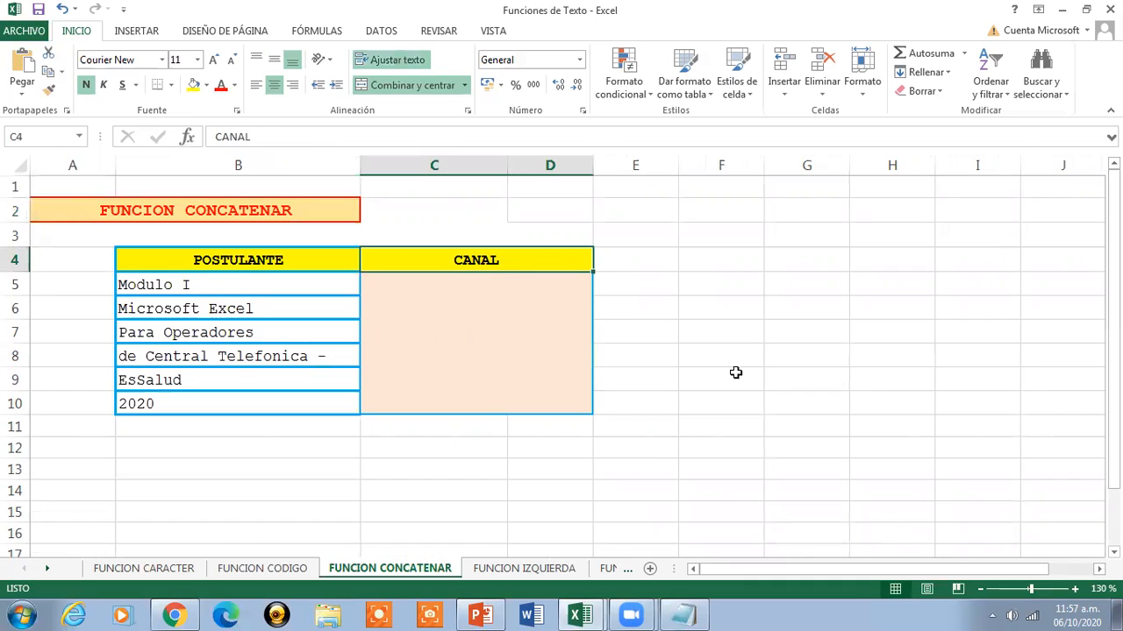
{"action": "key", "text": "Delete"}
{"action": "type", "text": "RESUL"}
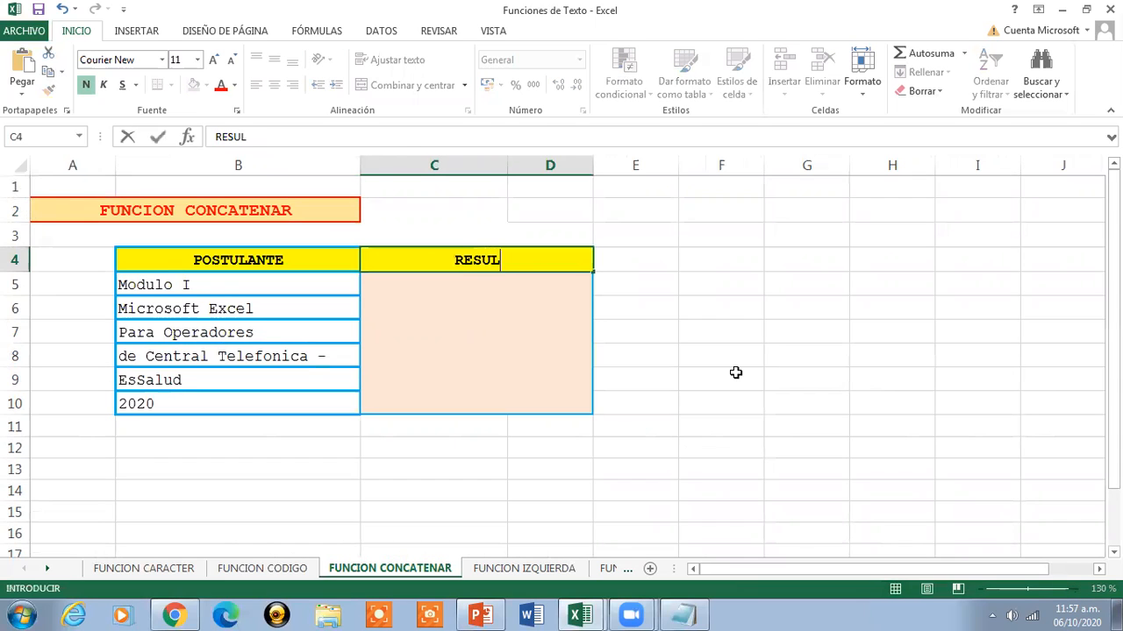
{"action": "type", "text": "TADO"}
{"action": "left_click", "coordinate": [433, 338]}
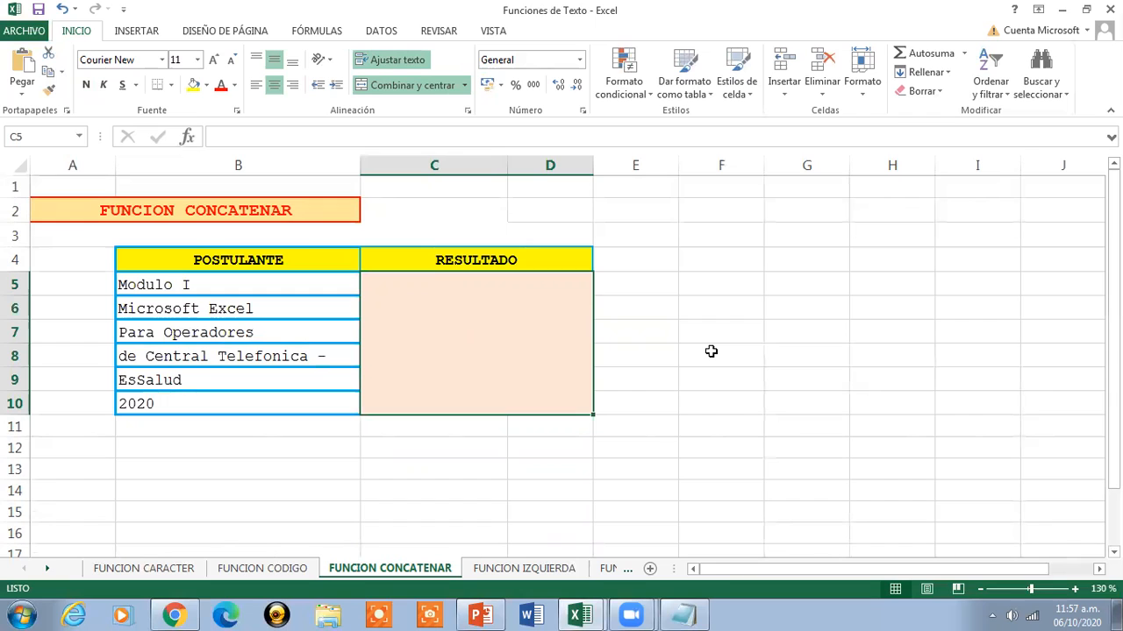
- Replace the heading in B4, above the list of text fragments, with TEXTO
{"action": "left_click", "coordinate": [203, 280]}
{"action": "left_click", "coordinate": [198, 257]}
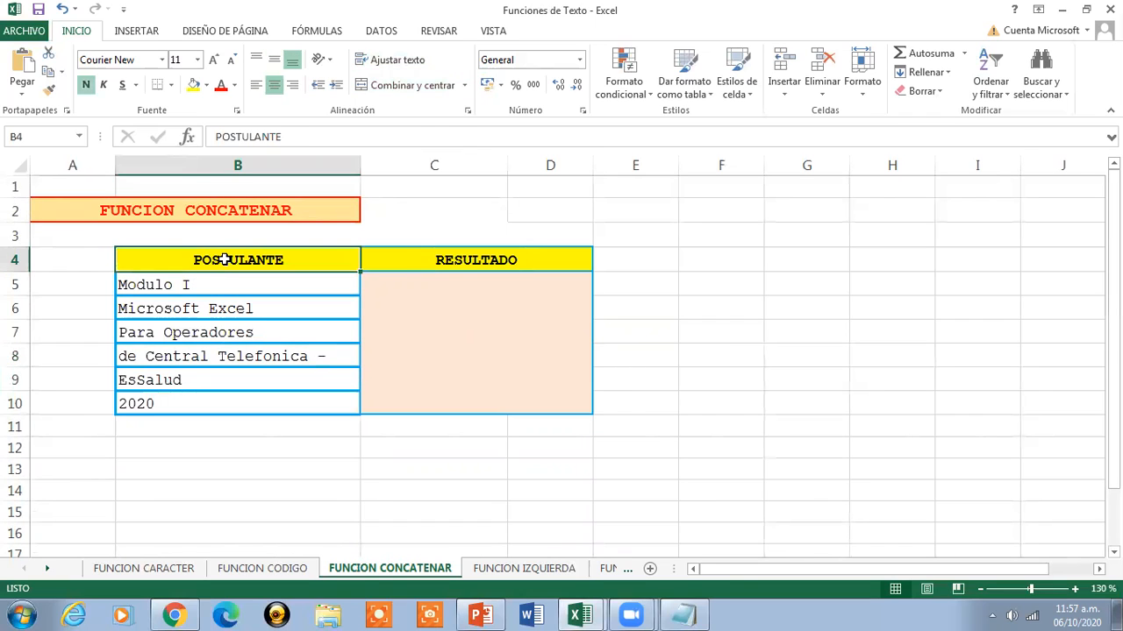
{"action": "key", "text": "Delete"}
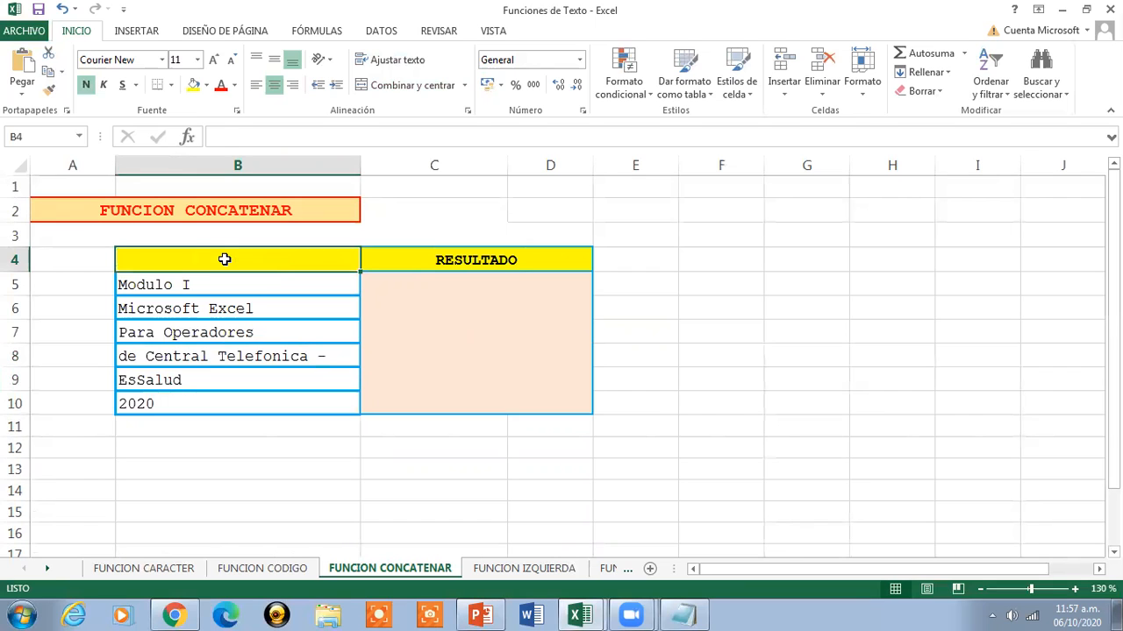
{"action": "type", "text": "TEXTO"}
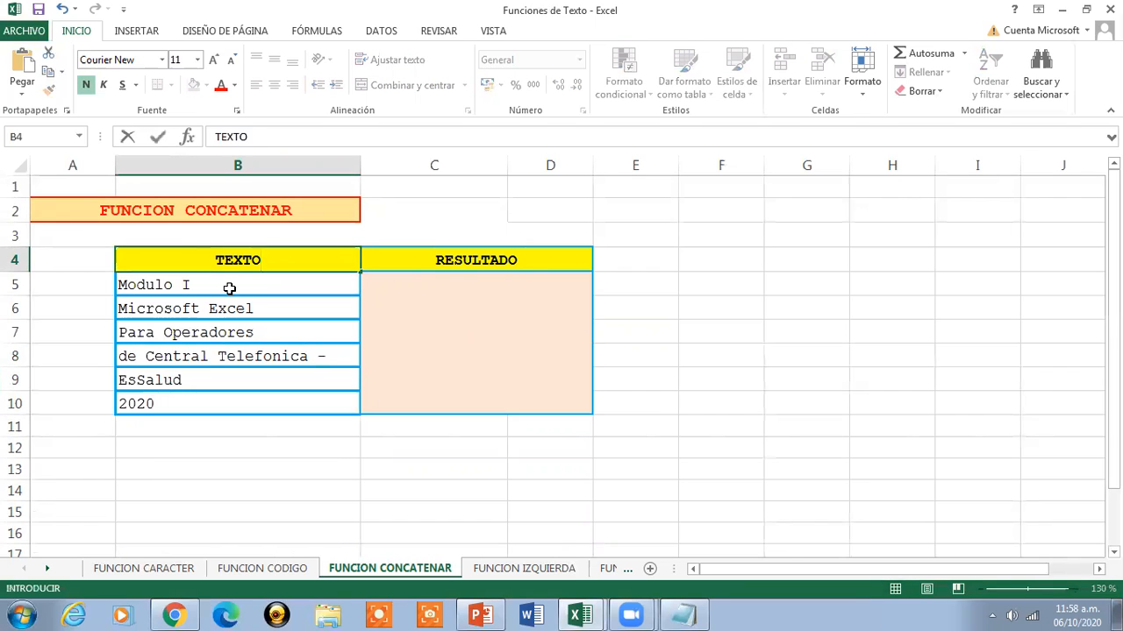
{"action": "key", "text": "Return"}
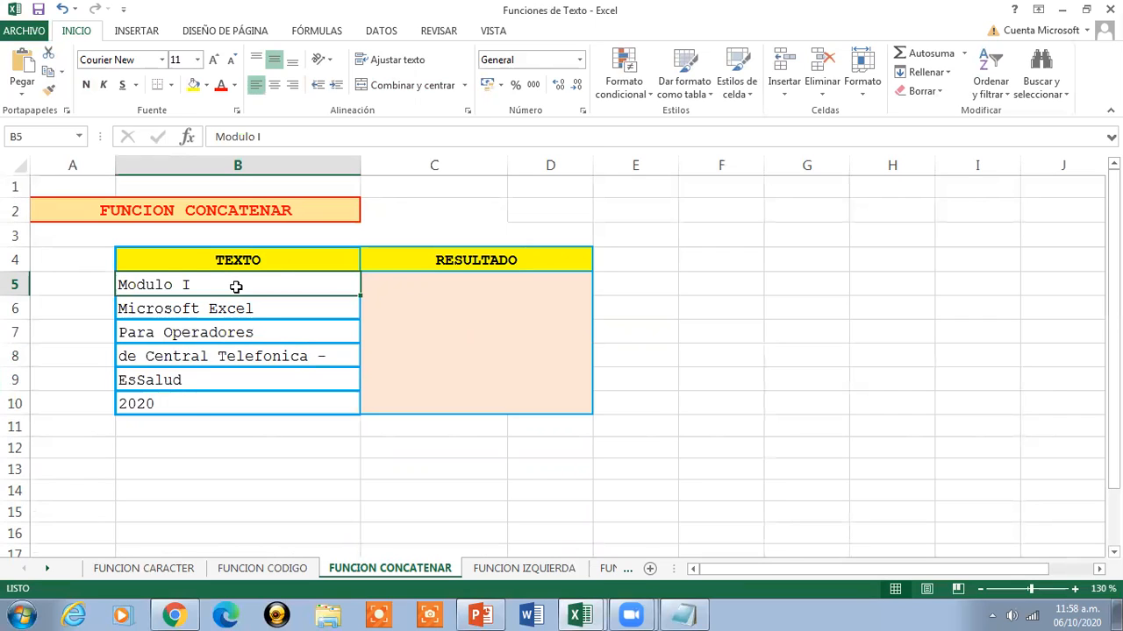
- Begin a CONCATENAR formula in the merged cell C5 that joins B5, a quoted space and B6
{"action": "left_click", "coordinate": [188, 407]}
{"action": "left_click", "coordinate": [231, 291]}
{"action": "left_click", "coordinate": [413, 351]}
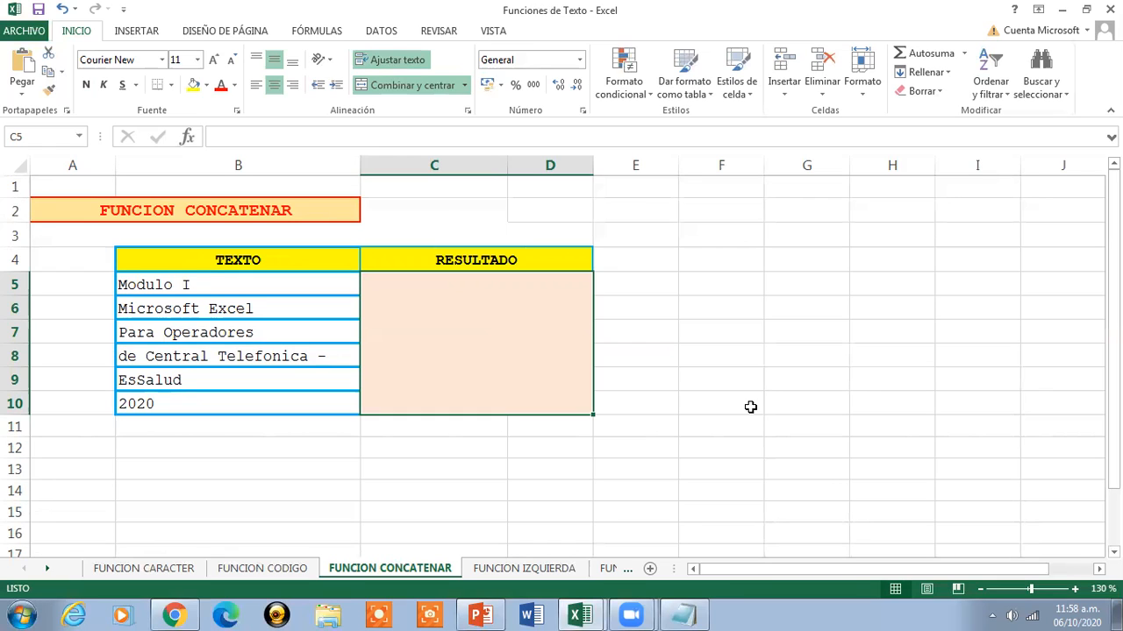
{"action": "type", "text": "="}
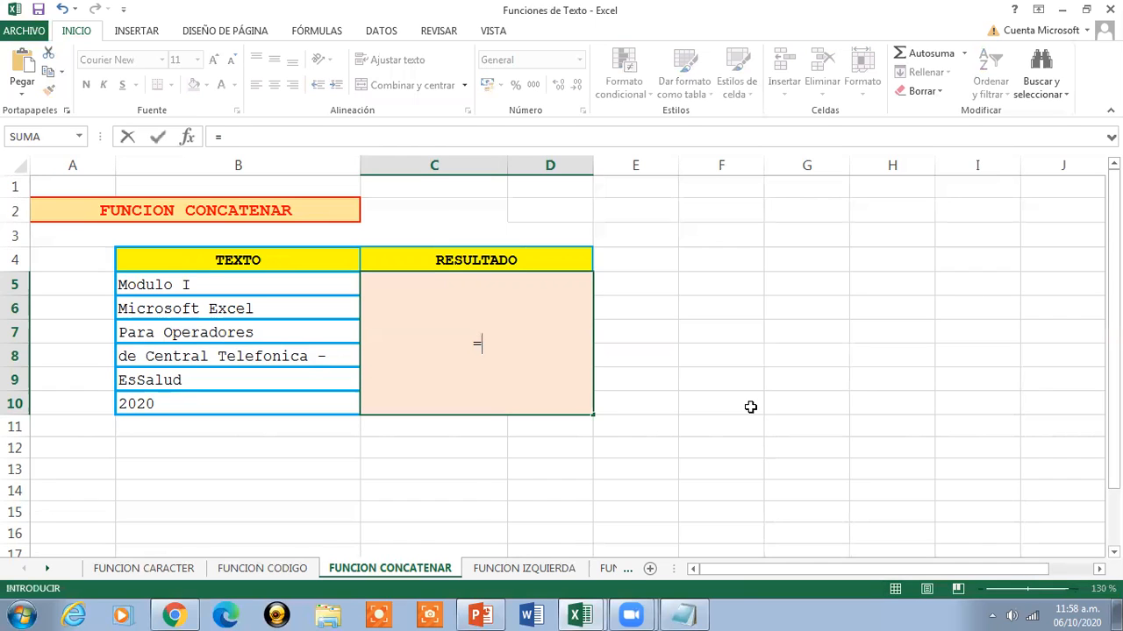
{"action": "type", "text": "CONCATER"}
{"action": "key", "text": "BackSpace"}
{"action": "type", "text": "NAR("}
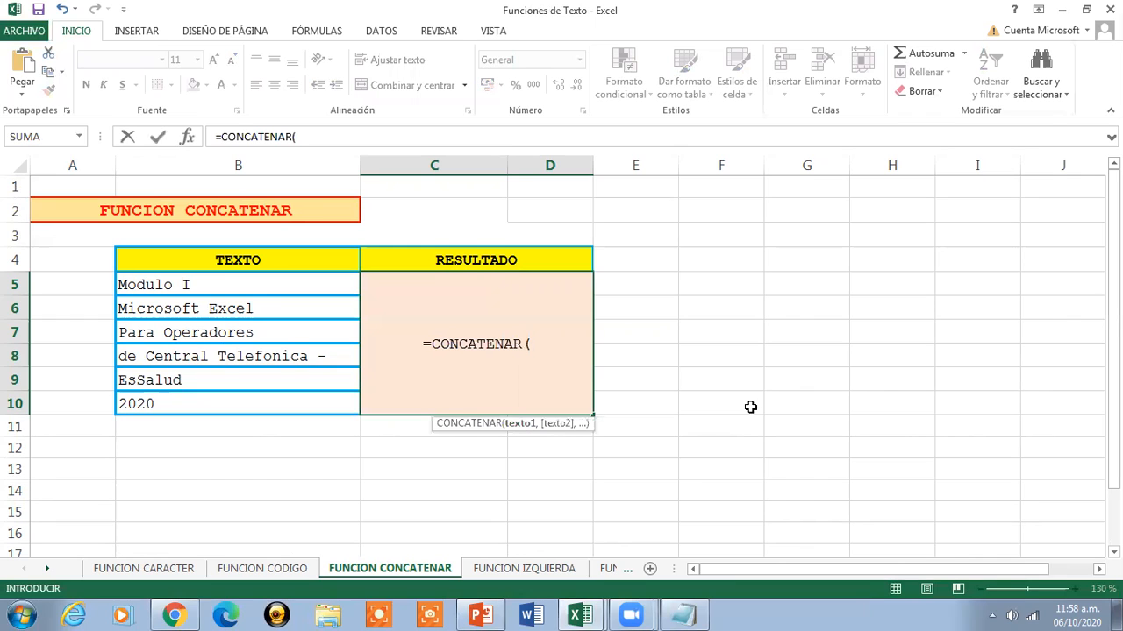
{"action": "left_click", "coordinate": [218, 289]}
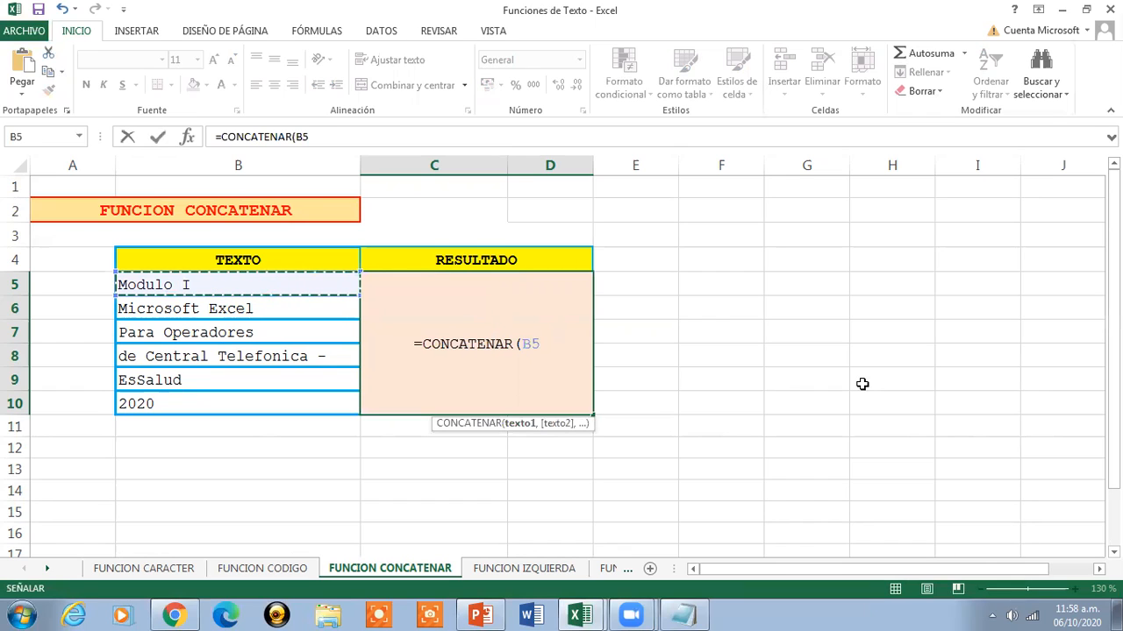
{"action": "type", "text": ",\" \""}
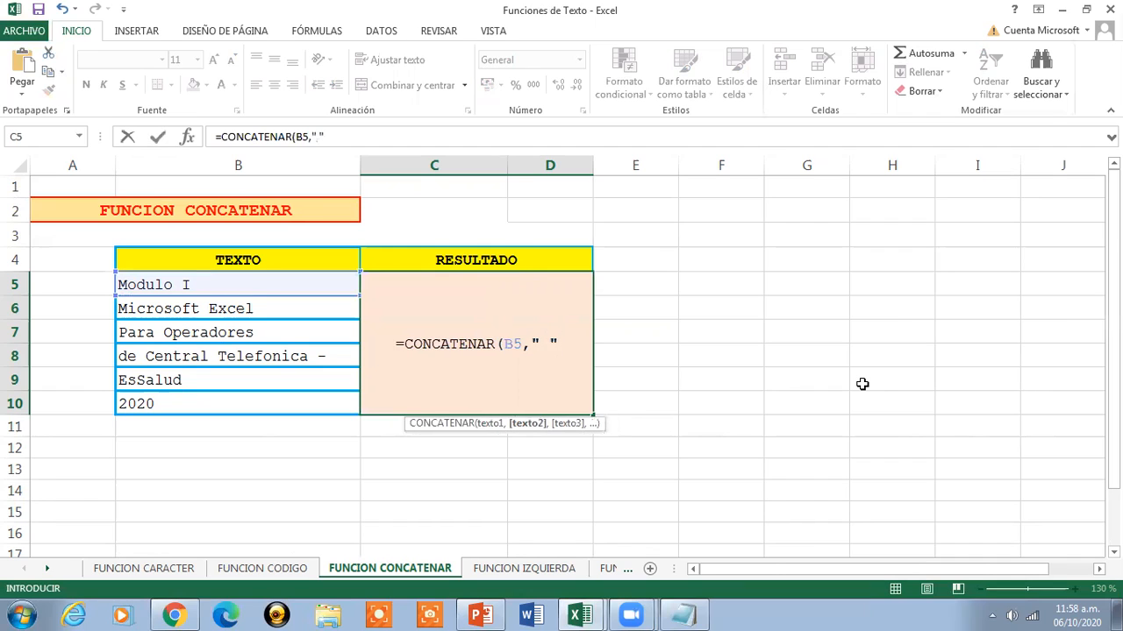
{"action": "type", "text": ","}
{"action": "left_click", "coordinate": [221, 310]}
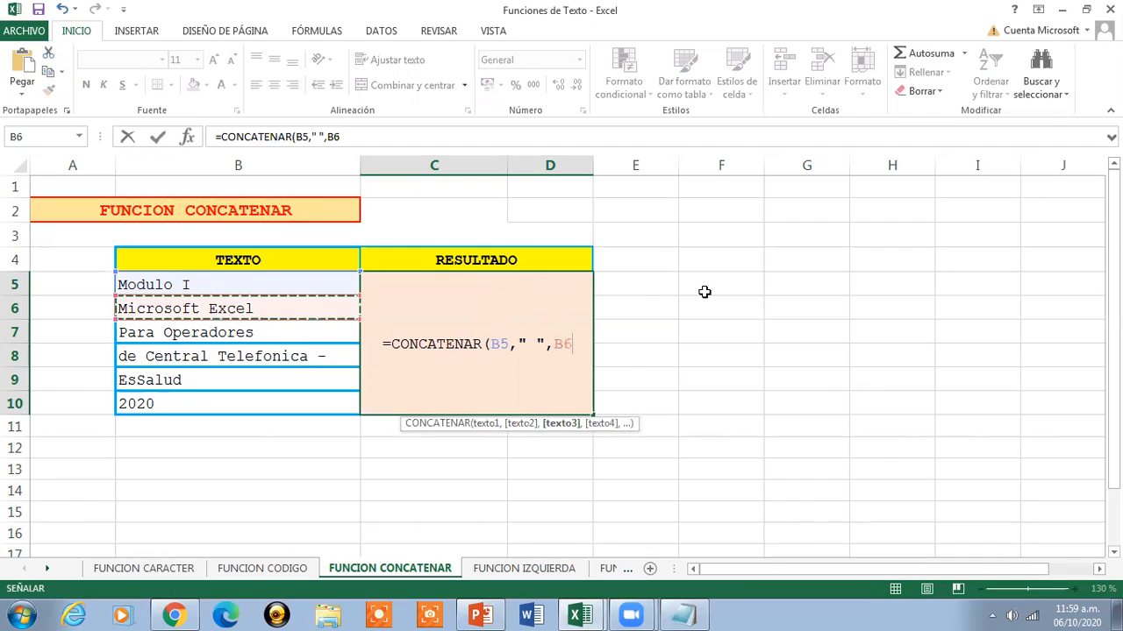
- Extend the CONCATENAR formula in C5 with B7 and B8, each preceded by a quoted space
{"action": "type", "text": ","}
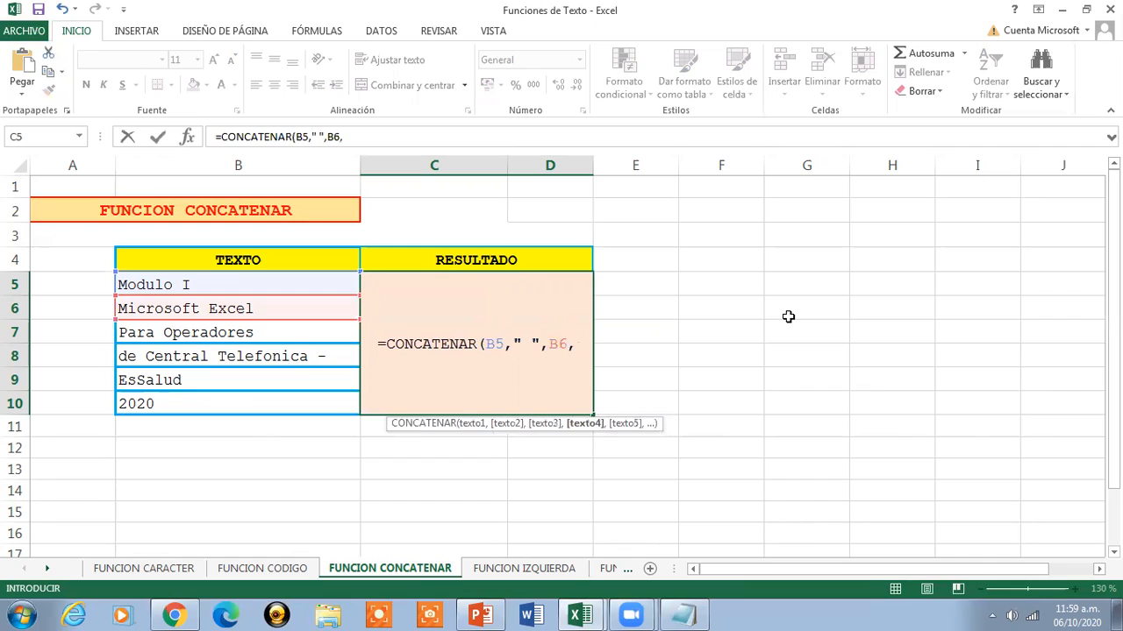
{"action": "type", "text": "\" \""}
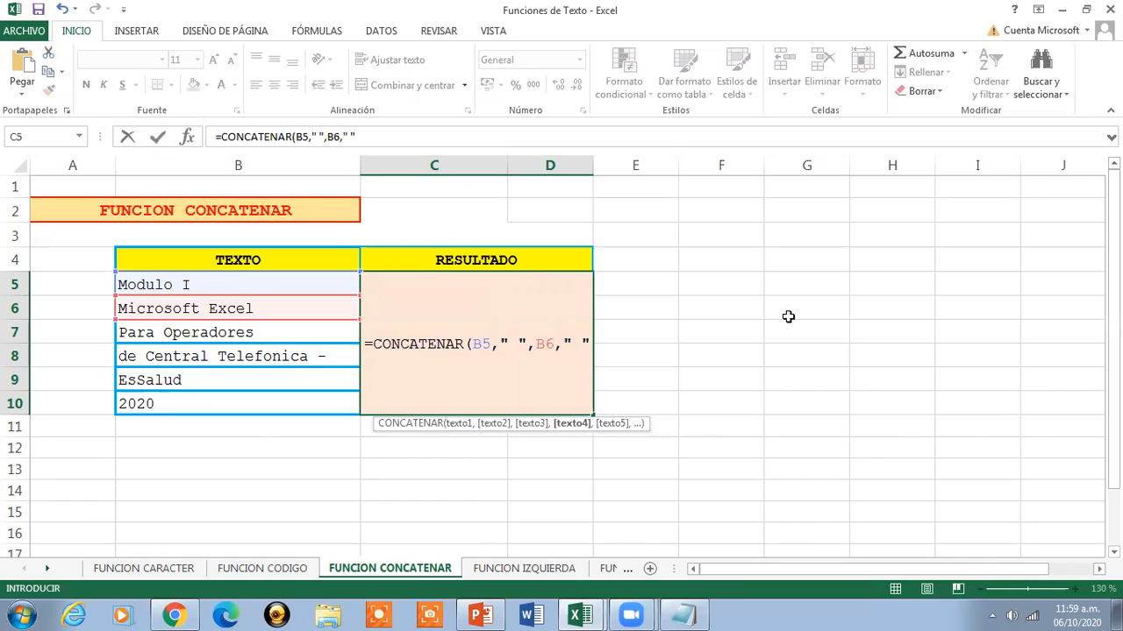
{"action": "type", "text": ","}
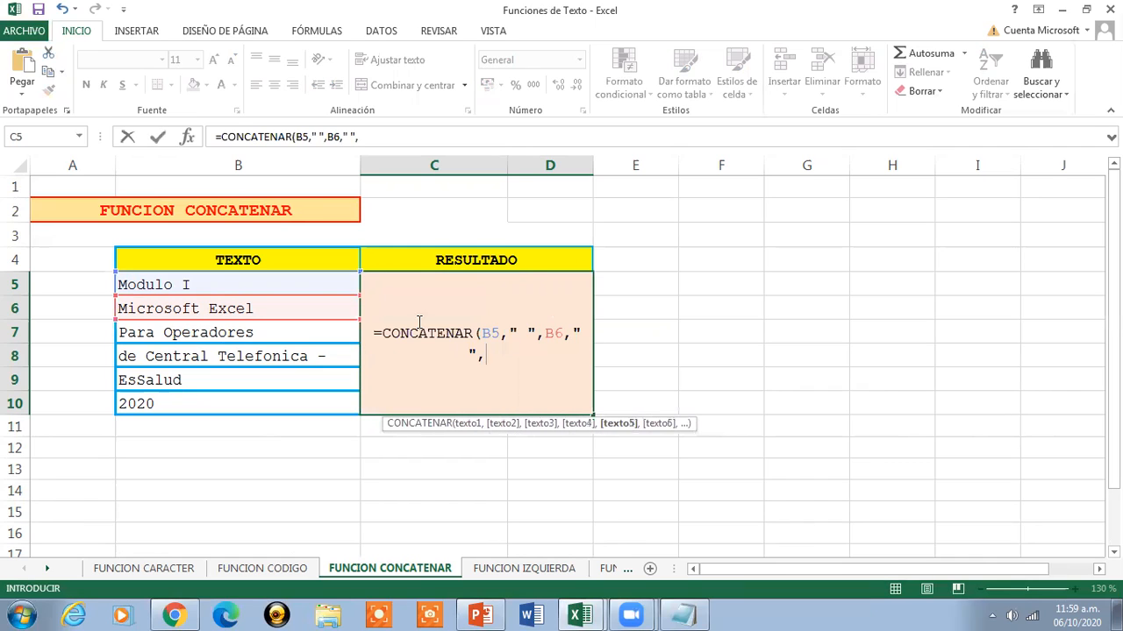
{"action": "left_click", "coordinate": [228, 337]}
{"action": "type", "text": ","}
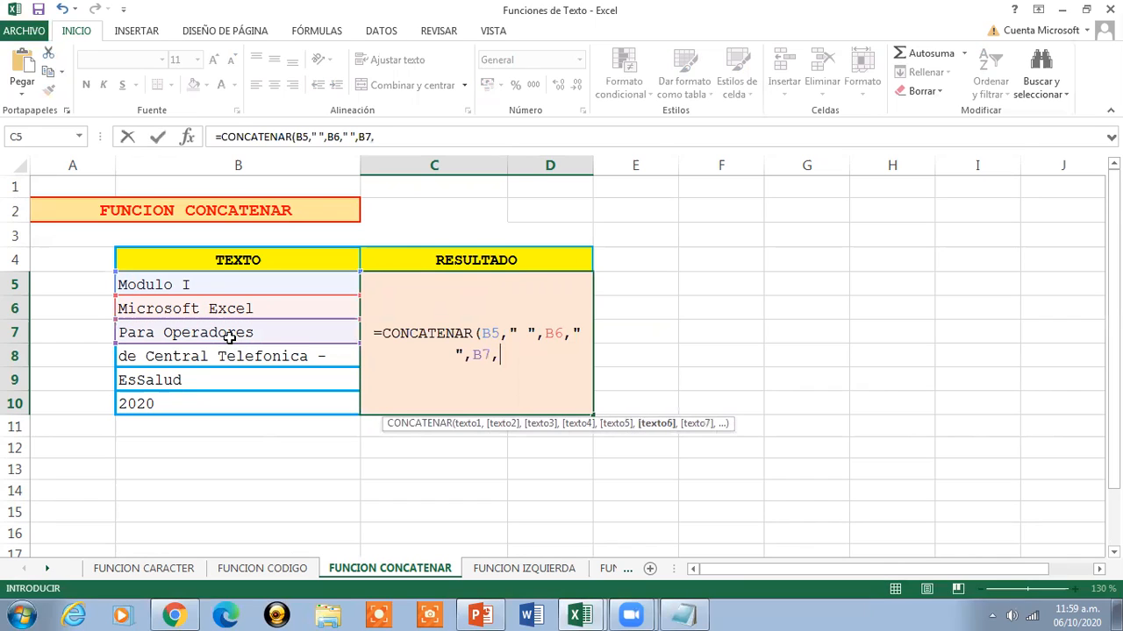
{"action": "type", "text": "\" \","}
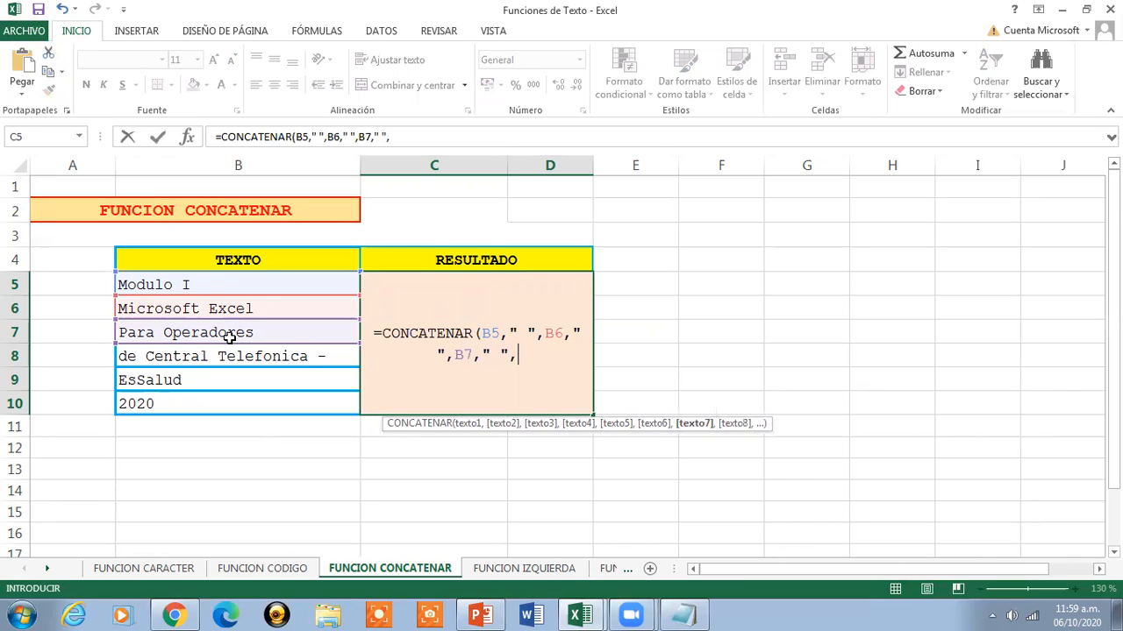
{"action": "left_click", "coordinate": [149, 356]}
{"action": "type", "text": ","}
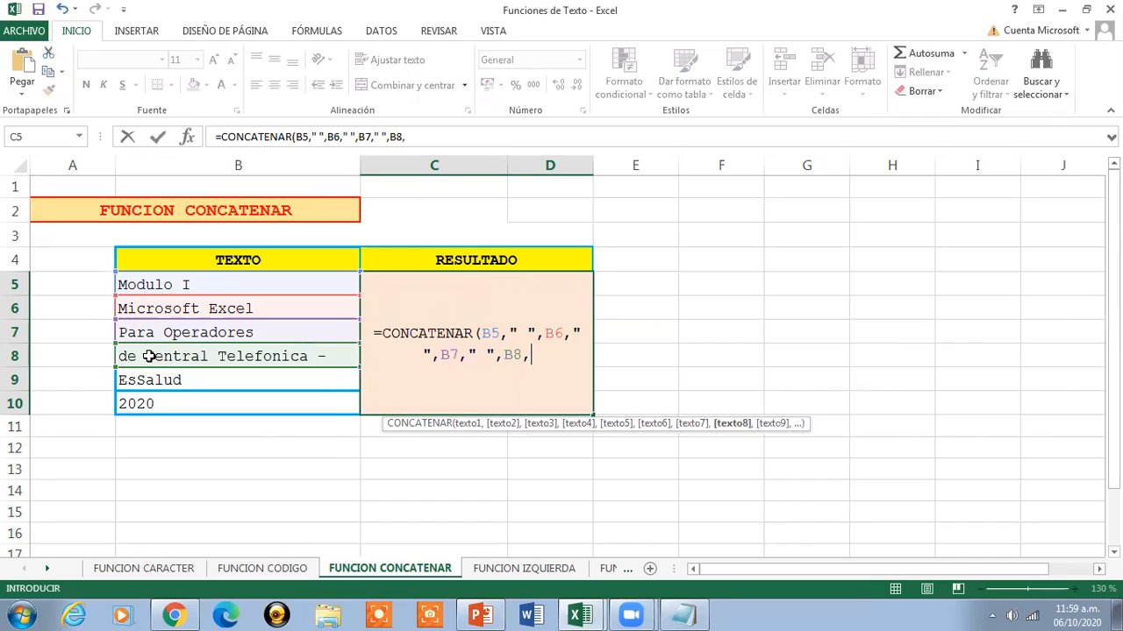
- Complete the CONCATENAR formula in C5 with B9 and B10, each preceded by a quoted space, and enter it
{"action": "type", "text": "\" \""}
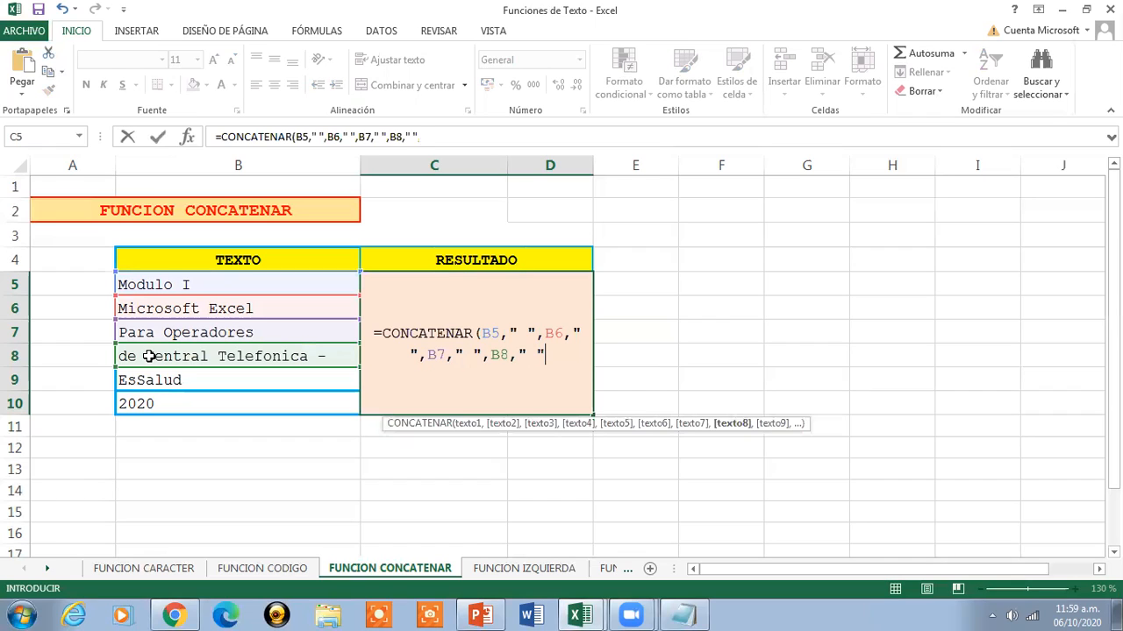
{"action": "type", "text": ","}
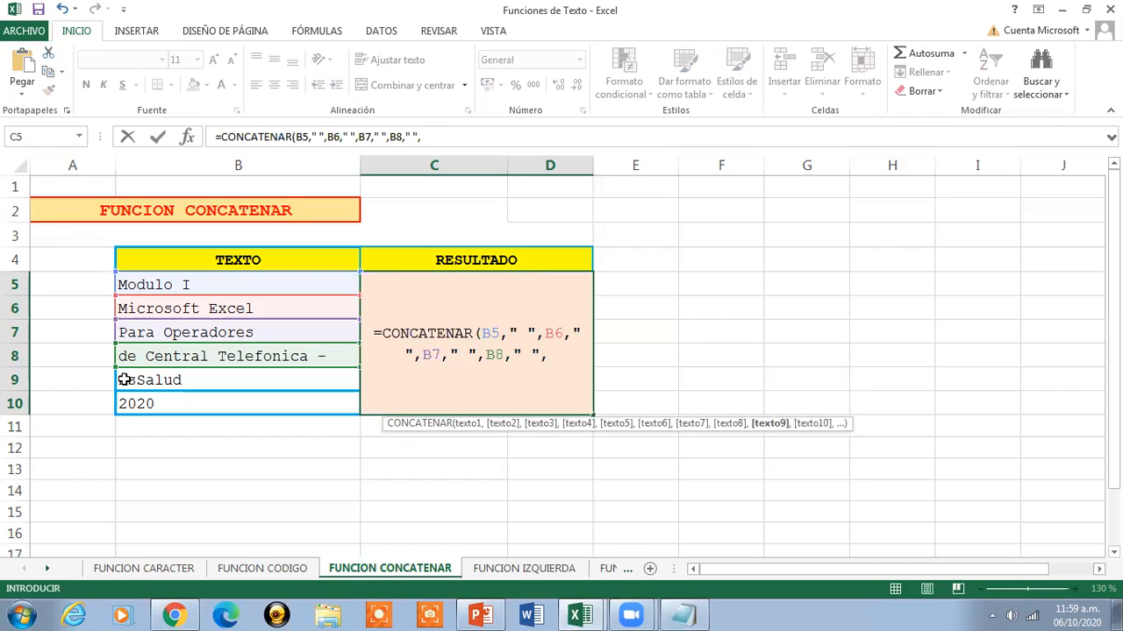
{"action": "left_click", "coordinate": [125, 379]}
{"action": "type", "text": ",\""}
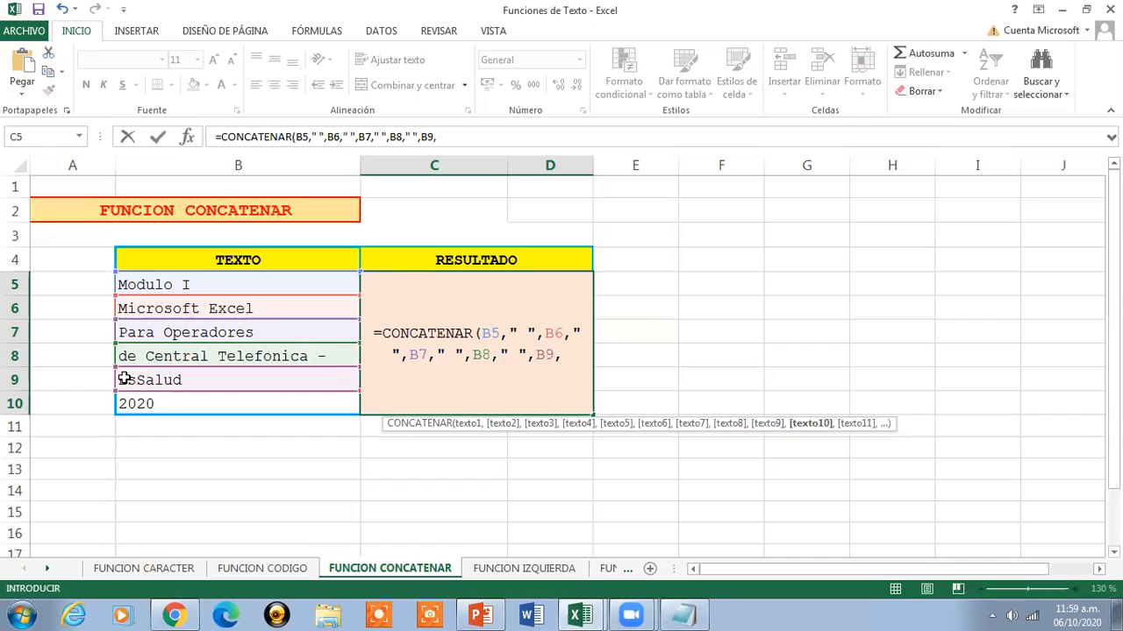
{"action": "type", "text": " \","}
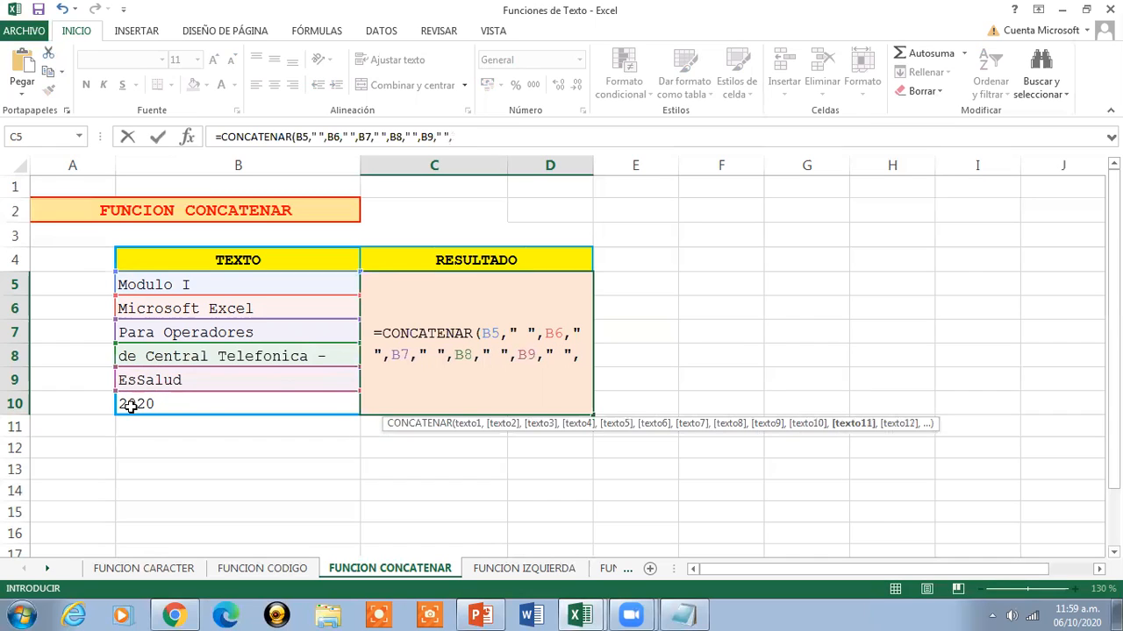
{"action": "left_click", "coordinate": [127, 402]}
{"action": "type", "text": ")"}
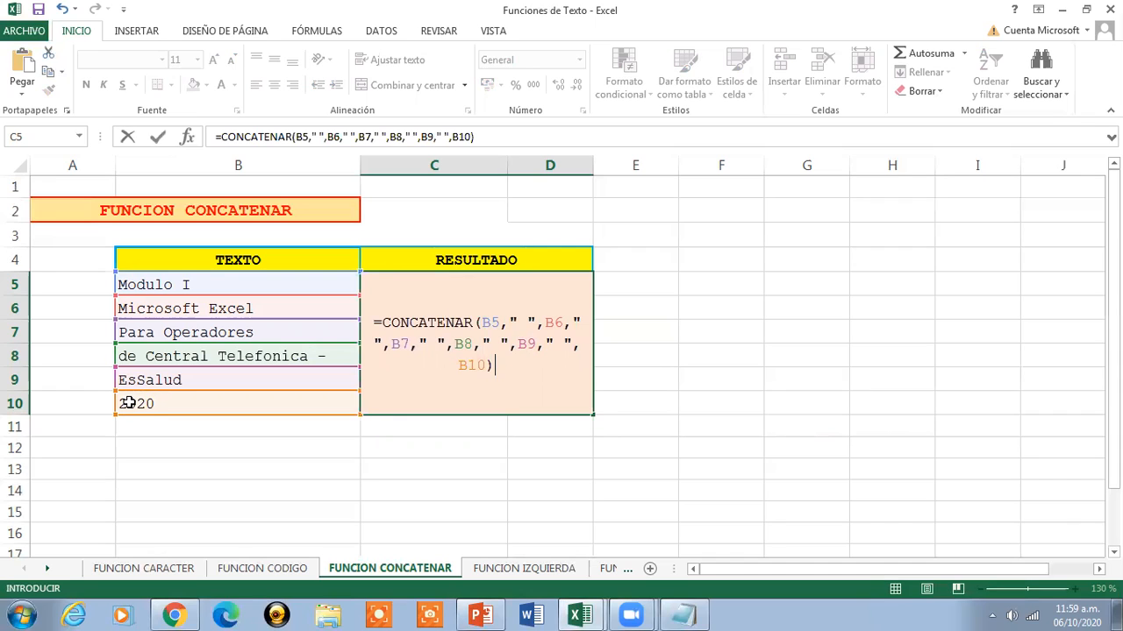
{"action": "key", "text": "Return"}
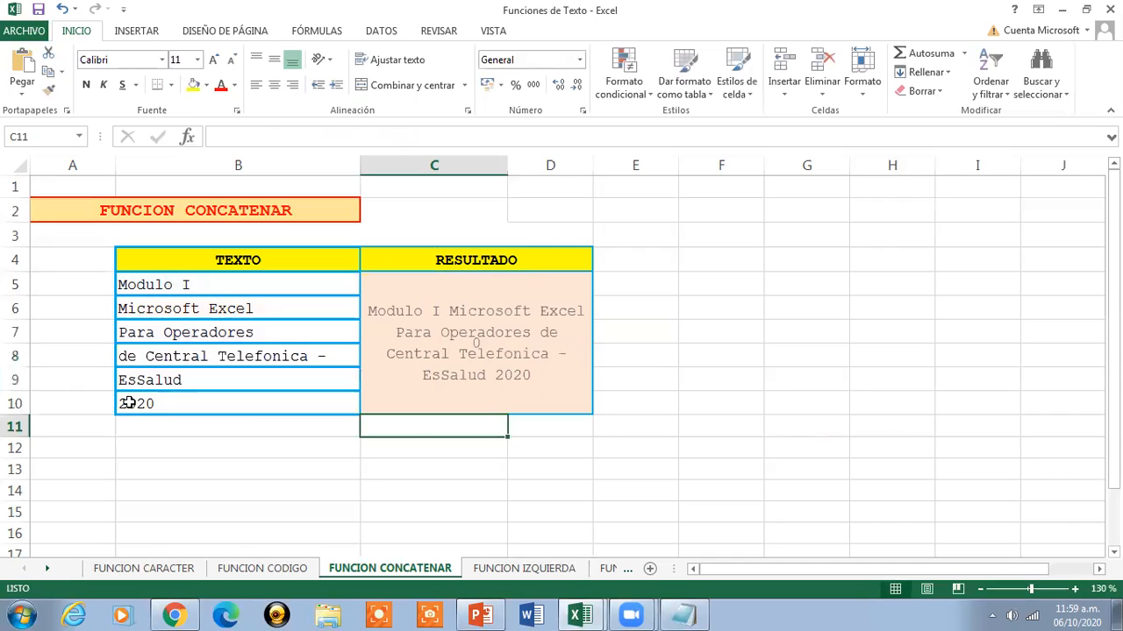
{"action": "left_click", "coordinate": [493, 326]}
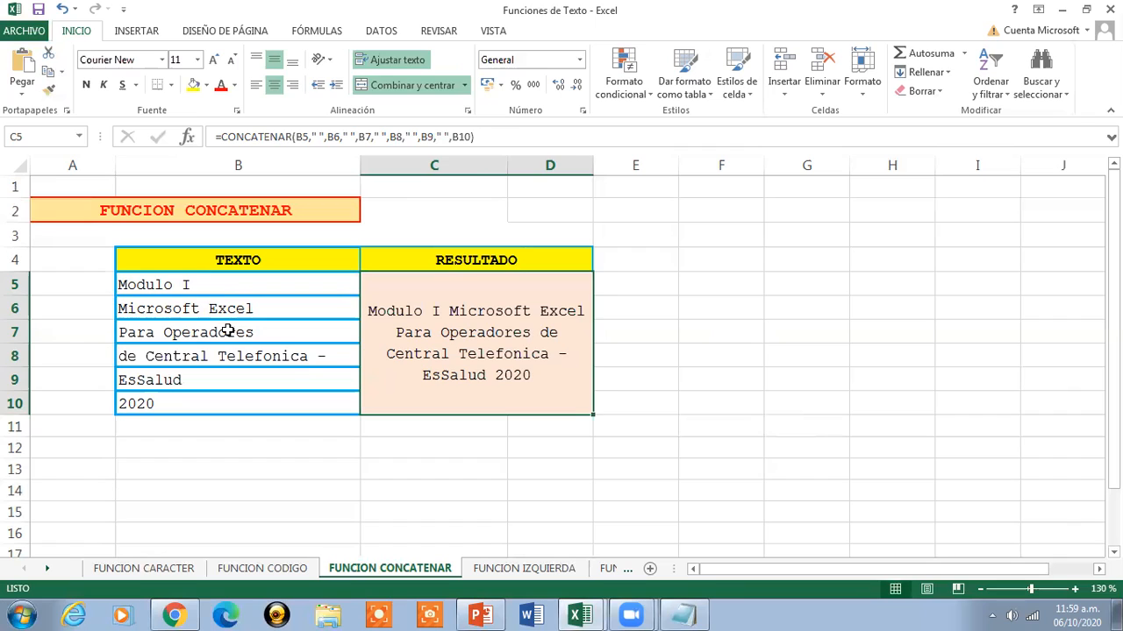
- Replace the word Operadores with Usuarios in B7 so the cell reads "Para Usuarios"
{"action": "left_click", "coordinate": [185, 333]}
{"action": "double_click", "coordinate": [163, 333]}
{"action": "left_click_drag", "start_coordinate": [163, 333], "coordinate": [299, 328]}
{"action": "type", "text": "u"}
{"action": "key", "text": "BackSpace"}
{"action": "type", "text": "U"}
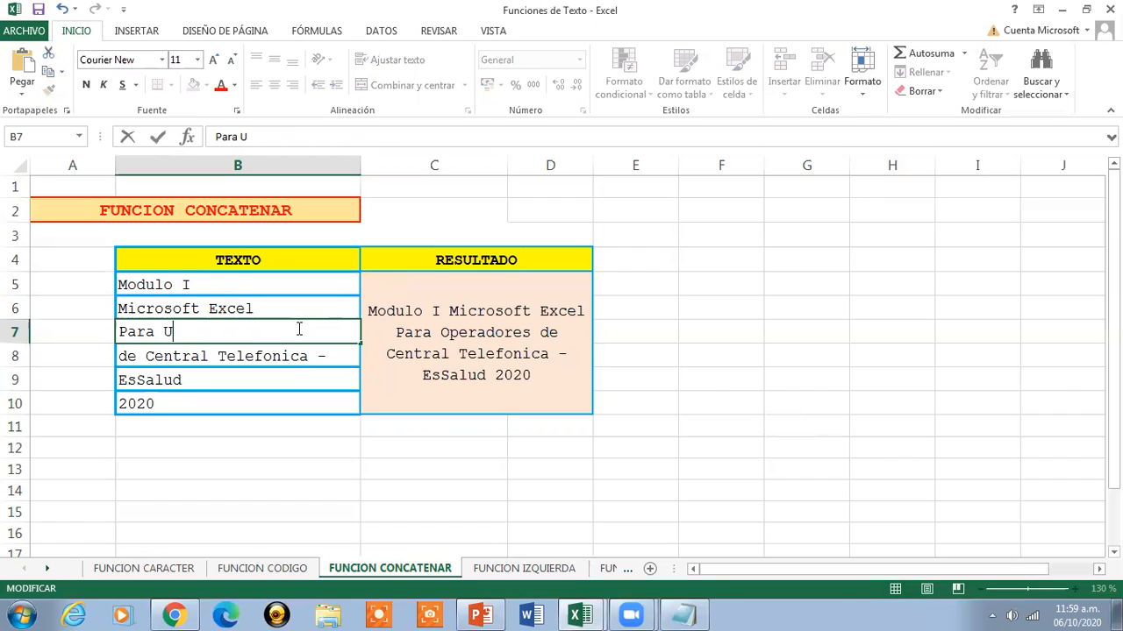
{"action": "type", "text": "suarios"}
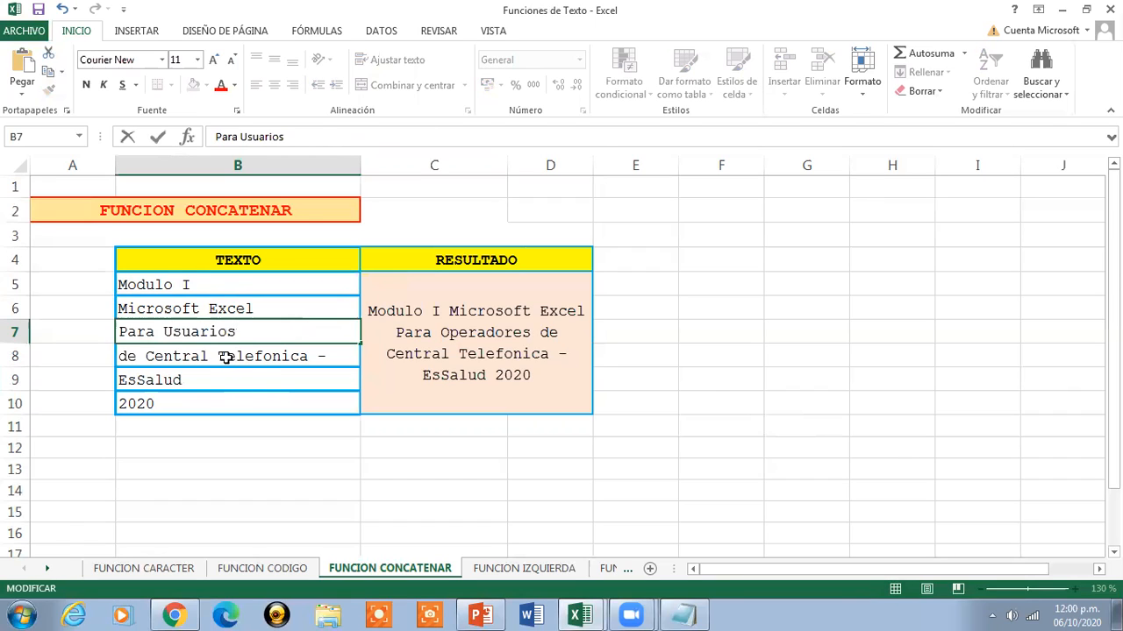
{"action": "key", "text": "Return"}
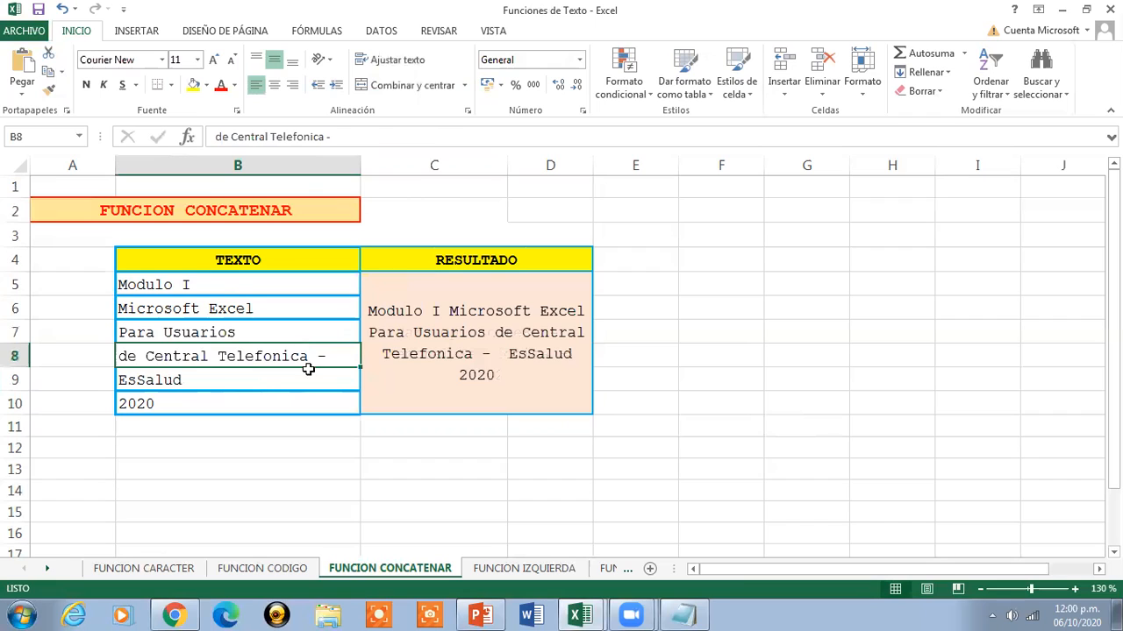
- Replace "de Central Telefonica" with Diversos in B8, keeping the trailing dash, and select the merged result cell C5
{"action": "double_click", "coordinate": [309, 356]}
{"action": "left_click_drag", "start_coordinate": [309, 355], "coordinate": [60, 356]}
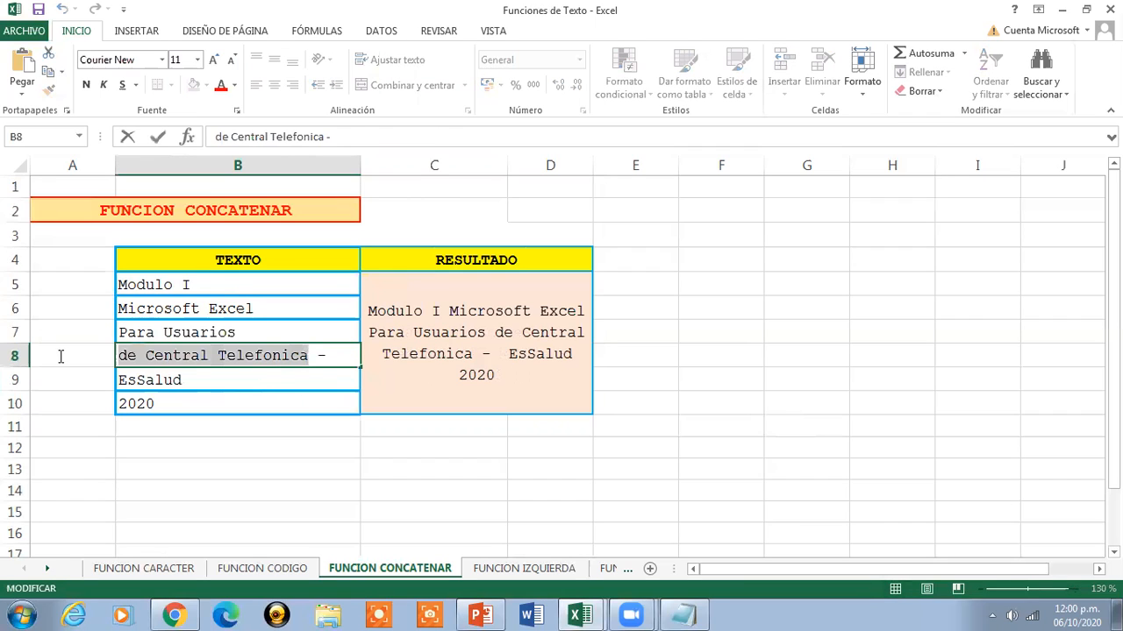
{"action": "type", "text": "d"}
{"action": "key", "text": "BackSpace"}
{"action": "type", "text": "Divers"}
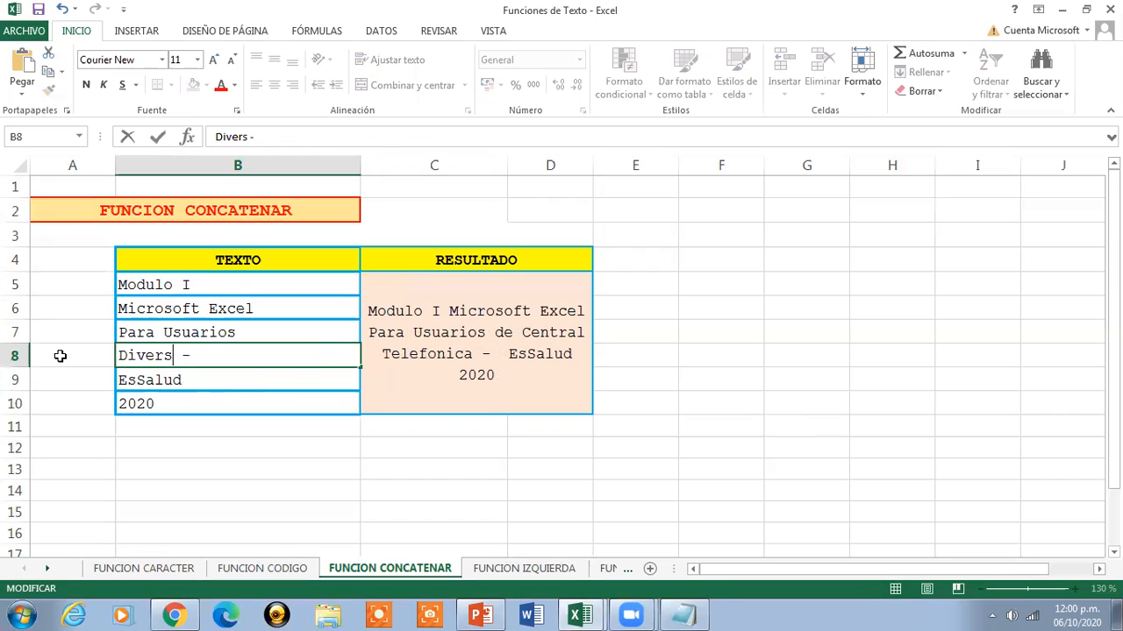
{"action": "type", "text": "i"}
{"action": "key", "text": "BackSpace"}
{"action": "type", "text": "os"}
{"action": "key", "text": "Return"}
{"action": "left_click", "coordinate": [483, 327]}
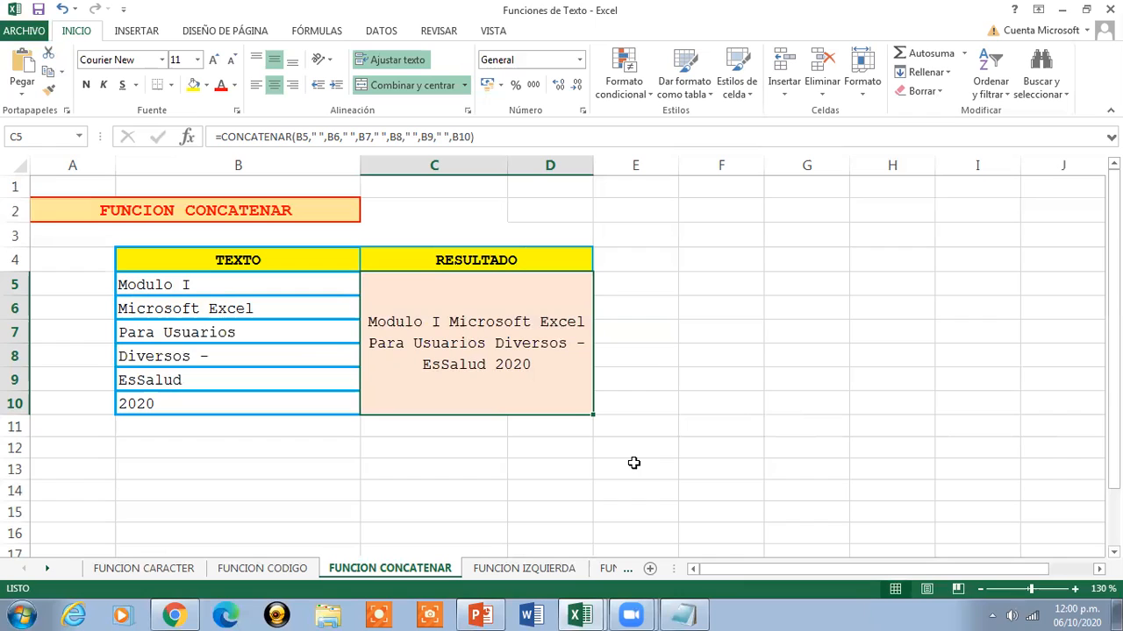
- Enter a lone & sign in F5, beside the table
{"action": "left_click", "coordinate": [725, 282]}
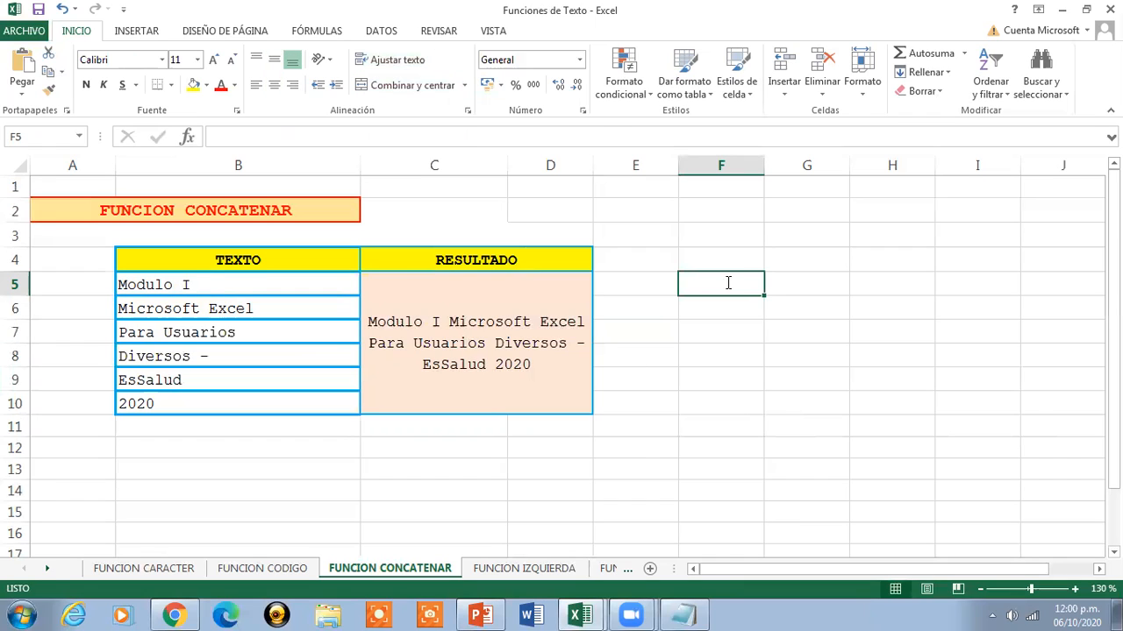
{"action": "type", "text": "&"}
{"action": "left_click", "coordinate": [708, 331]}
{"action": "left_click", "coordinate": [692, 279]}
- Examine the CONCATENAR function name in the formula of the merged cell C5
{"action": "left_click", "coordinate": [535, 327]}
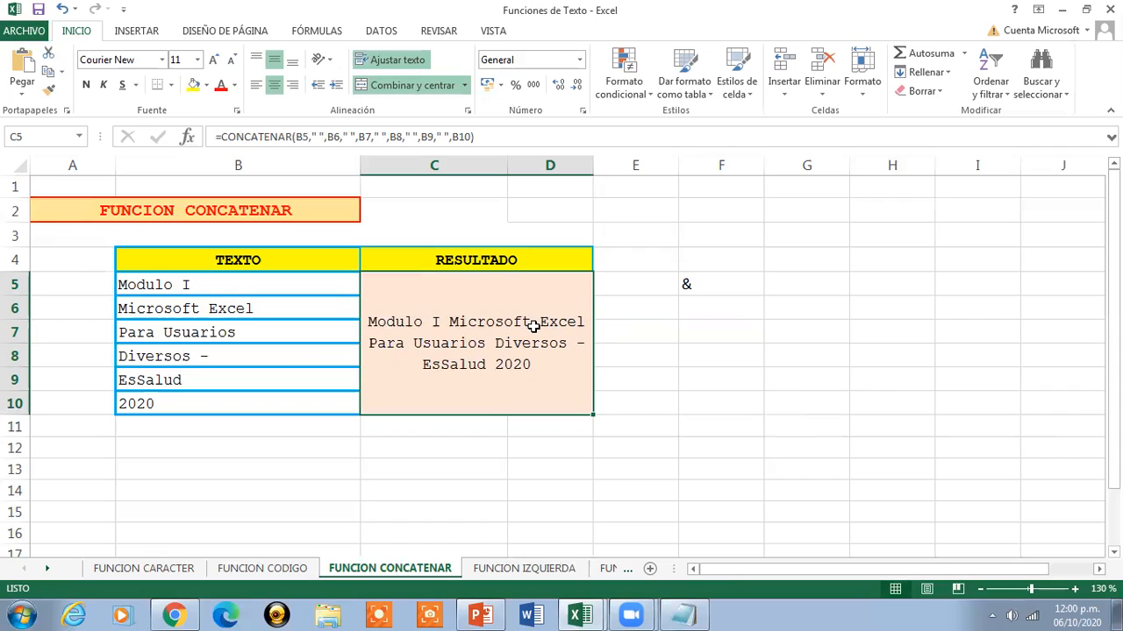
{"action": "double_click", "coordinate": [292, 140]}
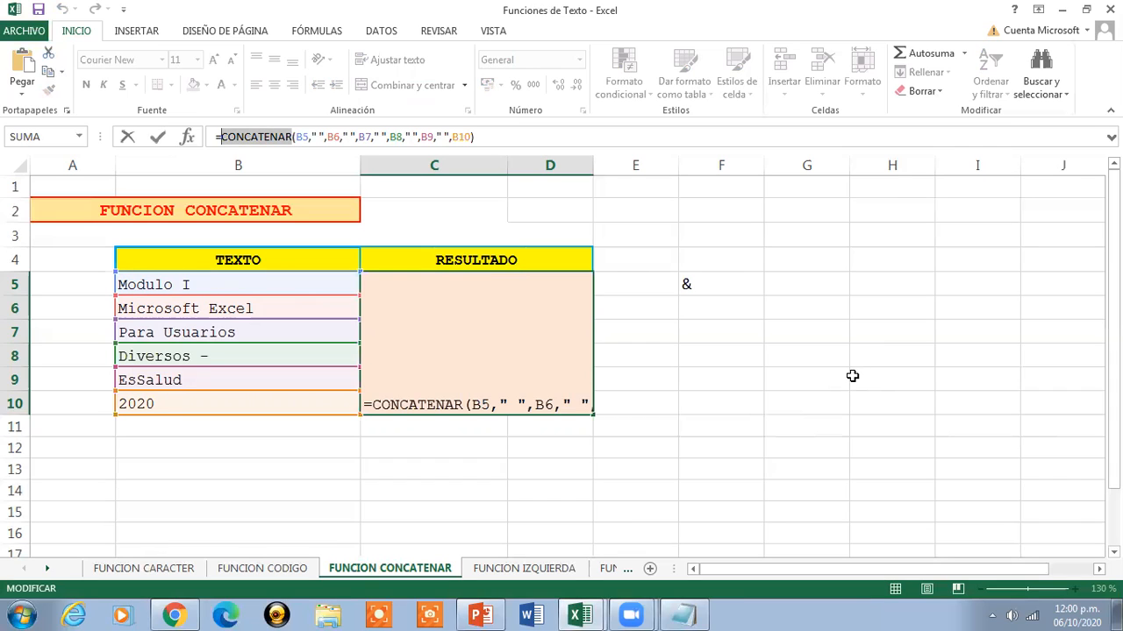
{"action": "key", "text": "Return"}
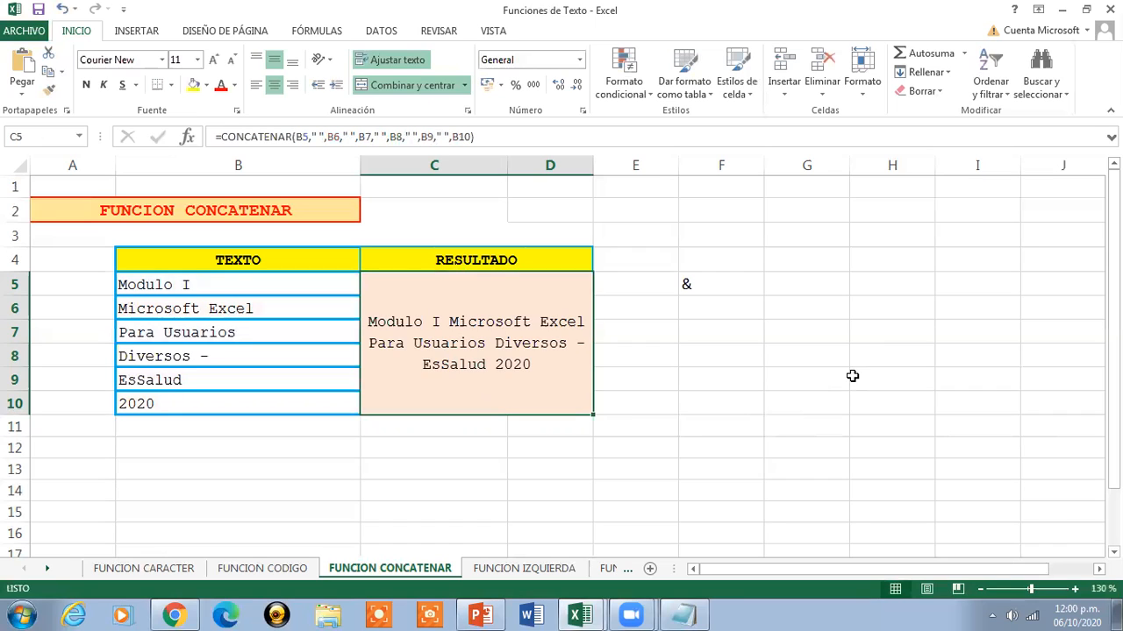
- Clear F5 and enter the formula =B5&" "&B6 there
{"action": "left_click", "coordinate": [704, 287]}
{"action": "key", "text": "Delete"}
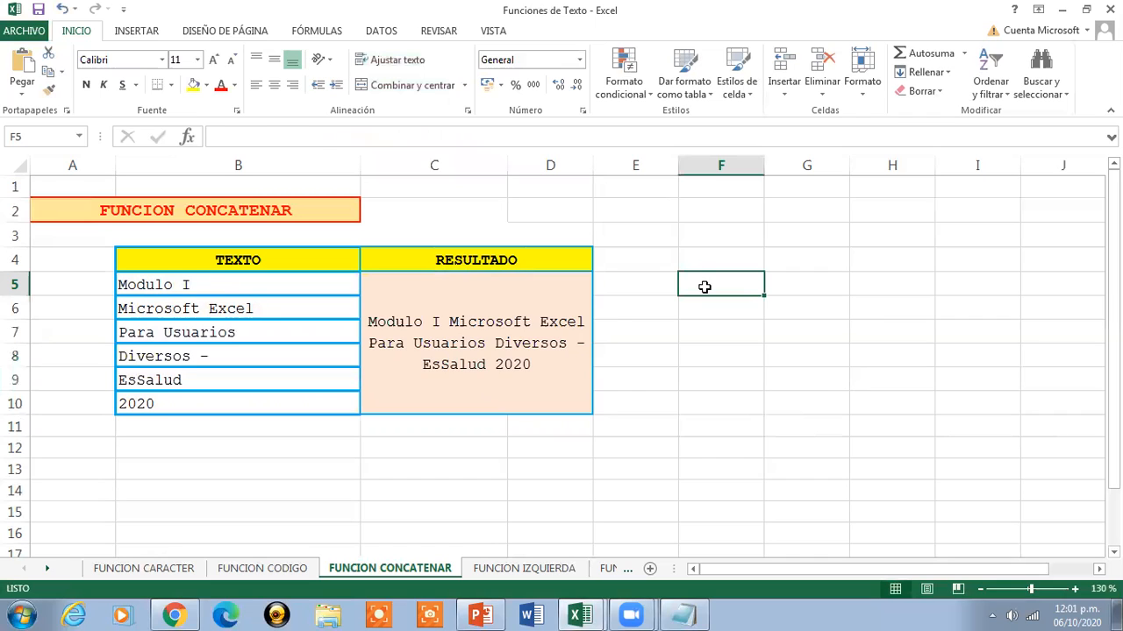
{"action": "type", "text": "="}
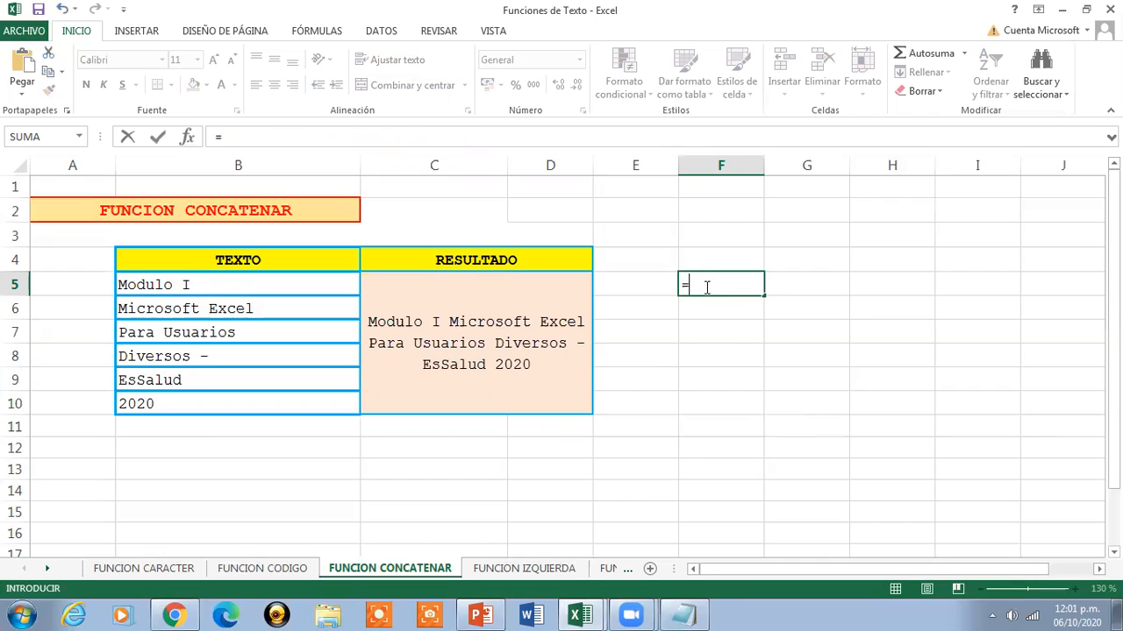
{"action": "type", "text": "B5"}
{"action": "key", "text": "F2"}
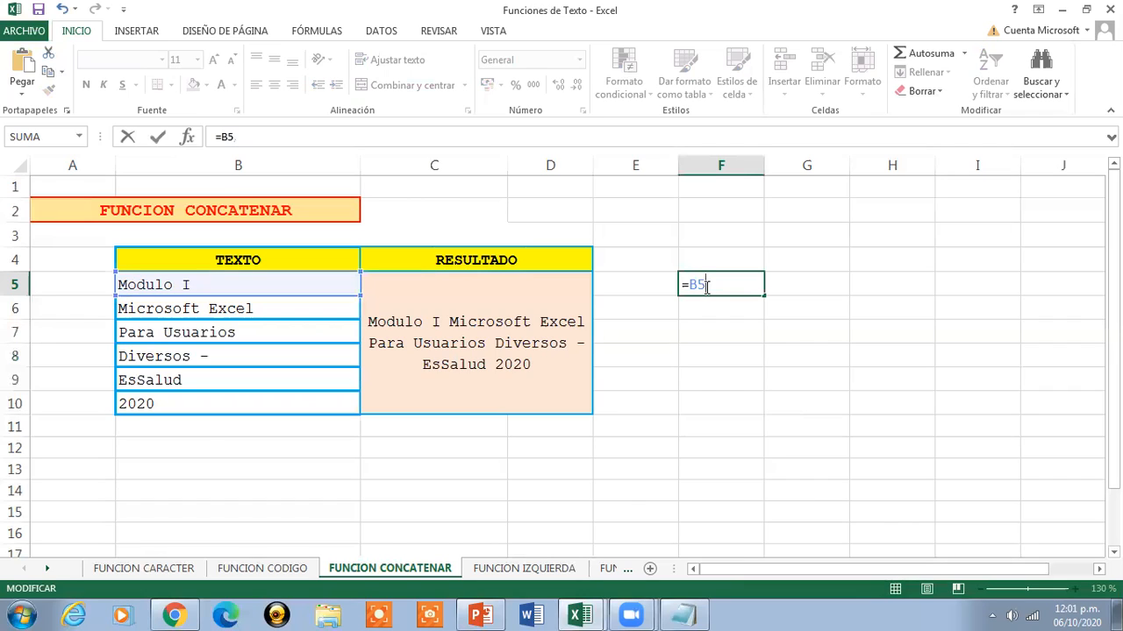
{"action": "type", "text": "&\" \""}
{"action": "type", "text": "&\""}
{"action": "key", "text": "BackSpace"}
{"action": "type", "text": "B6"}
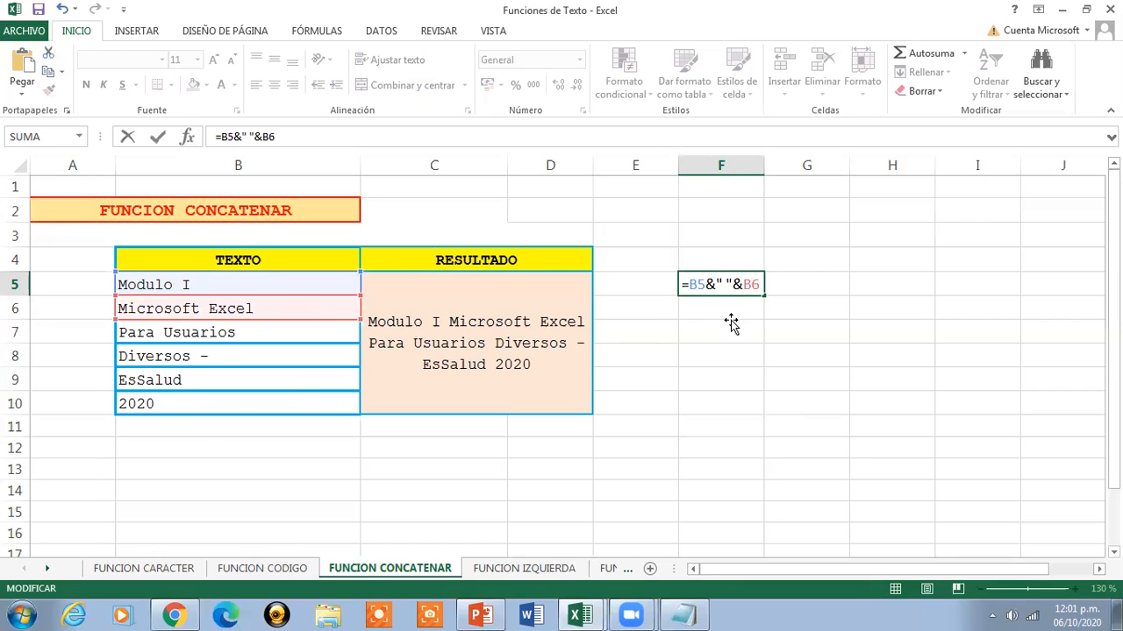
{"action": "key", "text": "Return"}
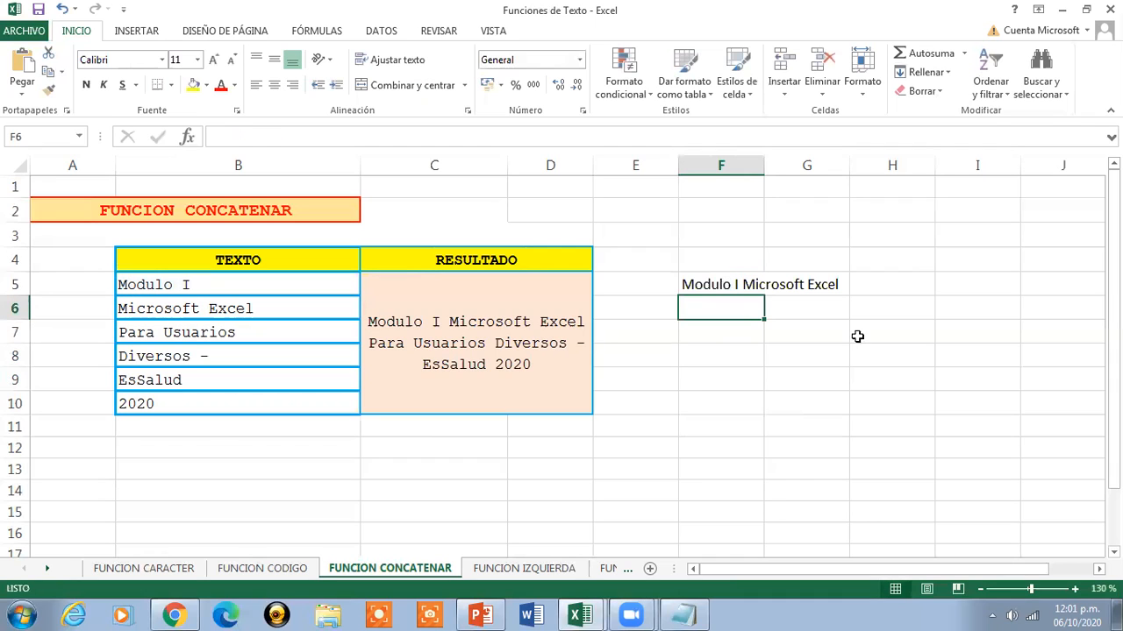
- Try to extend the formula in F5 with B7 and B8, joining them with & and quoted spaces
{"action": "key", "text": "Up"}
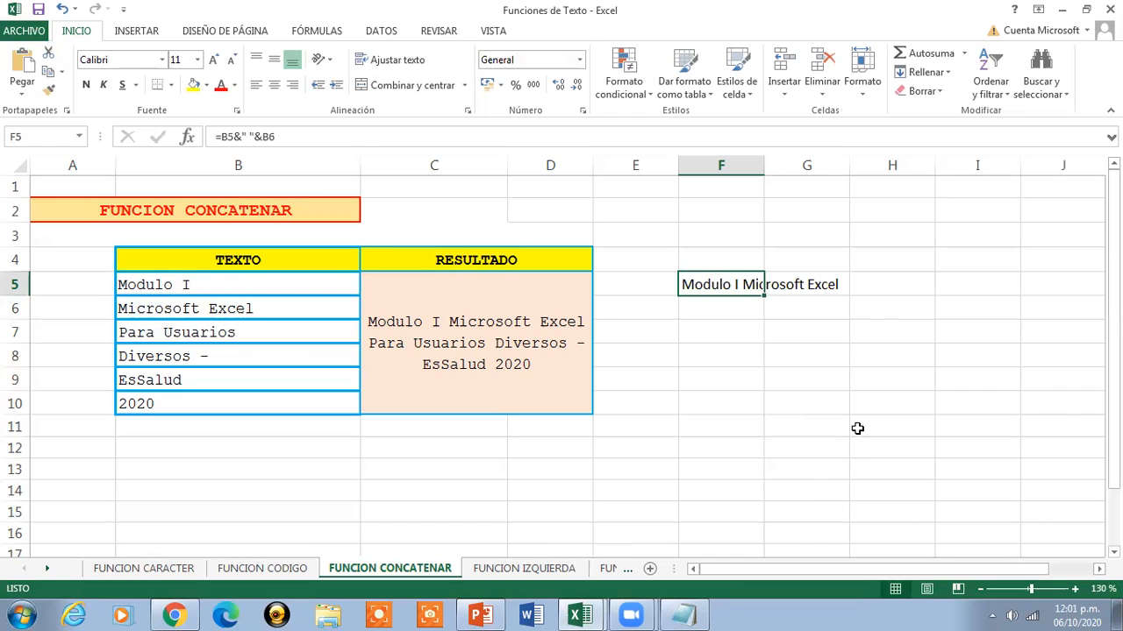
{"action": "key", "text": "F2"}
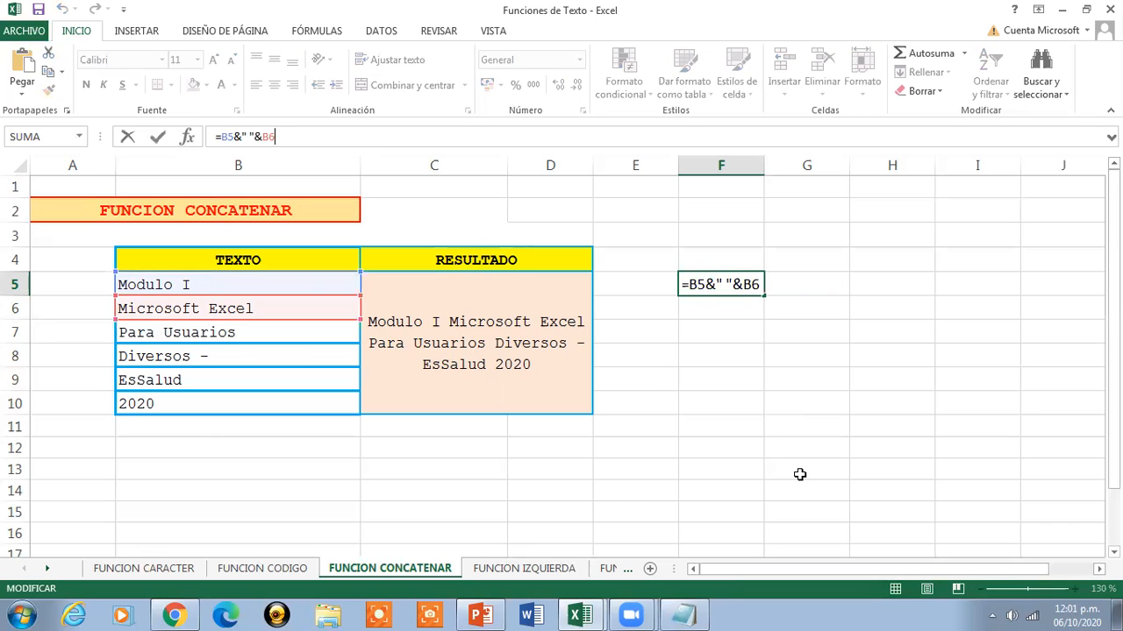
{"action": "type", "text": "&"}
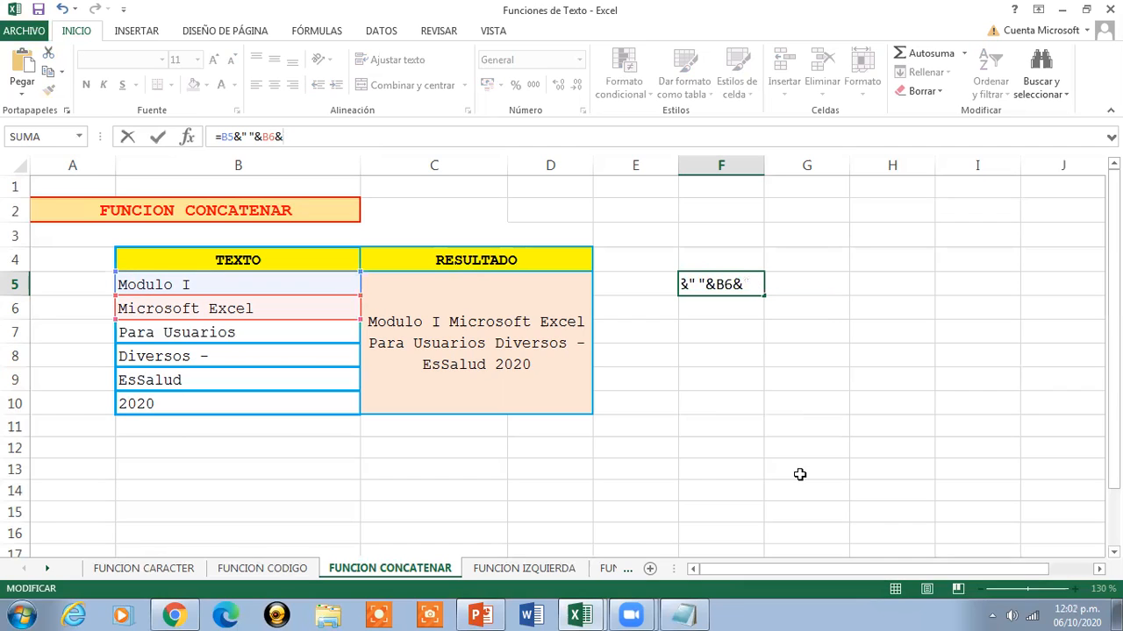
{"action": "type", "text": "\" \"&B6&' \"B7"}
{"action": "key", "text": "BackSpace"}
{"action": "key", "text": "BackSpace"}
{"action": "type", "text": "&B7\" \"&"}
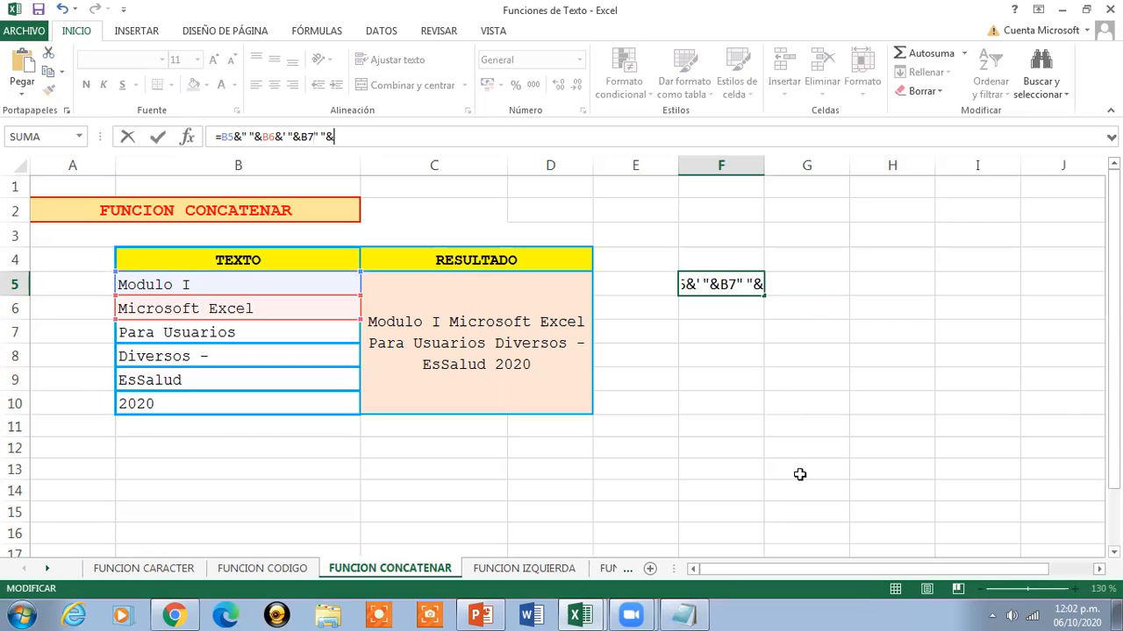
{"action": "type", "text": "B8"}
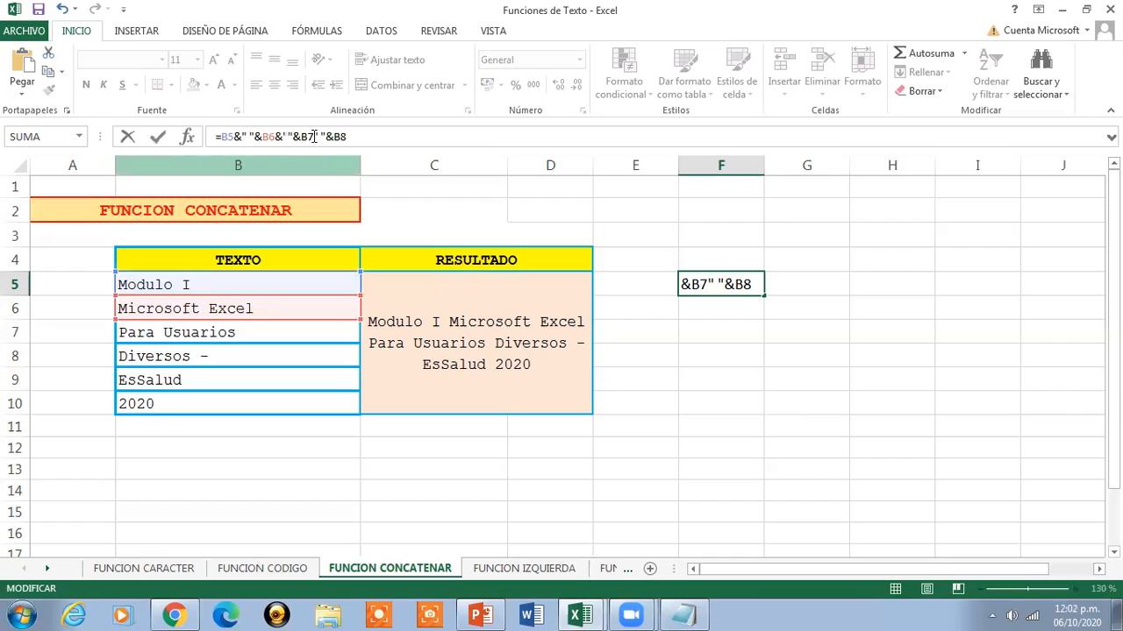
{"action": "left_click", "coordinate": [314, 136]}
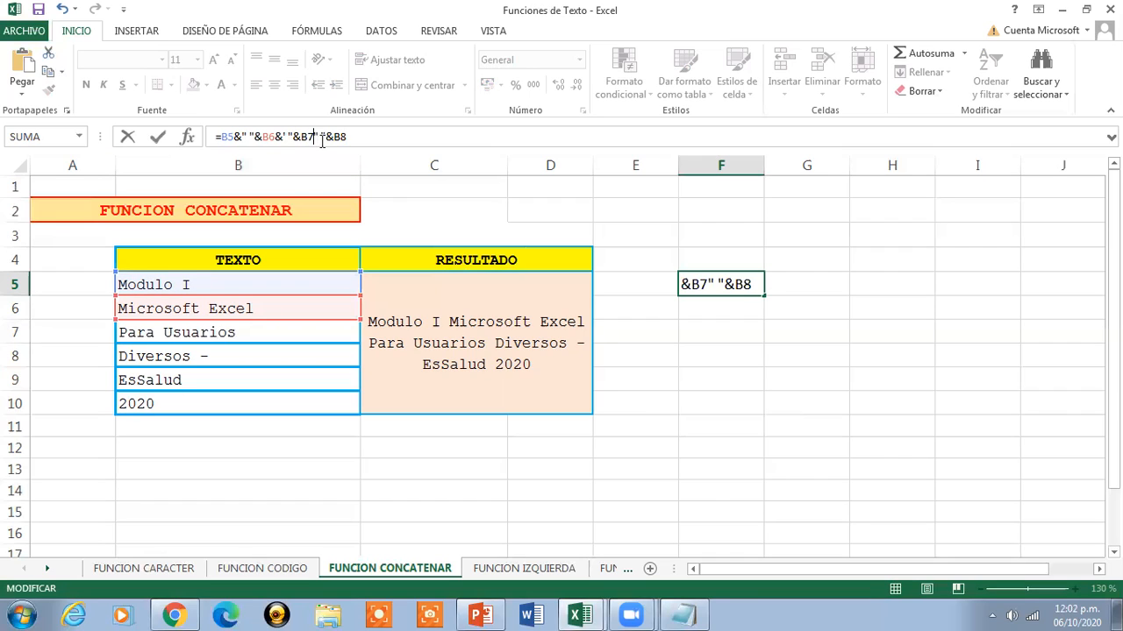
{"action": "type", "text": "&"}
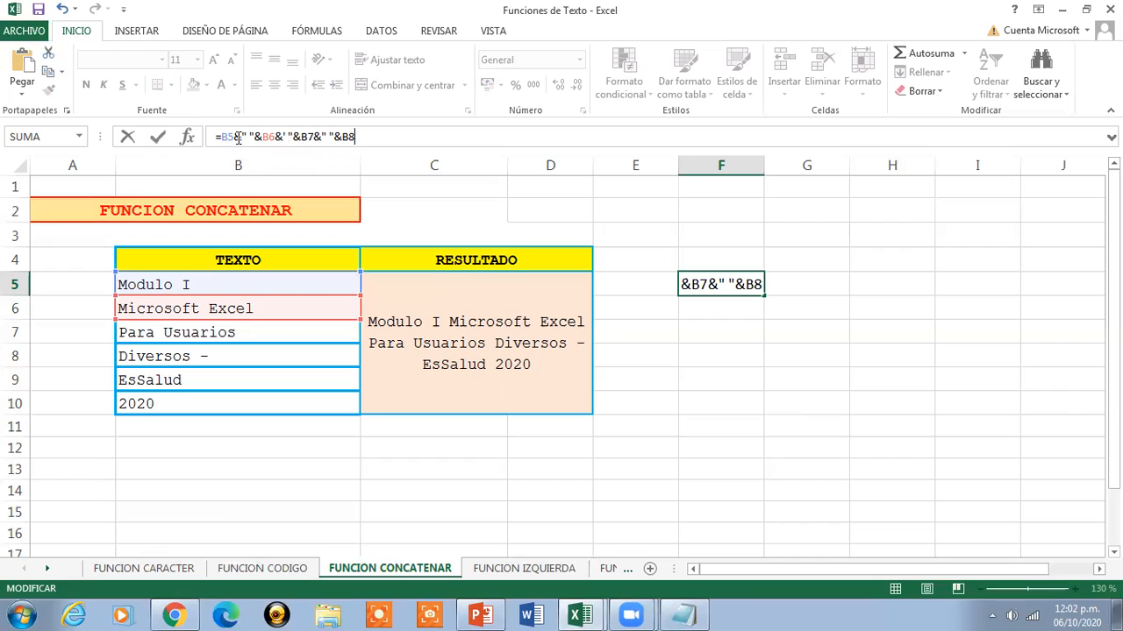
- Remove the faulty part after B6 from the formula in F5
{"action": "left_click", "coordinate": [277, 136]}
{"action": "left_click", "coordinate": [301, 137]}
{"action": "key", "text": "BackSpace"}
{"action": "key", "text": "BackSpace"}
{"action": "key", "text": "BackSpace"}
{"action": "key", "text": "BackSpace"}
{"action": "key", "text": "BackSpace"}
{"action": "key", "text": "BackSpace"}
{"action": "key", "text": "BackSpace"}
{"action": "key", "text": "BackSpace"}
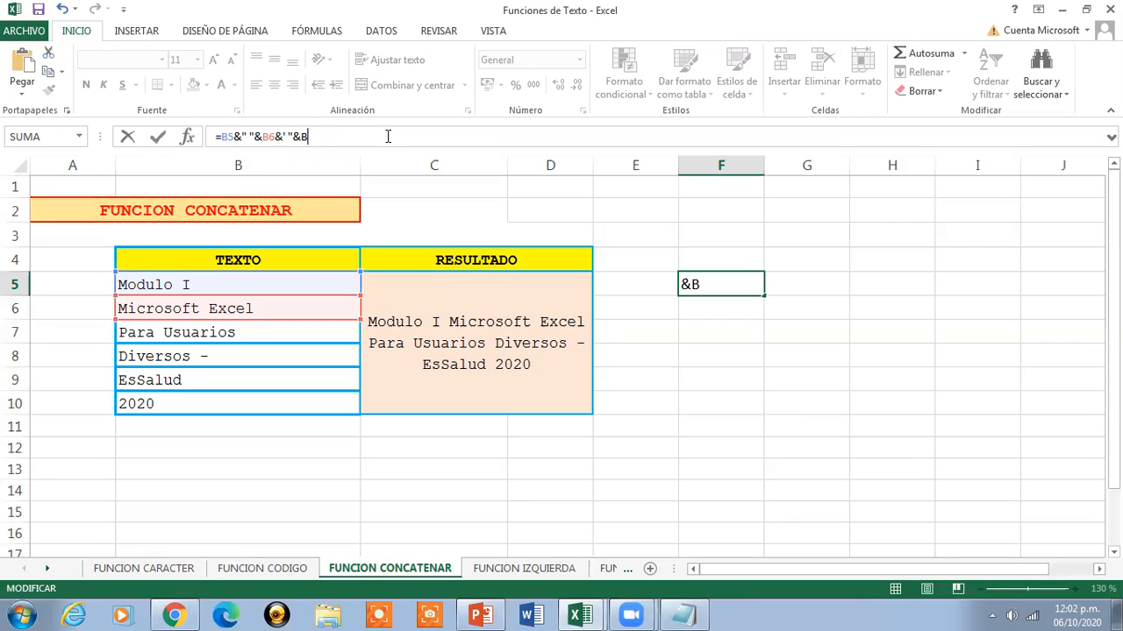
{"action": "key", "text": "BackSpace"}
{"action": "key", "text": "BackSpace"}
{"action": "key", "text": "BackSpace"}
{"action": "key", "text": "BackSpace"}
{"action": "key", "text": "BackSpace"}
{"action": "key", "text": "BackSpace"}
- Append &B7&" "&B8 after B6 in the F5 formula
{"action": "type", "text": "&"}
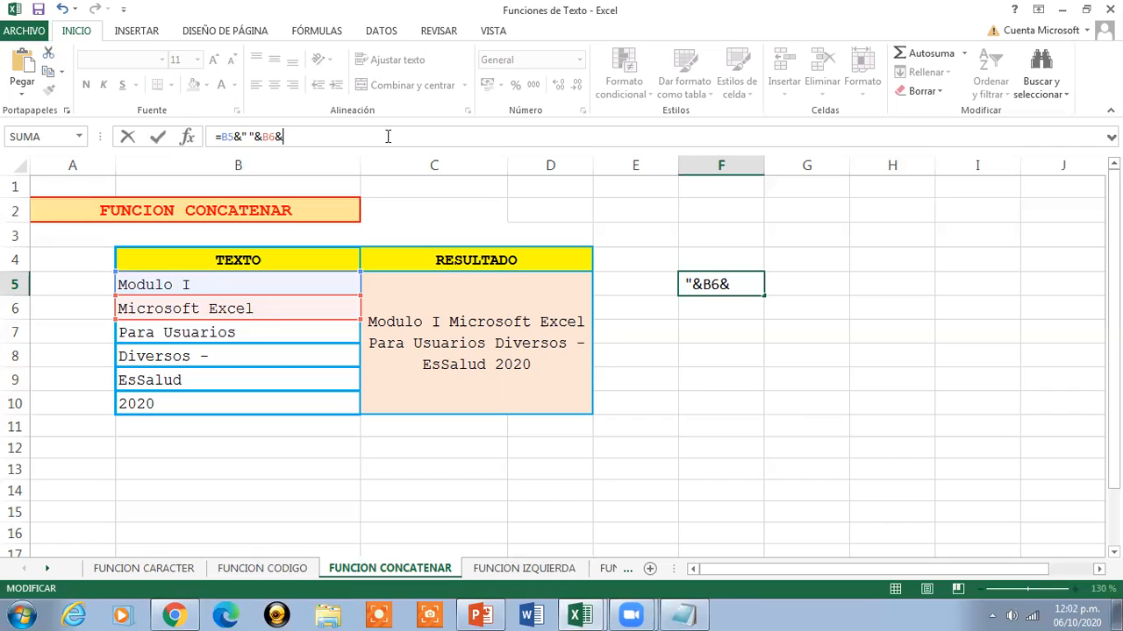
{"action": "left_click", "coordinate": [208, 339]}
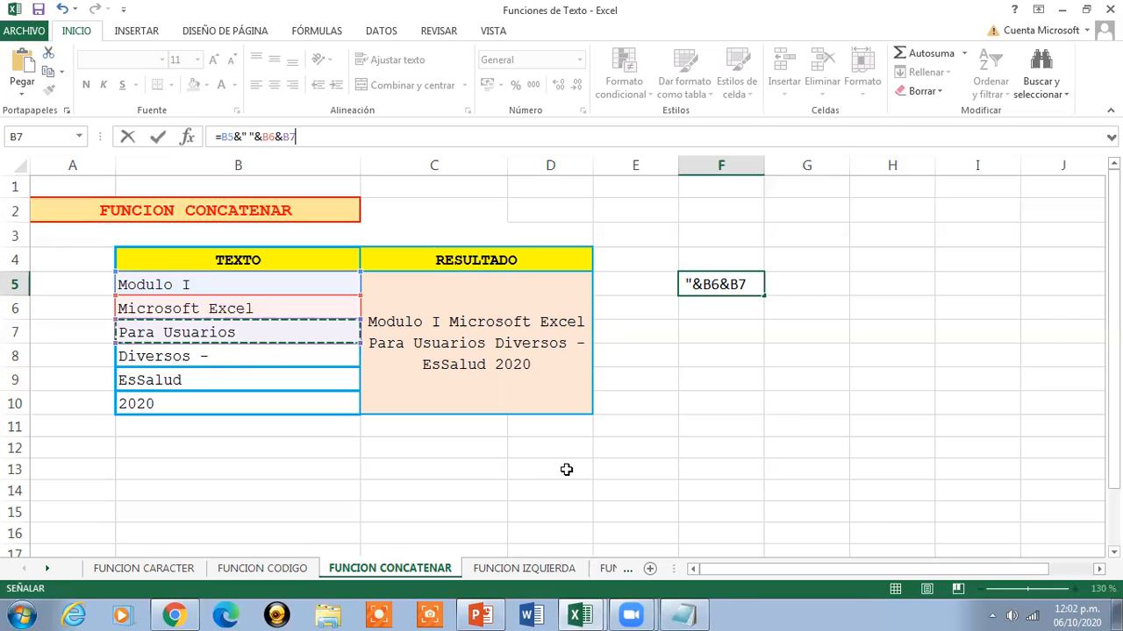
{"action": "type", "text": "&"}
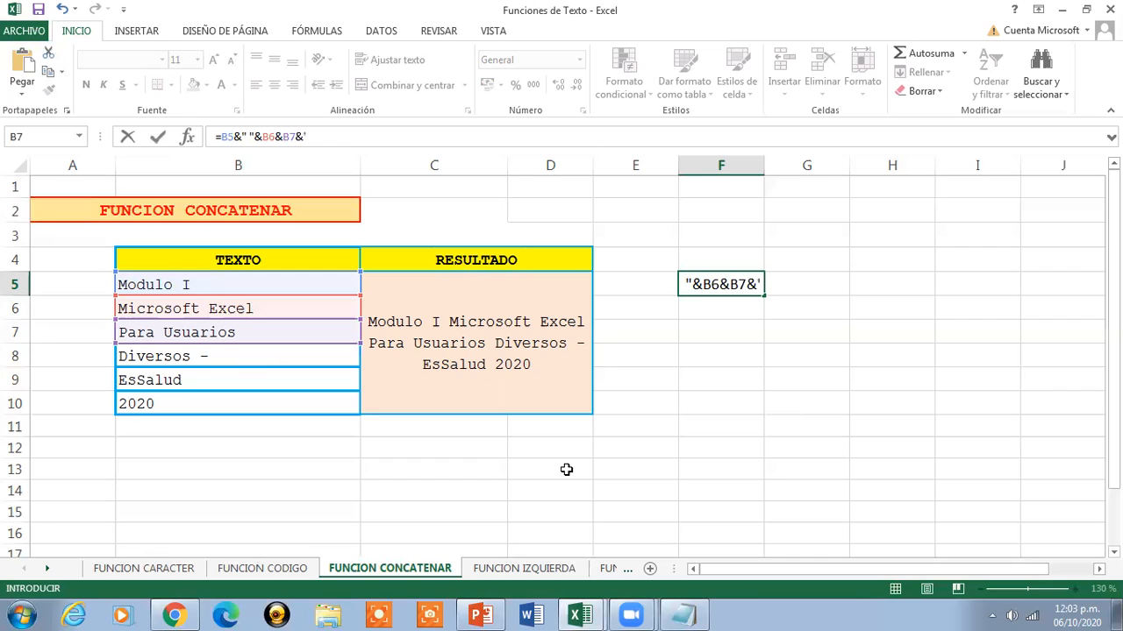
{"action": "type", "text": "\" \"&"}
{"action": "left_click", "coordinate": [213, 357]}
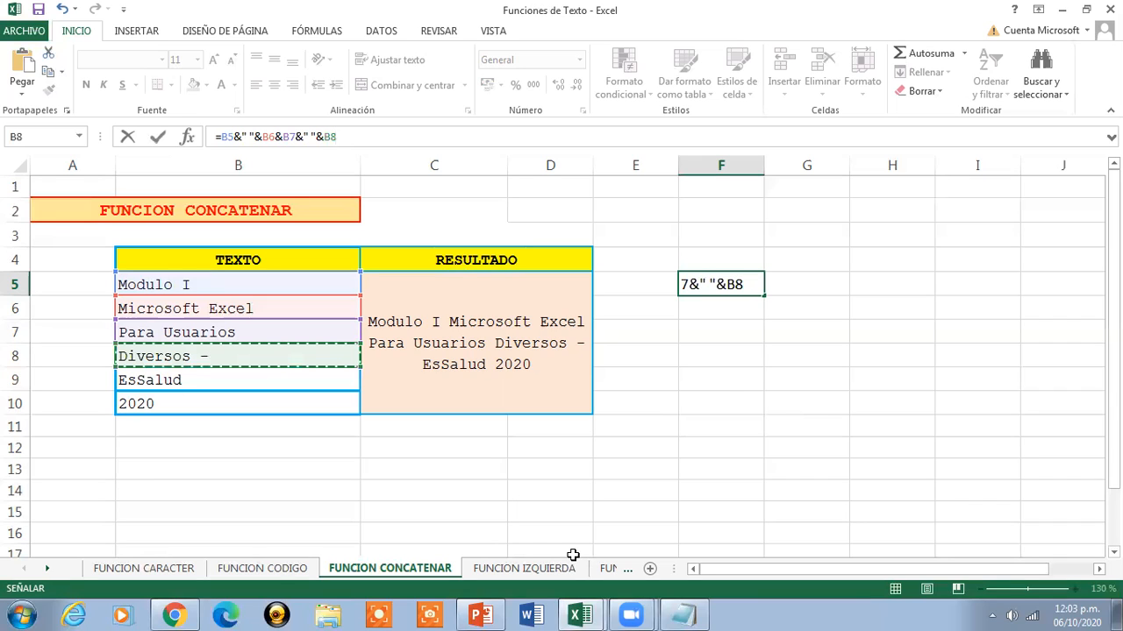
- Append &" "&B9&" "&B10 to the F5 formula and enter it
{"action": "type", "text": "&"}
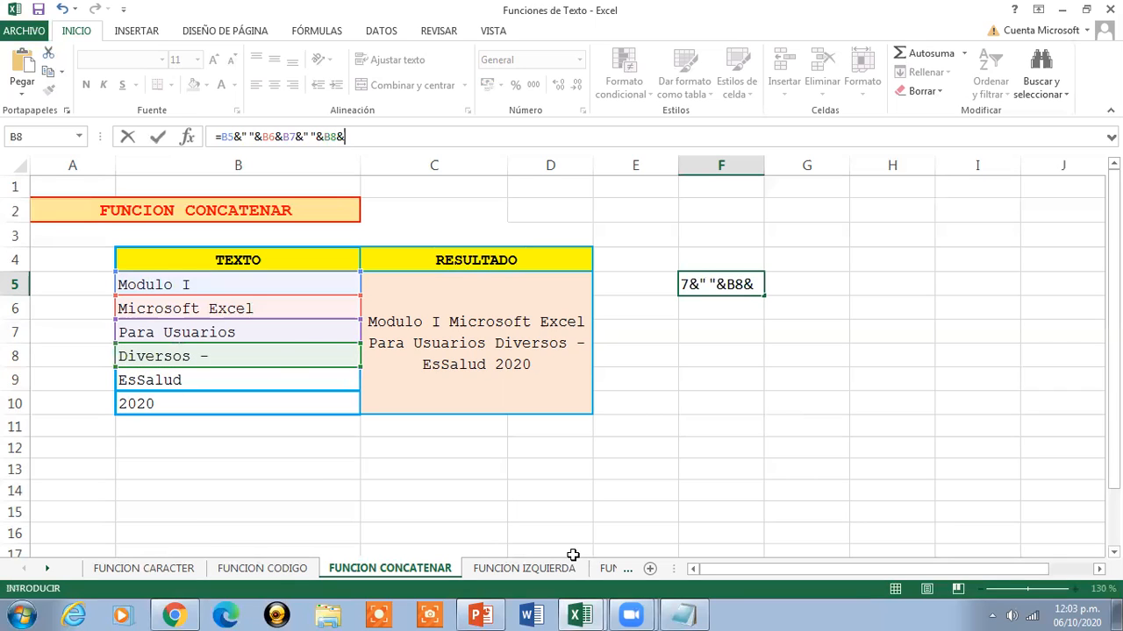
{"action": "type", "text": "\" \"&"}
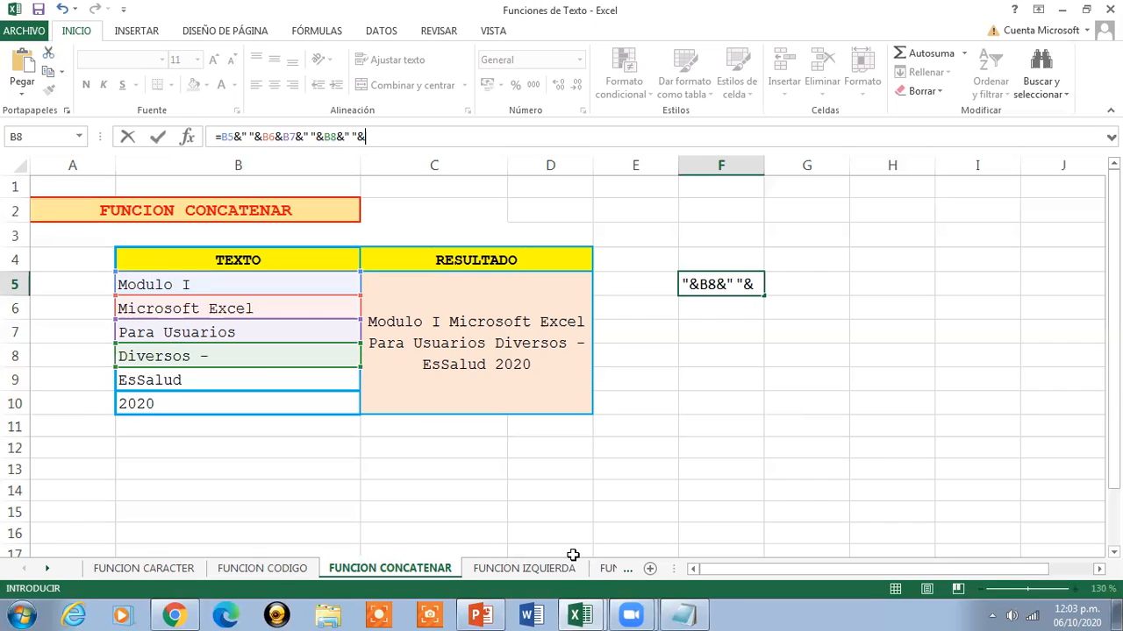
{"action": "left_click", "coordinate": [211, 378]}
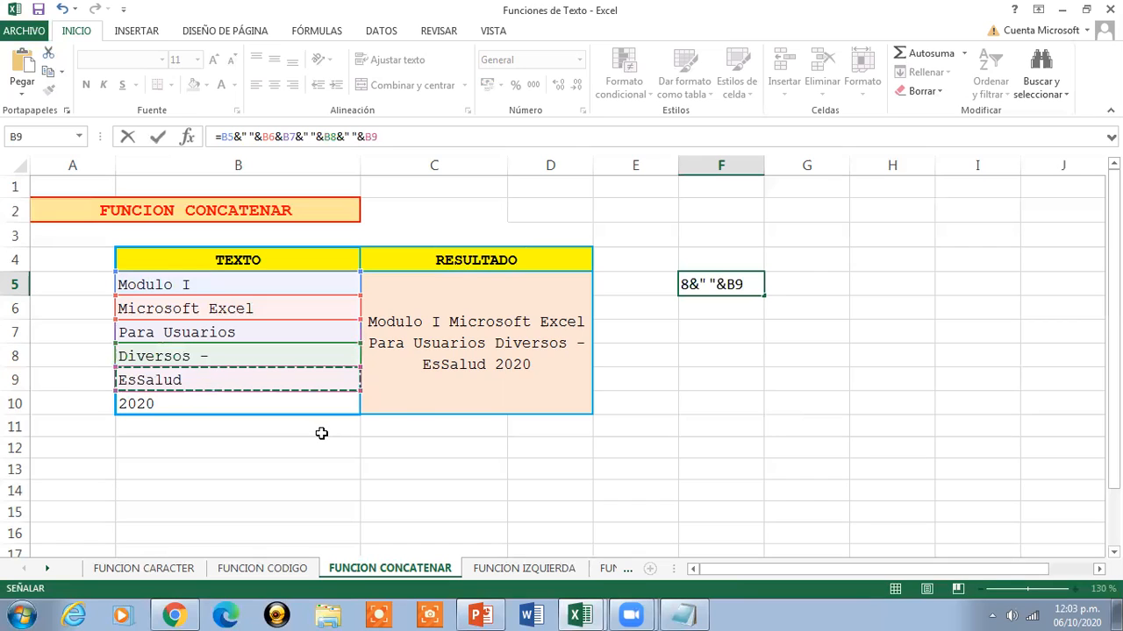
{"action": "type", "text": "&\" \""}
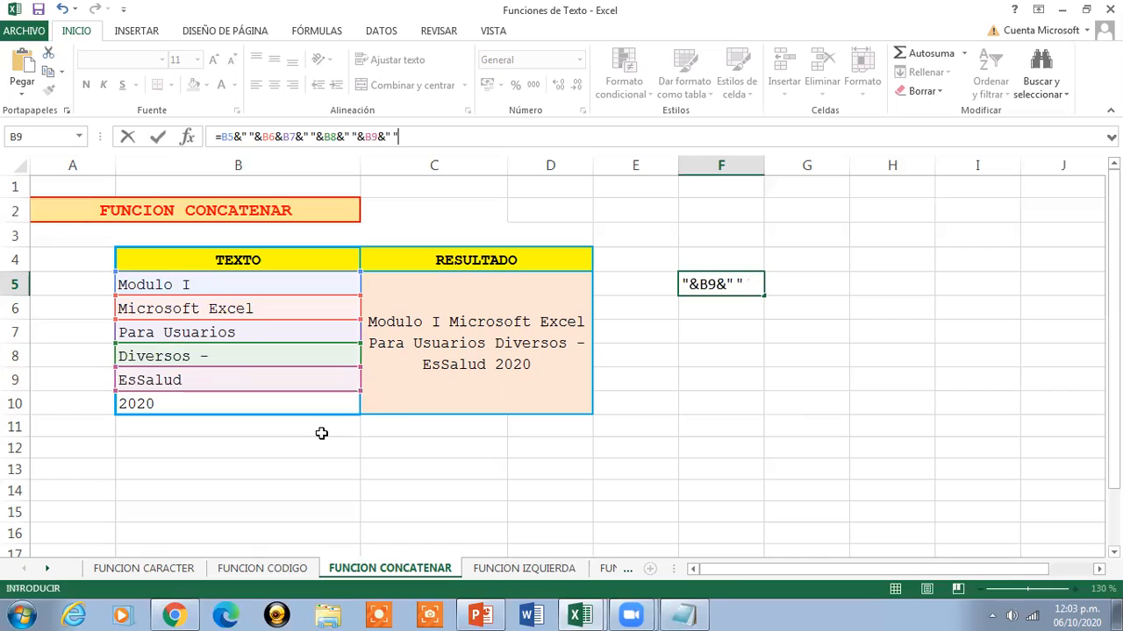
{"action": "type", "text": "&"}
{"action": "left_click", "coordinate": [272, 402]}
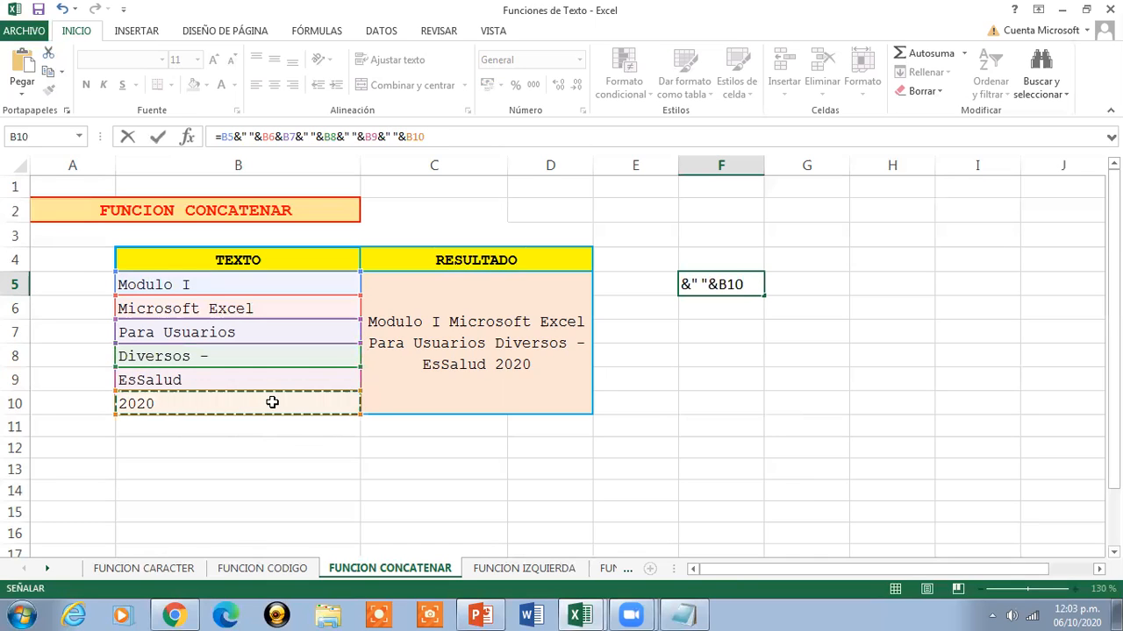
{"action": "key", "text": "Return"}
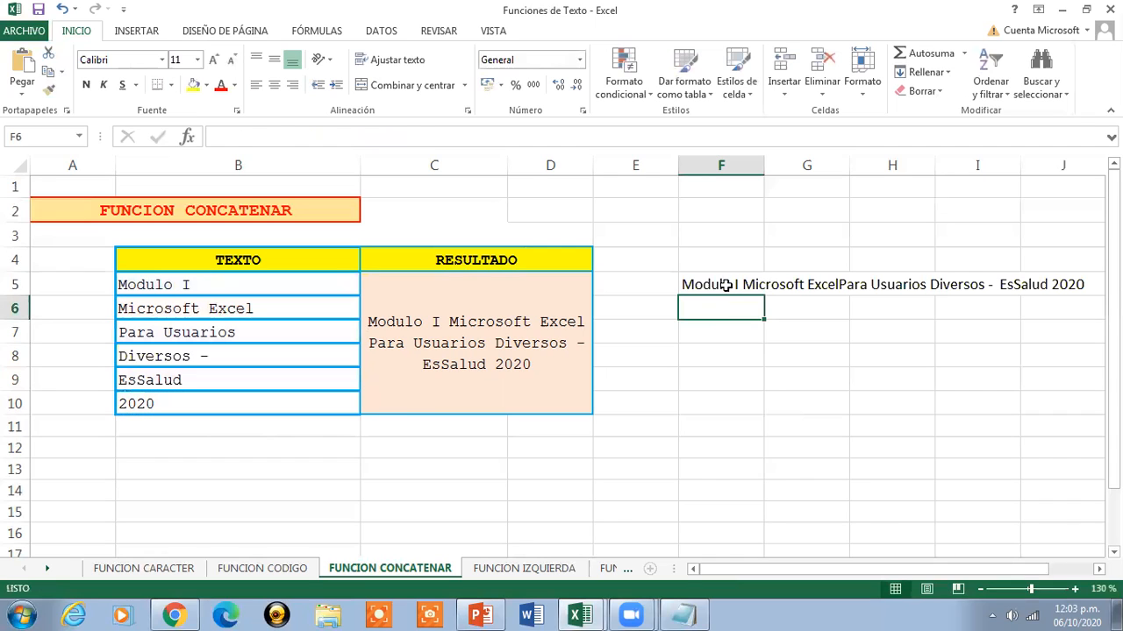
- Add the missing space between B6 and B7 in F5, making it =B5&" "&B6&" "&B7&" "&B8&" "&B9&" "&B10
{"action": "left_click", "coordinate": [726, 286]}
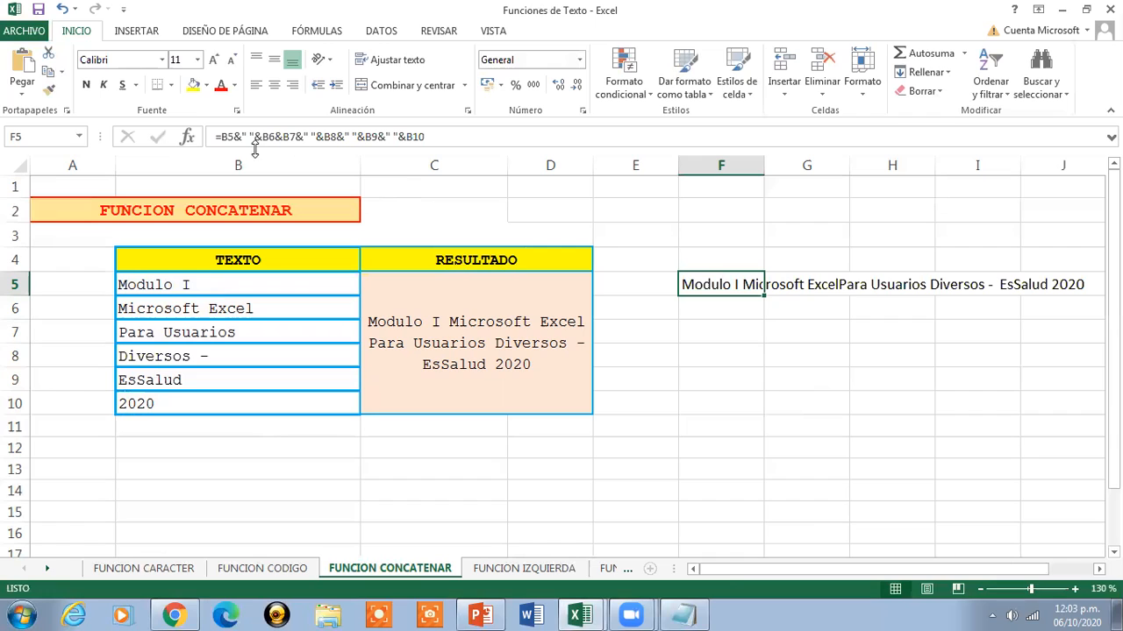
{"action": "left_click", "coordinate": [283, 137]}
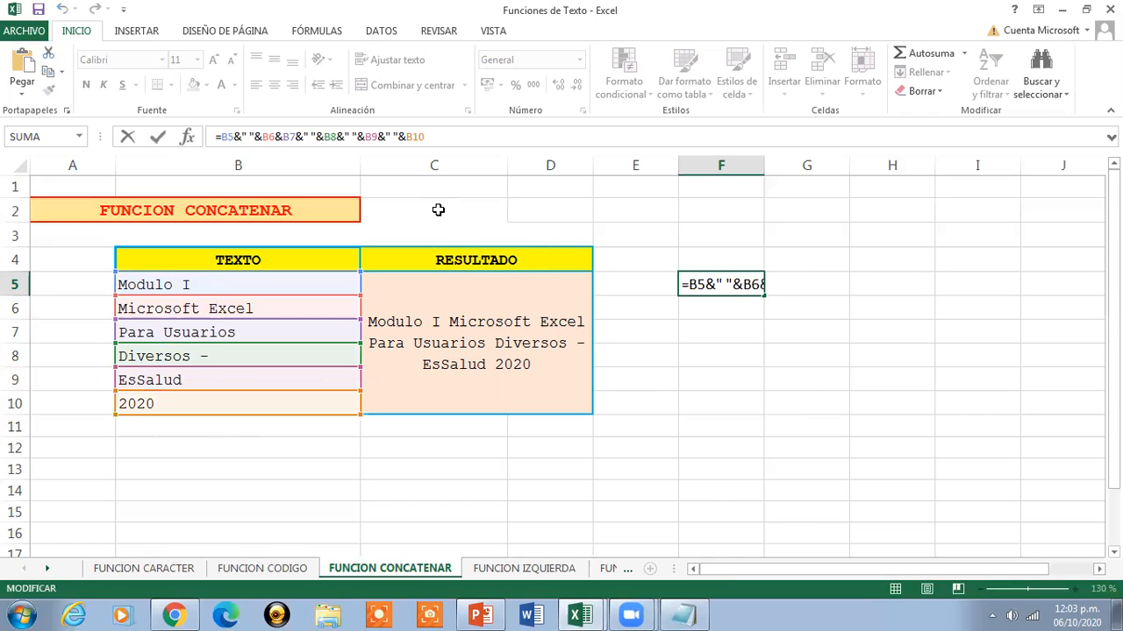
{"action": "type", "text": "\" \""}
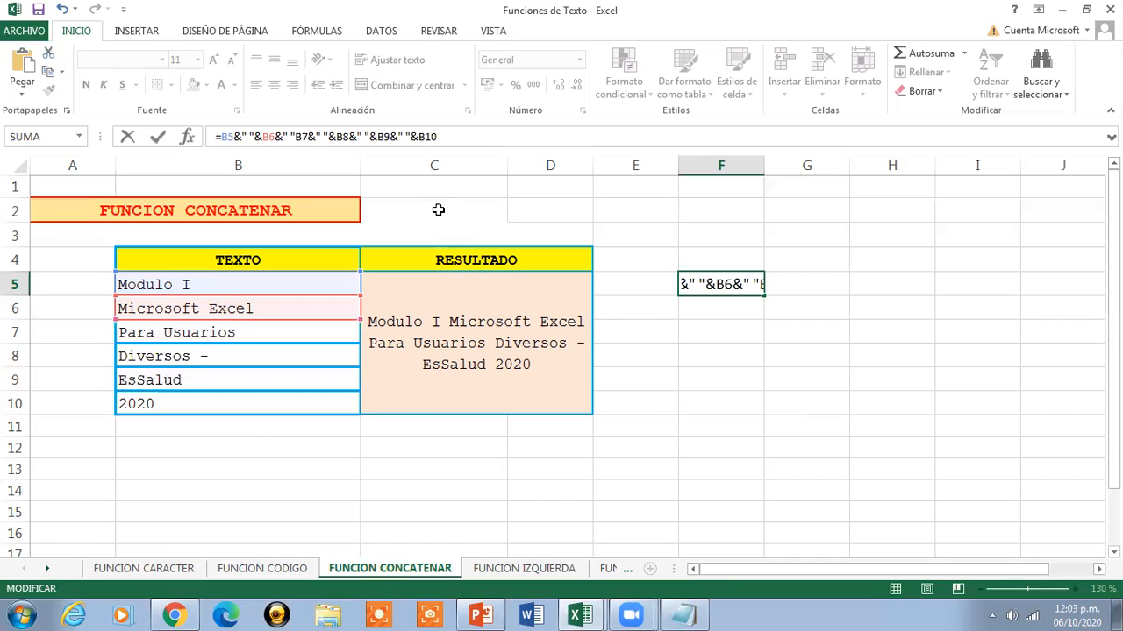
{"action": "type", "text": "&"}
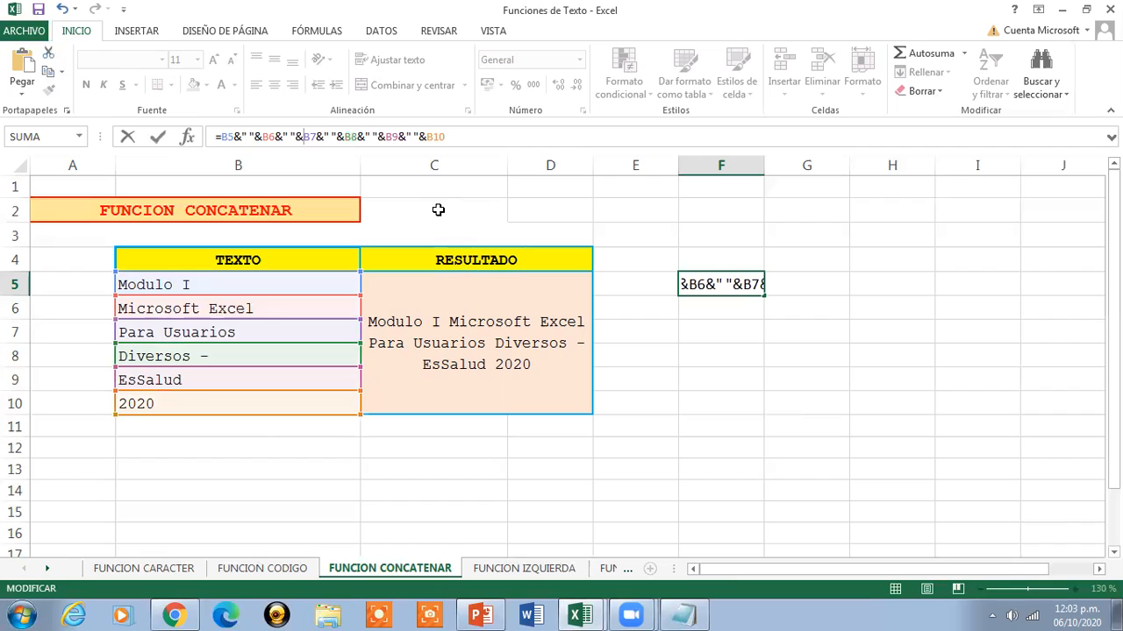
{"action": "key", "text": "Return"}
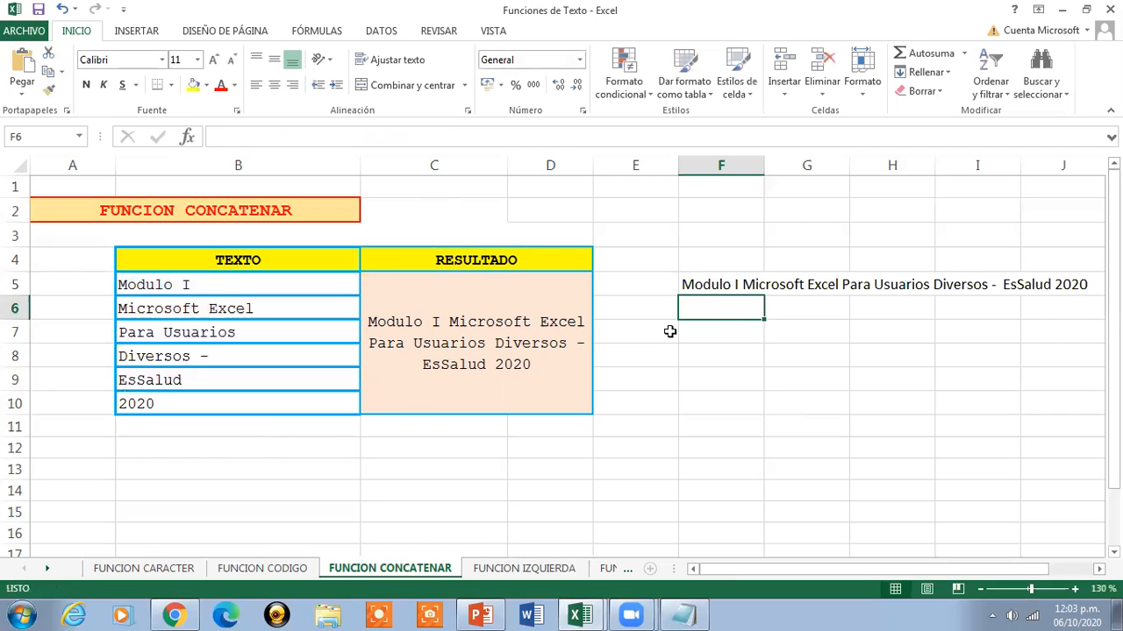
- Merge and center F5:J5 and turn on text wrapping for the merged cell
{"action": "left_click", "coordinate": [714, 283]}
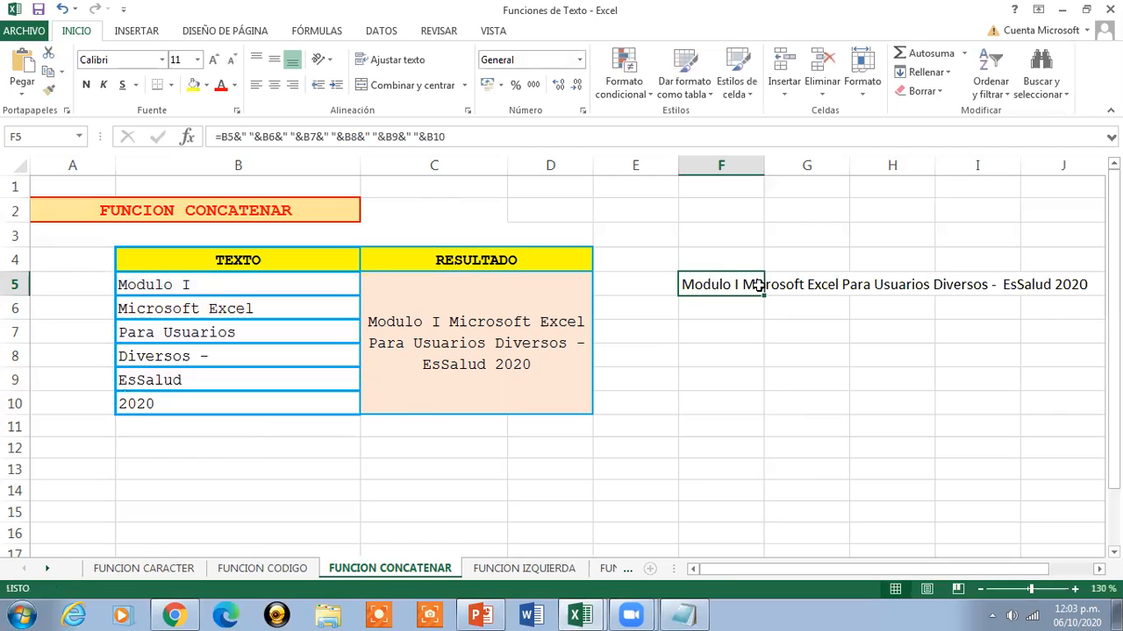
{"action": "left_click", "coordinate": [1068, 291], "text": "shift"}
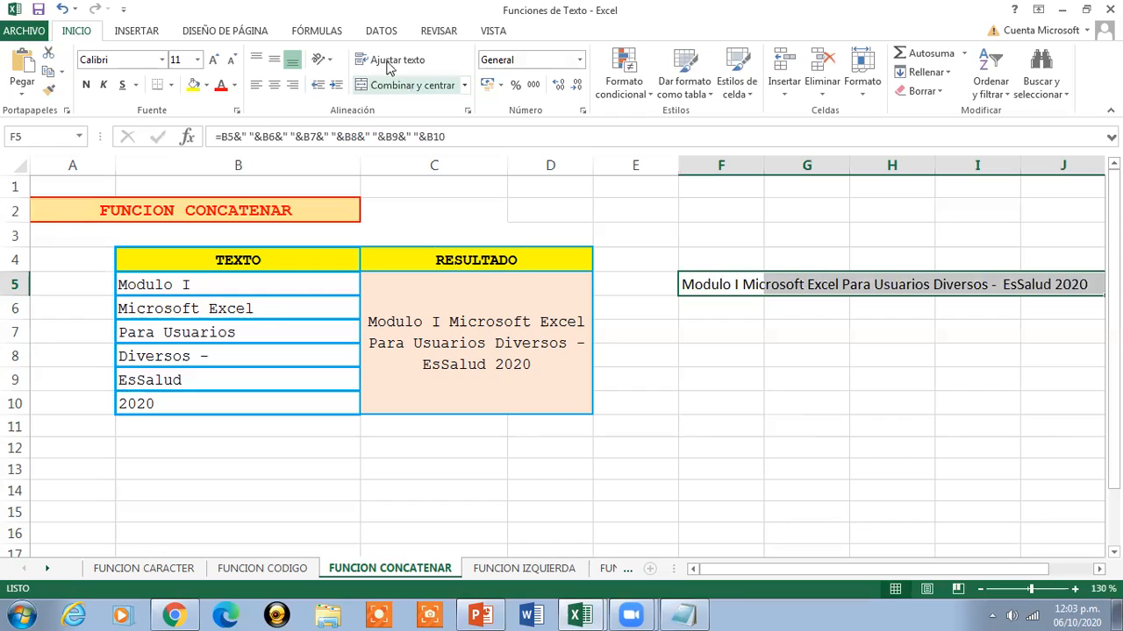
{"action": "left_click", "coordinate": [404, 85]}
{"action": "left_click", "coordinate": [395, 60]}
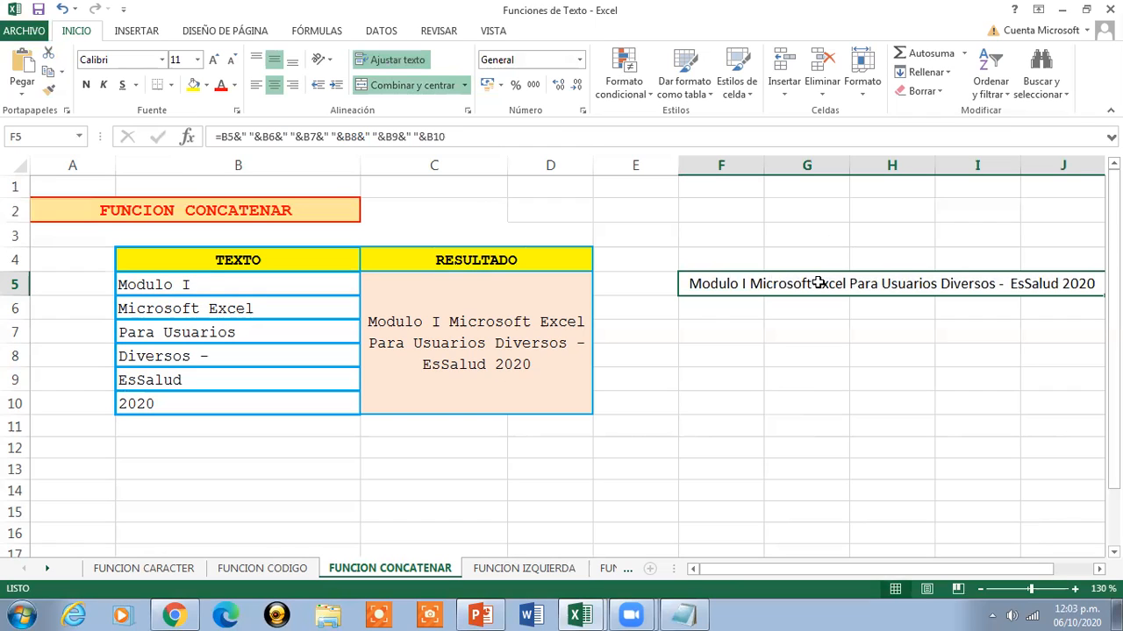
- Compare the & formula in F5 with the CONCATENAR formula in C5
{"action": "left_click", "coordinate": [488, 141]}
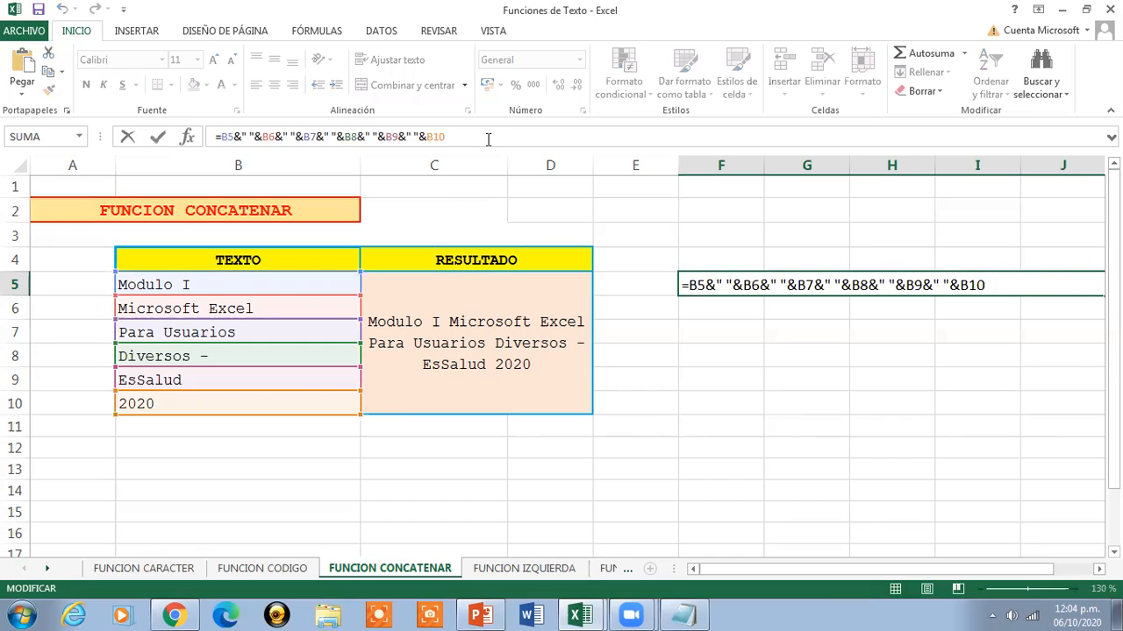
{"action": "left_click", "coordinate": [436, 300]}
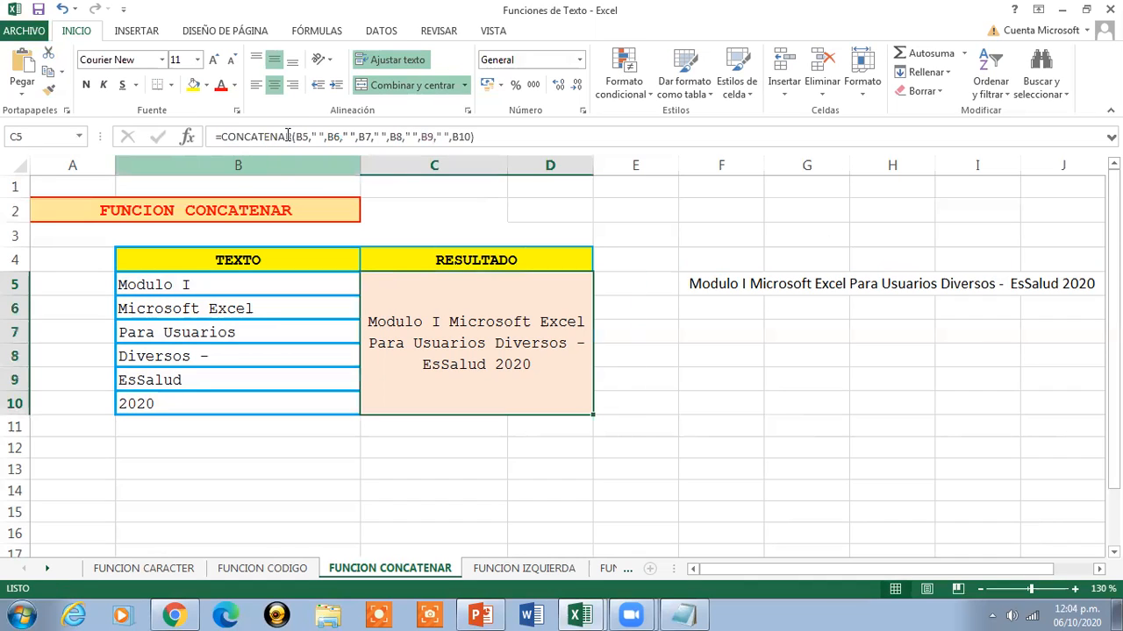
- Give the merged cell F5 a light gold fill and thin outside borders
{"action": "left_click", "coordinate": [684, 286]}
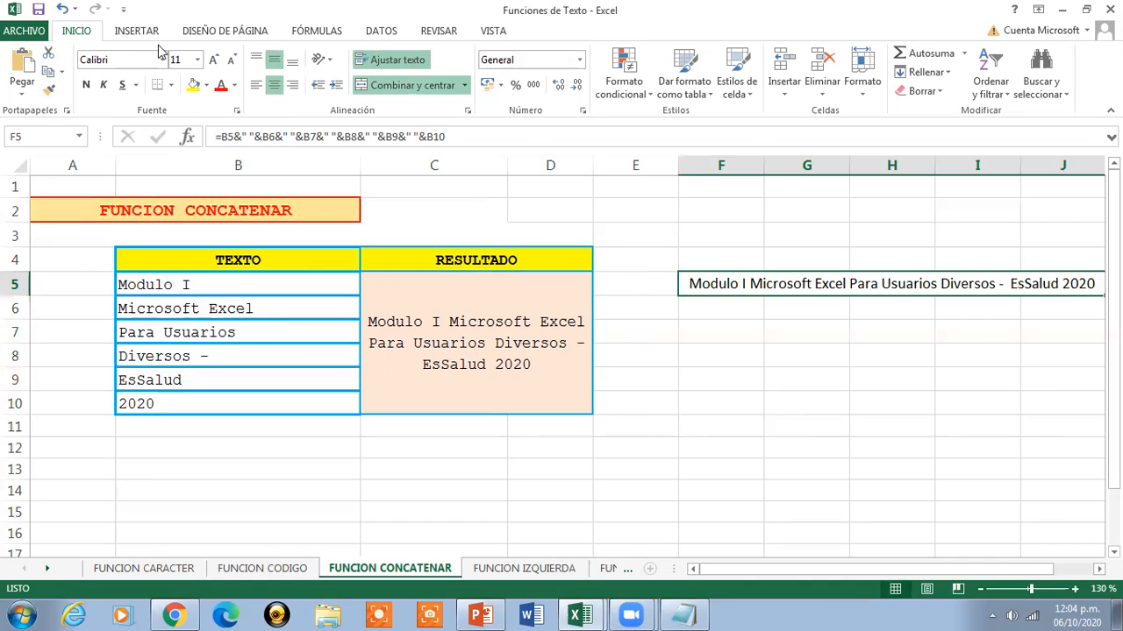
{"action": "left_click", "coordinate": [207, 85]}
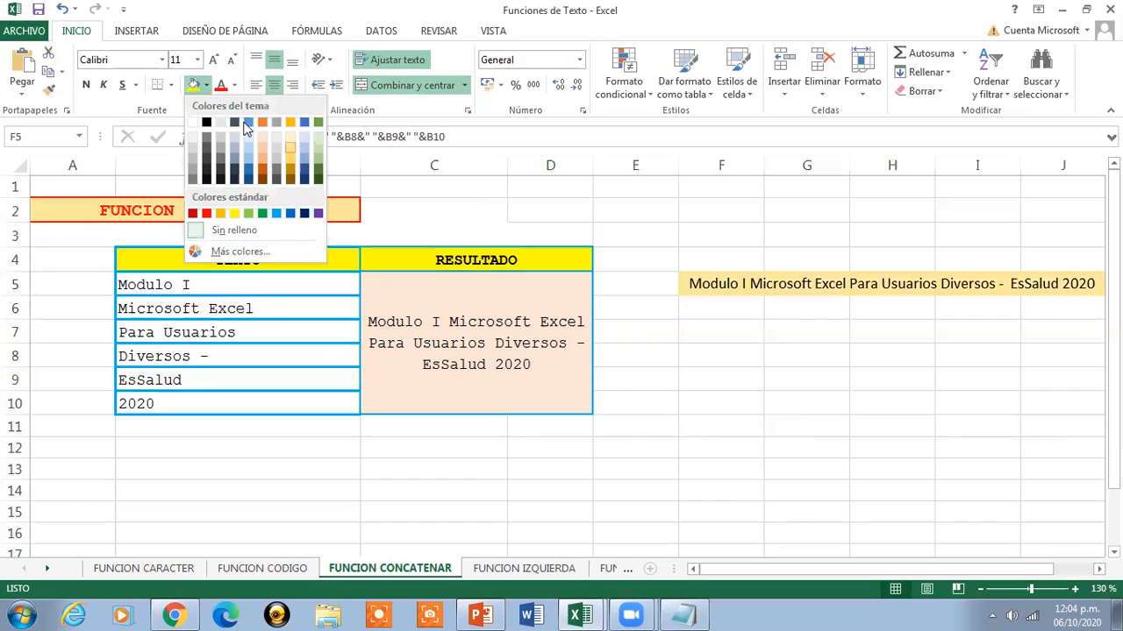
{"action": "left_click", "coordinate": [295, 156]}
{"action": "left_click", "coordinate": [171, 85]}
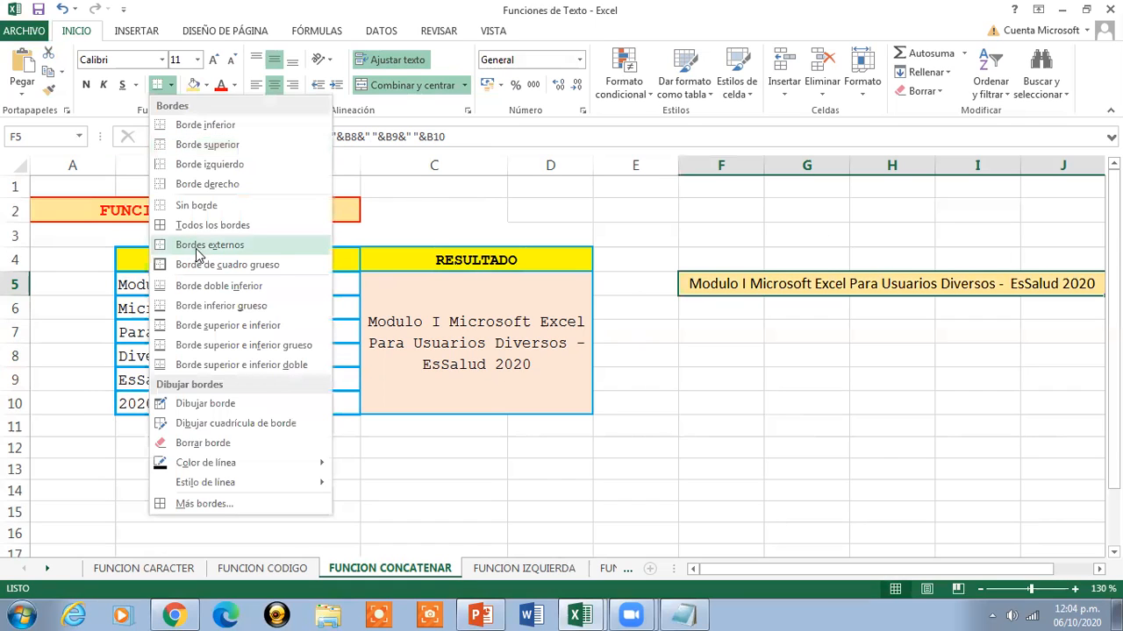
{"action": "left_click", "coordinate": [794, 399]}
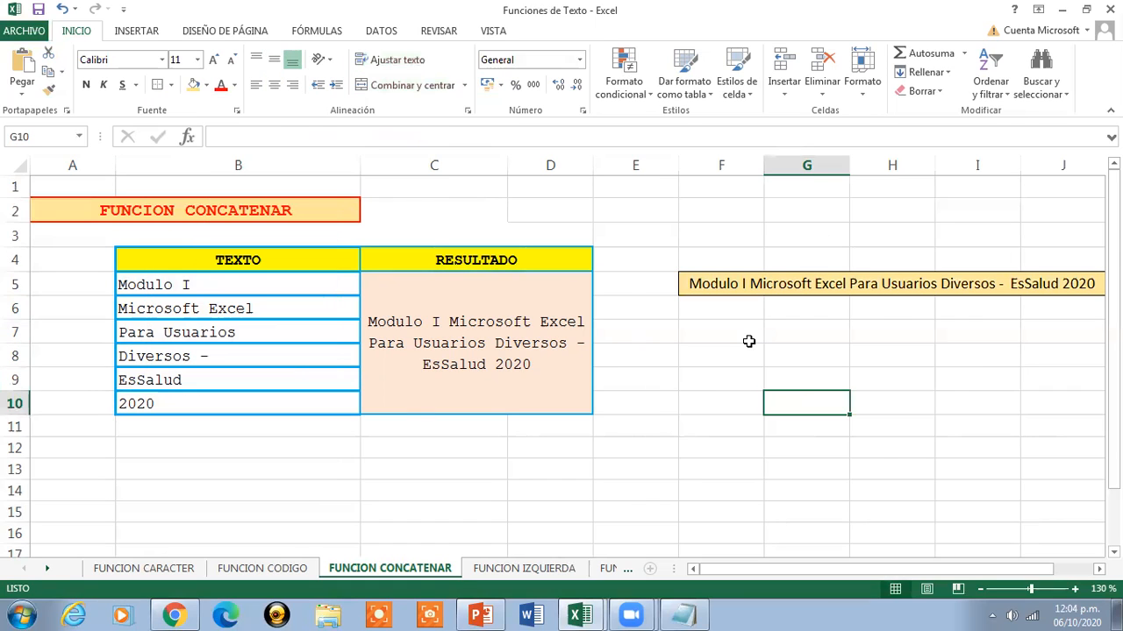
- Review the cell references and & separators in the formula of F5
{"action": "left_click", "coordinate": [704, 286]}
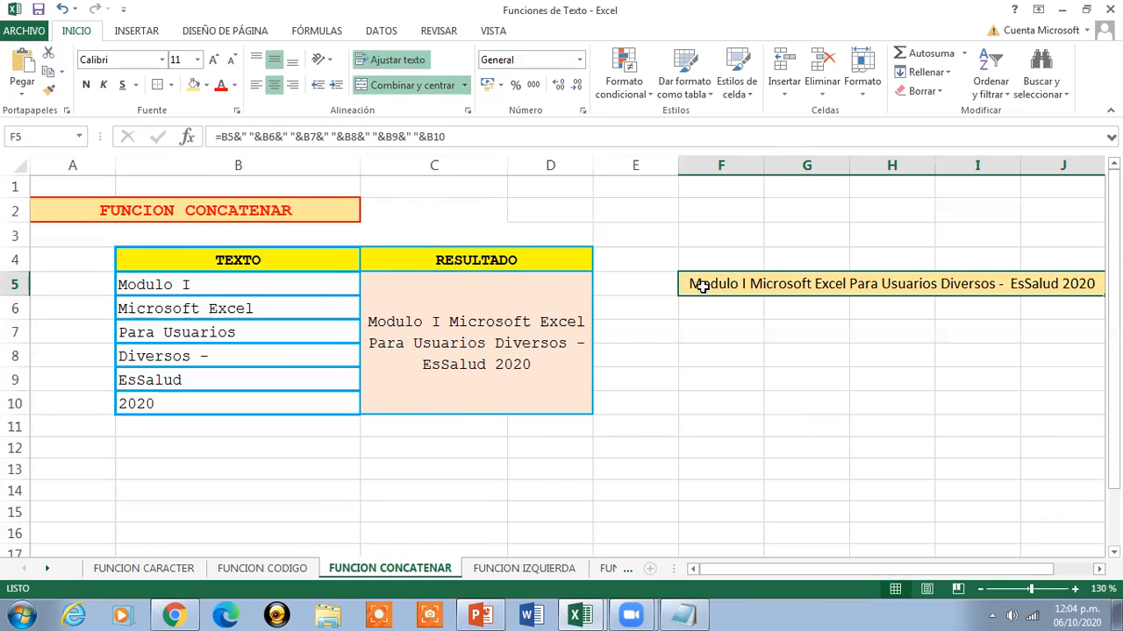
{"action": "left_click", "coordinate": [455, 133]}
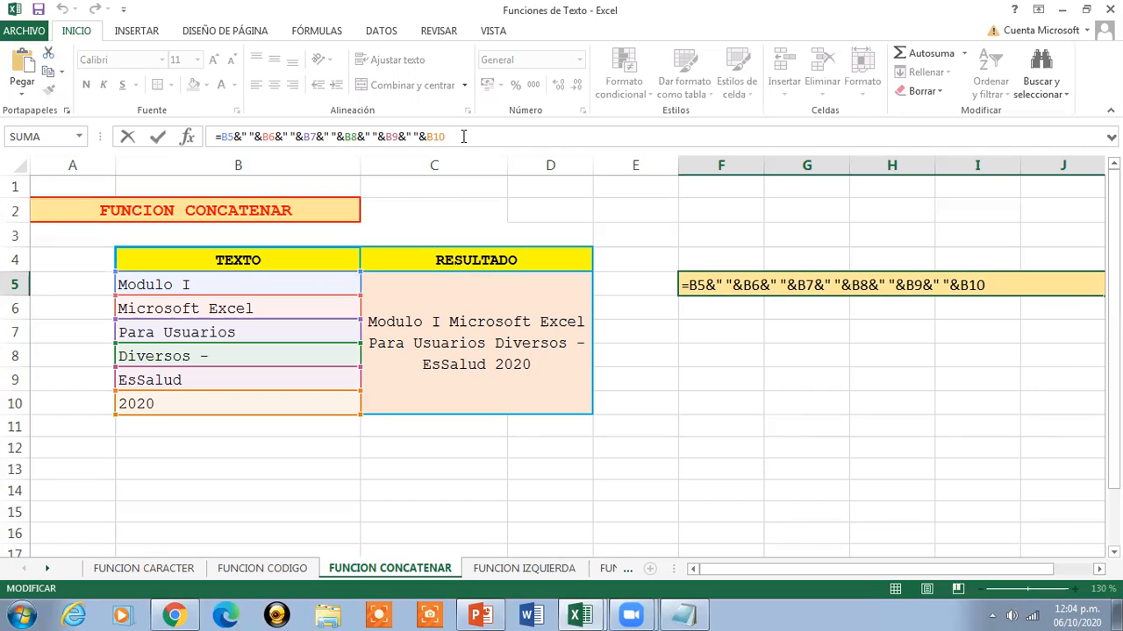
{"action": "key", "text": "ctrl+Return"}
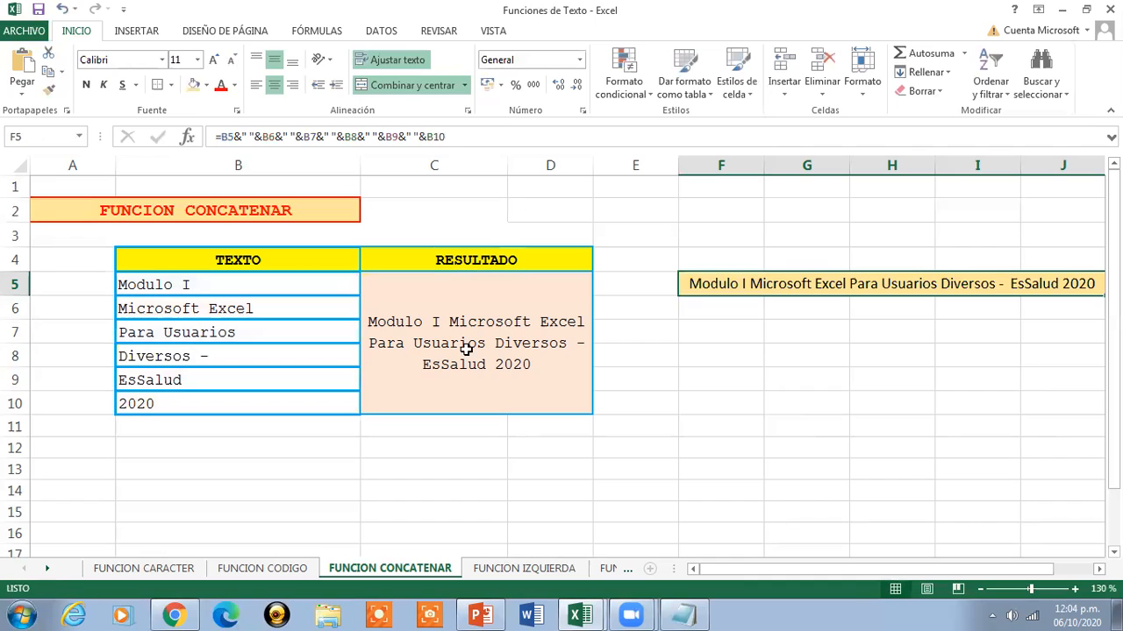
- Open the FUNCION IZQUIERDA worksheet
{"action": "left_click", "coordinate": [464, 325]}
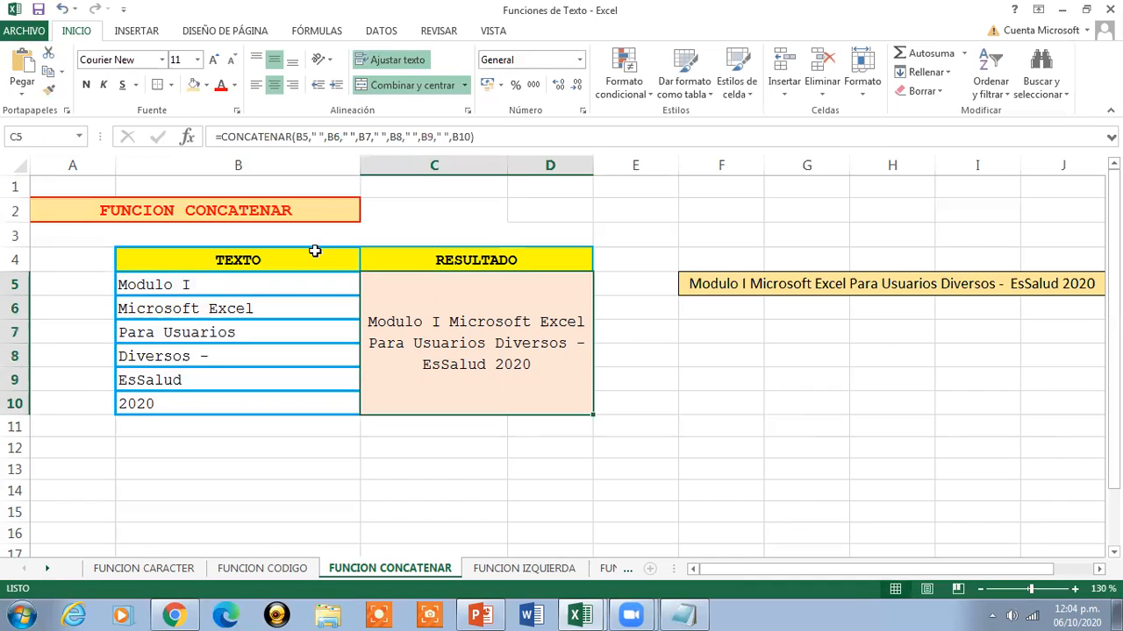
{"action": "left_click", "coordinate": [264, 211]}
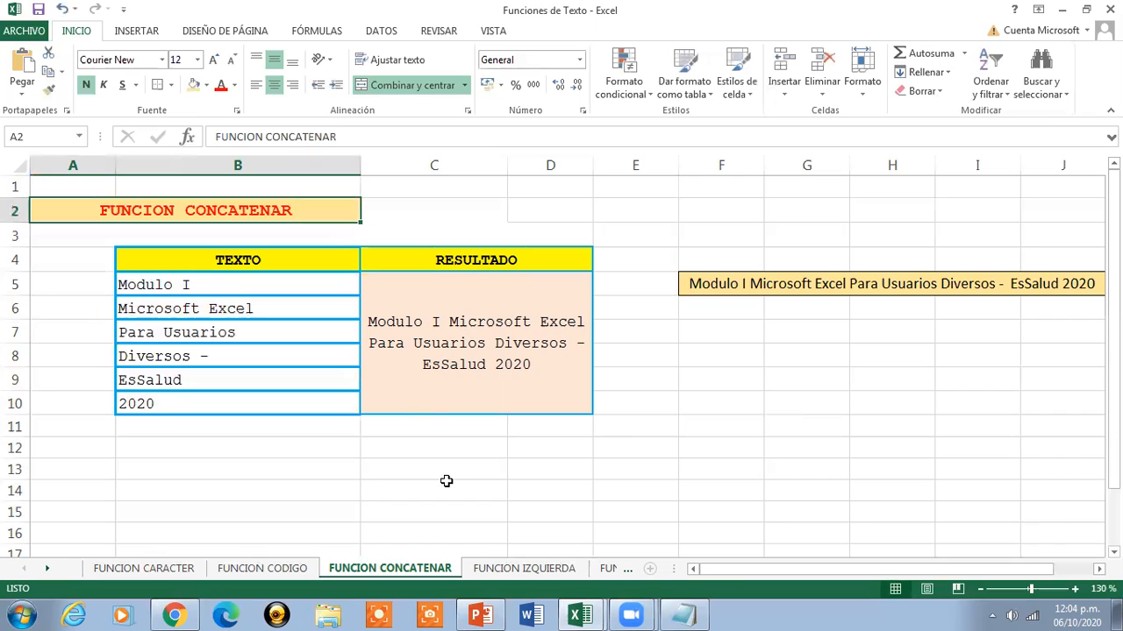
{"action": "left_click", "coordinate": [513, 569]}
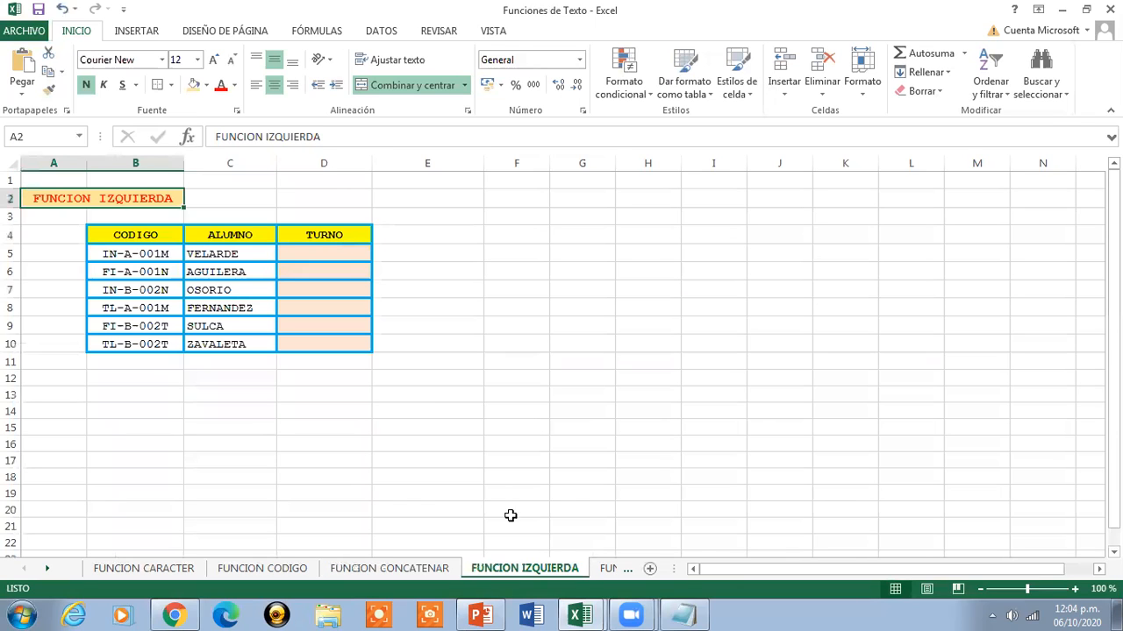
{"action": "left_click", "coordinate": [1076, 589]}
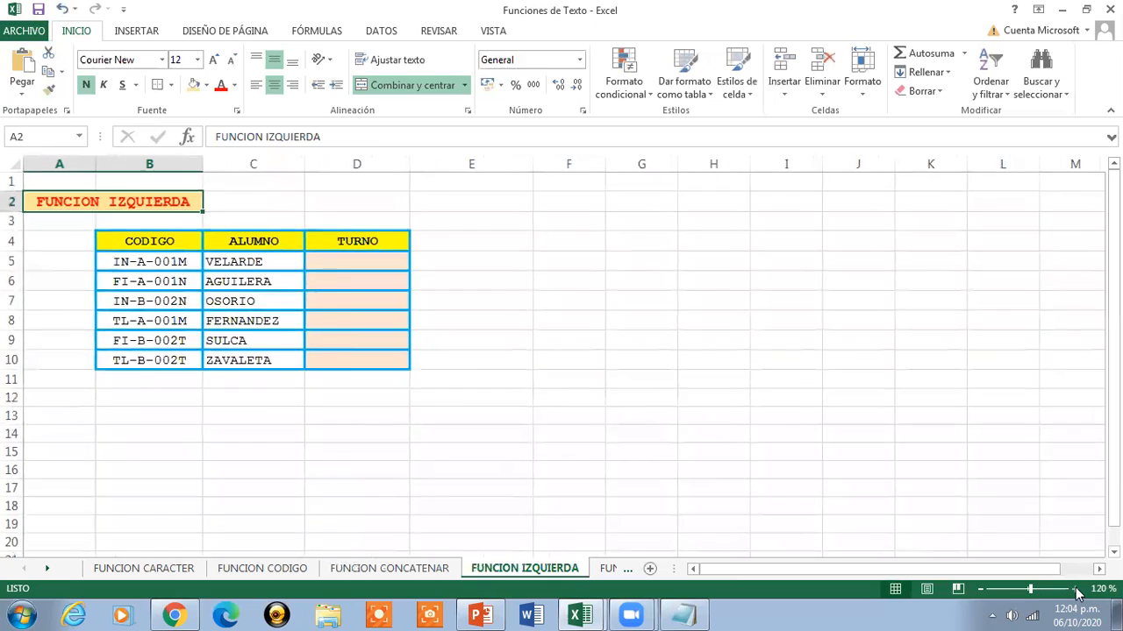
{"action": "left_click", "coordinate": [1076, 590]}
{"action": "left_click", "coordinate": [1076, 589]}
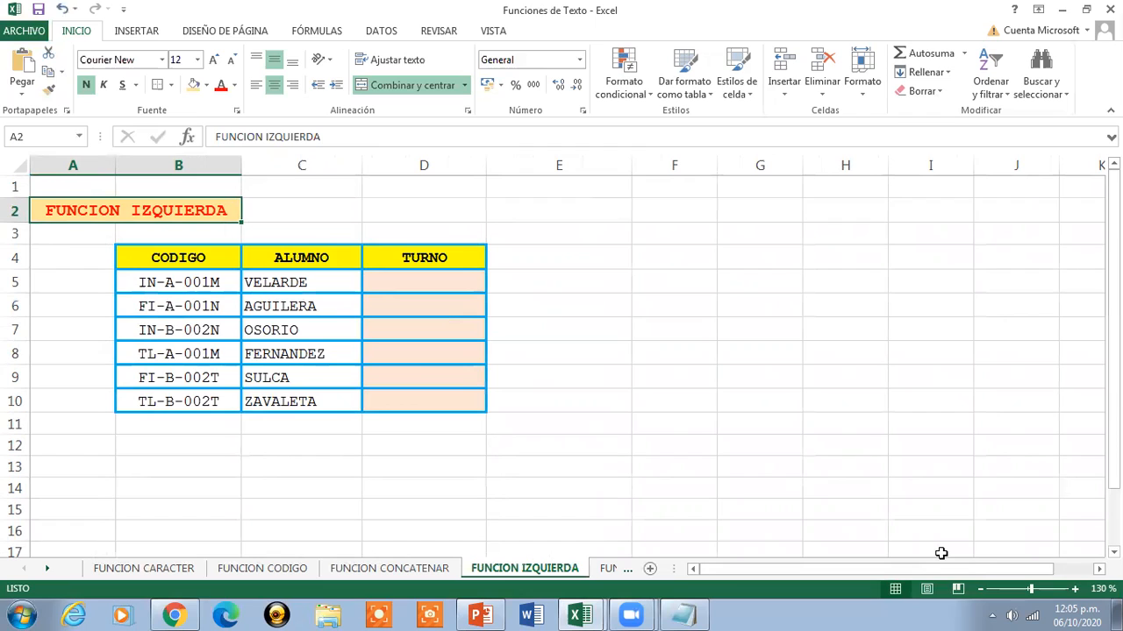
- Change the TURNO column header in D4 to ZONA
{"action": "left_click", "coordinate": [131, 254]}
{"action": "left_click_drag", "start_coordinate": [225, 260], "coordinate": [413, 401]}
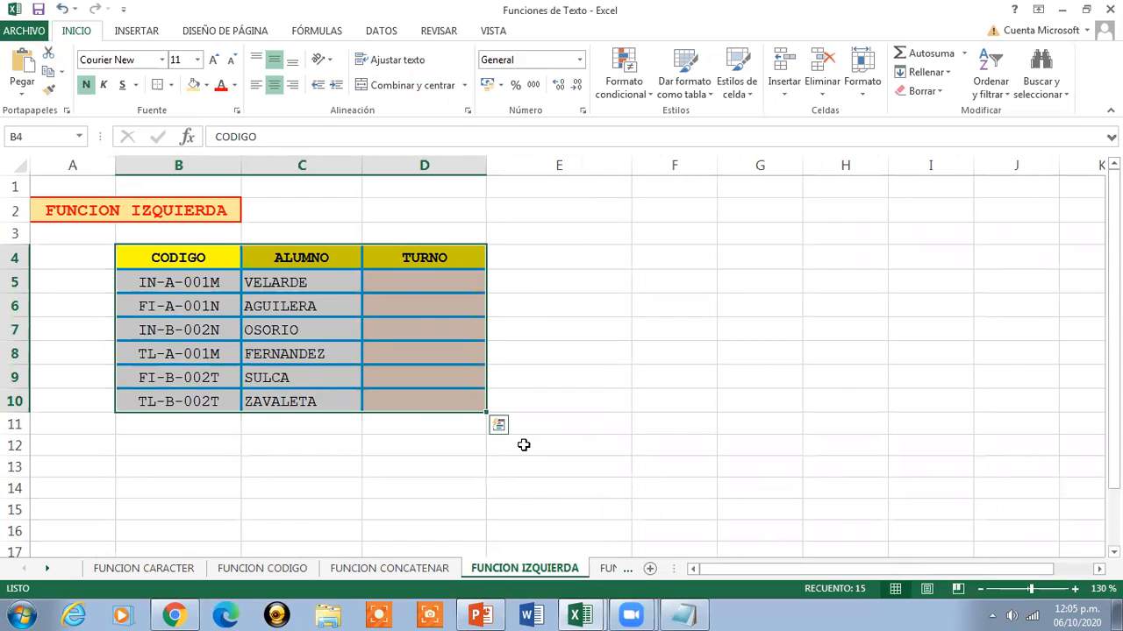
{"action": "left_click", "coordinate": [419, 286]}
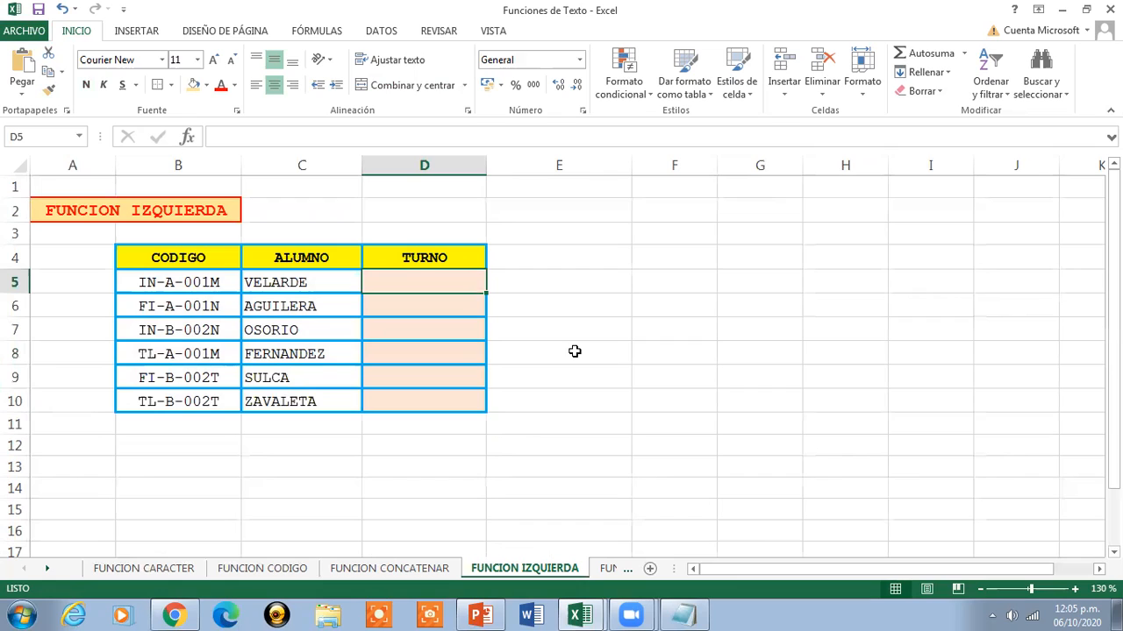
{"action": "left_click", "coordinate": [406, 257]}
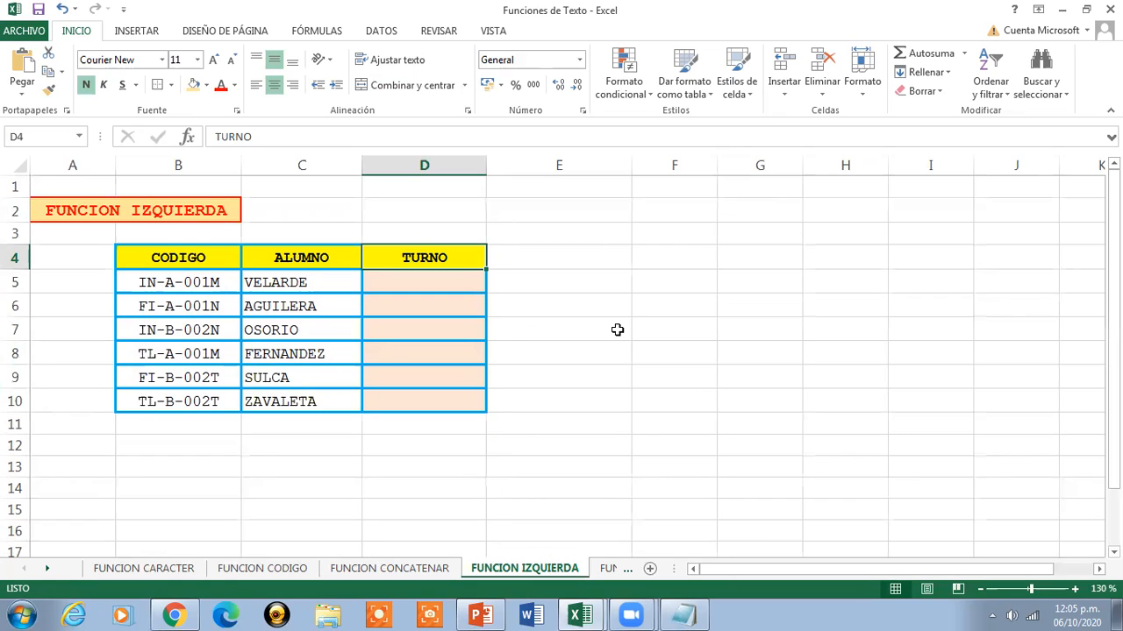
{"action": "type", "text": "ZONA"}
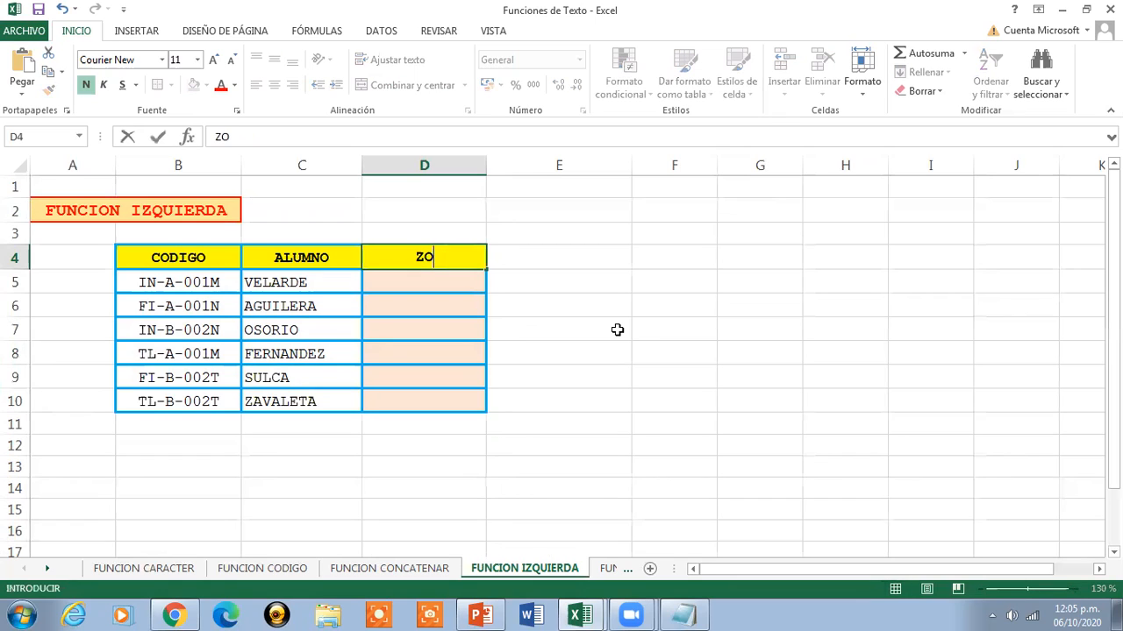
{"action": "key", "text": "Return"}
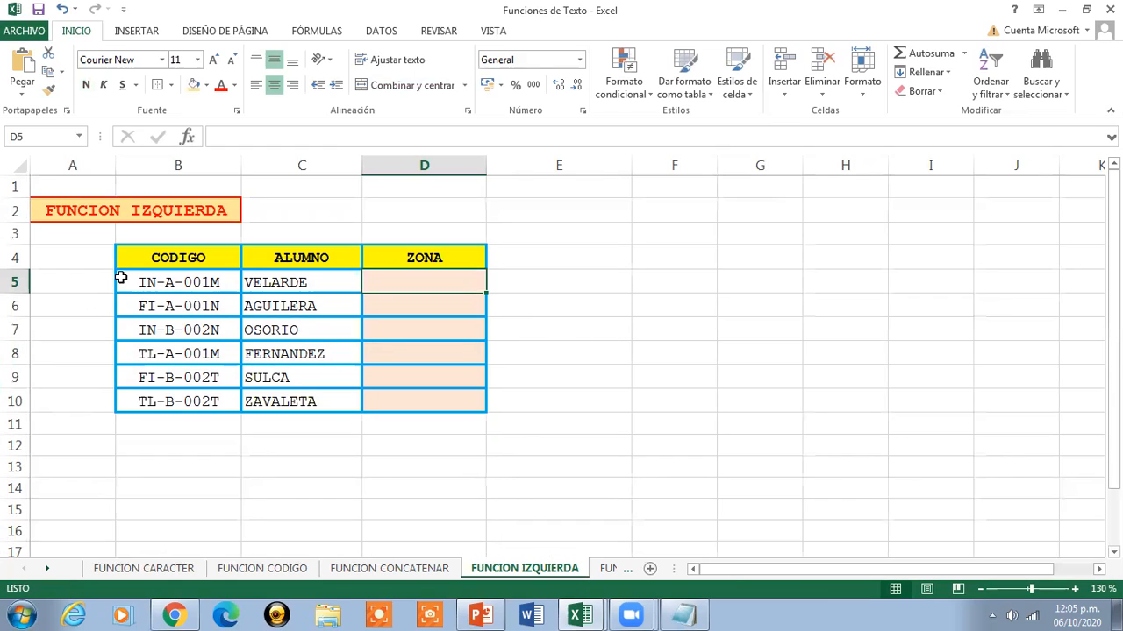
- Enter =IZQUIERDA(B5,2) in D5 to extract the first two characters of the student's code
{"action": "left_click", "coordinate": [226, 284]}
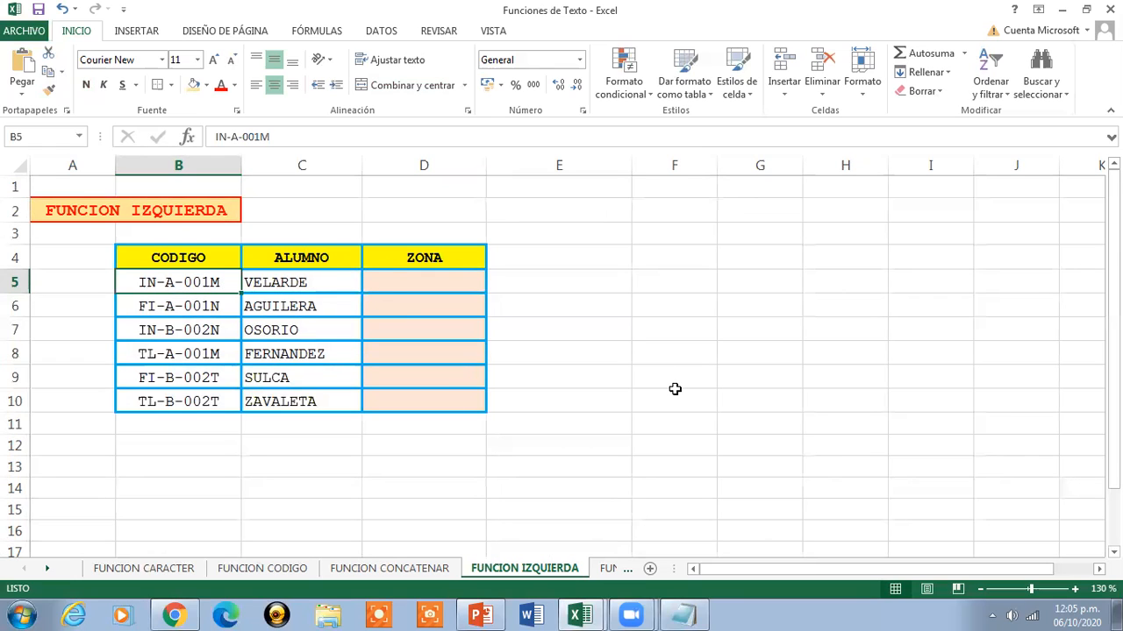
{"action": "left_click", "coordinate": [446, 283]}
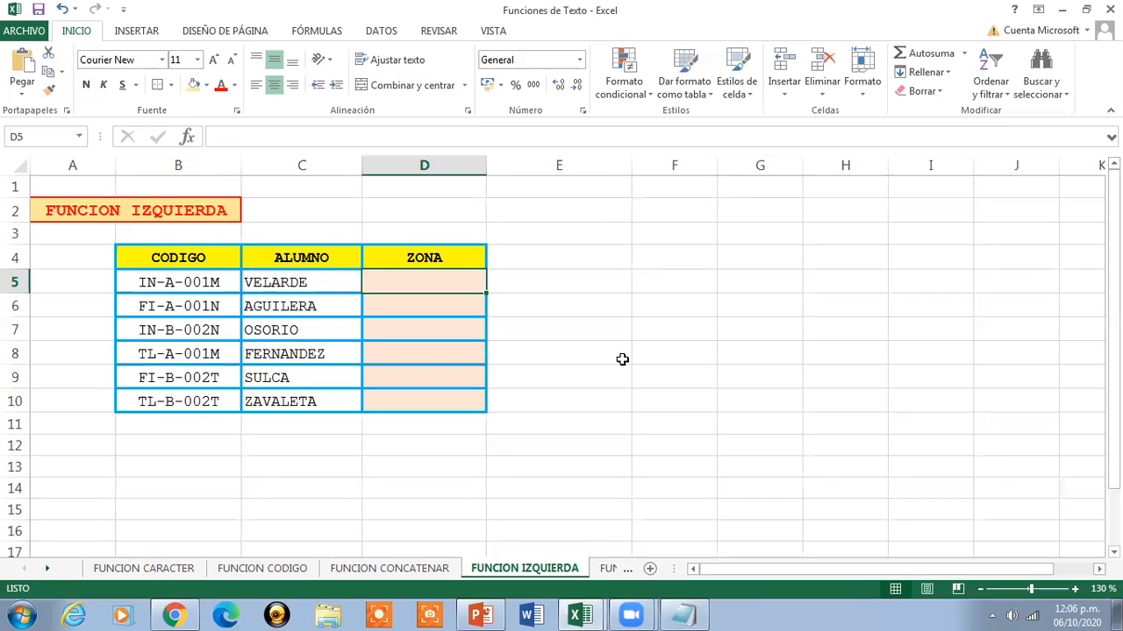
{"action": "type", "text": "="}
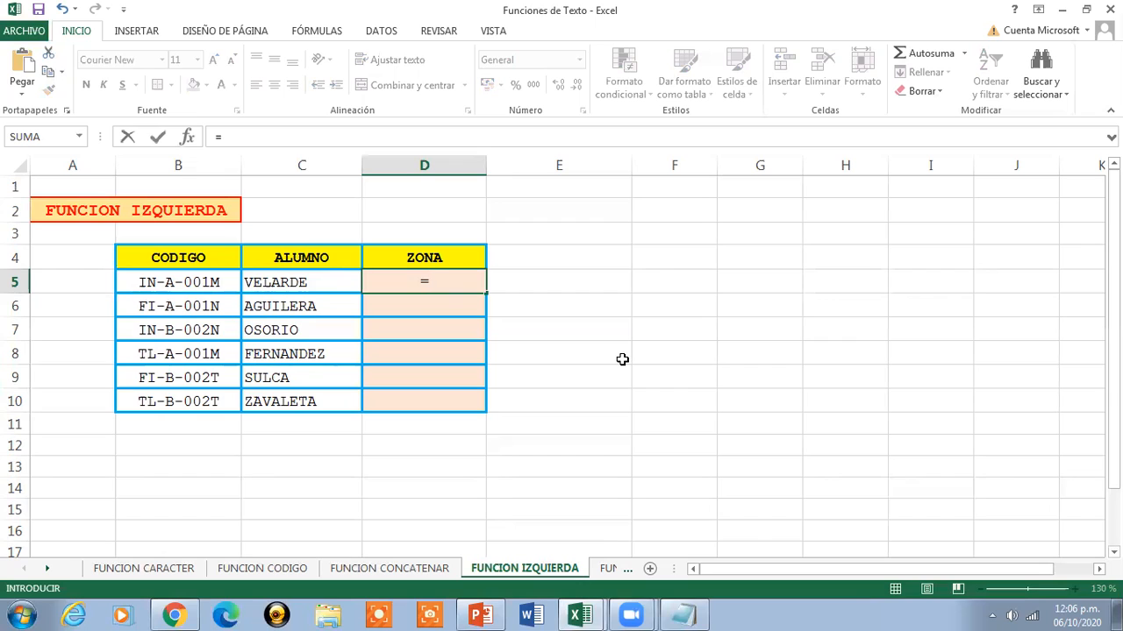
{"action": "type", "text": "IZQUIERDA("}
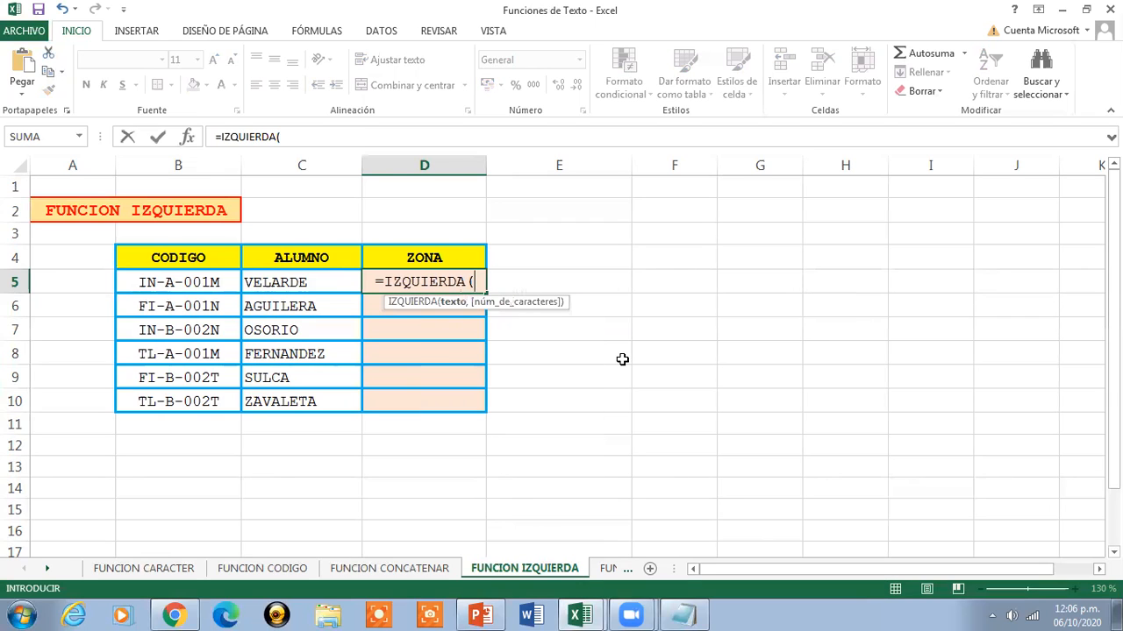
{"action": "left_click", "coordinate": [214, 288]}
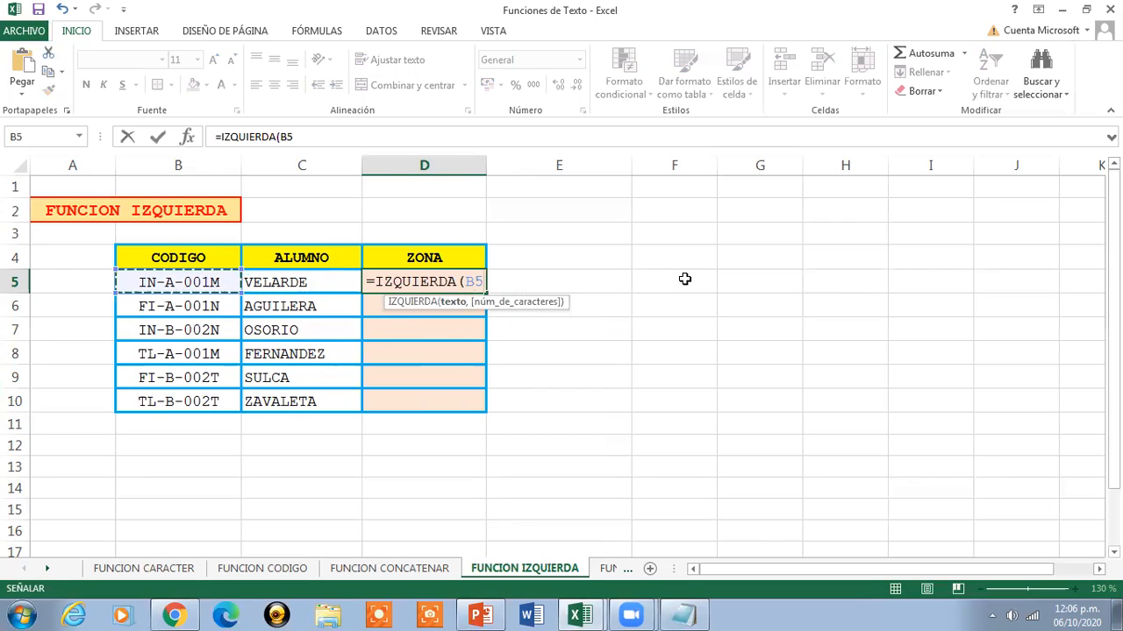
{"action": "type", "text": ",2"}
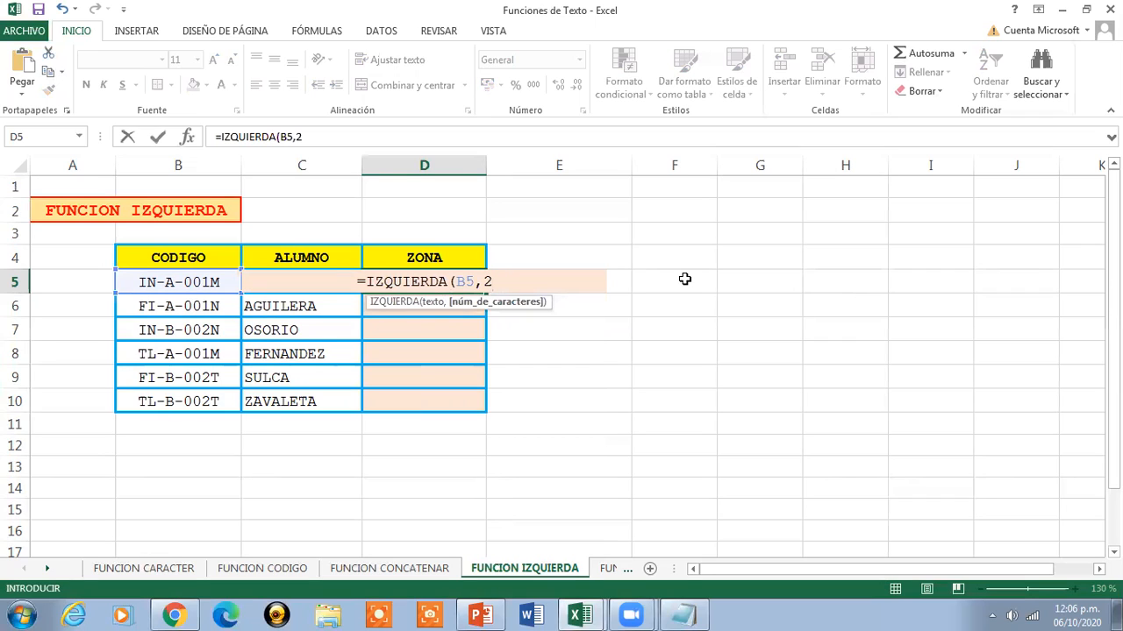
{"action": "type", "text": ")"}
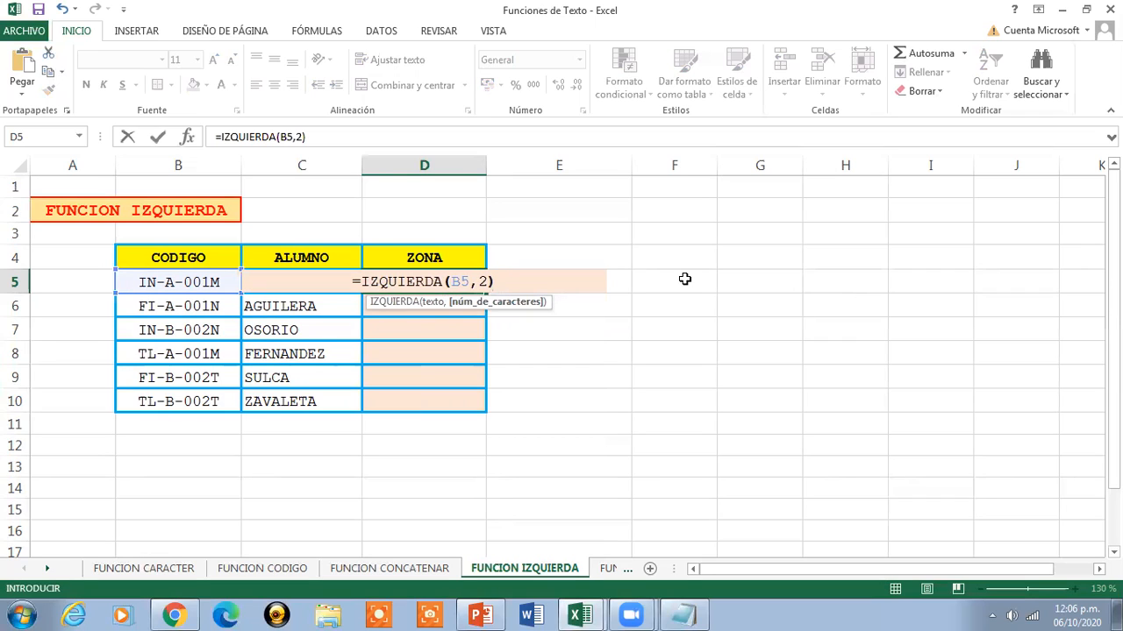
{"action": "key", "text": "Return"}
- Fill the IZQUIERDA formula from D5 down to D10
{"action": "left_click", "coordinate": [429, 285]}
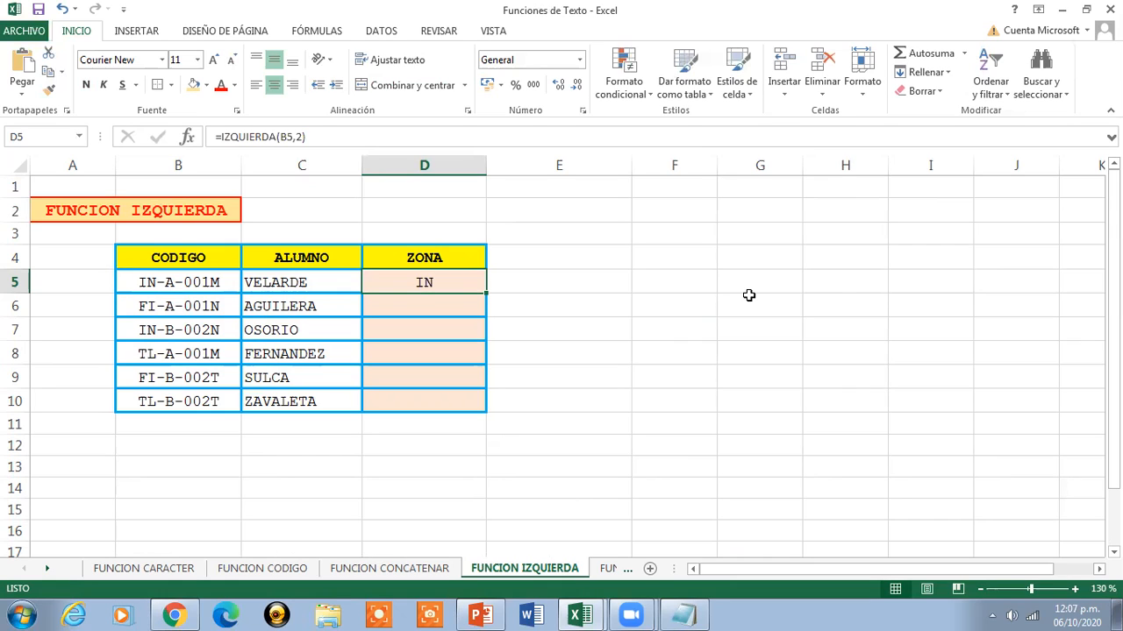
{"action": "left_click", "coordinate": [166, 284]}
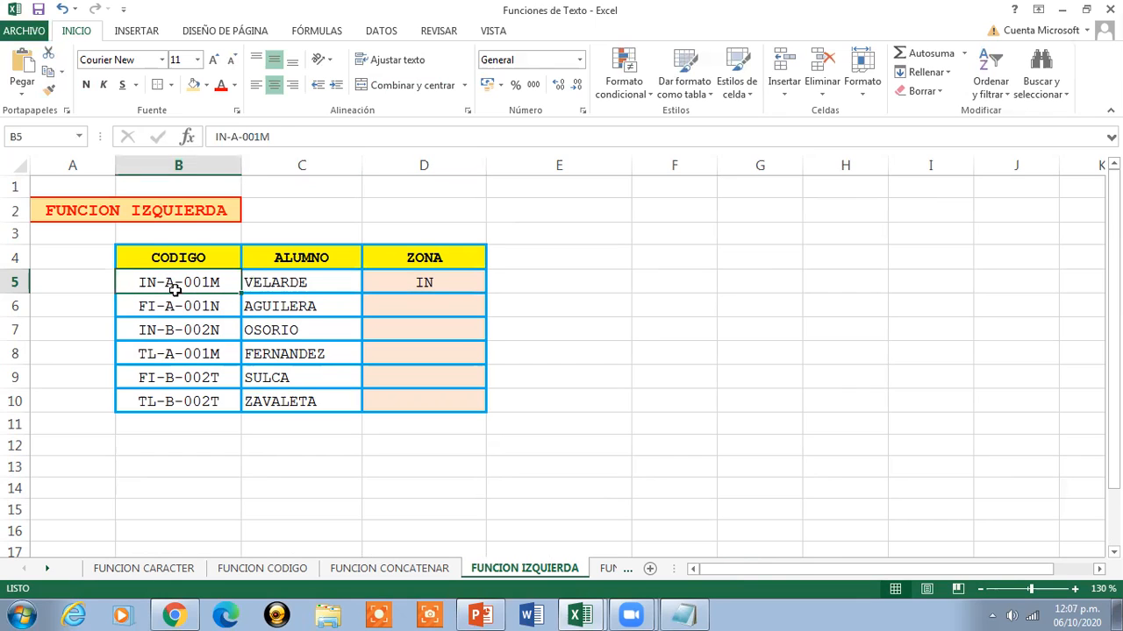
{"action": "left_click", "coordinate": [470, 290]}
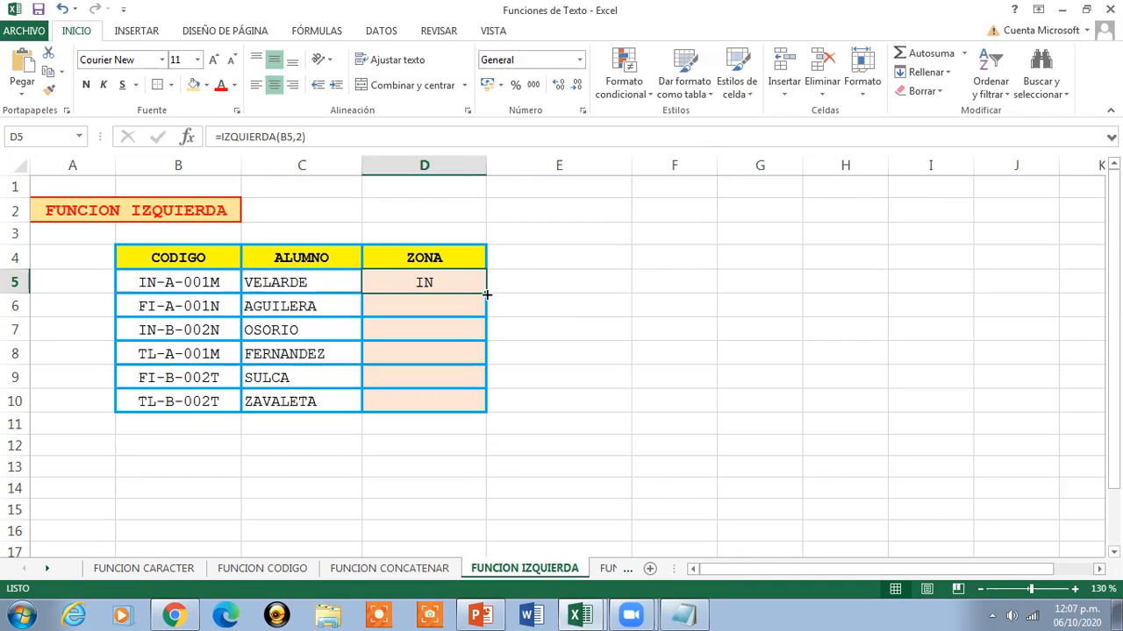
{"action": "left_click_drag", "start_coordinate": [485, 295], "coordinate": [485, 411]}
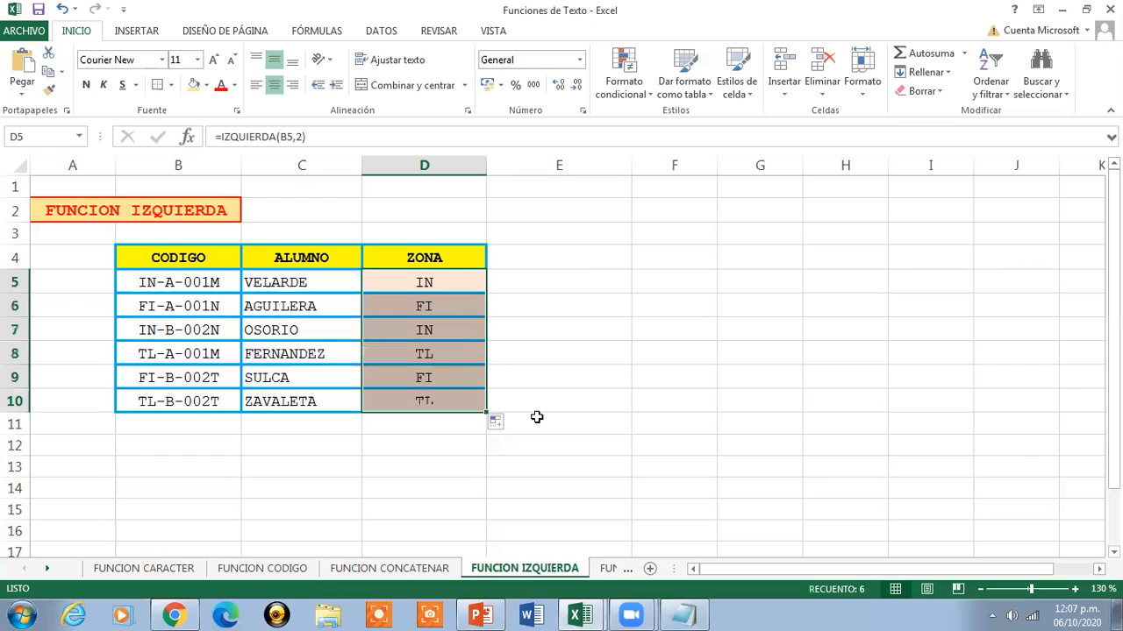
{"action": "left_click", "coordinate": [462, 279]}
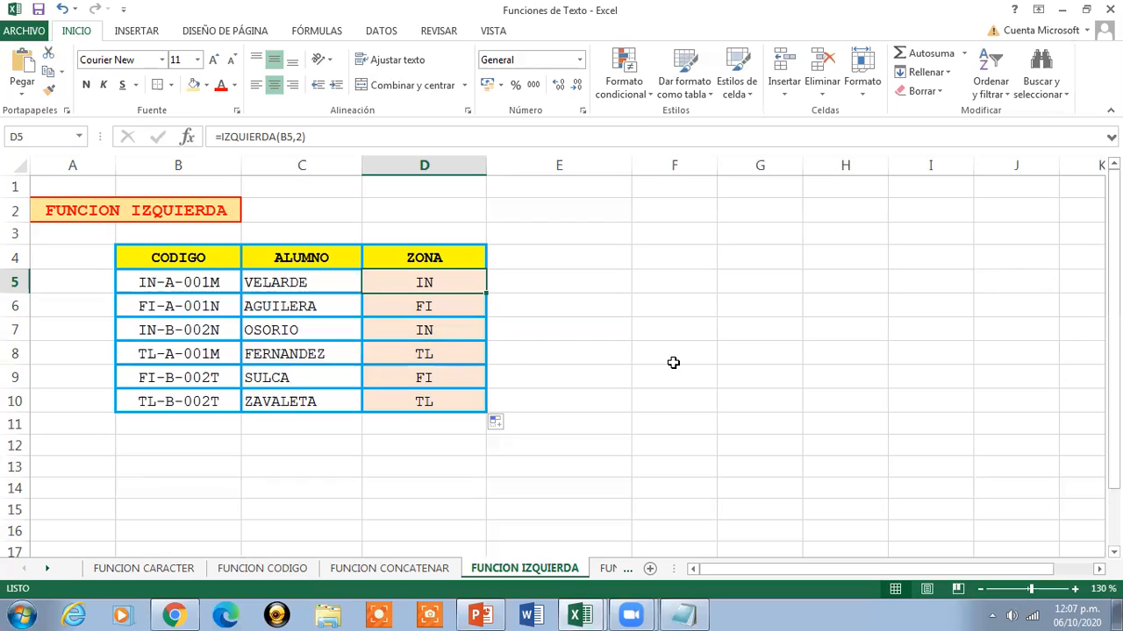
- Open the FUNCION DERECHA worksheet
{"action": "left_click", "coordinate": [117, 207]}
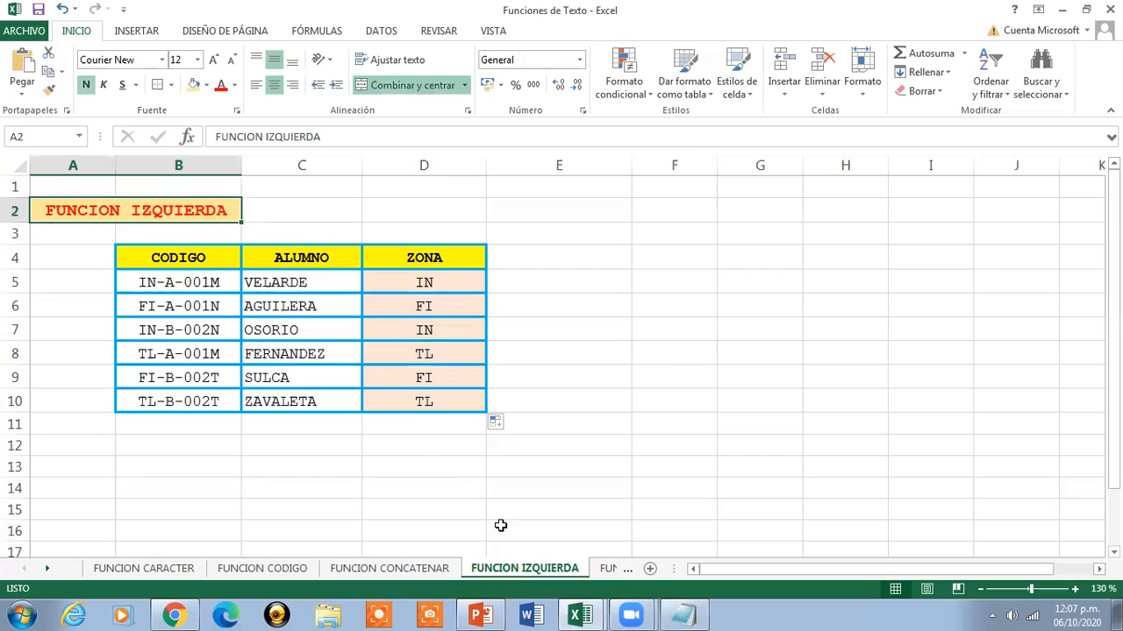
{"action": "left_click", "coordinate": [609, 570]}
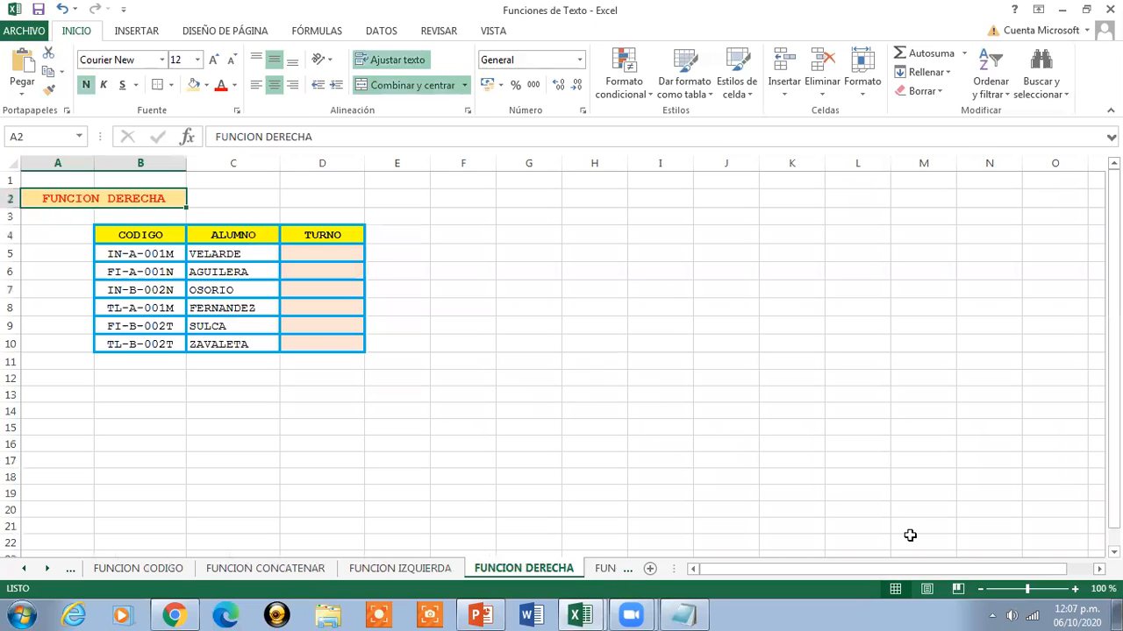
{"action": "left_click", "coordinate": [1076, 589]}
{"action": "left_click", "coordinate": [1075, 590]}
{"action": "left_click", "coordinate": [1076, 589]}
{"action": "left_click", "coordinate": [1075, 590]}
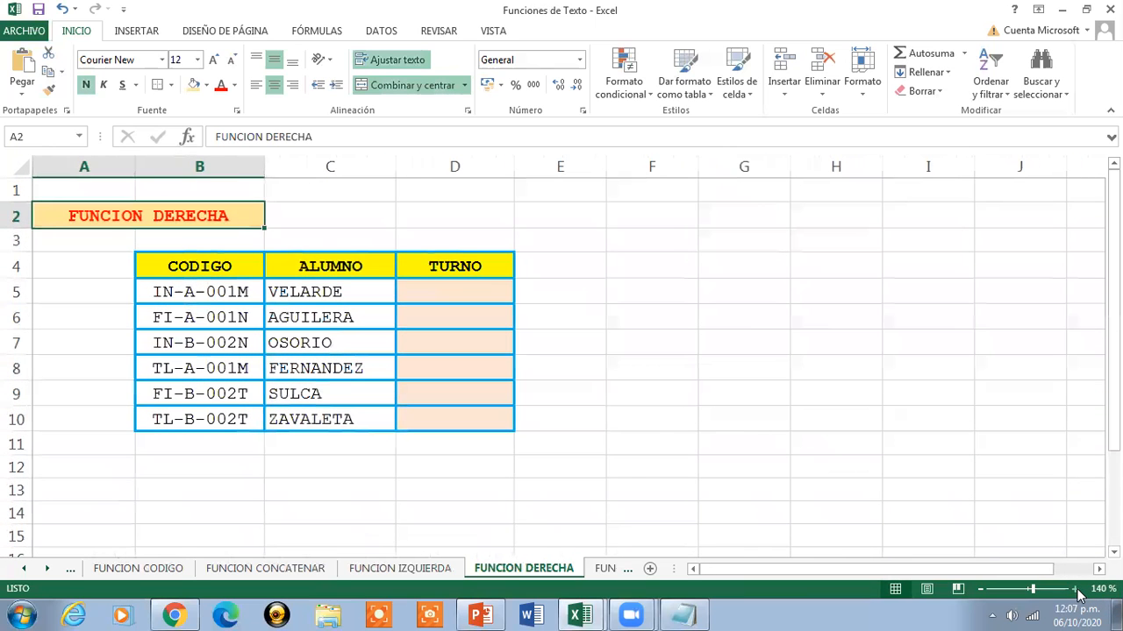
{"action": "left_click", "coordinate": [981, 591]}
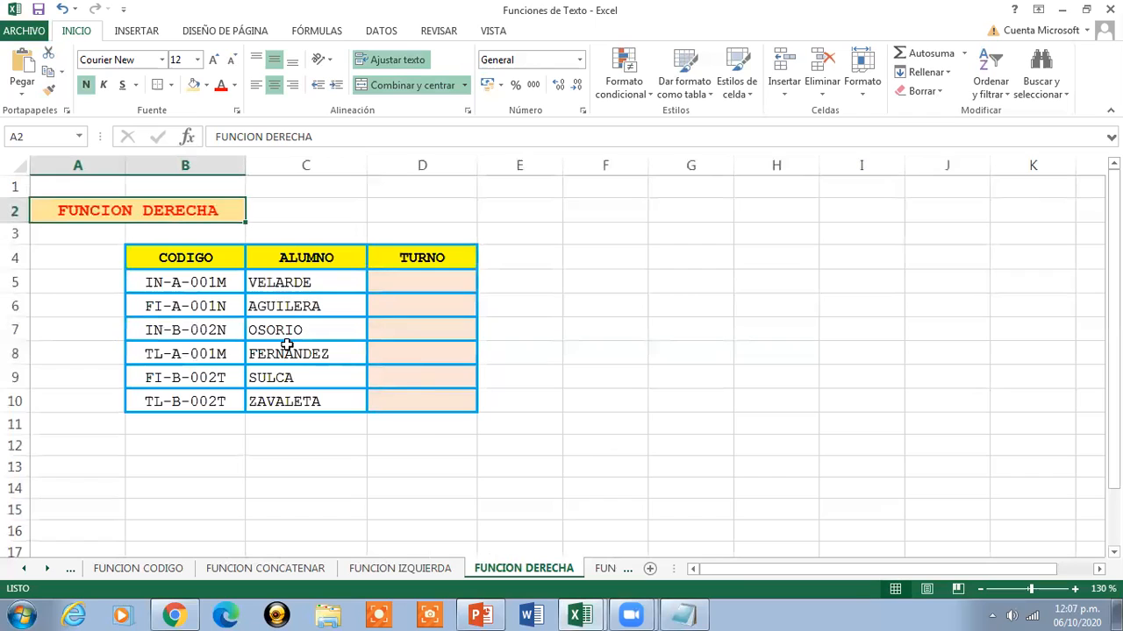
- Enter =DERECHA(B5,1) in D5 to extract the last character of the code as the TURNO
{"action": "left_click", "coordinate": [198, 286]}
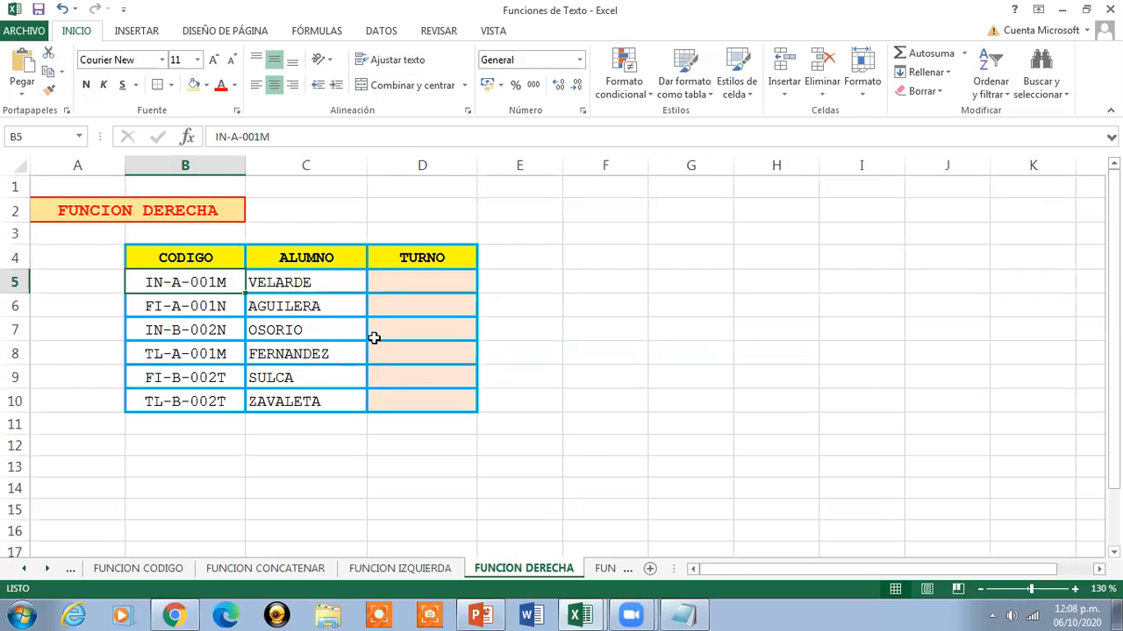
{"action": "left_click", "coordinate": [414, 274]}
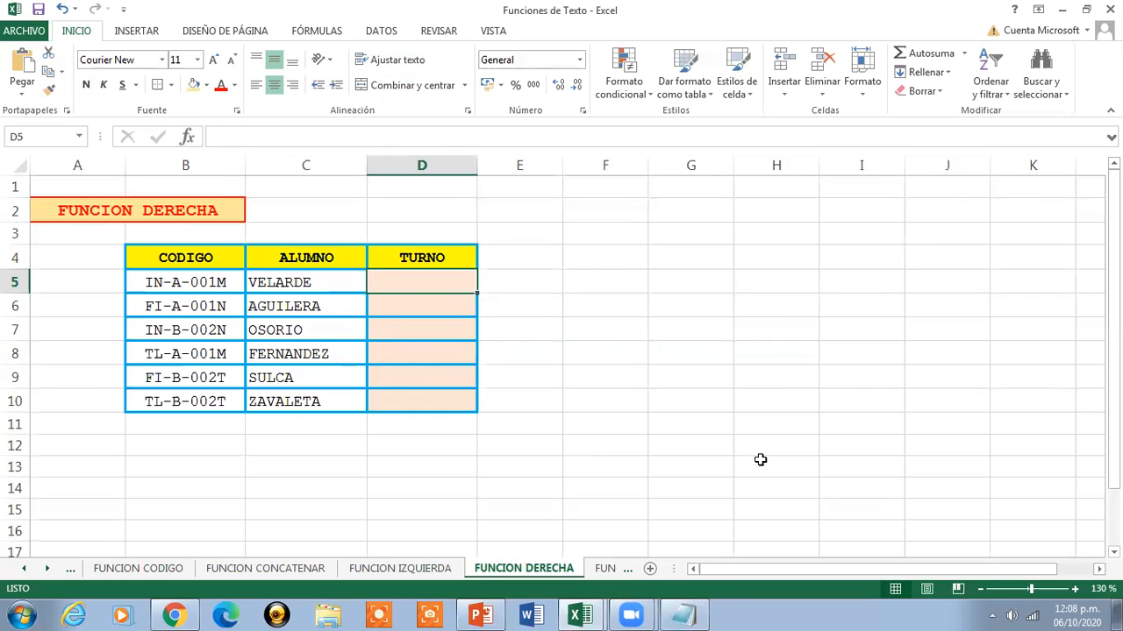
{"action": "type", "text": "="}
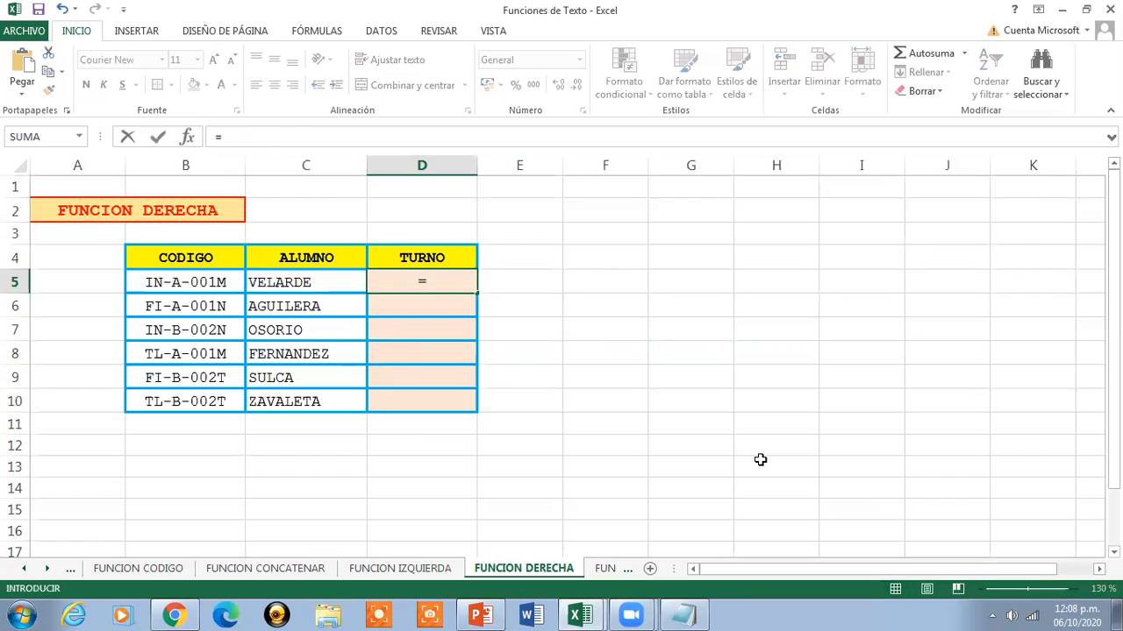
{"action": "type", "text": "DERECHA"}
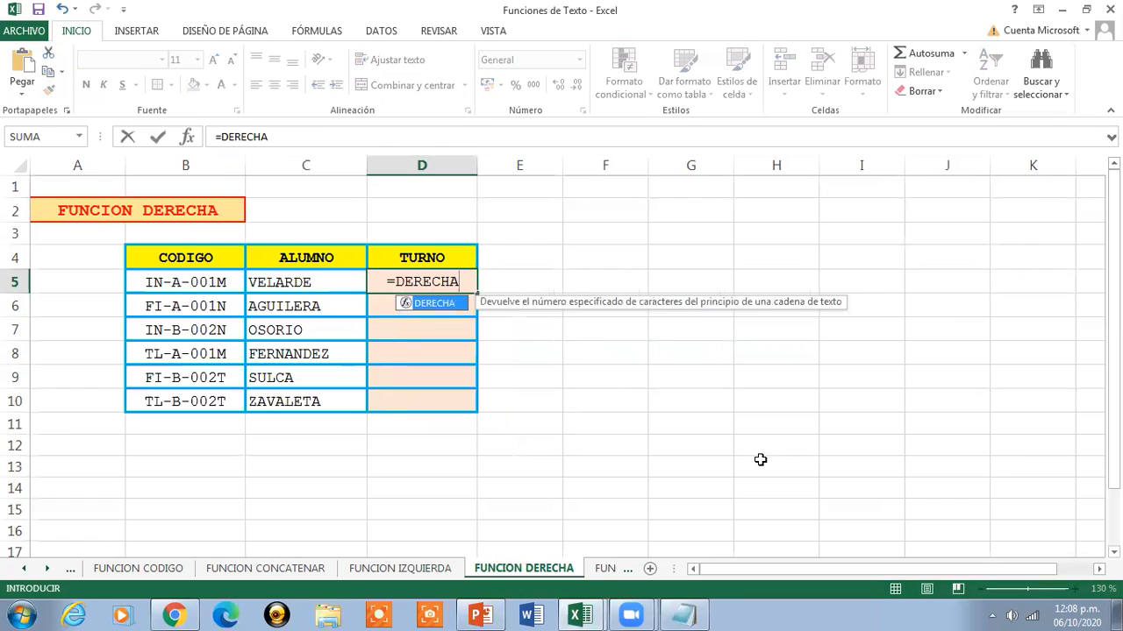
{"action": "type", "text": "("}
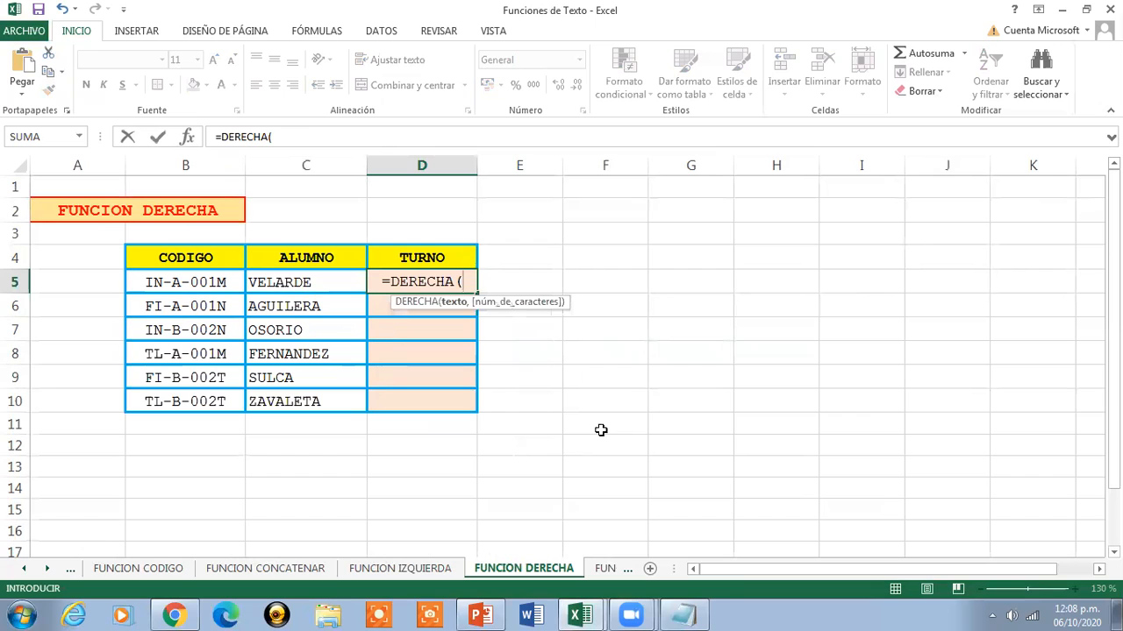
{"action": "left_click", "coordinate": [211, 281]}
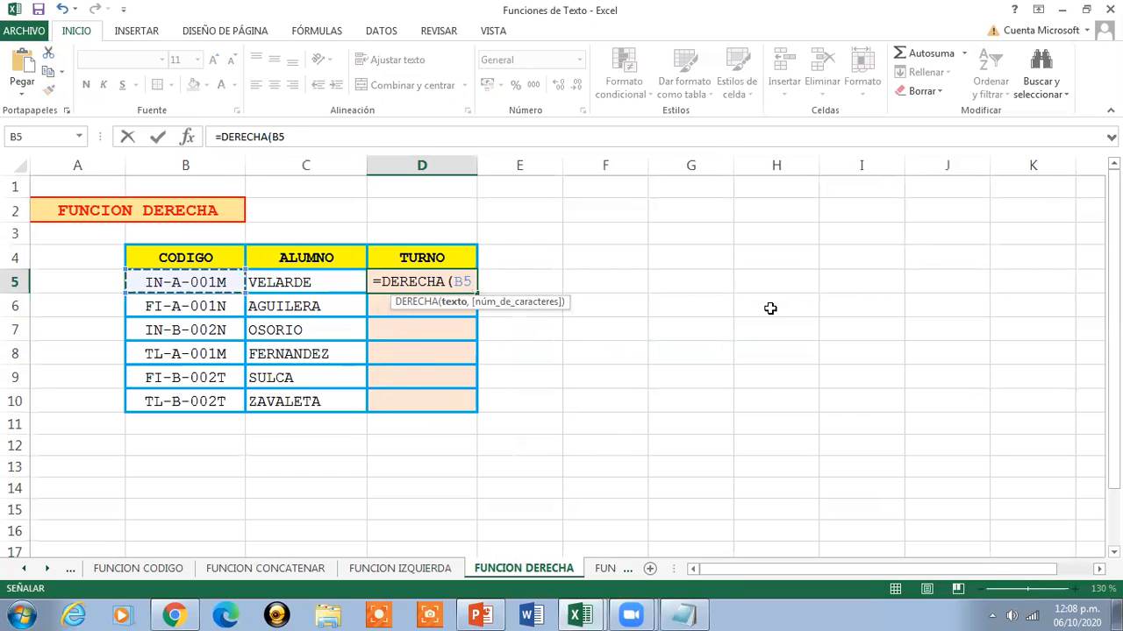
{"action": "type", "text": ",1"}
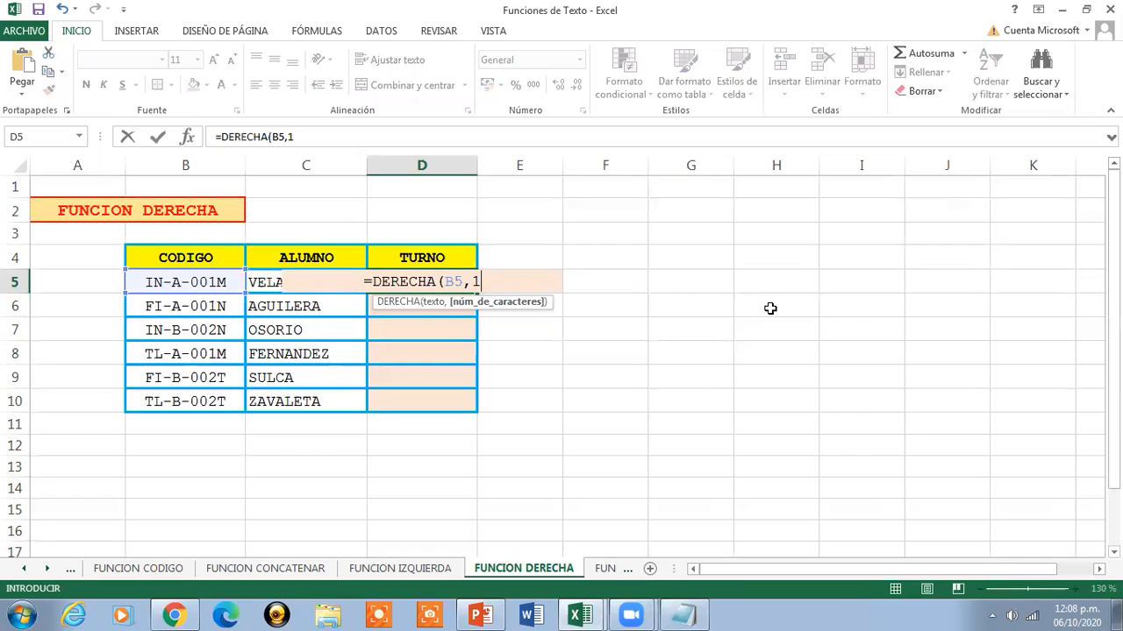
{"action": "type", "text": ")"}
{"action": "key", "text": "Return"}
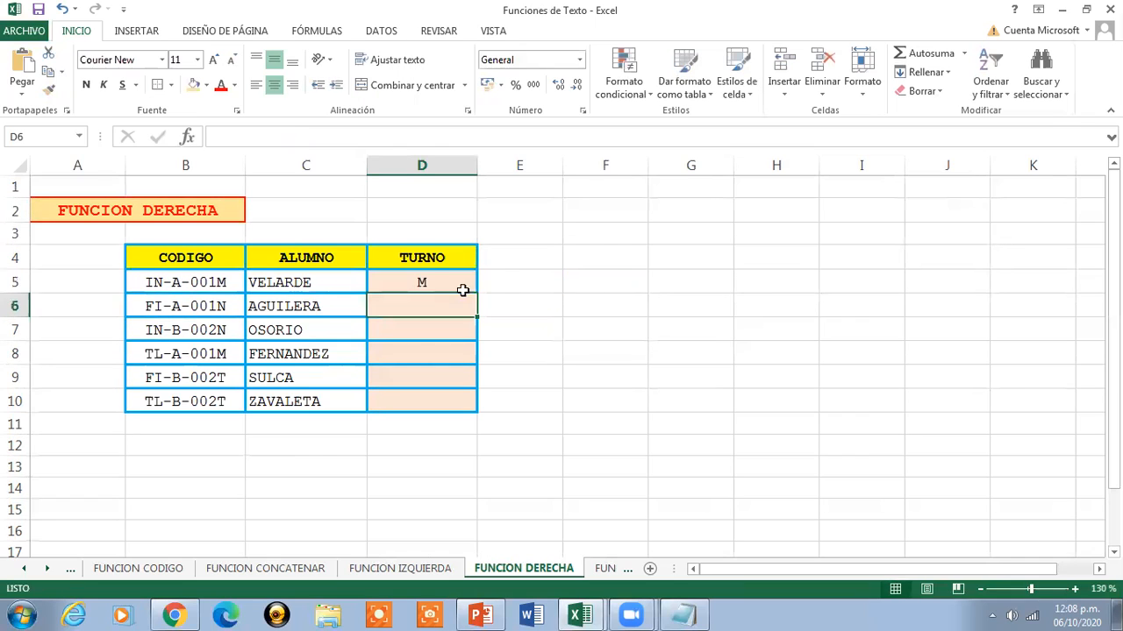
{"action": "left_click", "coordinate": [437, 279]}
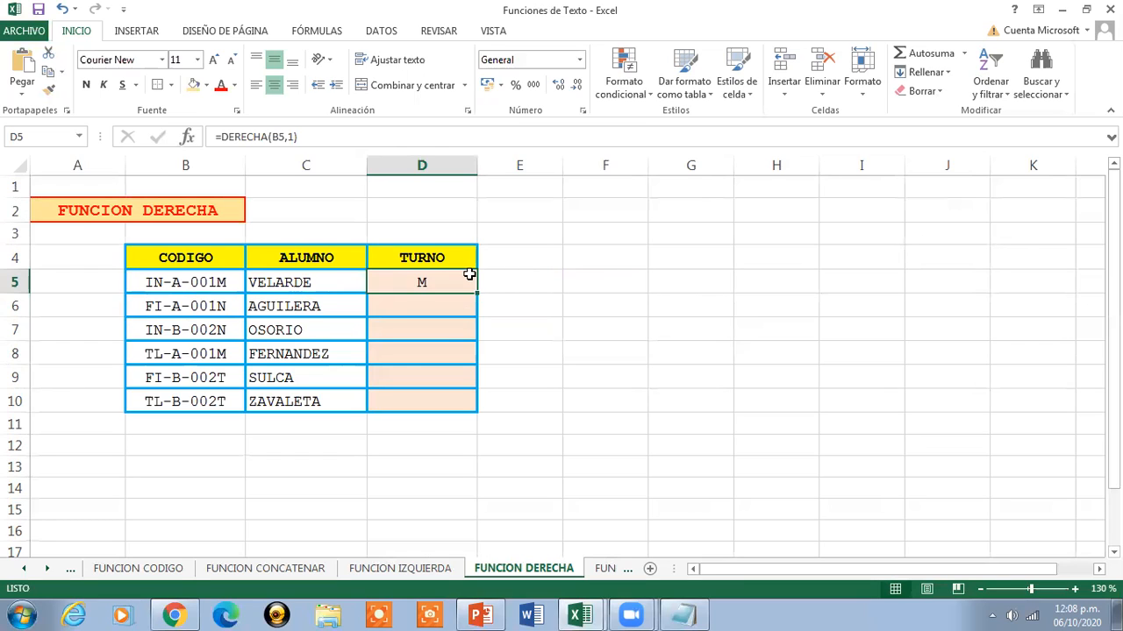
- Fill the DERECHA formula from D5 down to D10 in the TURNO column
{"action": "left_click_drag", "start_coordinate": [477, 295], "coordinate": [477, 412]}
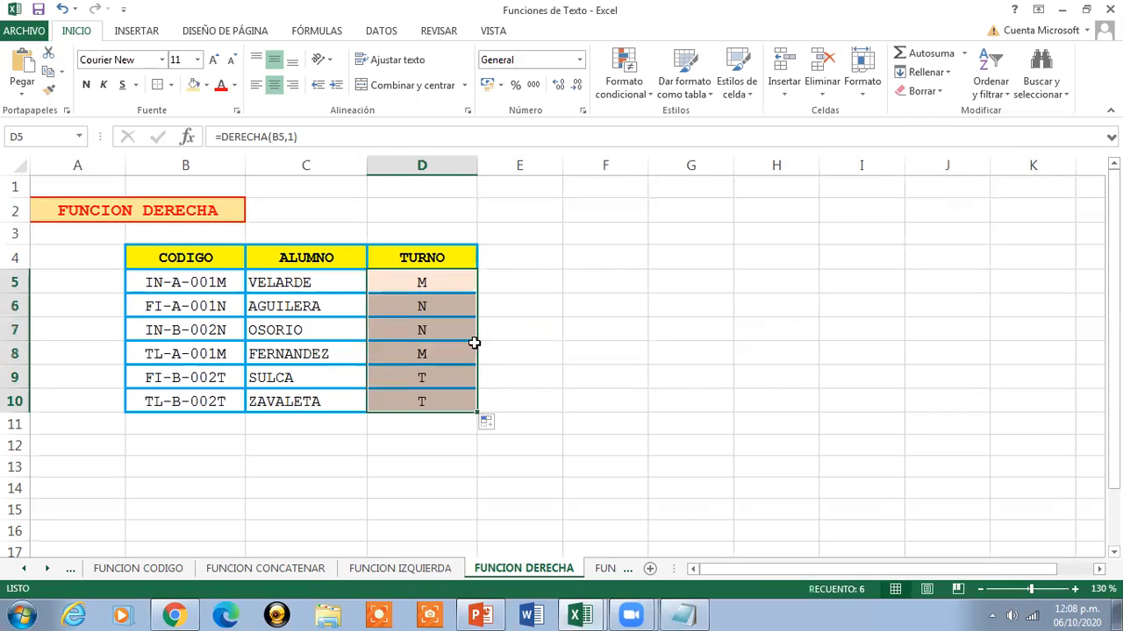
{"action": "left_click", "coordinate": [440, 289]}
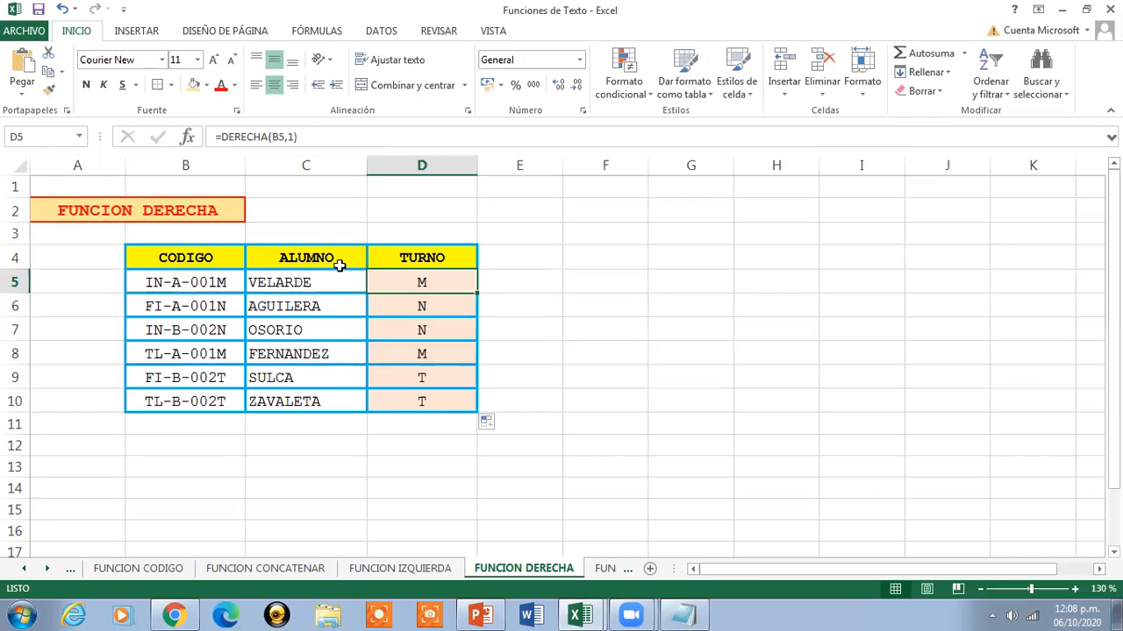
{"action": "left_click", "coordinate": [181, 207]}
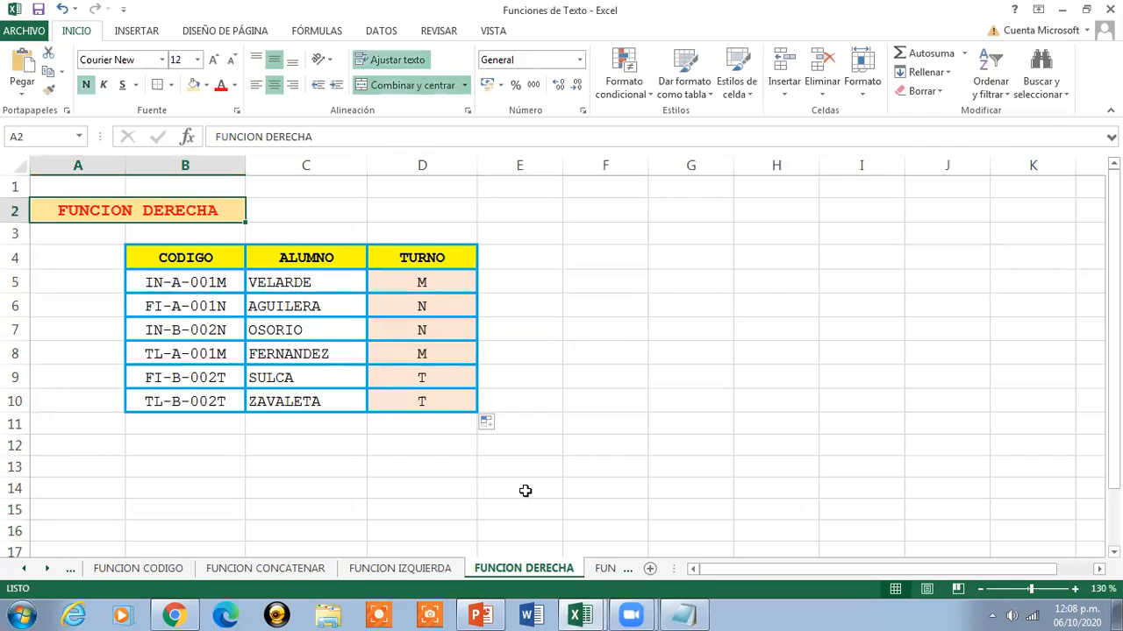
- Open the FUNCION EXTRAE worksheet and select its whole student table, B4:F10
{"action": "left_click", "coordinate": [605, 568]}
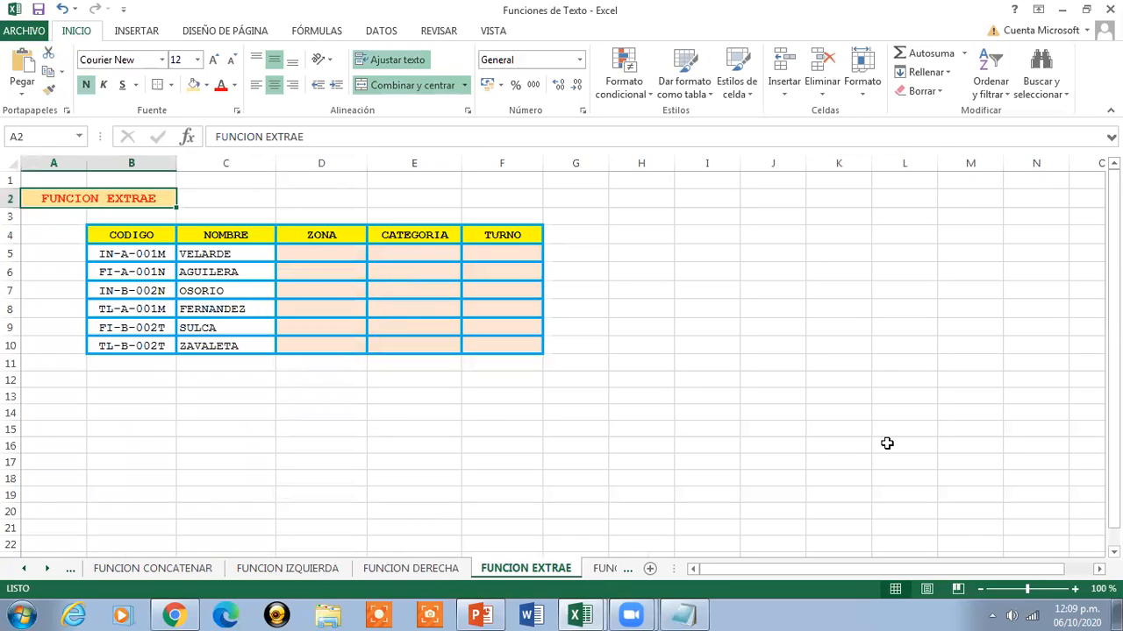
{"action": "left_click", "coordinate": [1075, 589]}
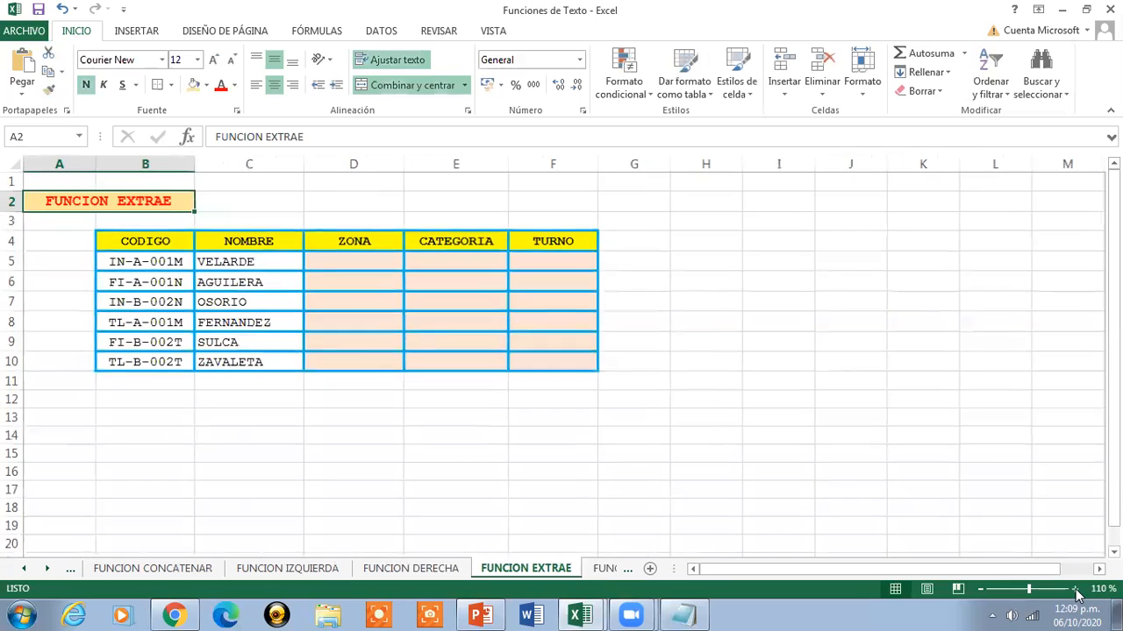
{"action": "left_click", "coordinate": [1075, 590]}
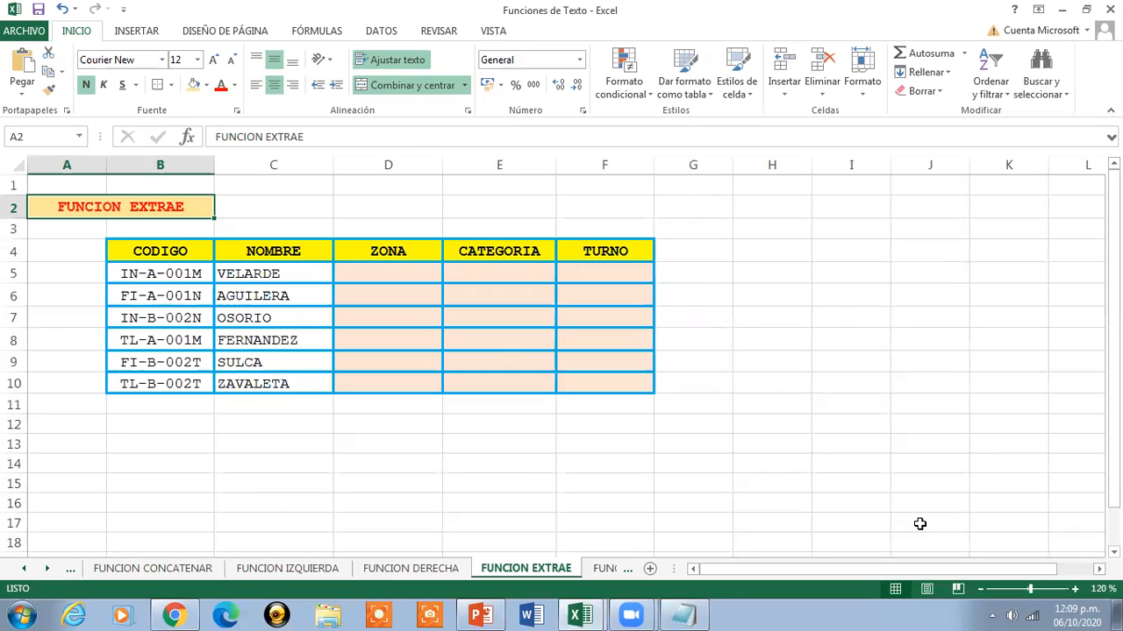
{"action": "left_click", "coordinate": [131, 250]}
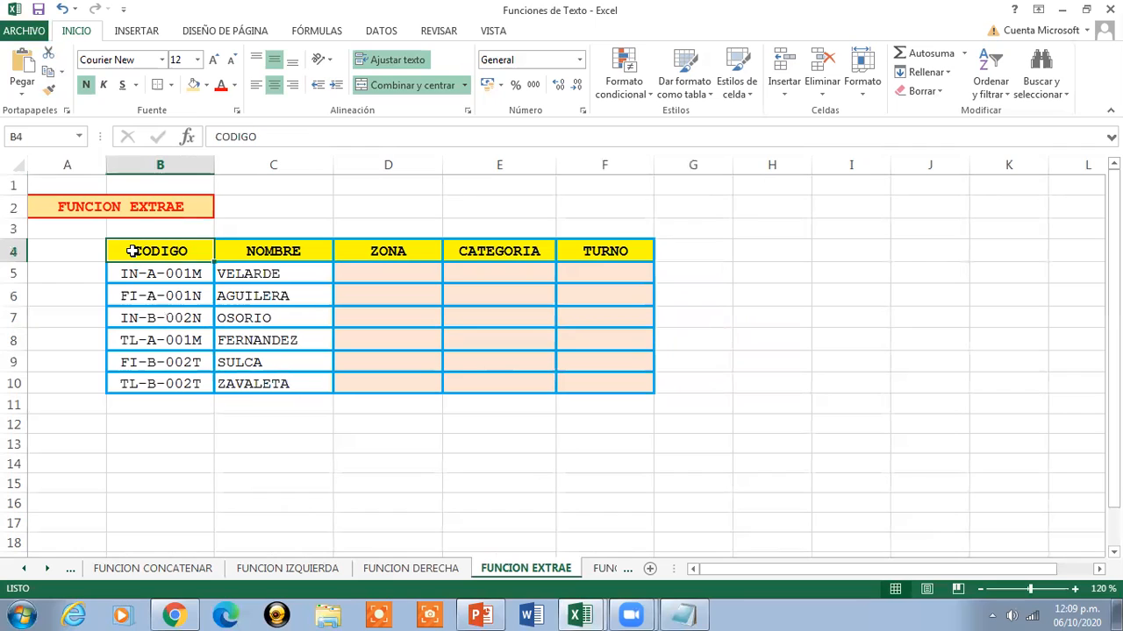
{"action": "mouse_move", "coordinate": [132, 250]}
{"action": "left_mouse_down"}
{"action": "mouse_move", "coordinate": [514, 262]}
{"action": "mouse_move", "coordinate": [617, 306]}
{"action": "mouse_move", "coordinate": [630, 379]}
{"action": "left_mouse_up"}
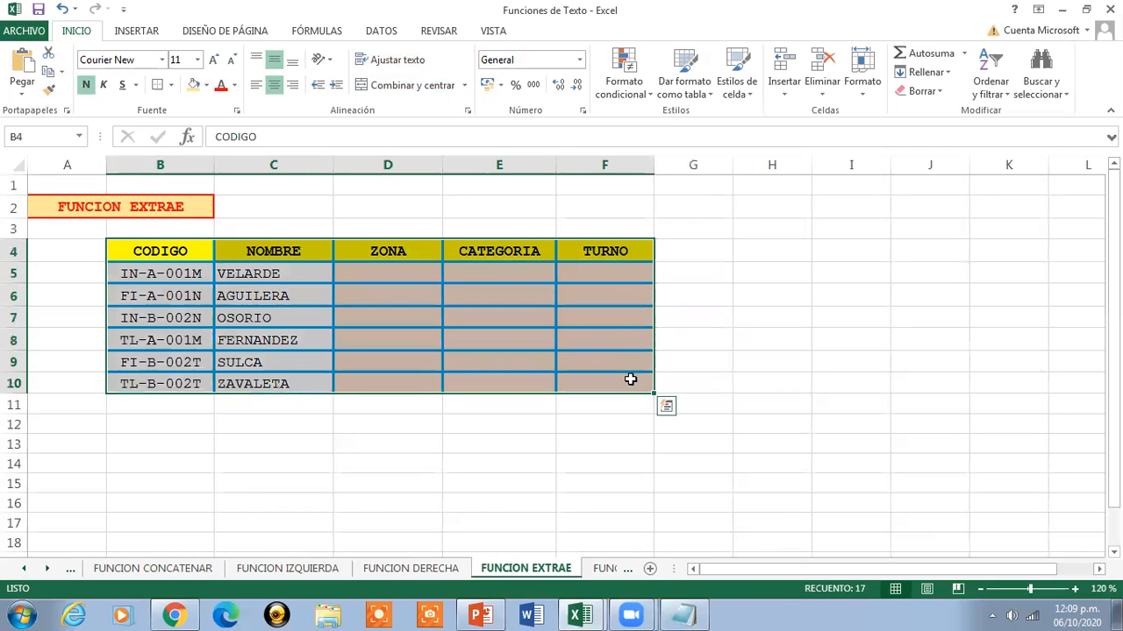
- Enter =IZQUIERDA(B5,2) in D5 to extract the first two characters of the code as the ZONA
{"action": "left_click", "coordinate": [371, 251]}
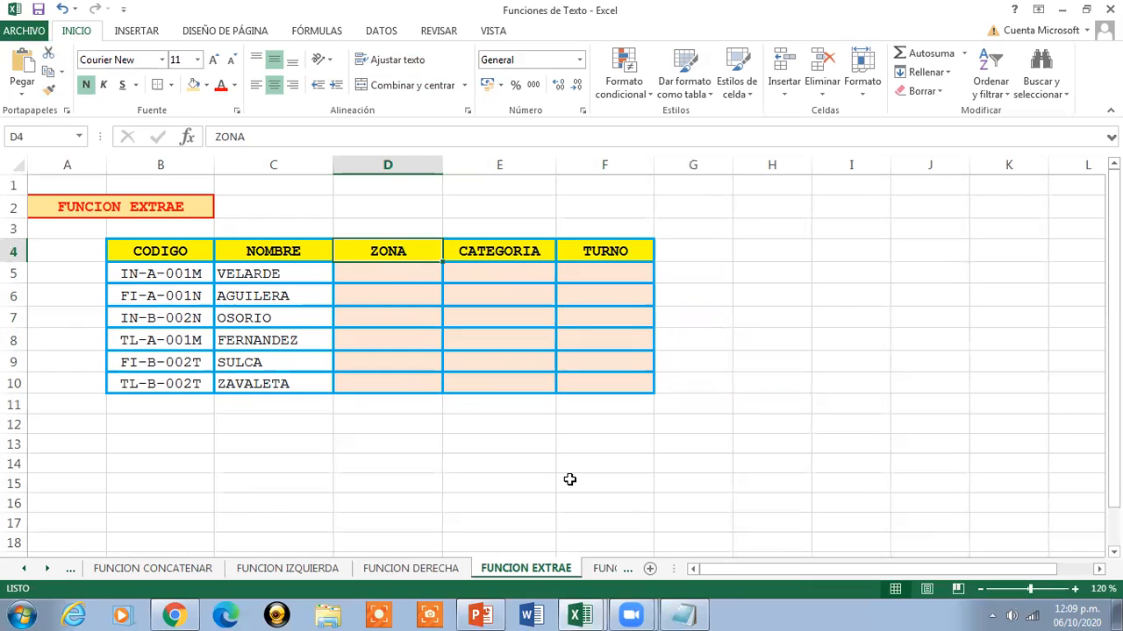
{"action": "key", "text": "Down"}
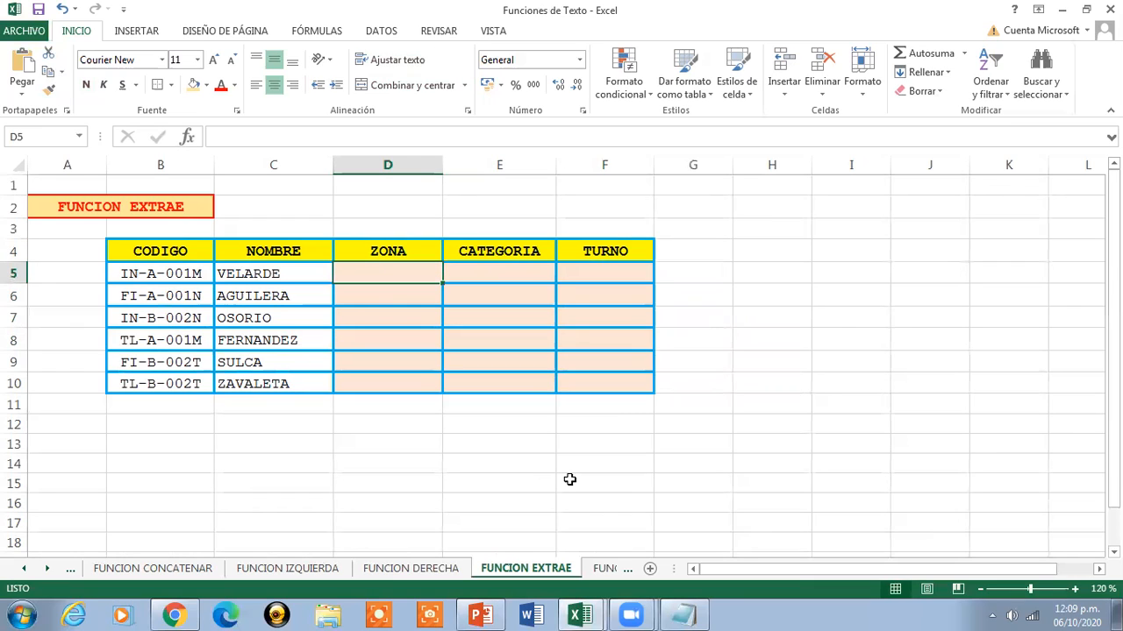
{"action": "type", "text": "="}
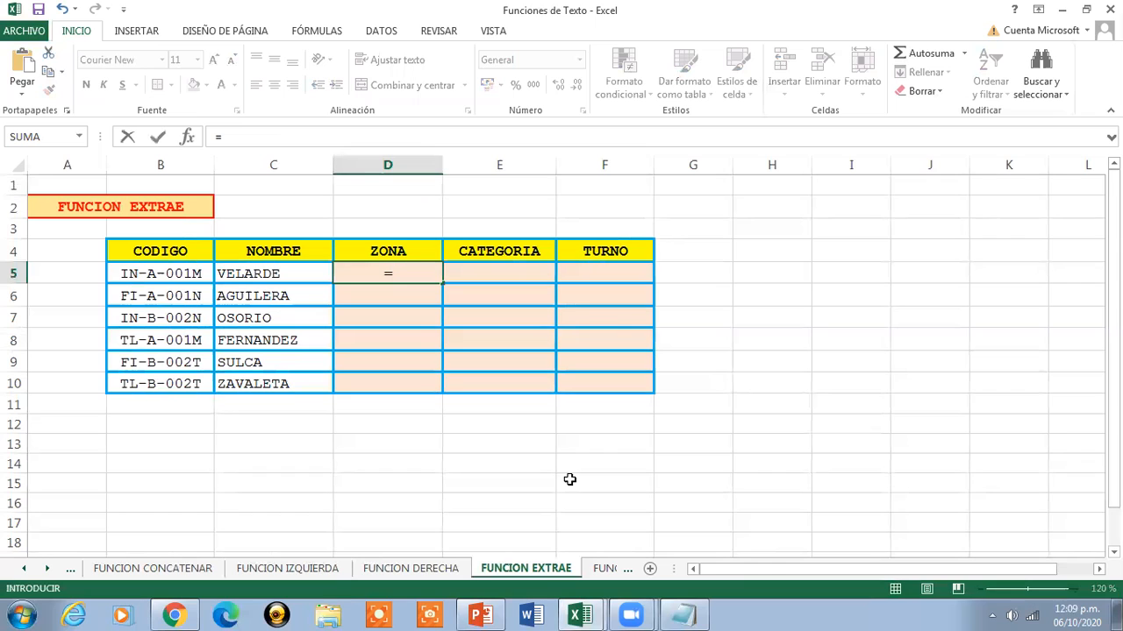
{"action": "type", "text": "IZ"}
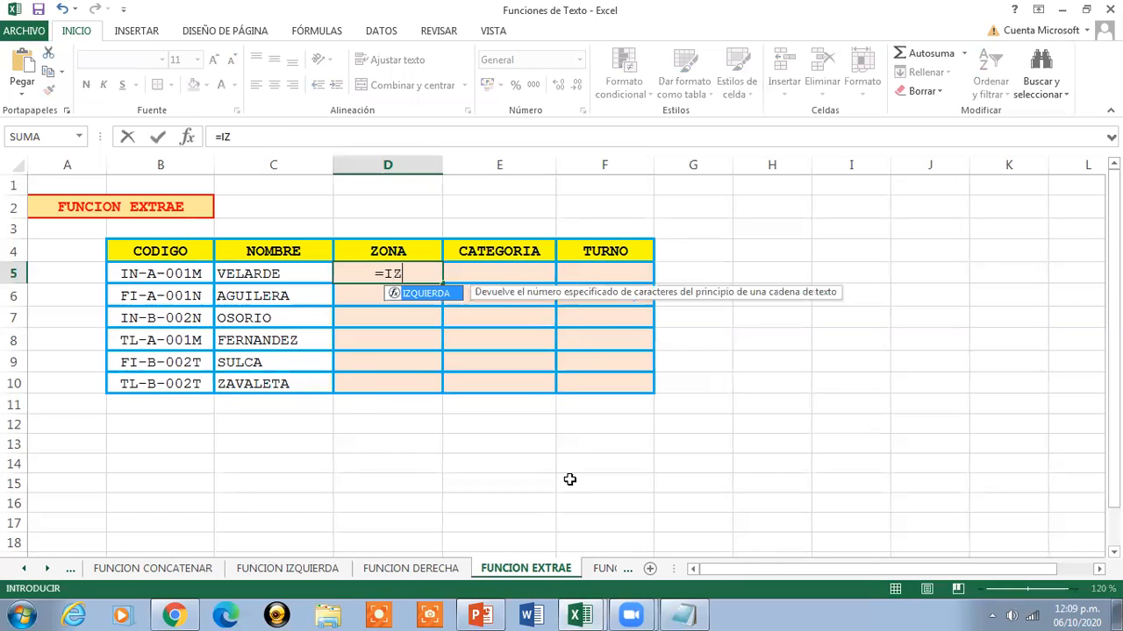
{"action": "type", "text": "QUIERDA"}
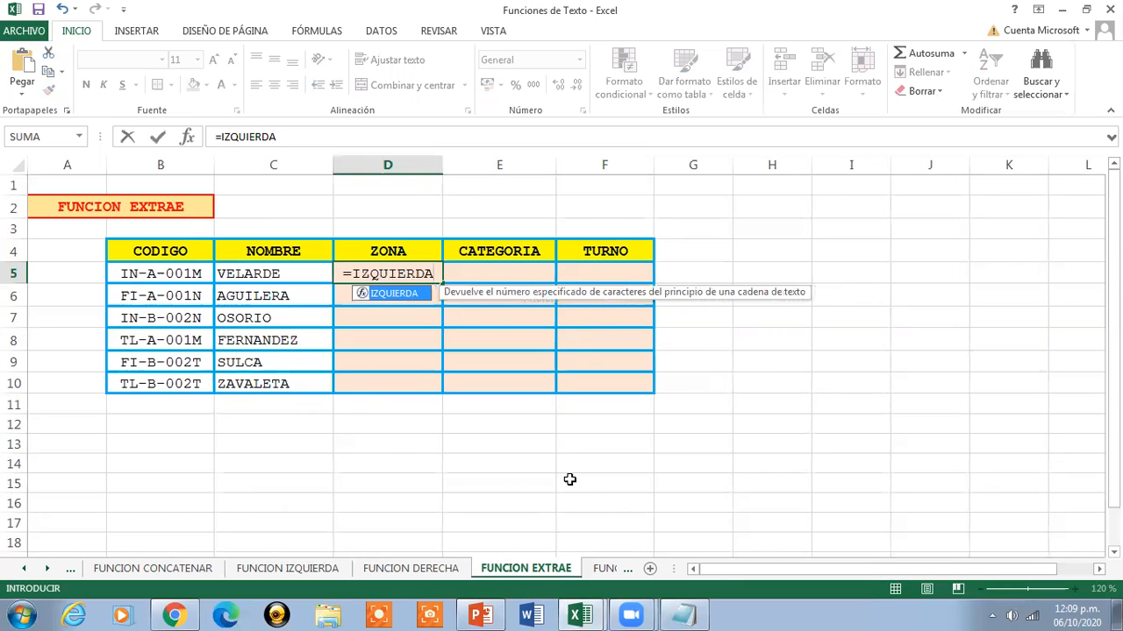
{"action": "type", "text": "("}
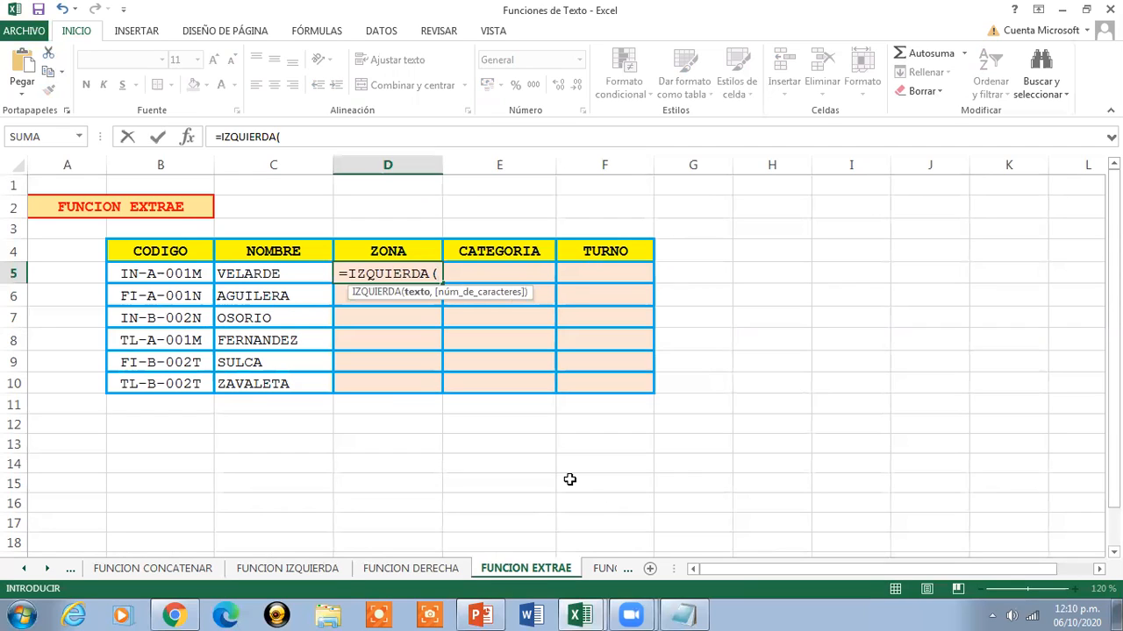
{"action": "left_click", "coordinate": [159, 268]}
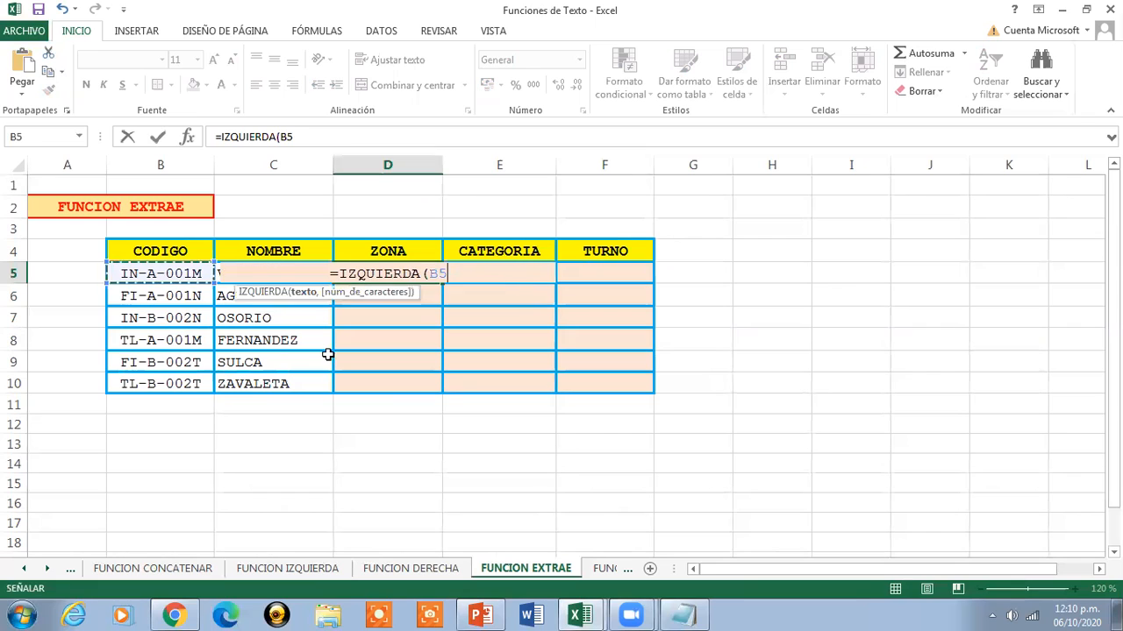
{"action": "type", "text": ",2"}
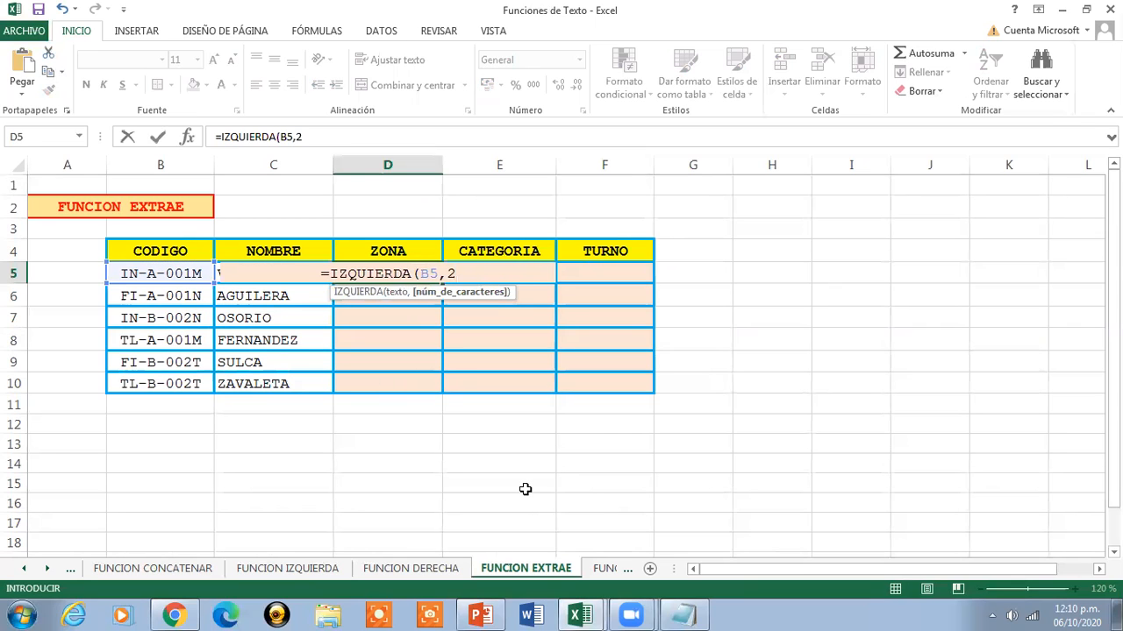
{"action": "type", "text": ")"}
{"action": "key", "text": "Return"}
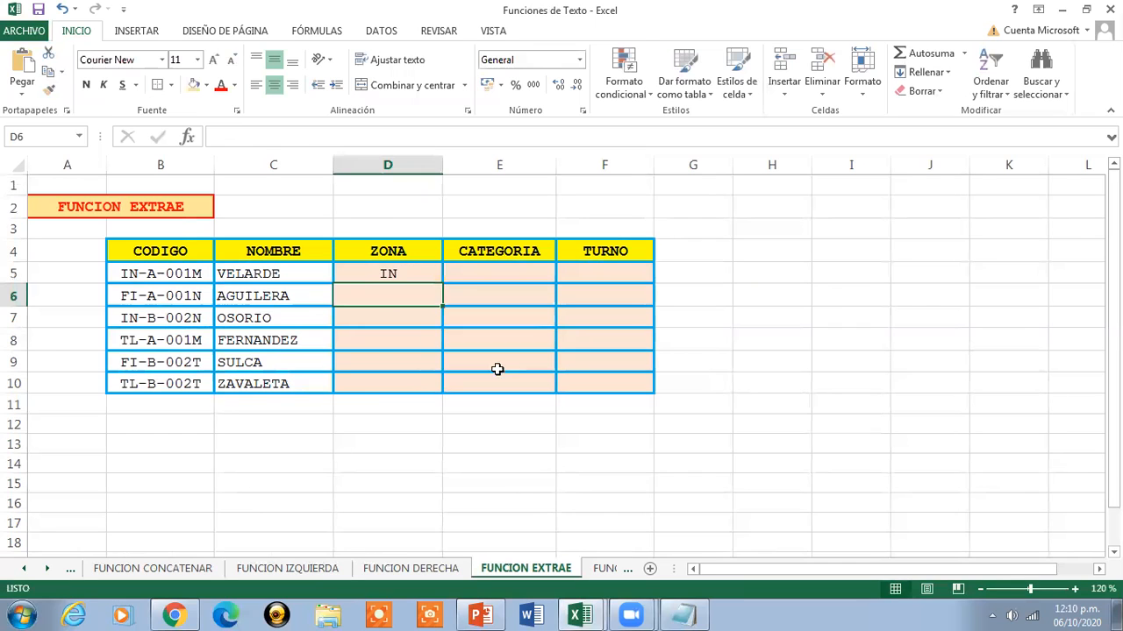
- Fill the IZQUIERDA formula from D5 down to D10 in the ZONA column
{"action": "left_click", "coordinate": [421, 274]}
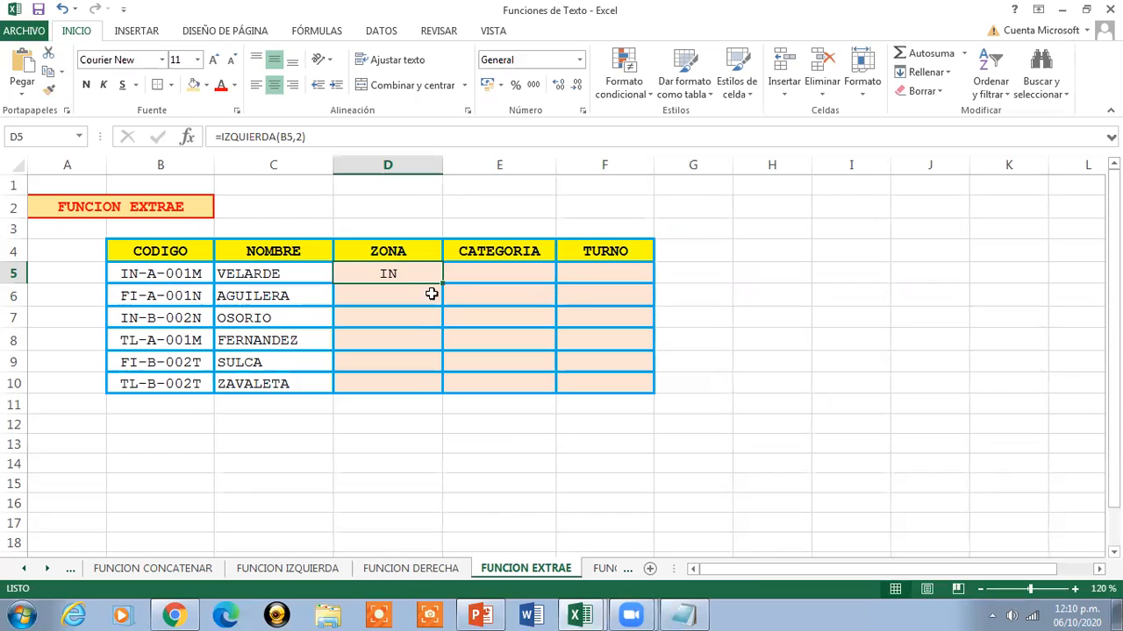
{"action": "left_click_drag", "start_coordinate": [443, 283], "coordinate": [436, 398]}
{"action": "left_click", "coordinate": [405, 273]}
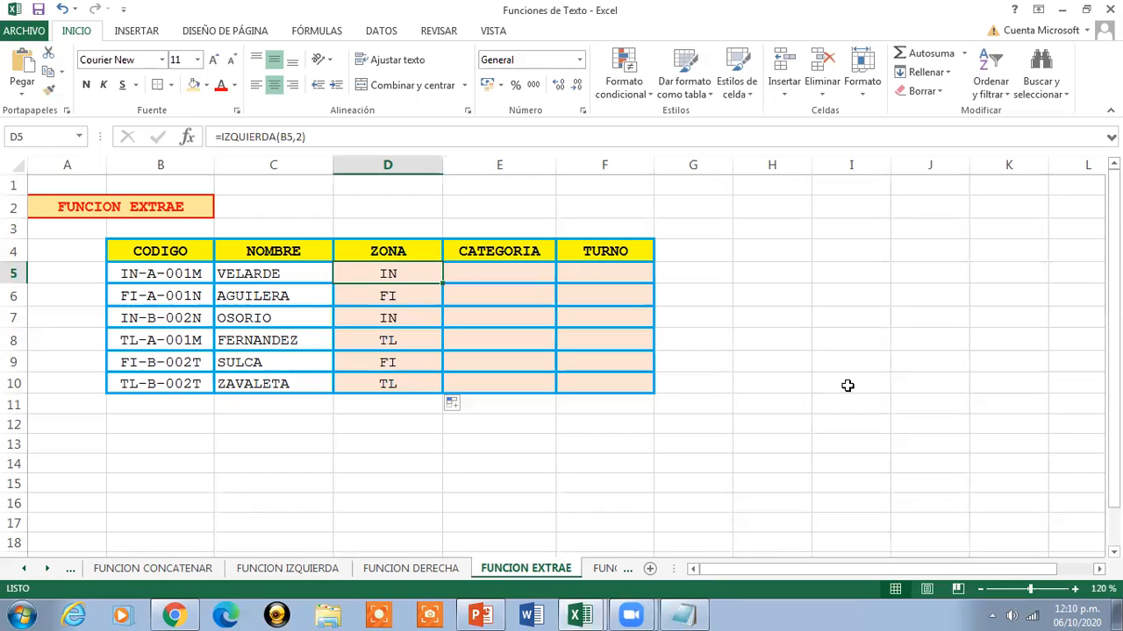
- Select E5 and consult the EXTRAE function's syntax in the Sesion de Clases Nro 9 workbook
{"action": "left_click", "coordinate": [505, 280]}
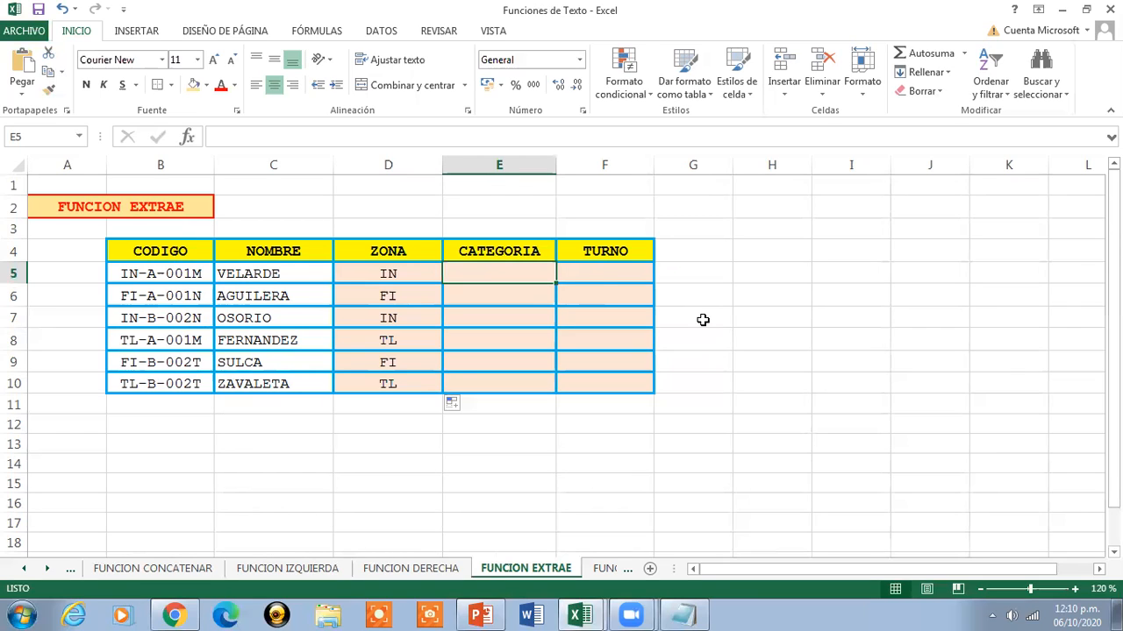
{"action": "left_click", "coordinate": [580, 616]}
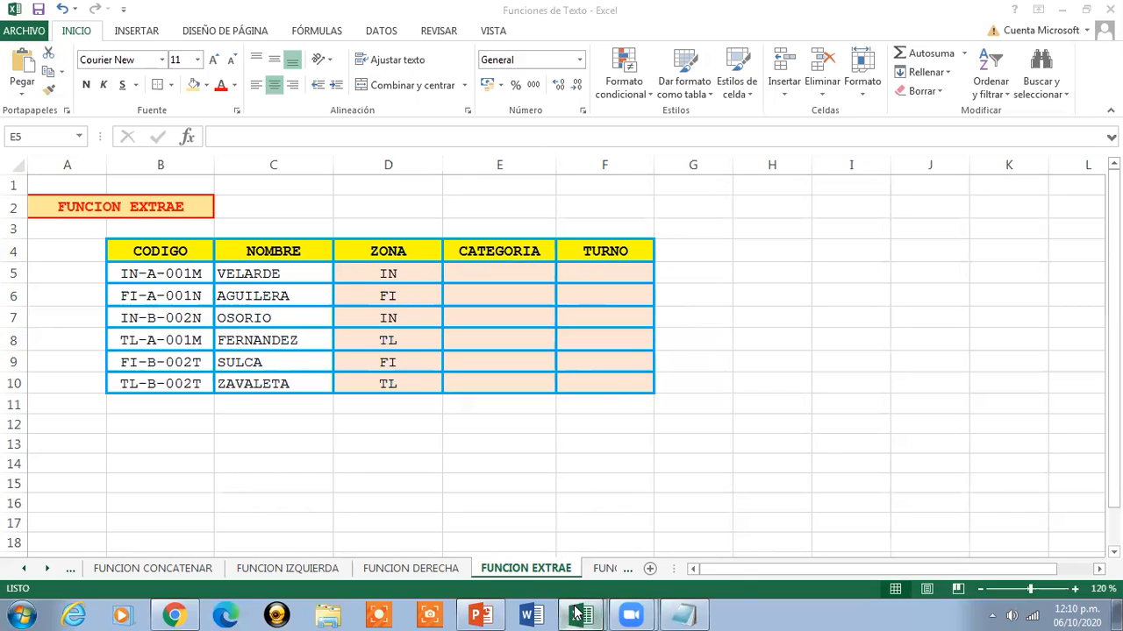
{"action": "left_click", "coordinate": [525, 551]}
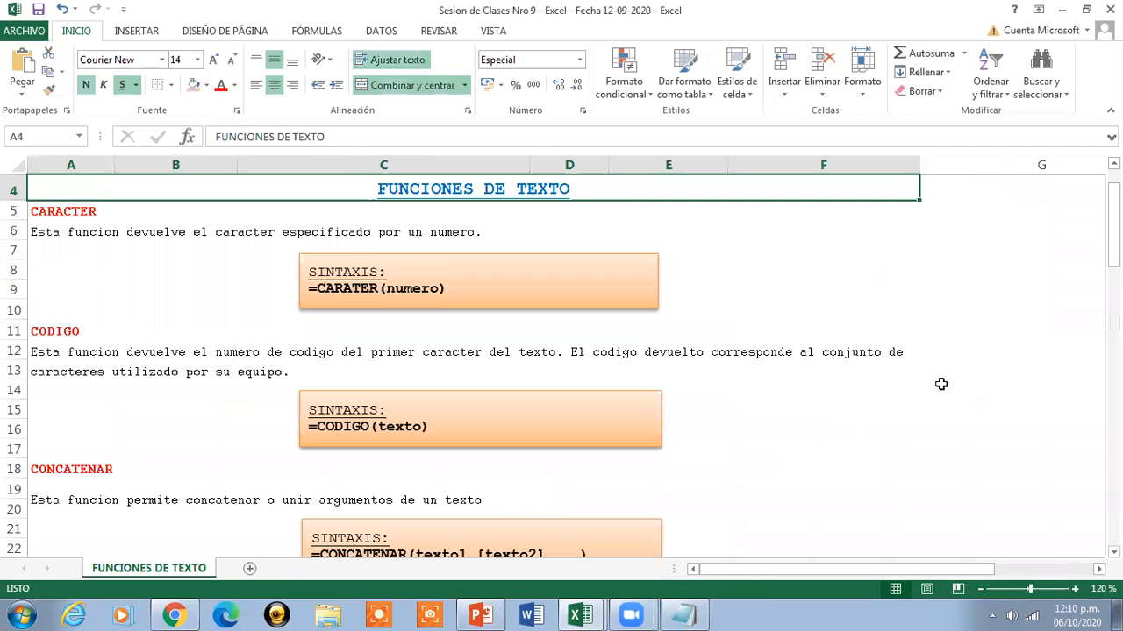
{"action": "scroll", "coordinate": [942, 384], "scroll_direction": "down", "scroll_amount": 1}
{"action": "scroll", "coordinate": [561, 366], "scroll_direction": "down", "scroll_amount": 13}
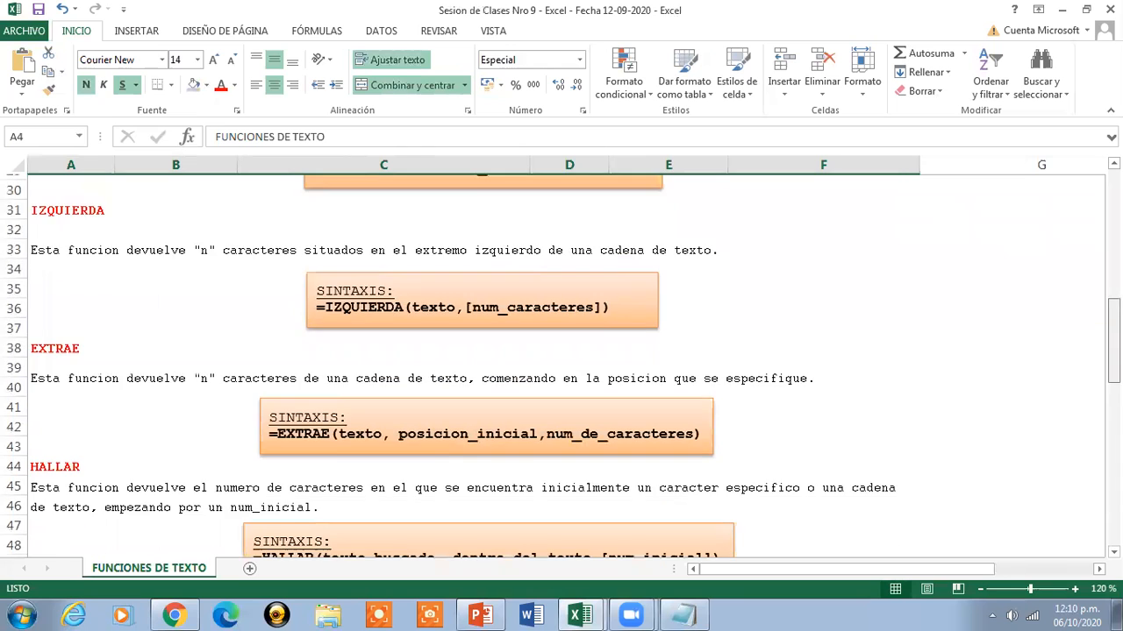
{"action": "scroll", "coordinate": [611, 455], "scroll_direction": "up", "scroll_amount": 5}
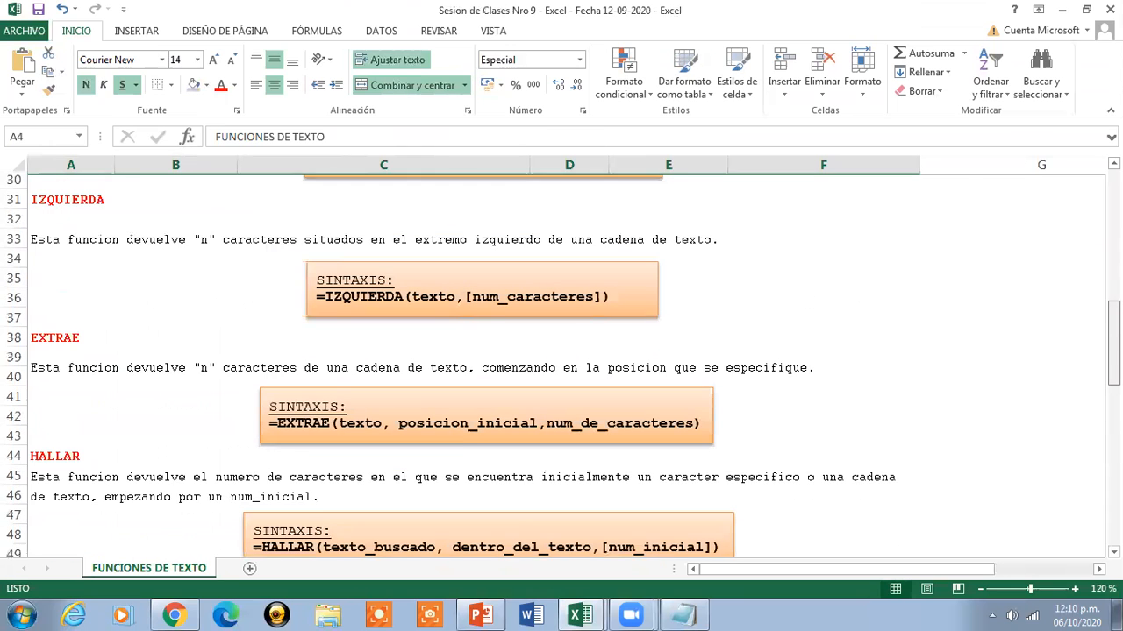
{"action": "left_click", "coordinate": [570, 376]}
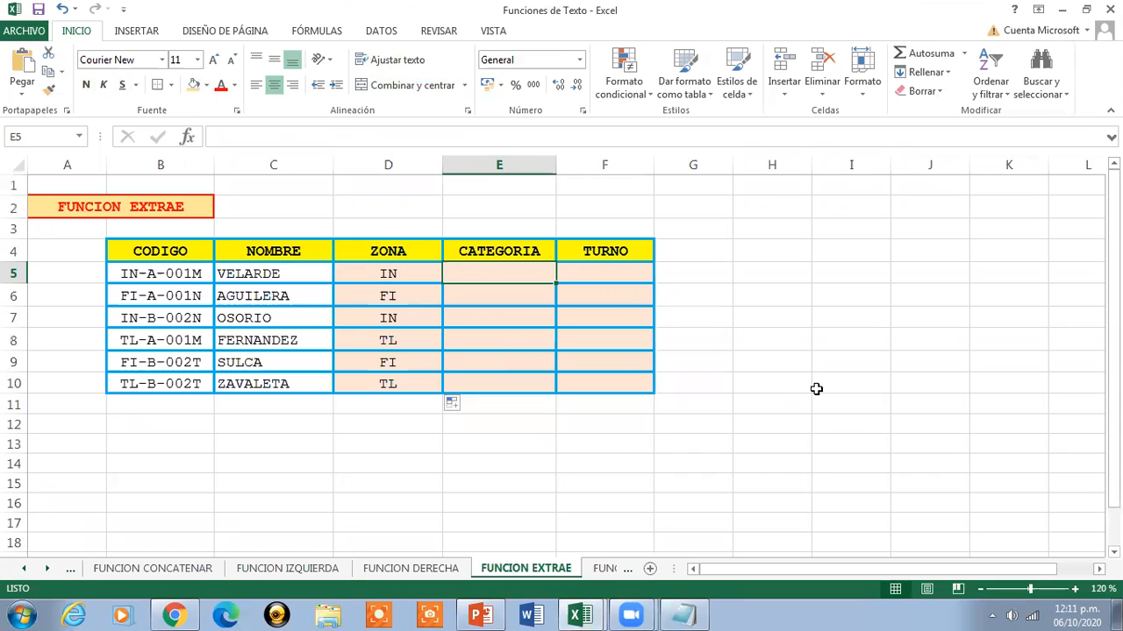
- Enter =EXTRAE(B5,4,1) in E5 of the Funciones de Texto workbook to extract the code's fourth character as the CATEGORIA
{"action": "type", "text": "="}
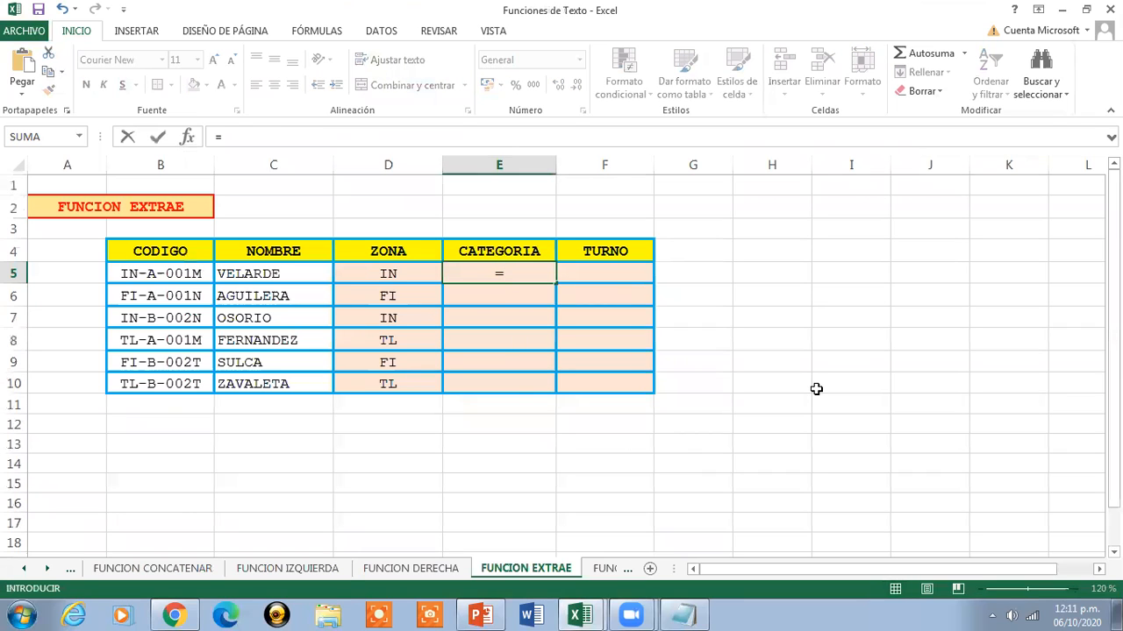
{"action": "type", "text": "EXTRAE"}
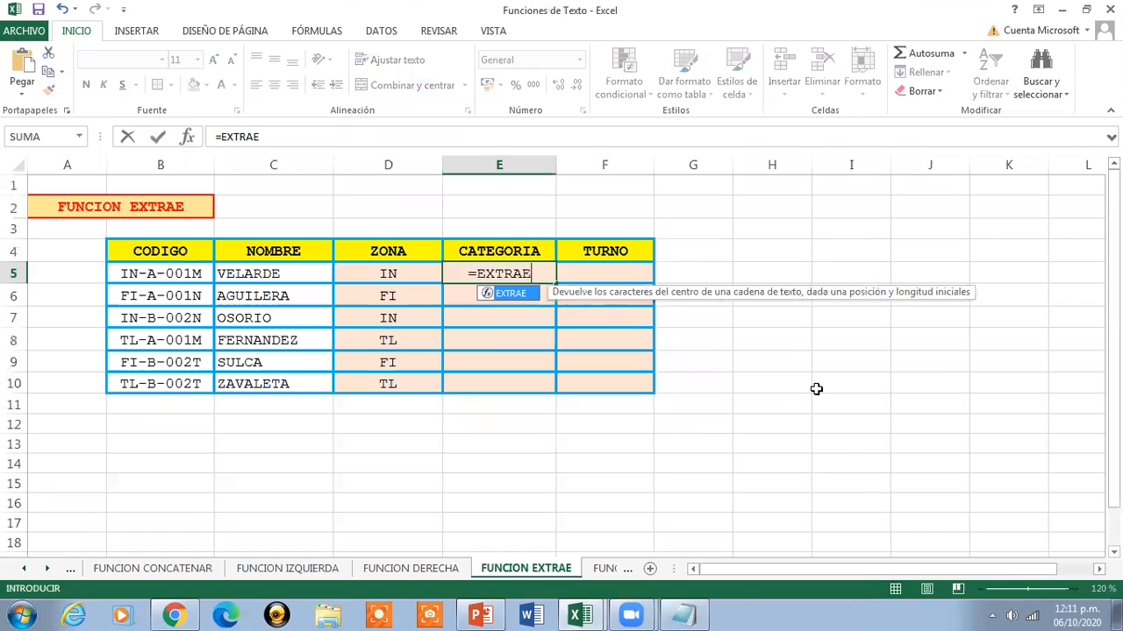
{"action": "type", "text": "("}
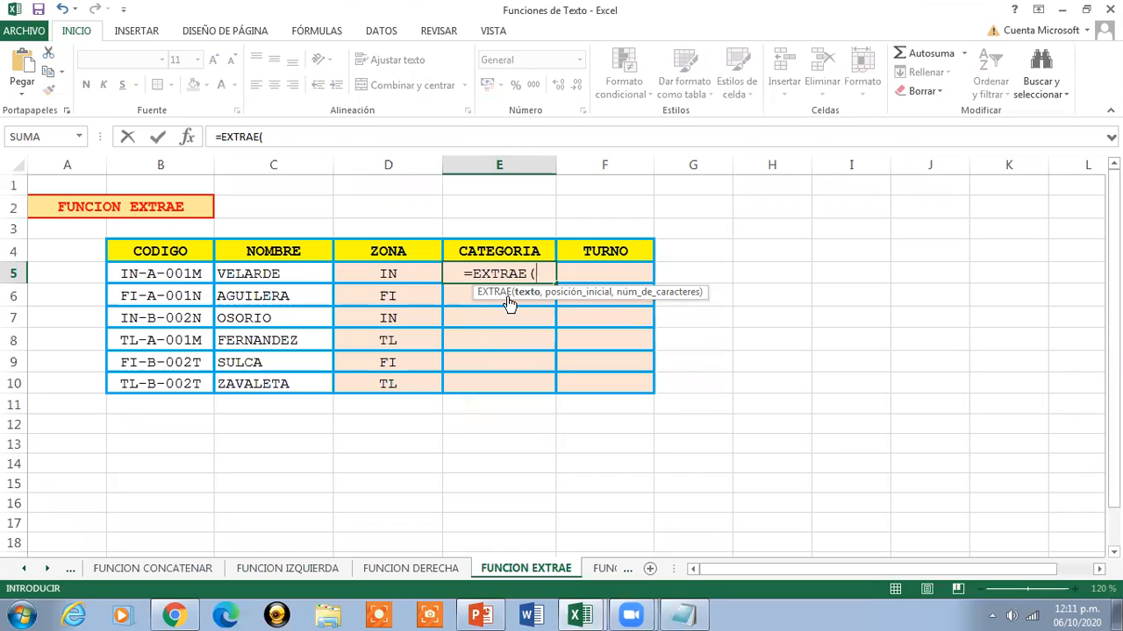
{"action": "left_click", "coordinate": [180, 275]}
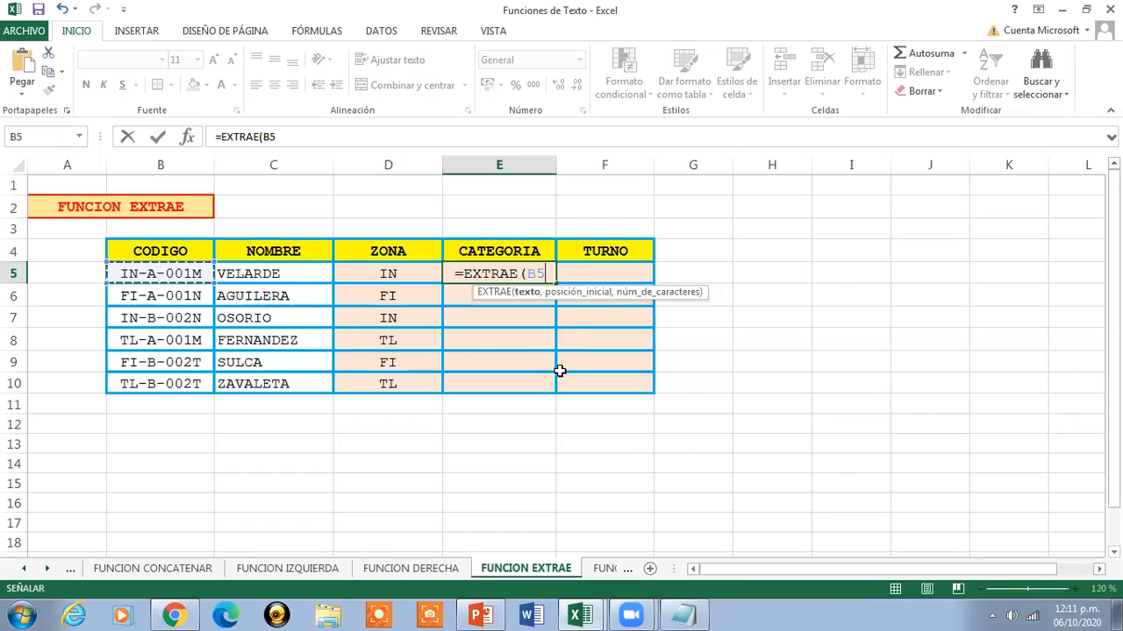
{"action": "type", "text": ","}
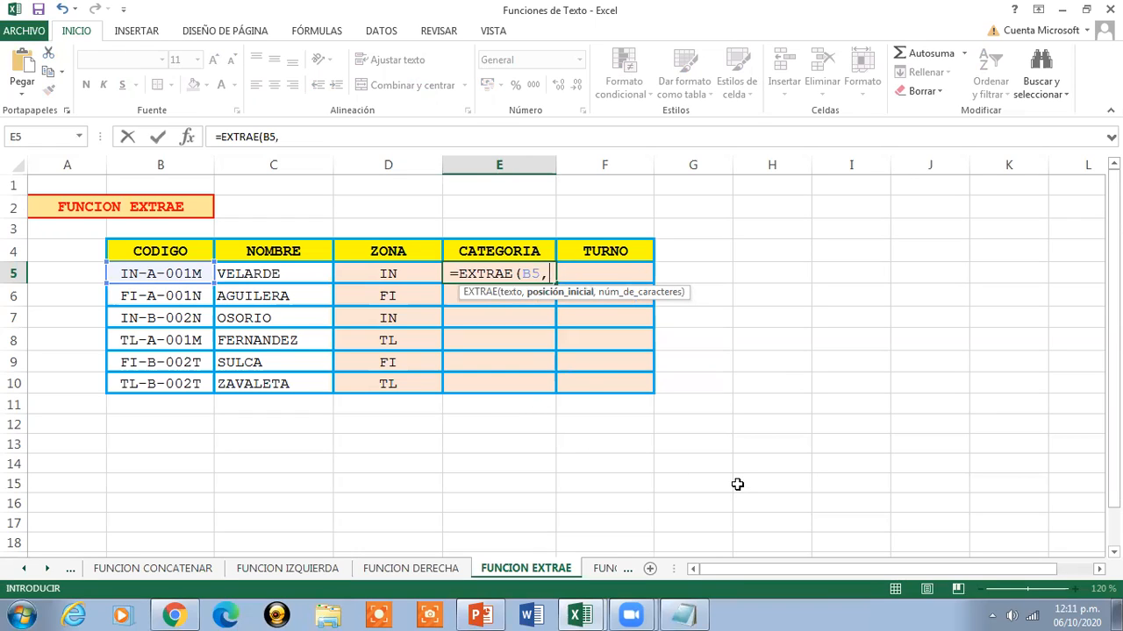
{"action": "type", "text": "4"}
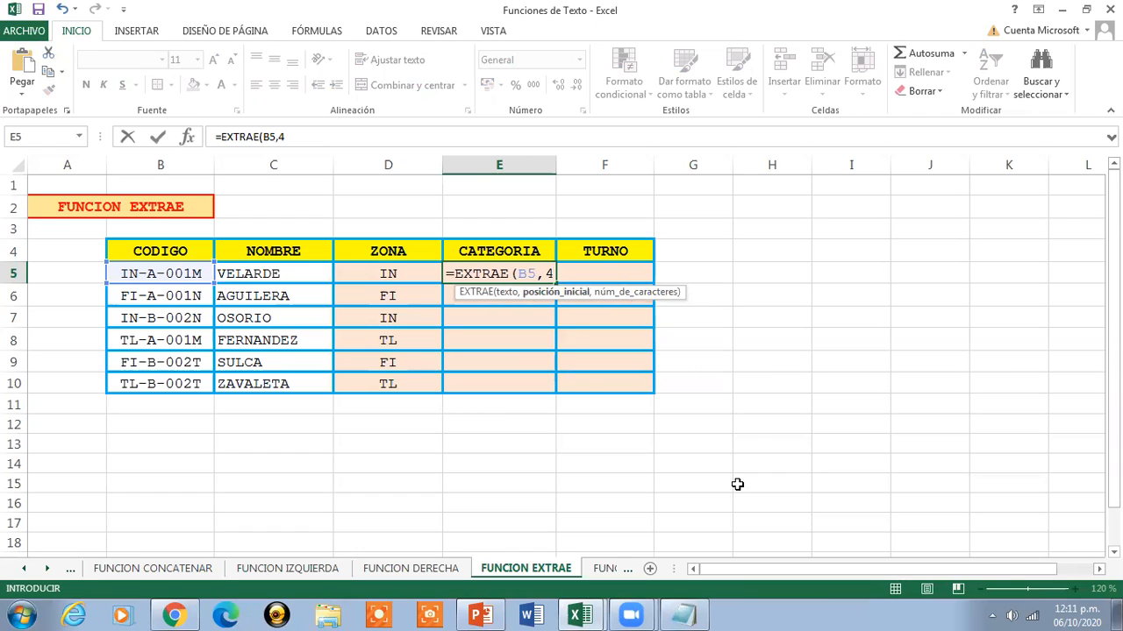
{"action": "type", "text": ",1"}
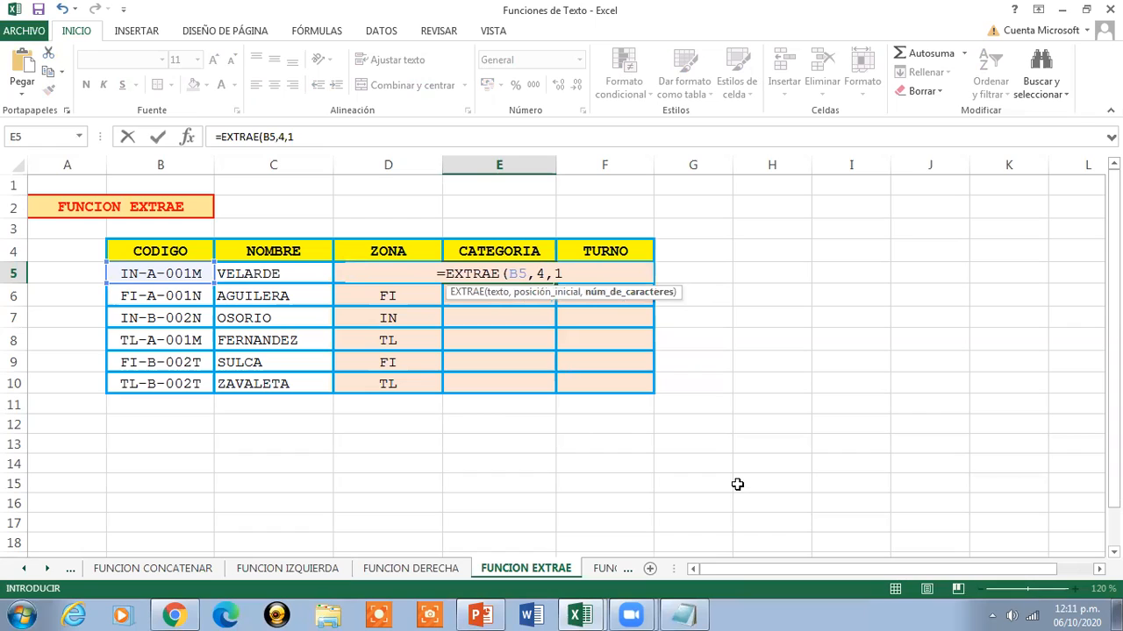
{"action": "type", "text": ")"}
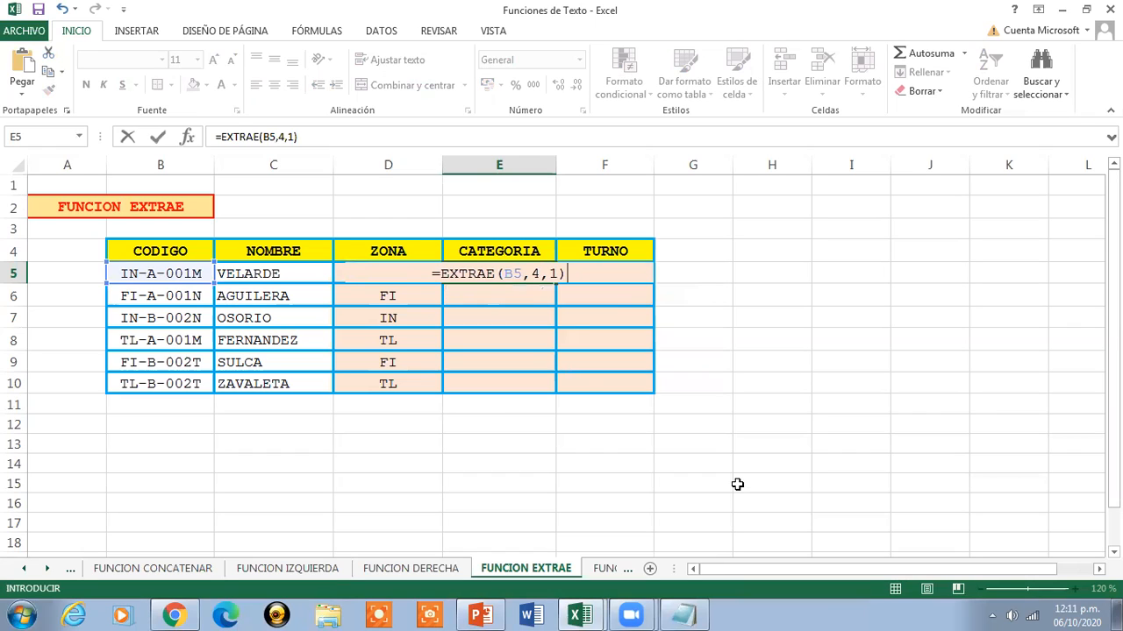
{"action": "key", "text": "Return"}
{"action": "left_click", "coordinate": [507, 277]}
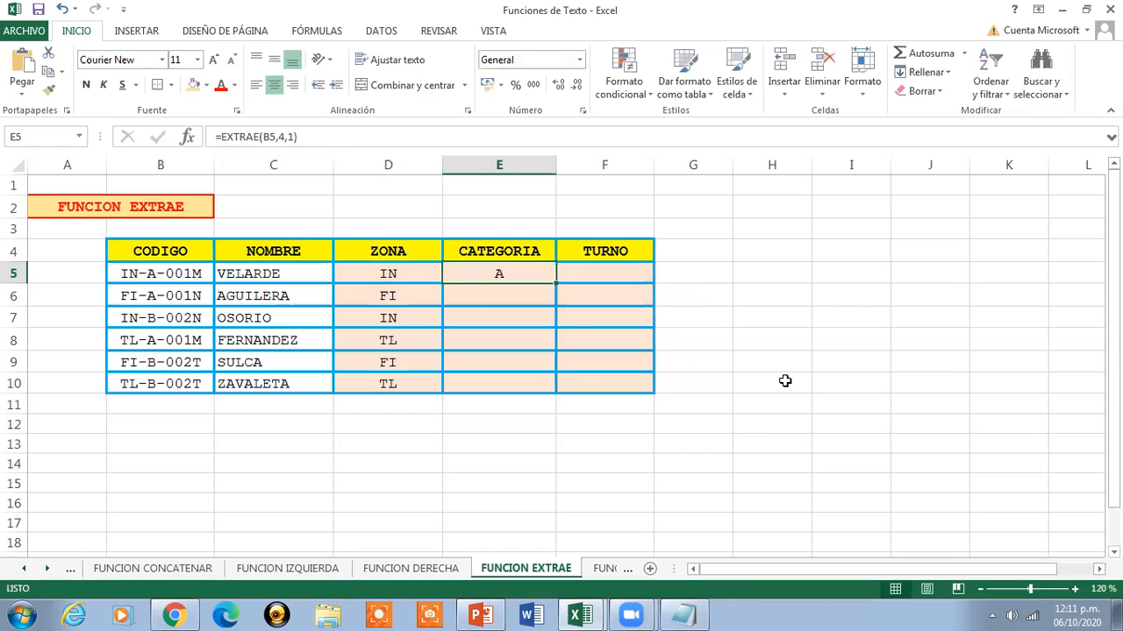
- Copy the EXTRAE formula from E5 down the CATEGORIA column through E10
{"action": "left_click", "coordinate": [332, 133]}
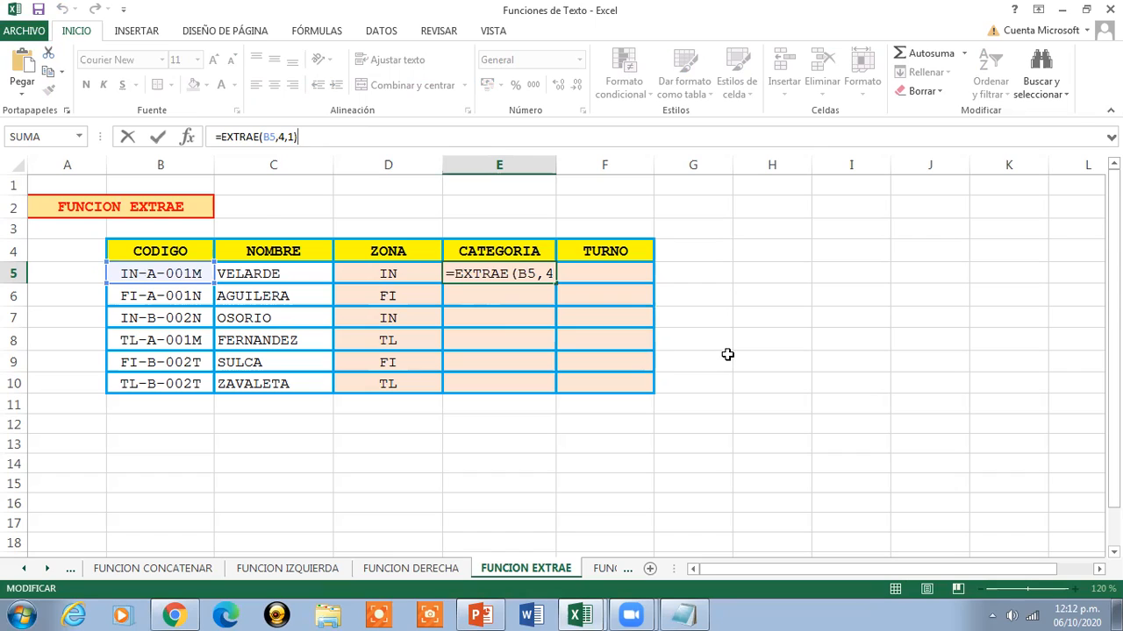
{"action": "key", "text": "Return"}
{"action": "left_click", "coordinate": [519, 272]}
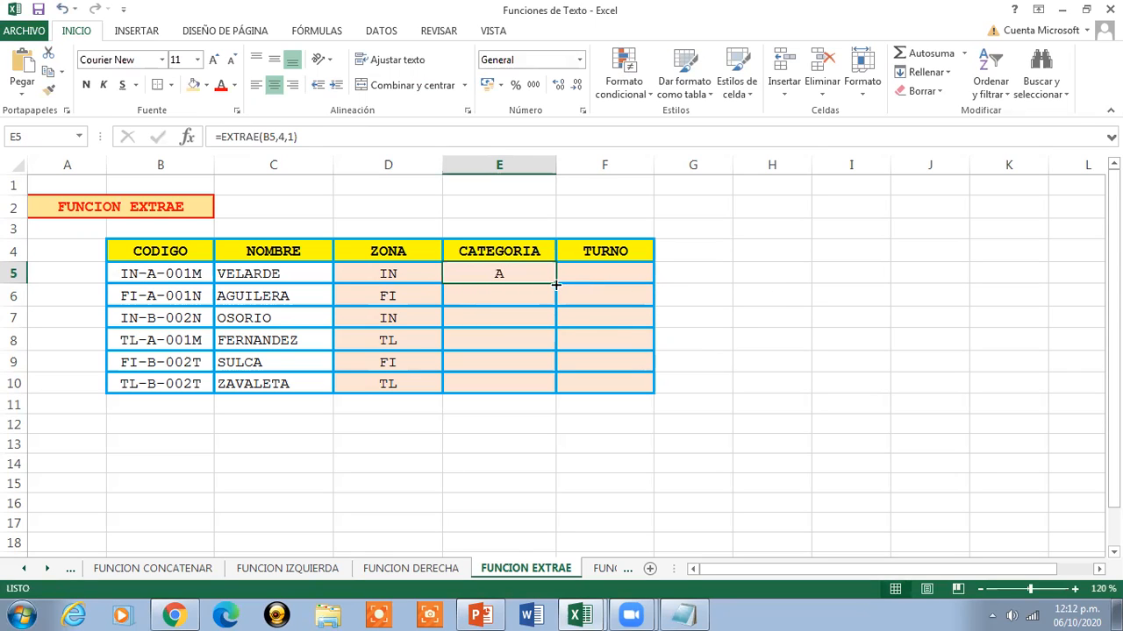
{"action": "left_click_drag", "start_coordinate": [556, 284], "coordinate": [544, 383]}
{"action": "left_click", "coordinate": [544, 276]}
{"action": "left_click_drag", "start_coordinate": [556, 284], "coordinate": [553, 394]}
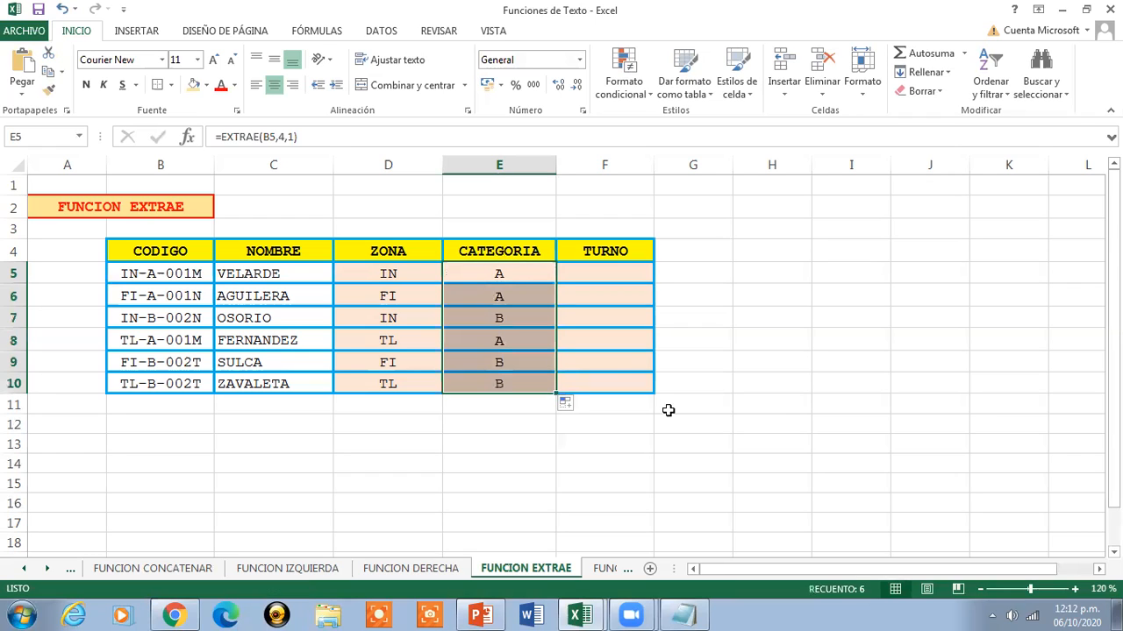
- Examine the copied EXTRAE formulas in the CATEGORIA column cell by cell, from E5 through E10
{"action": "left_click", "coordinate": [524, 270]}
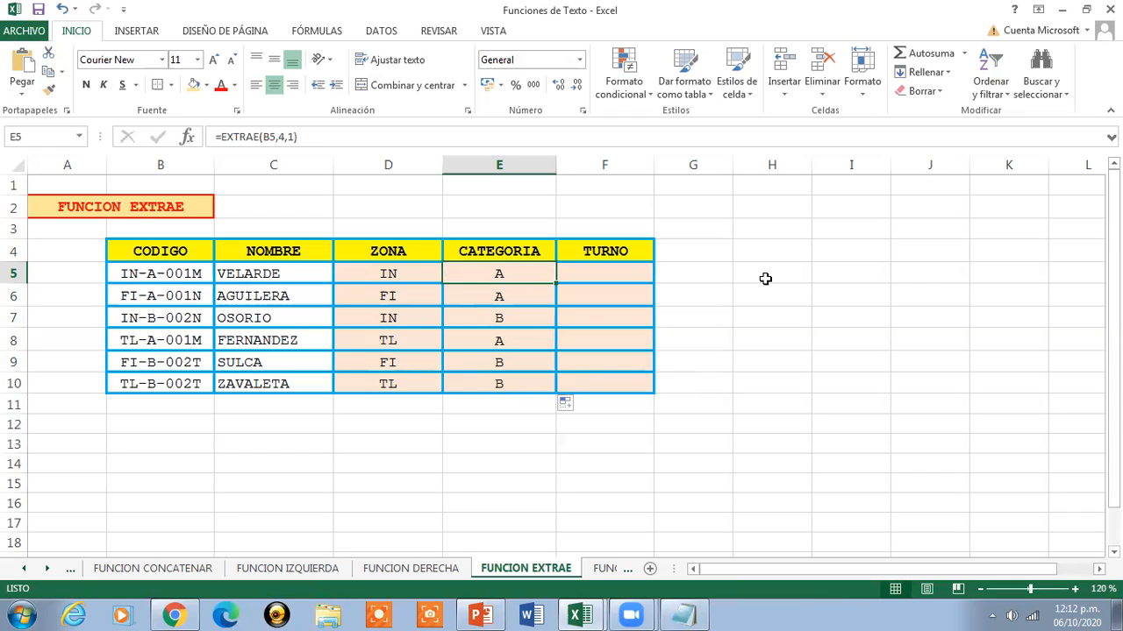
{"action": "key", "text": "Down"}
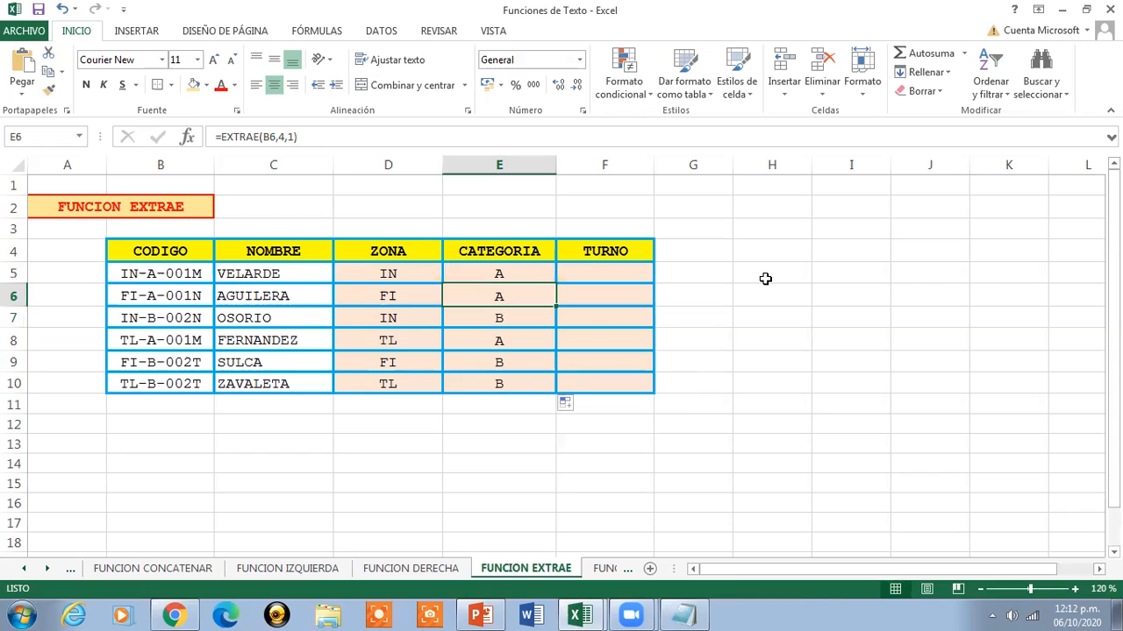
{"action": "key", "text": "Down"}
{"action": "key", "text": "Down"}
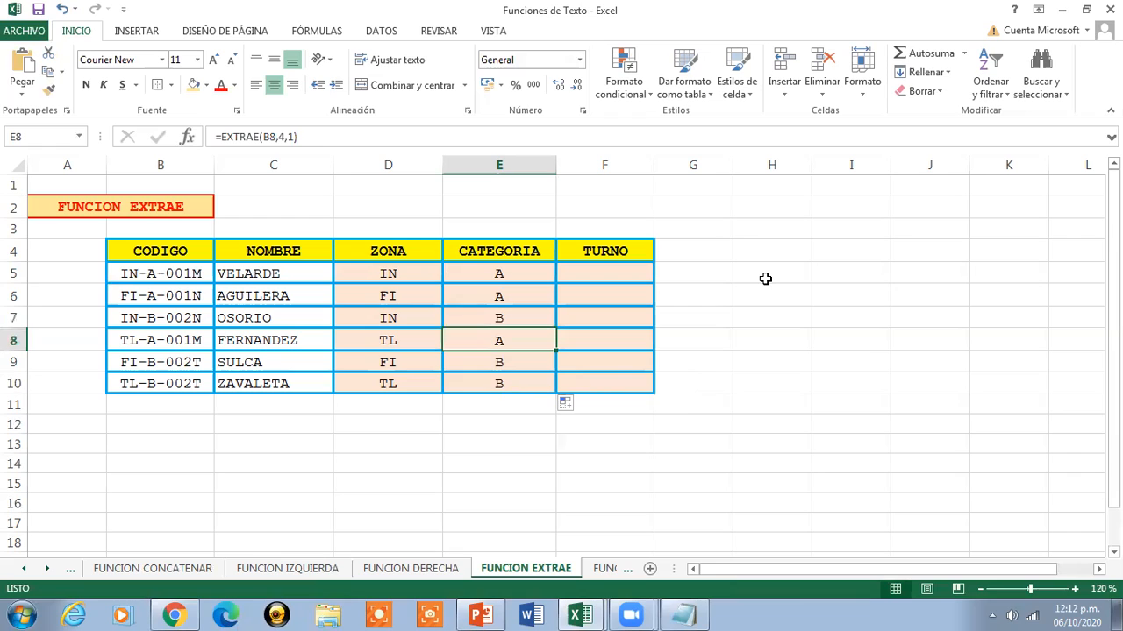
{"action": "key", "text": "Down"}
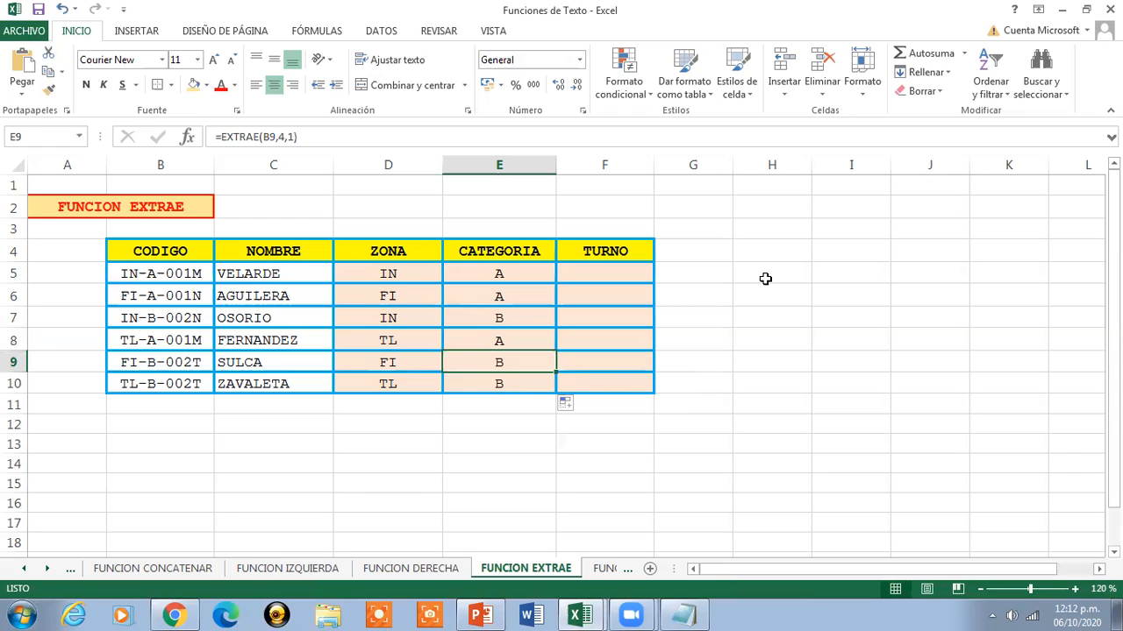
{"action": "key", "text": "Down"}
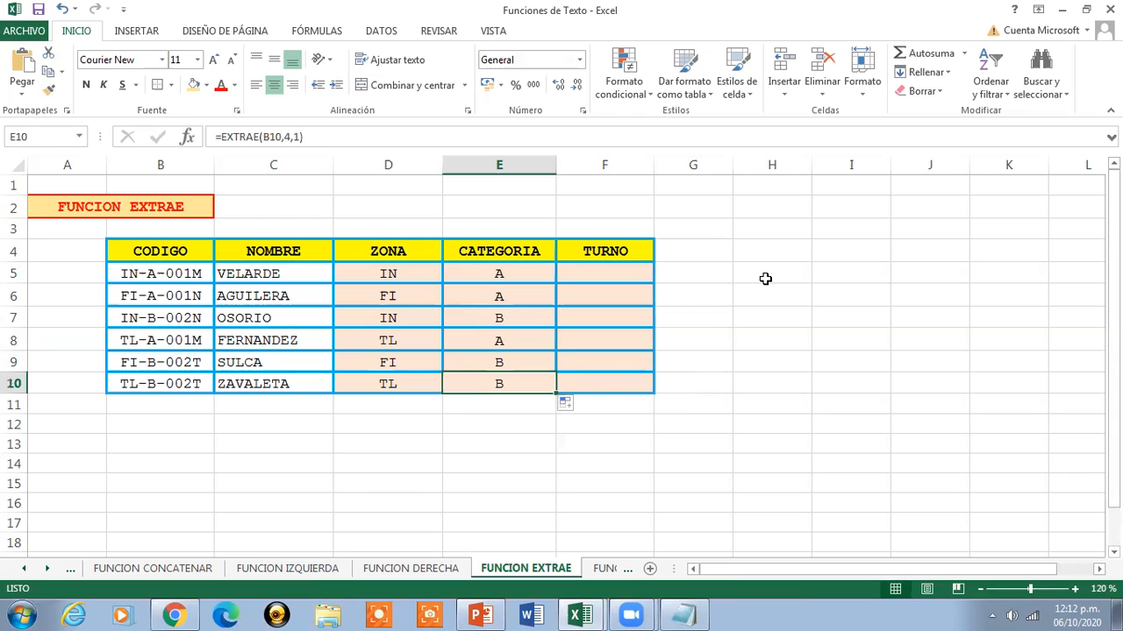
{"action": "left_click", "coordinate": [497, 274]}
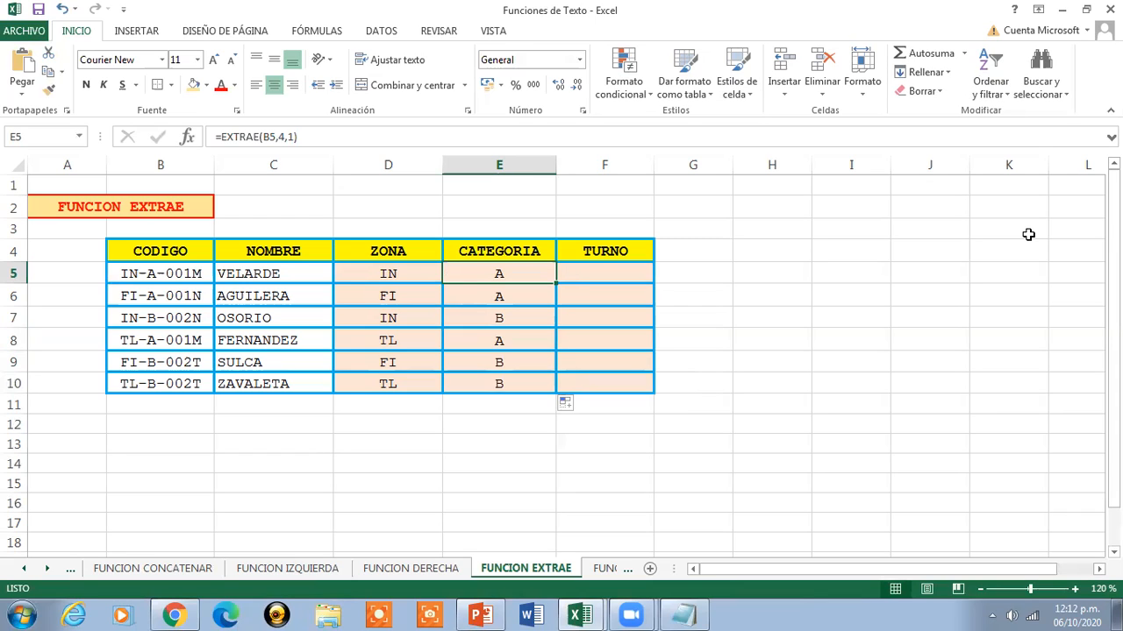
- Enter the formula =DERECHA(B5,4) in the first TURNO cell, F5
{"action": "key", "text": "Right"}
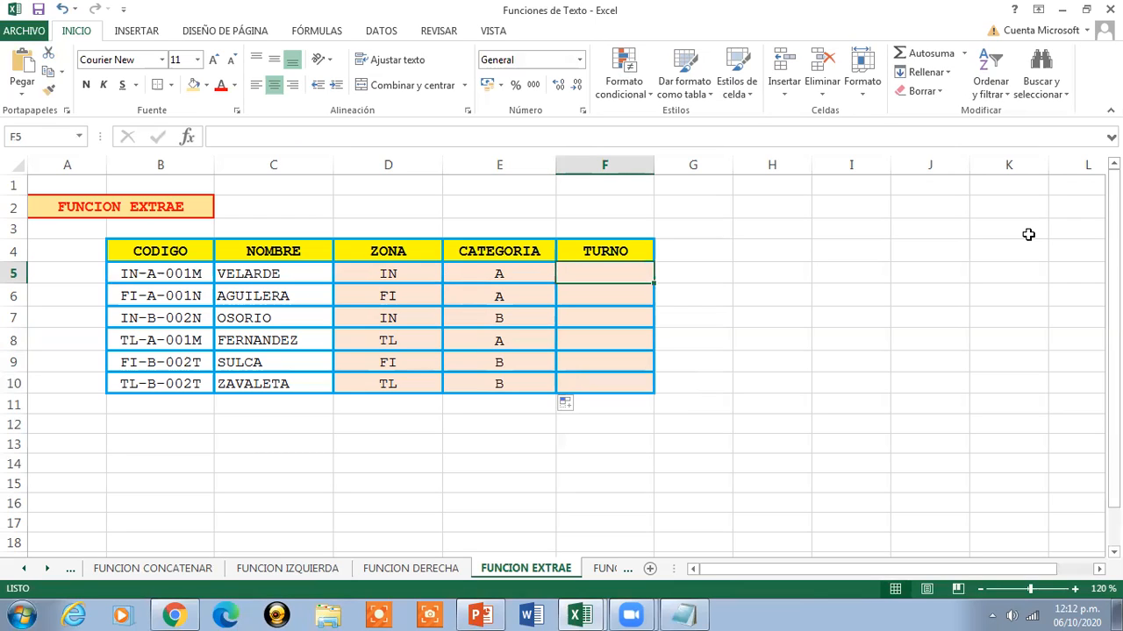
{"action": "type", "text": "="}
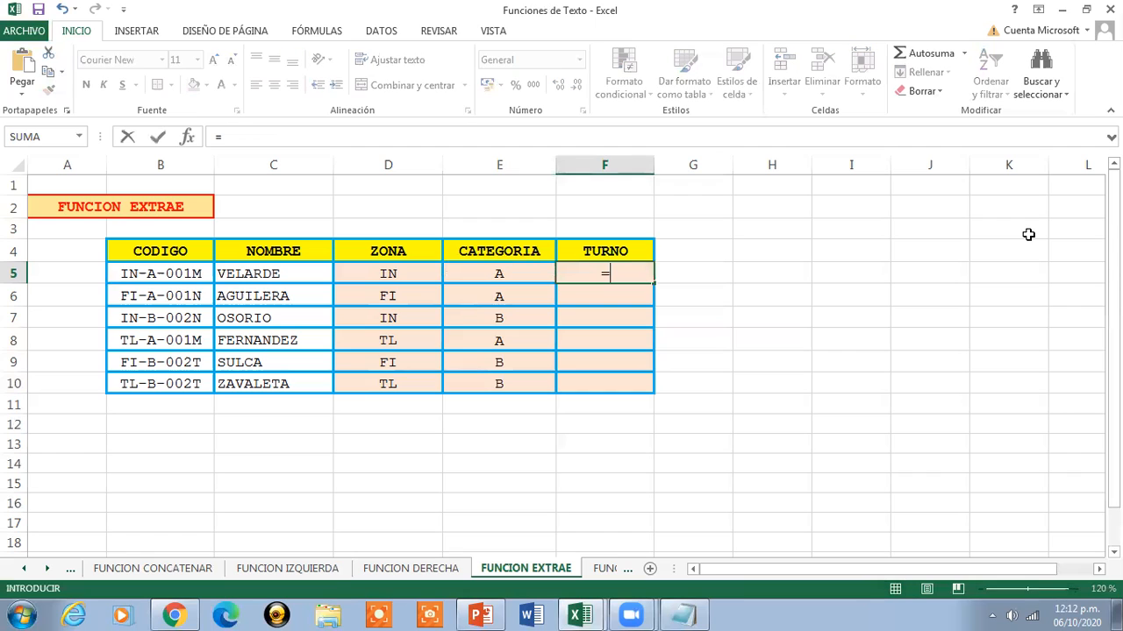
{"action": "type", "text": "DERECHA("}
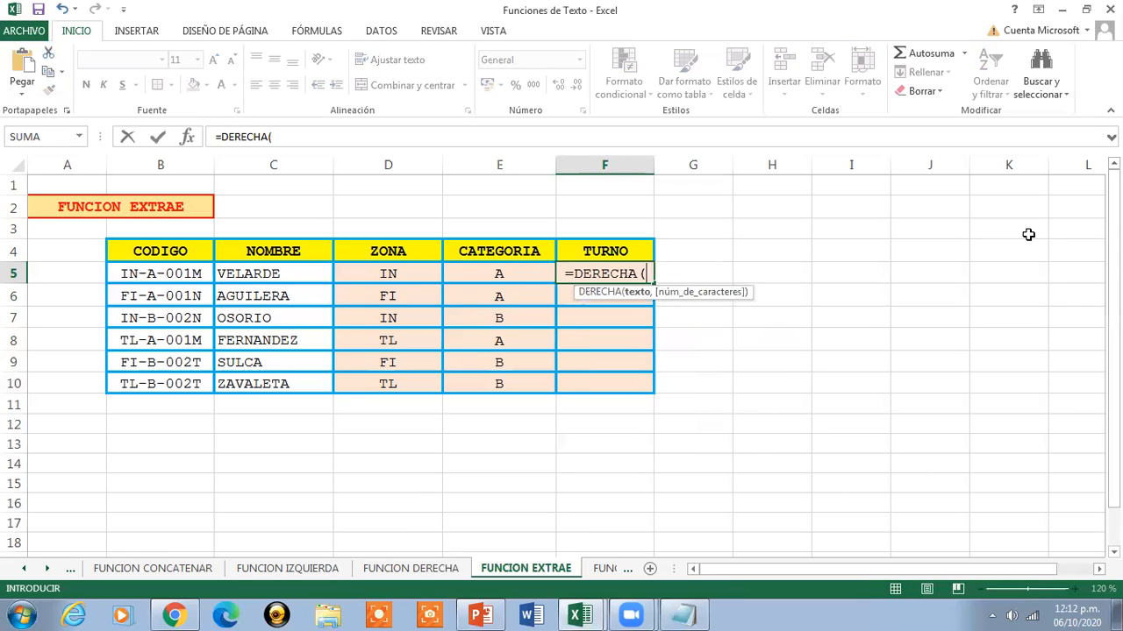
{"action": "left_click", "coordinate": [158, 274]}
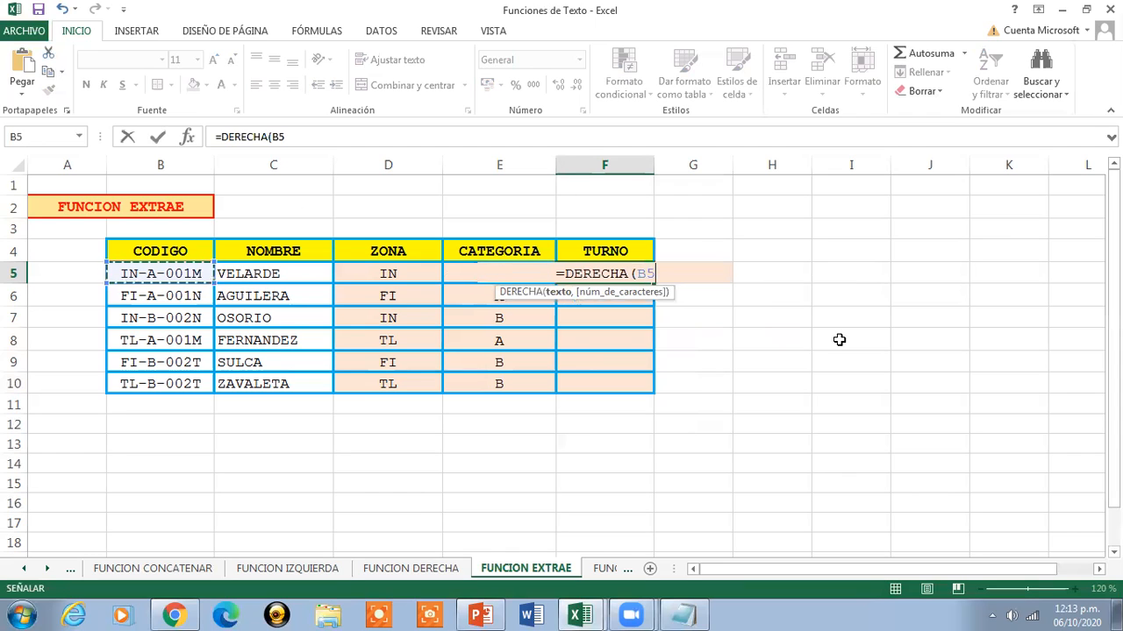
{"action": "type", "text": ",1"}
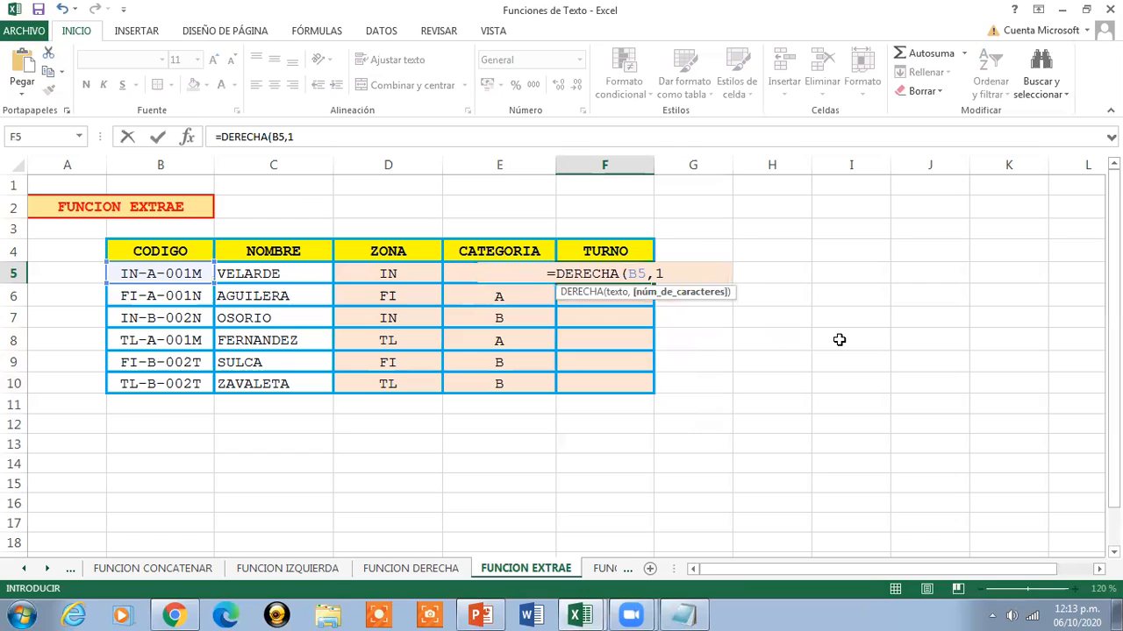
{"action": "type", "text": ")"}
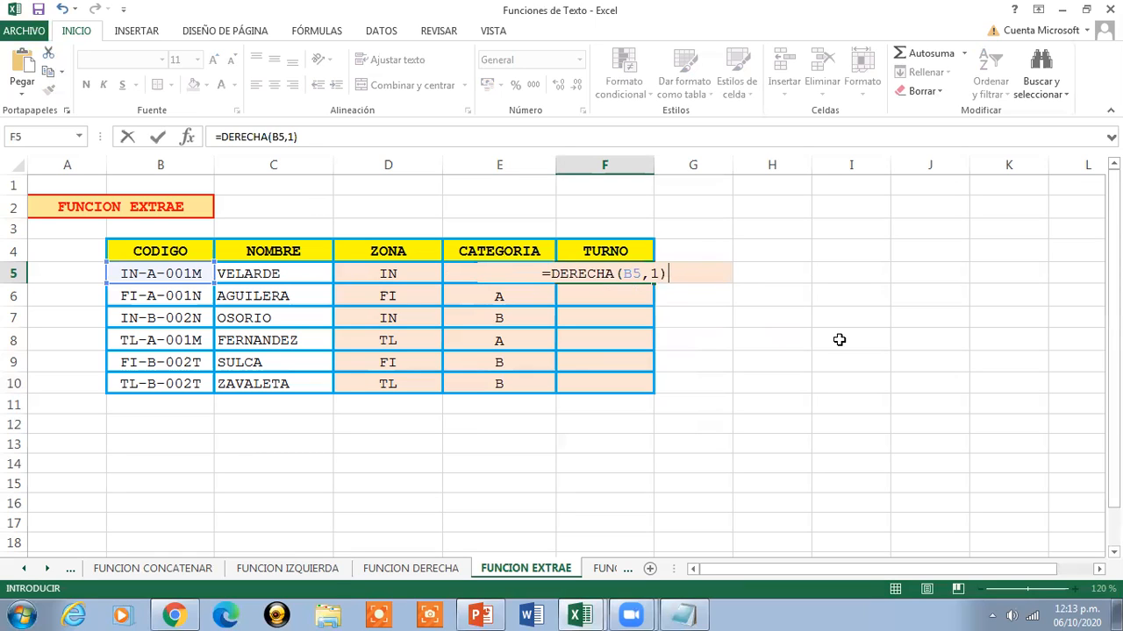
{"action": "key", "text": "BackSpace"}
{"action": "key", "text": "BackSpace"}
{"action": "type", "text": "4)"}
{"action": "key", "text": "Return"}
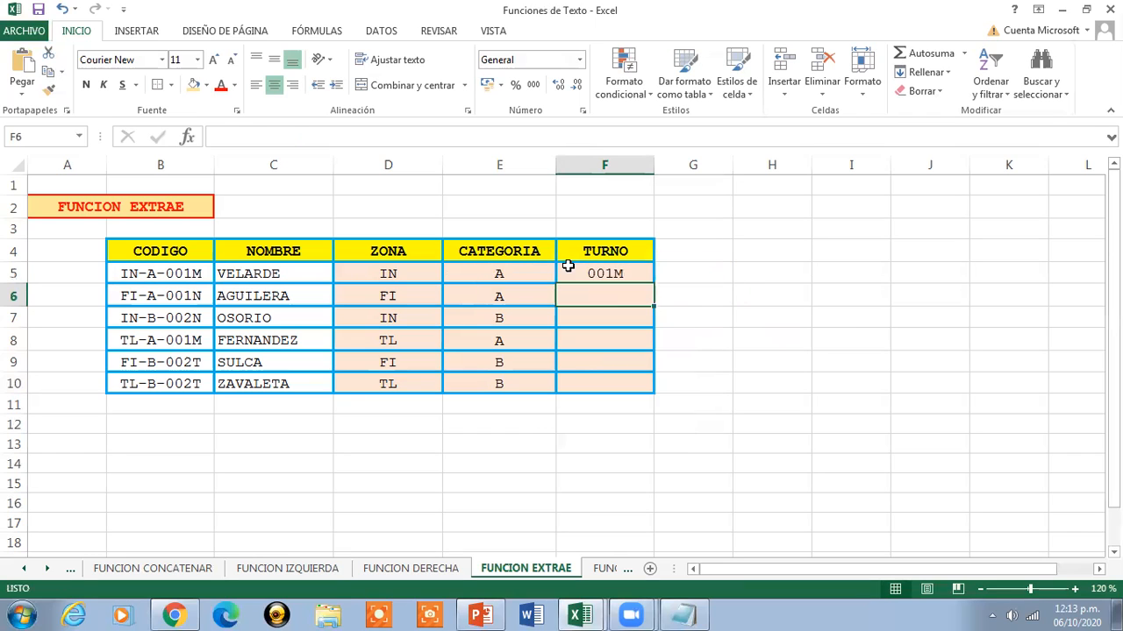
- Set the character count of the DERECHA formula in F5 to 1
{"action": "left_click", "coordinate": [567, 267]}
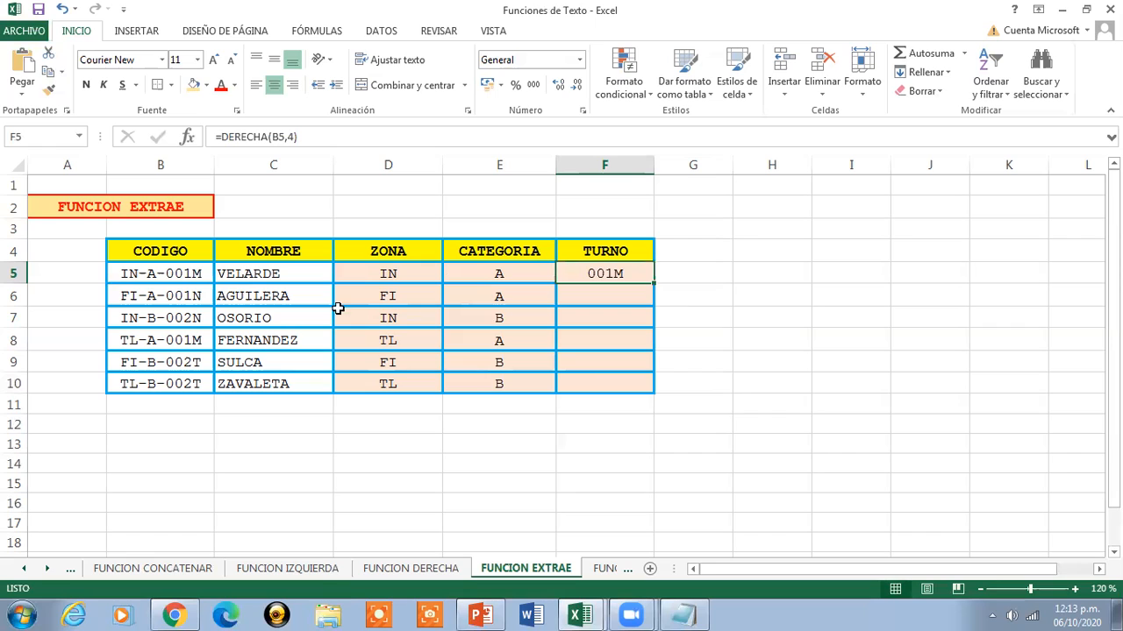
{"action": "left_click", "coordinate": [166, 279]}
{"action": "left_click", "coordinate": [291, 138]}
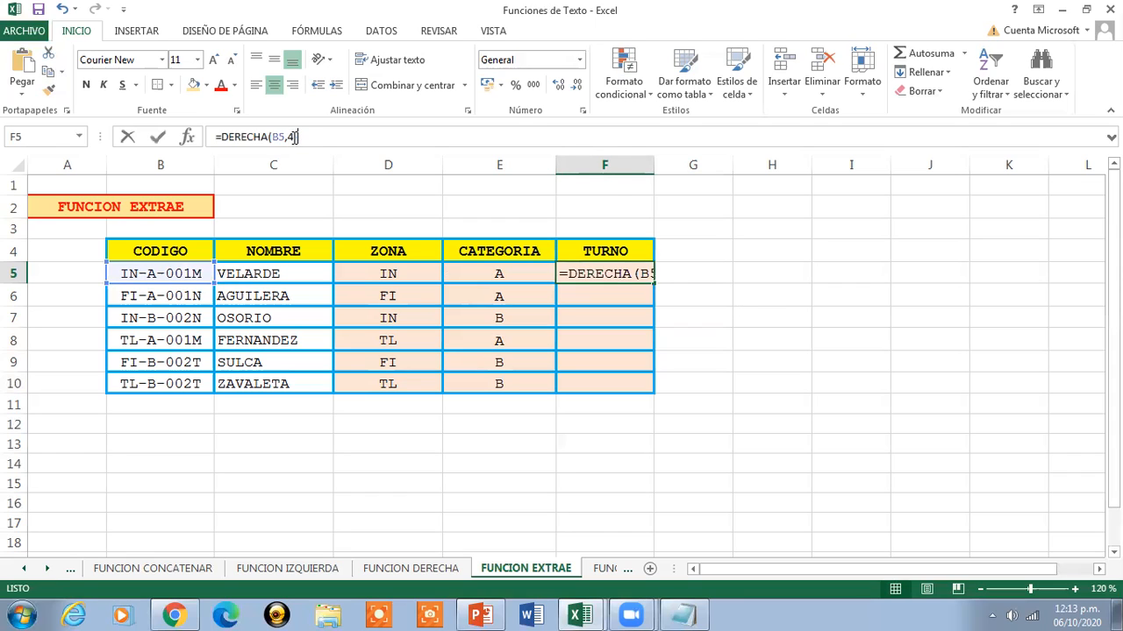
{"action": "key", "text": "BackSpace"}
{"action": "type", "text": "1"}
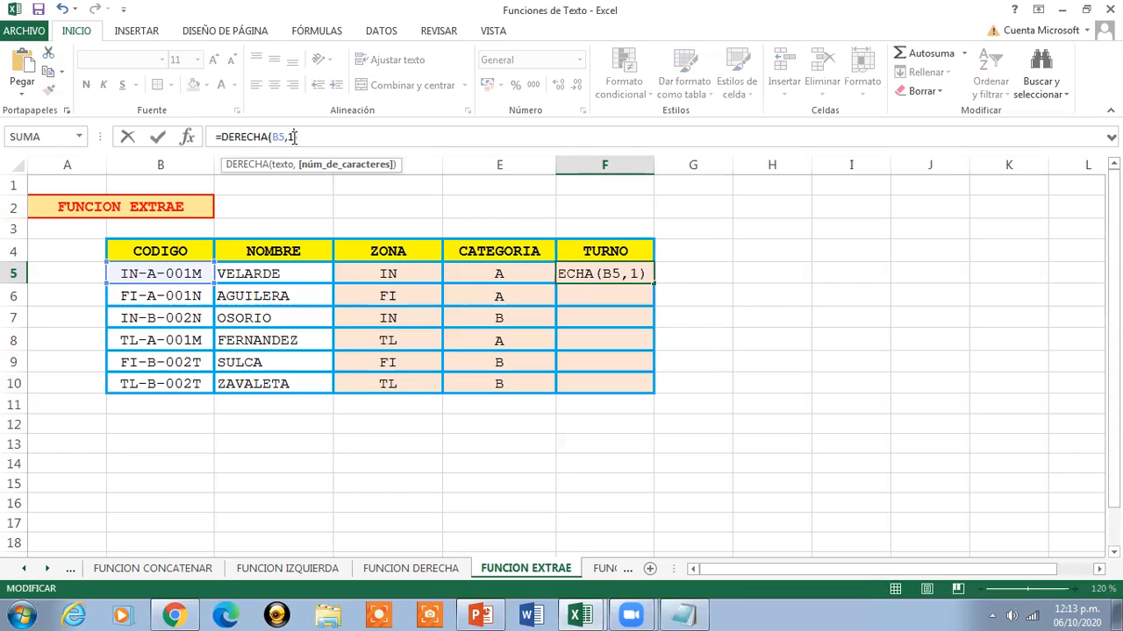
{"action": "key", "text": "Return"}
- Copy the DERECHA formula from F5 down the TURNO column through F10
{"action": "left_click", "coordinate": [608, 273]}
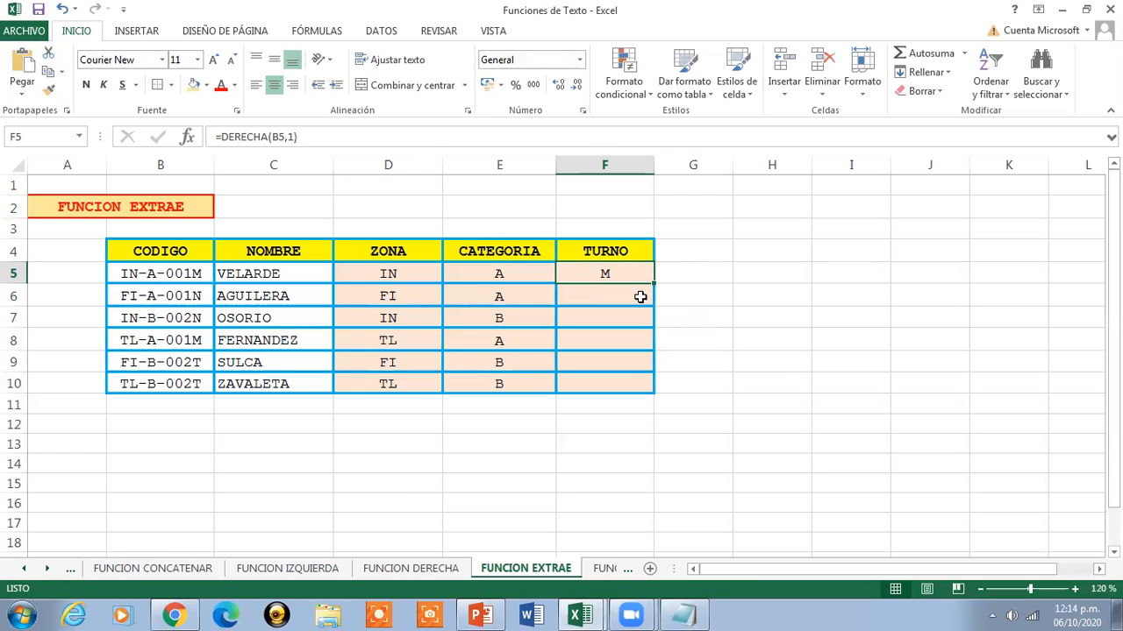
{"action": "left_click_drag", "start_coordinate": [654, 285], "coordinate": [646, 391]}
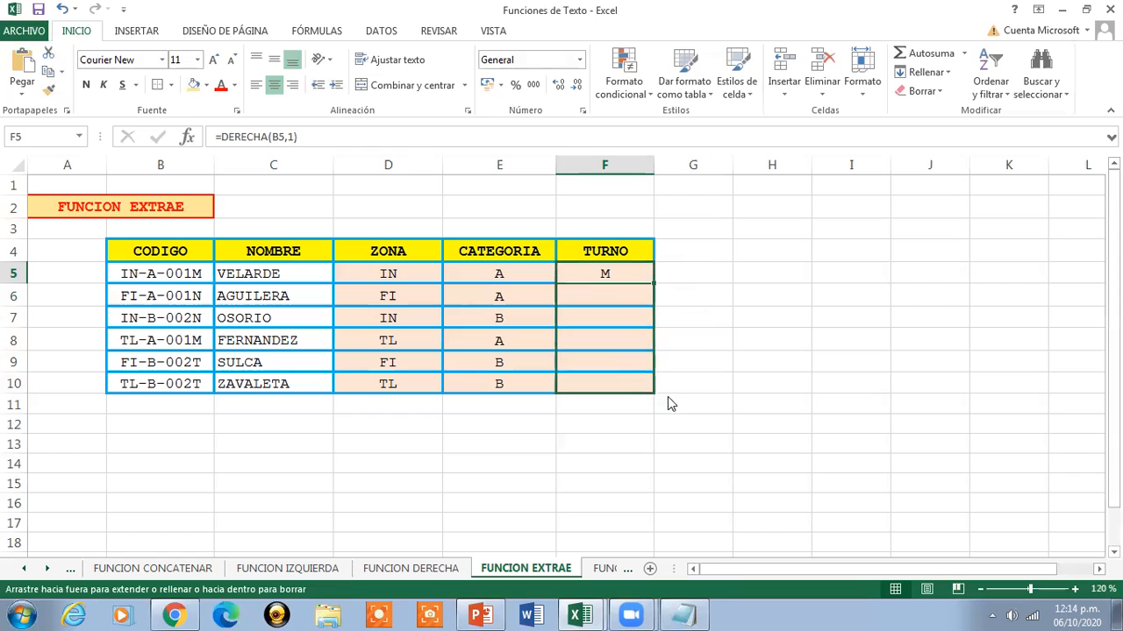
{"action": "left_click", "coordinate": [626, 273]}
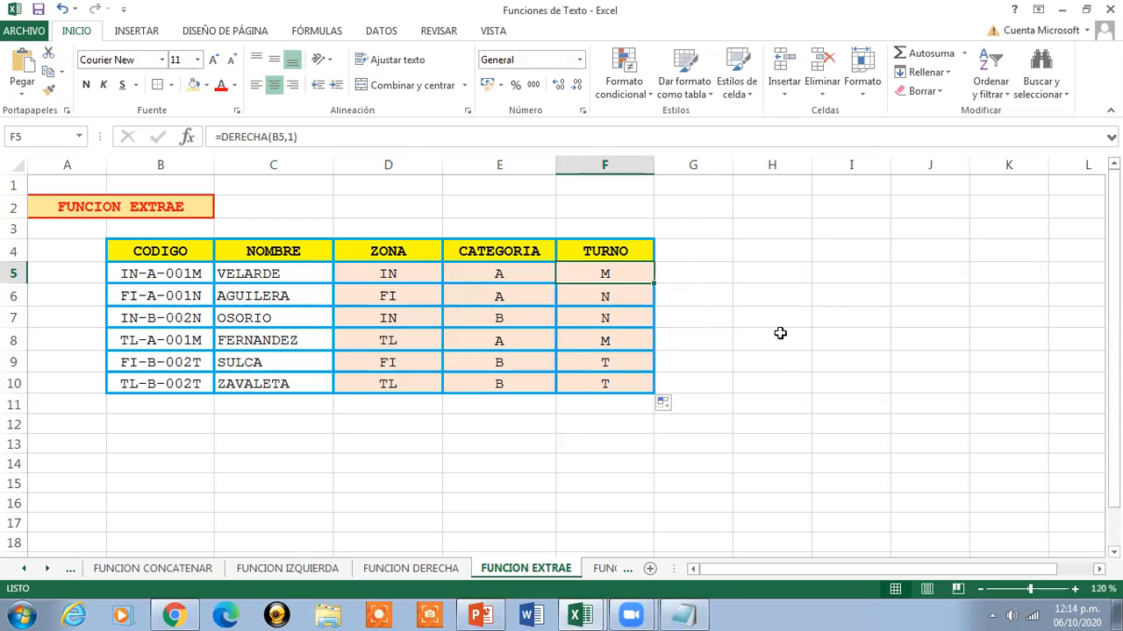
- Change the number of characters in F5's DERECHA formula to 4
{"action": "left_click", "coordinate": [291, 138]}
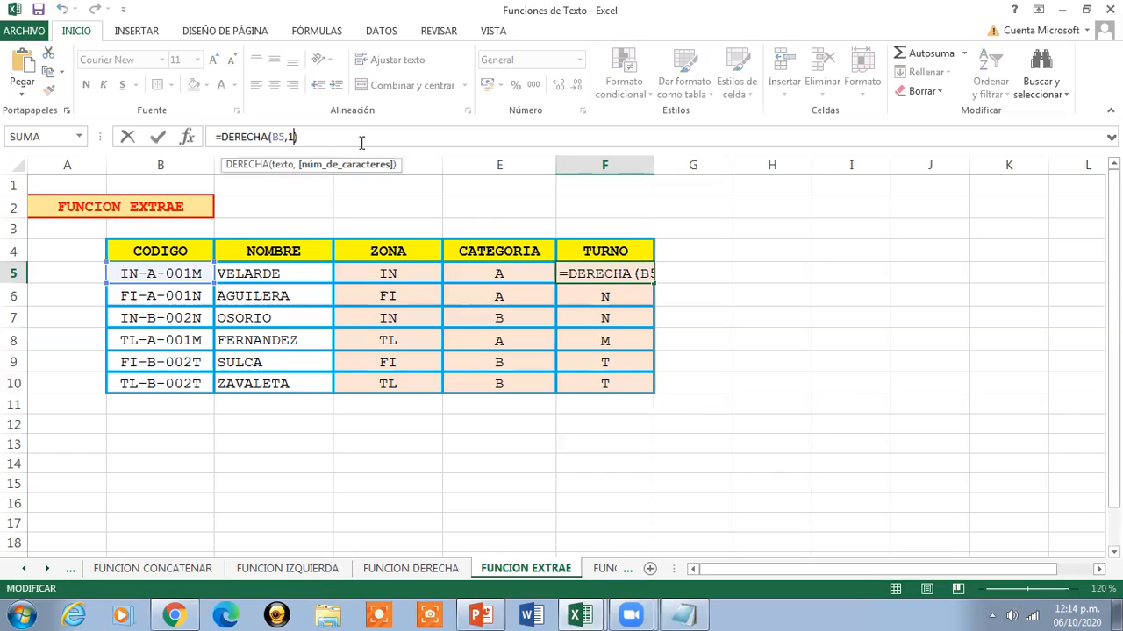
{"action": "key", "text": "BackSpace"}
{"action": "type", "text": "4"}
{"action": "key", "text": "Return"}
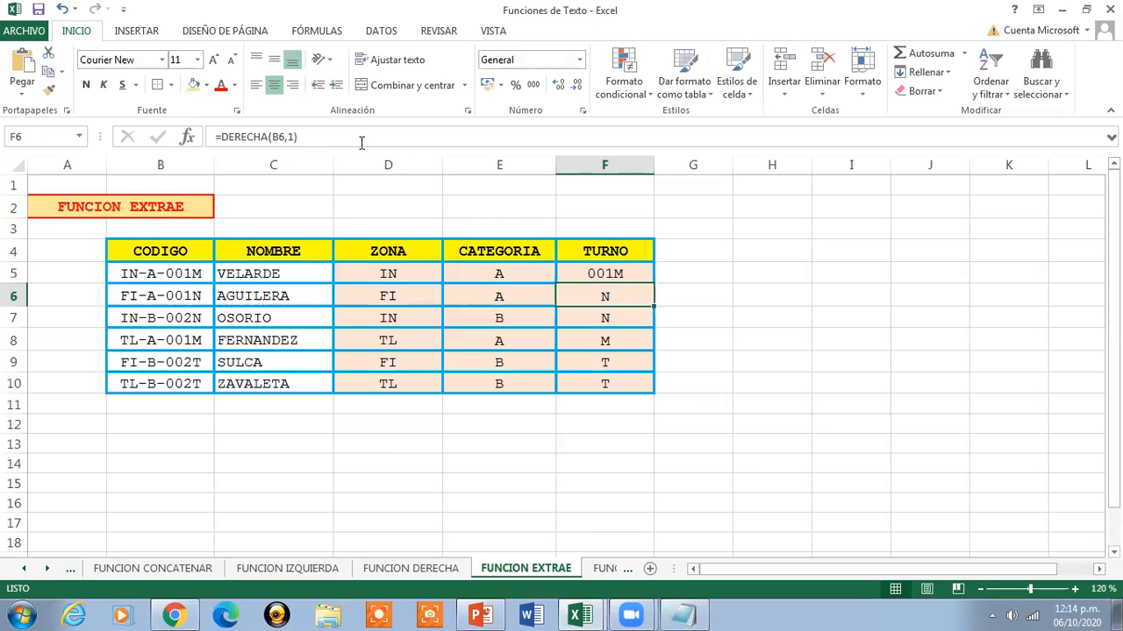
- Restore the DERECHA formula in F5 to extract 1 character
{"action": "left_click", "coordinate": [624, 273]}
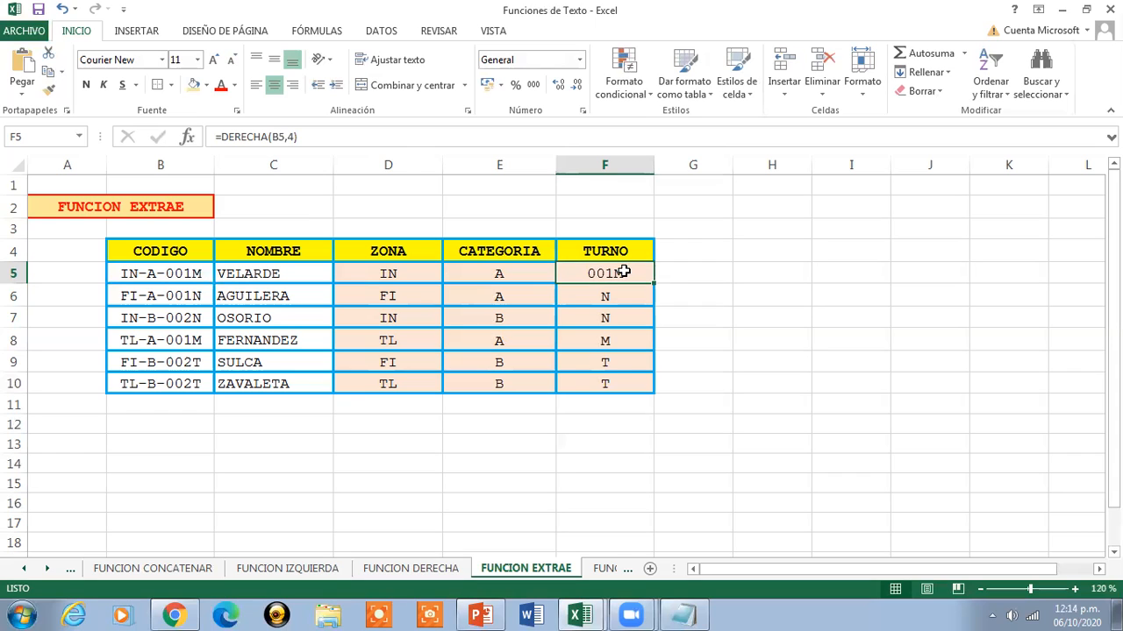
{"action": "left_click", "coordinate": [294, 138]}
{"action": "key", "text": "BackSpace"}
{"action": "type", "text": "1"}
{"action": "key", "text": "Return"}
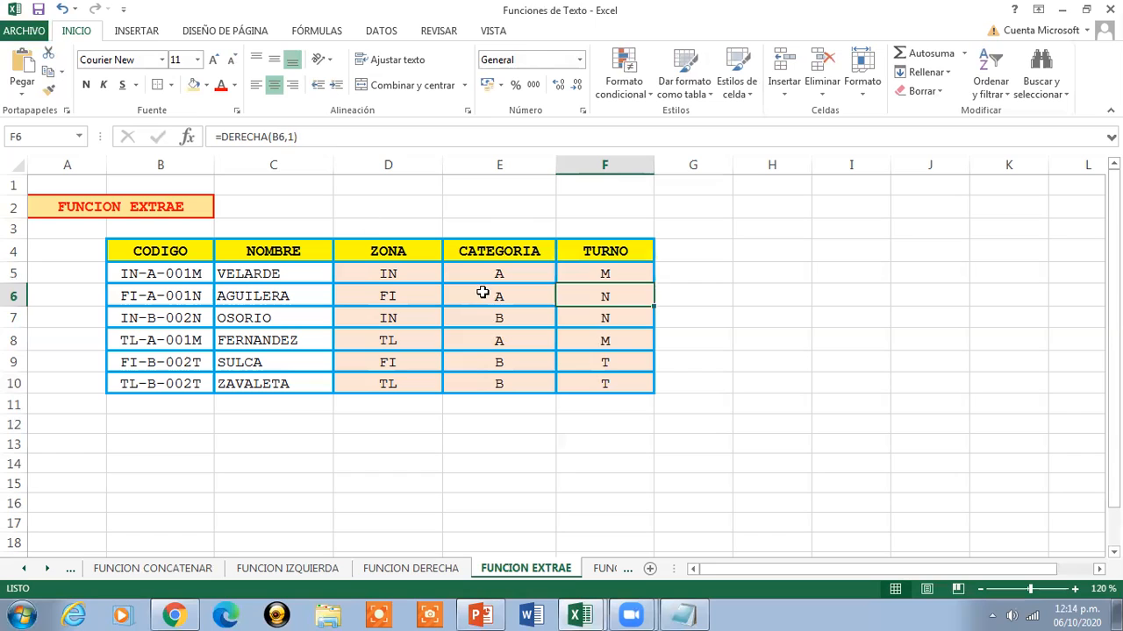
{"action": "left_click", "coordinate": [604, 273]}
{"action": "left_click", "coordinate": [163, 206]}
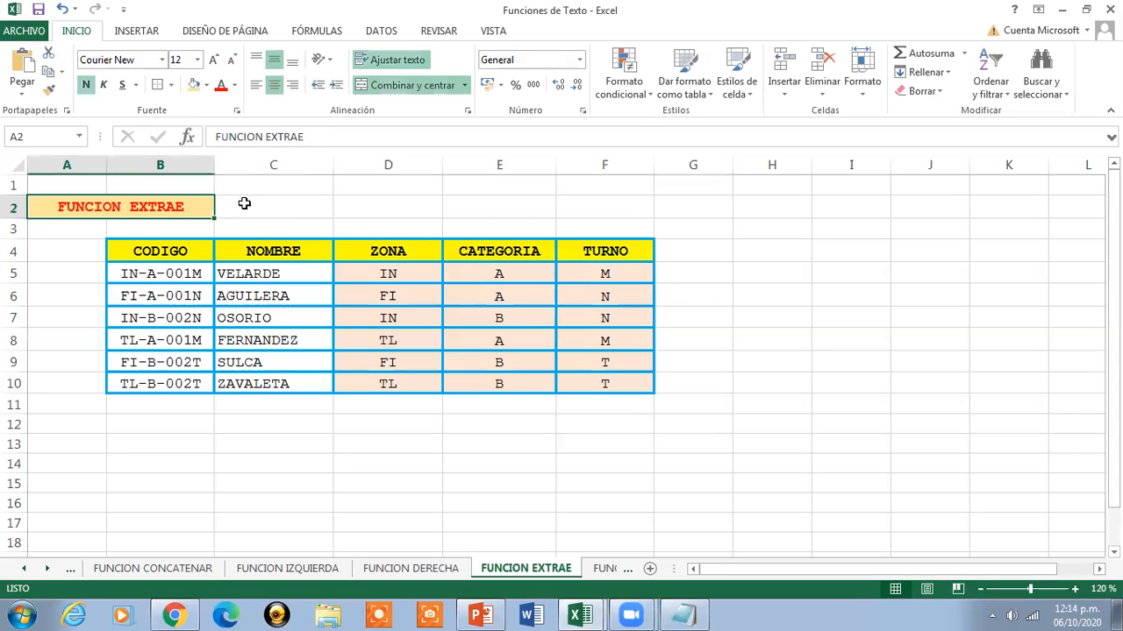
{"action": "left_click", "coordinate": [465, 275]}
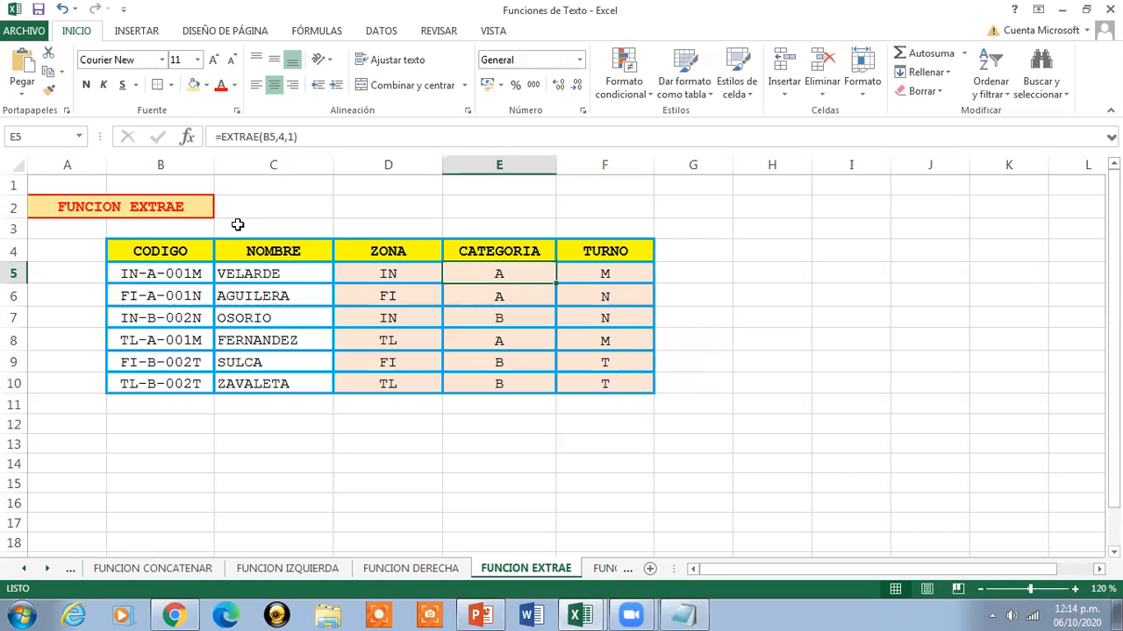
{"action": "left_click", "coordinate": [167, 207]}
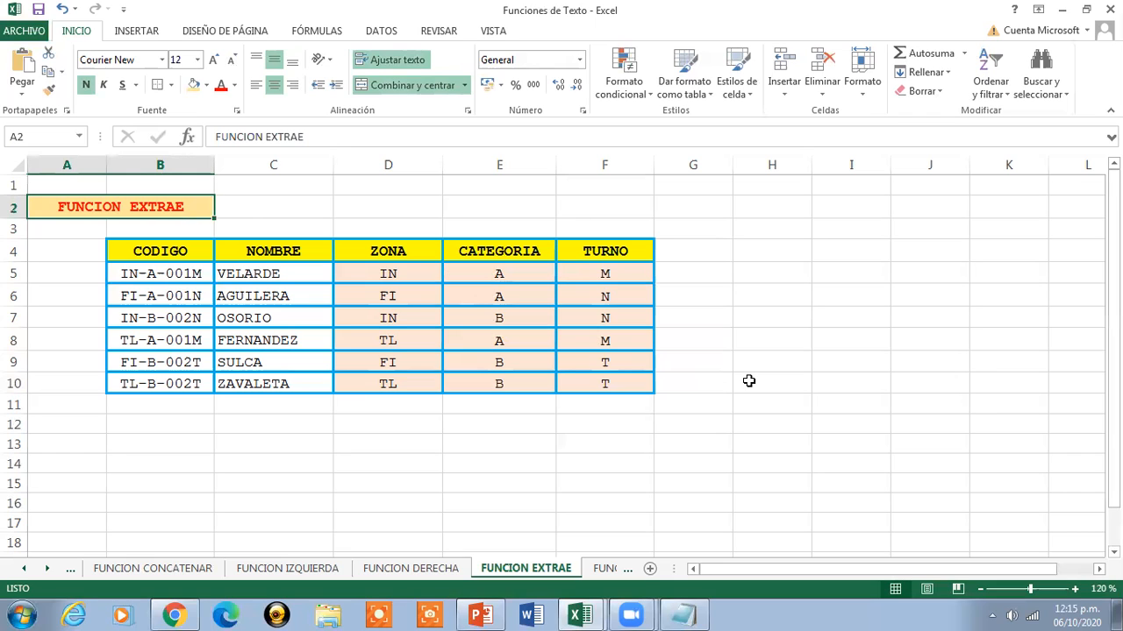
- Open the FUNCION HALLAR sheet and set its zoom to 120 %
{"action": "left_click", "coordinate": [605, 568]}
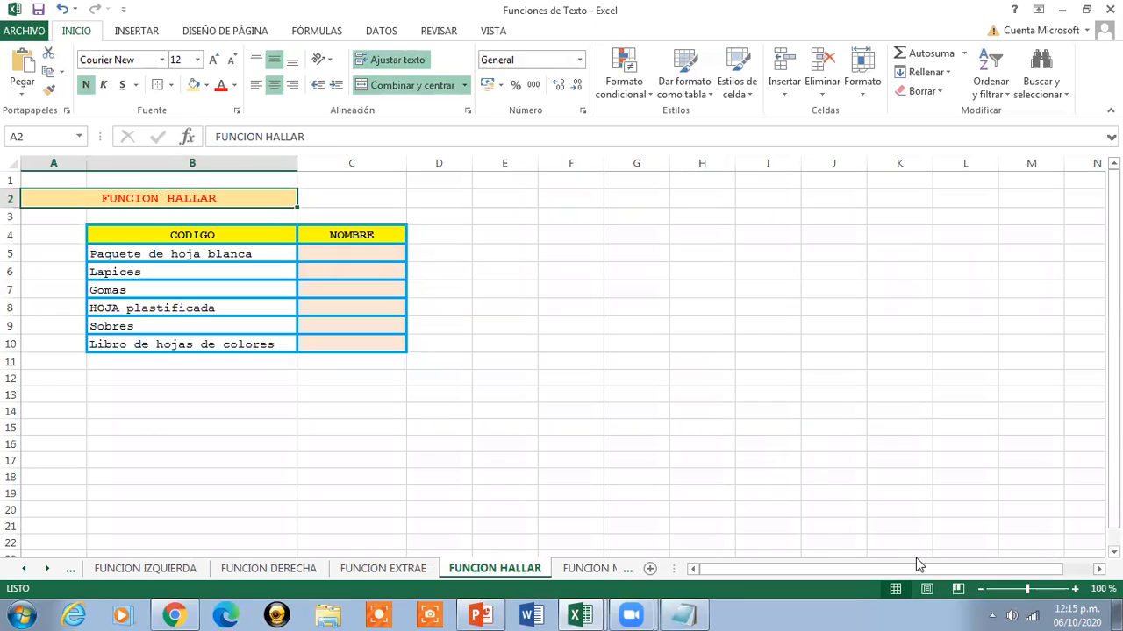
{"action": "left_click", "coordinate": [1074, 589]}
{"action": "left_click", "coordinate": [1075, 589]}
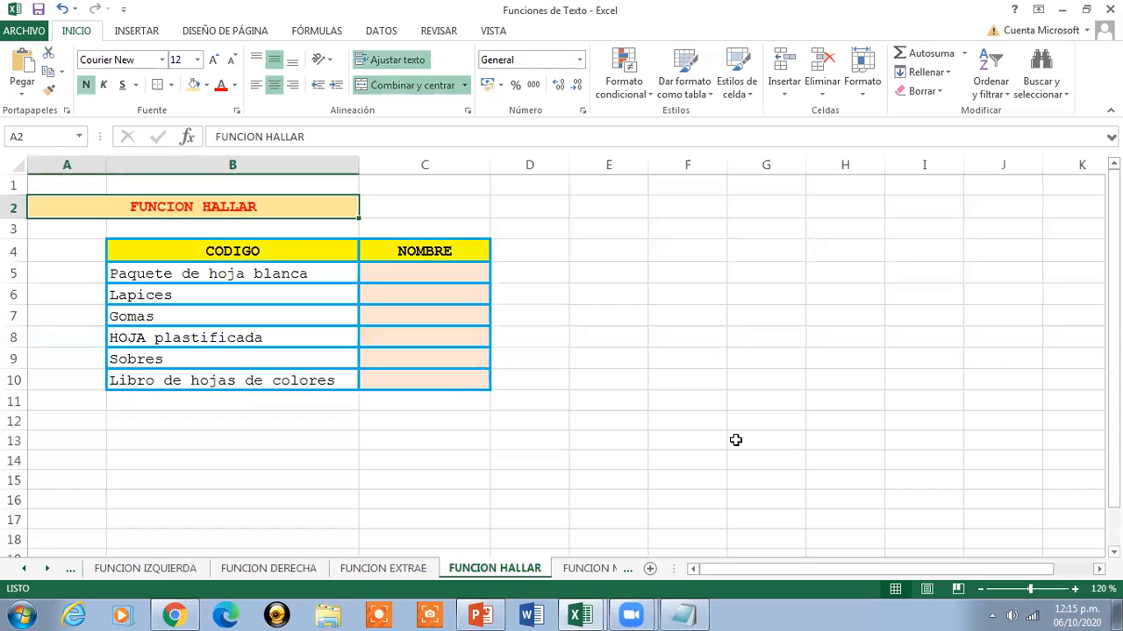
- Replace the CODIGO header in cell B4 with TEXTO
{"action": "left_click", "coordinate": [307, 272]}
{"action": "left_click", "coordinate": [288, 256]}
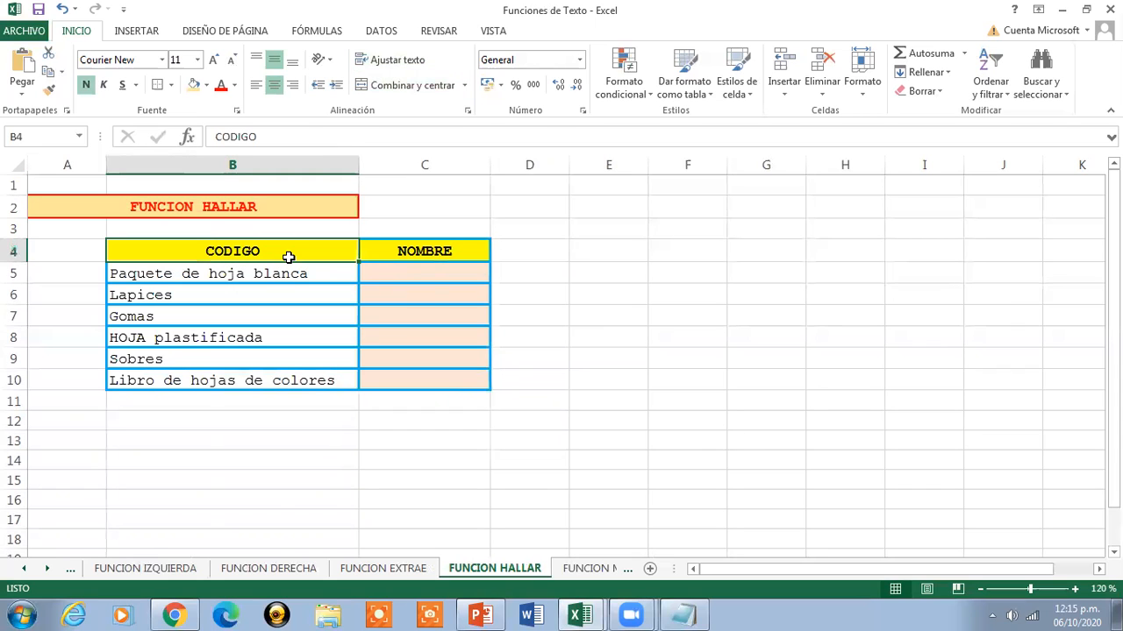
{"action": "type", "text": "TEXTO"}
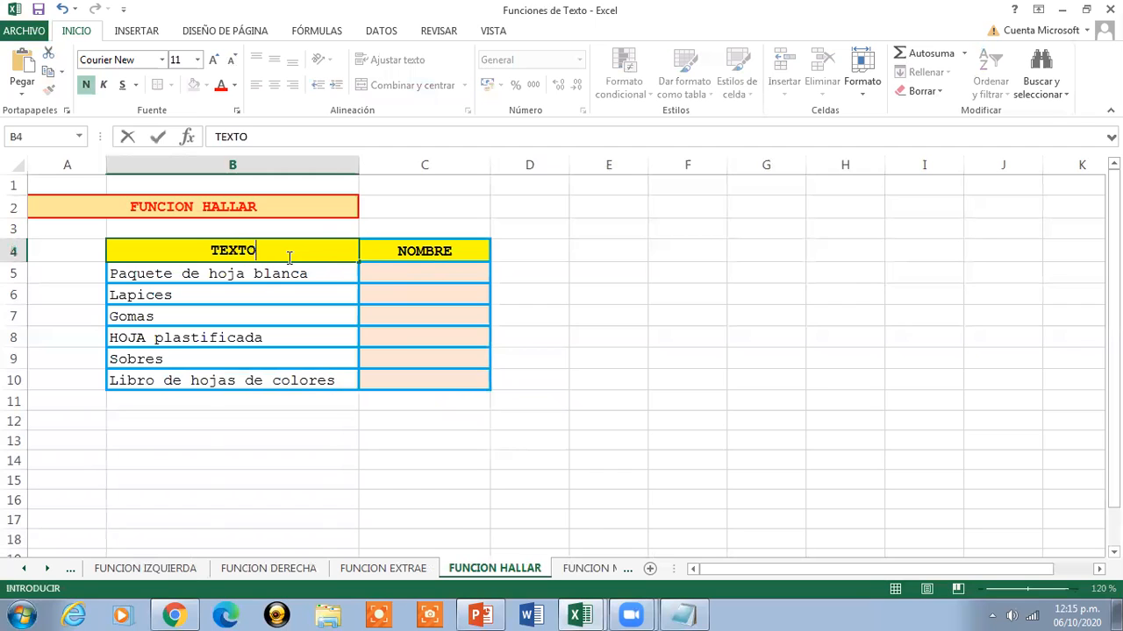
{"action": "left_click", "coordinate": [292, 273]}
{"action": "left_click", "coordinate": [294, 250]}
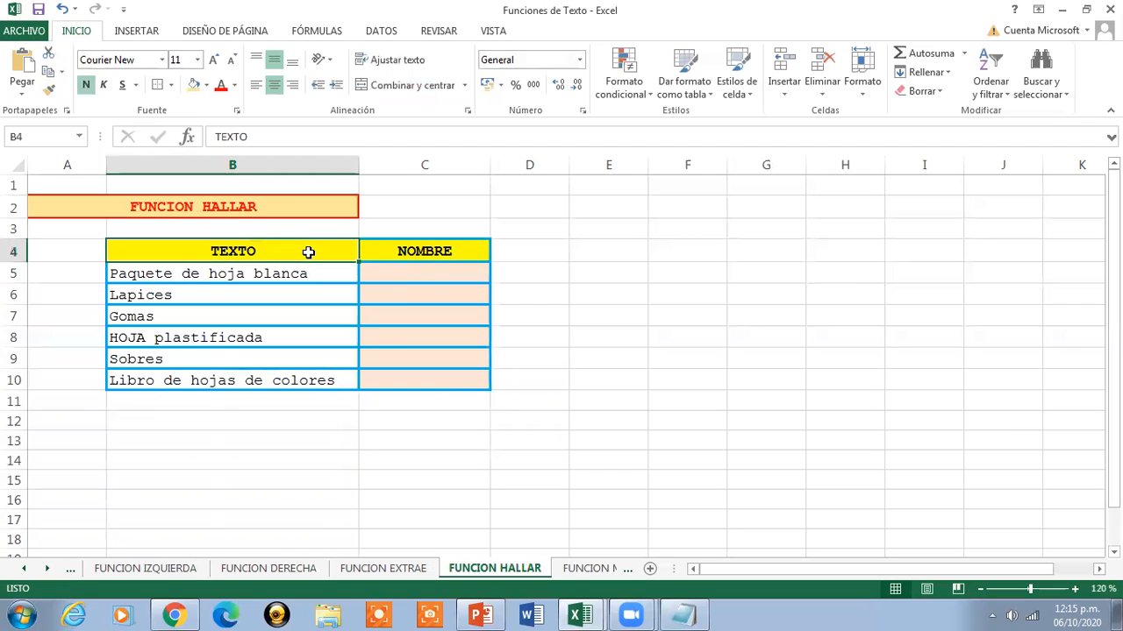
{"action": "left_click", "coordinate": [430, 249]}
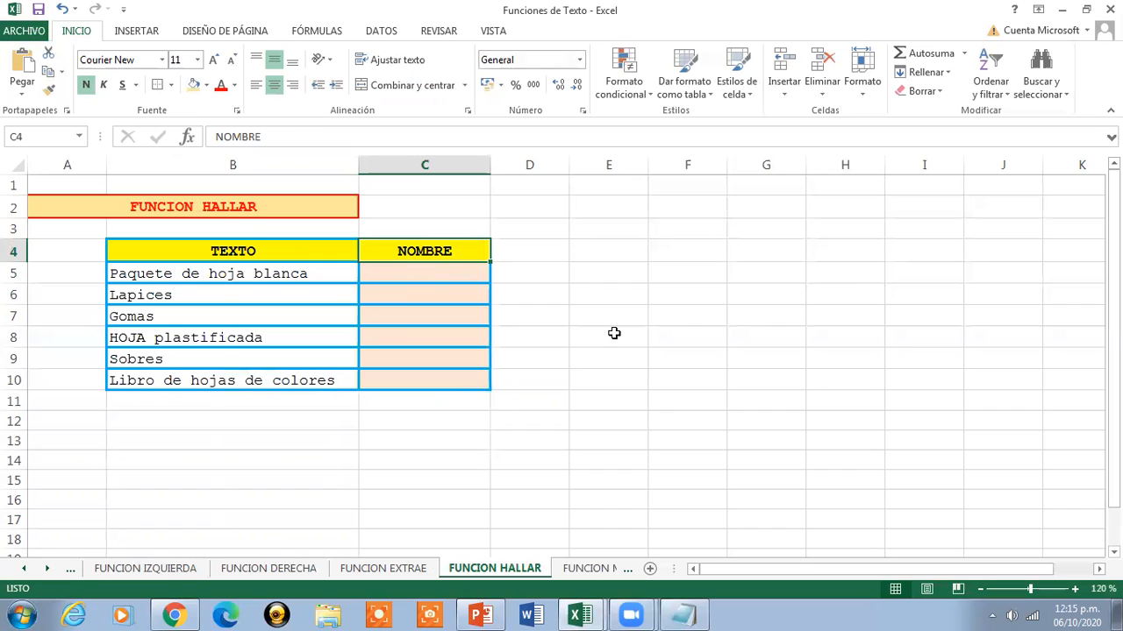
- Copy the formula =HALLAR("Hoja",B5,1) from the Notepad notes into cell C5 of the FUNCION HALLAR sheet
{"action": "left_click", "coordinate": [683, 616]}
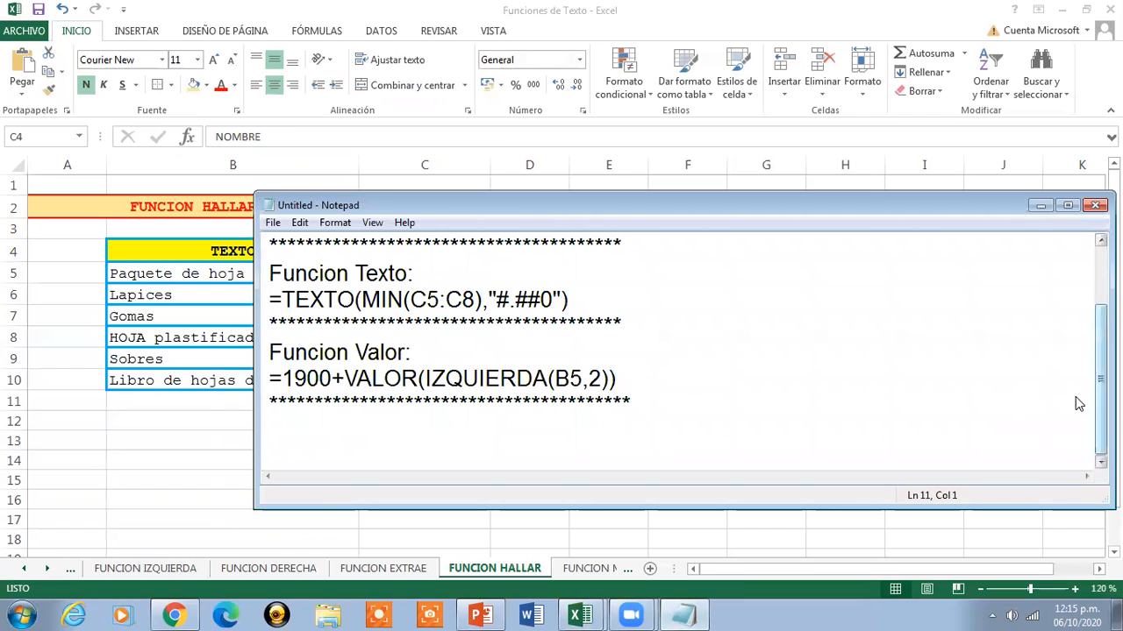
{"action": "scroll", "coordinate": [1101, 386], "scroll_direction": "up", "scroll_amount": 1}
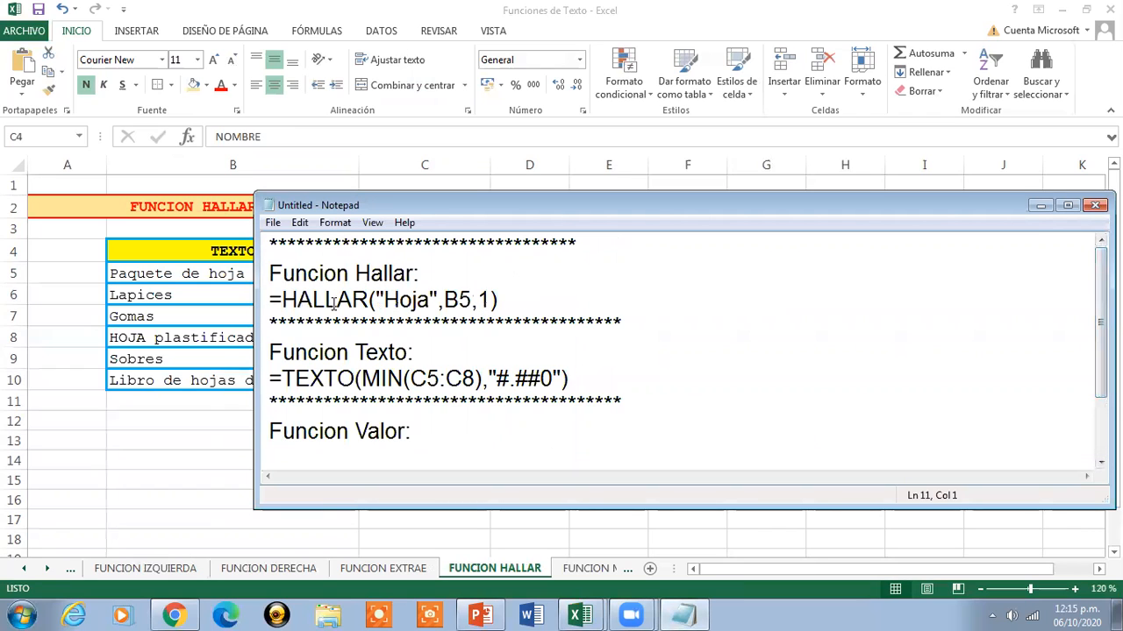
{"action": "left_click_drag", "start_coordinate": [270, 300], "coordinate": [541, 291]}
{"action": "key", "text": "ctrl+c"}
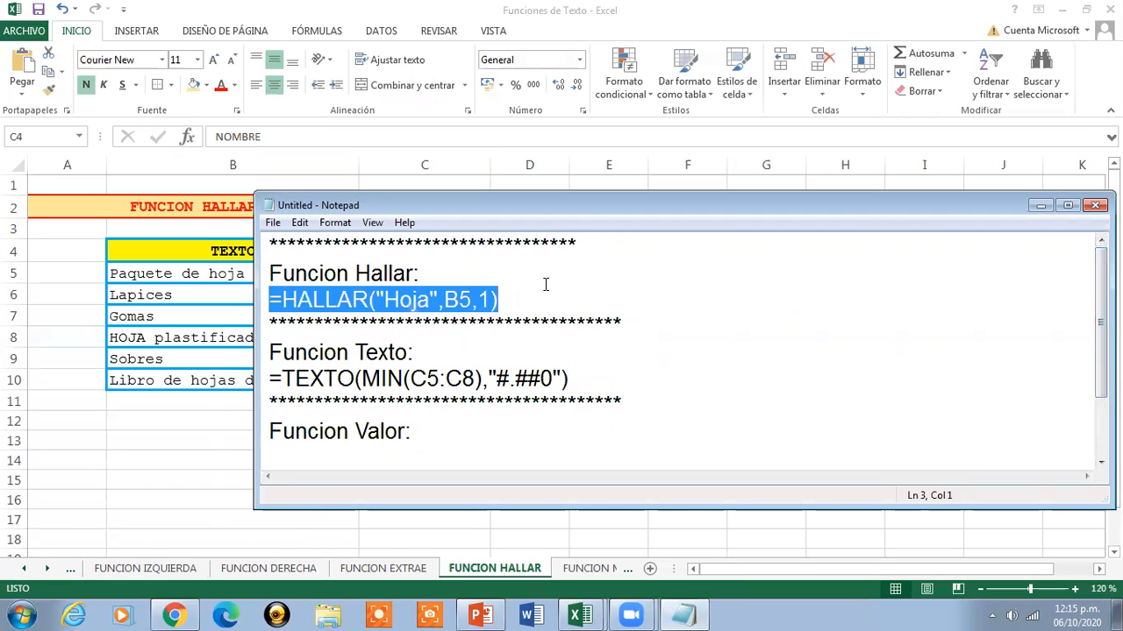
{"action": "left_click", "coordinate": [1040, 205]}
{"action": "left_click", "coordinate": [459, 272]}
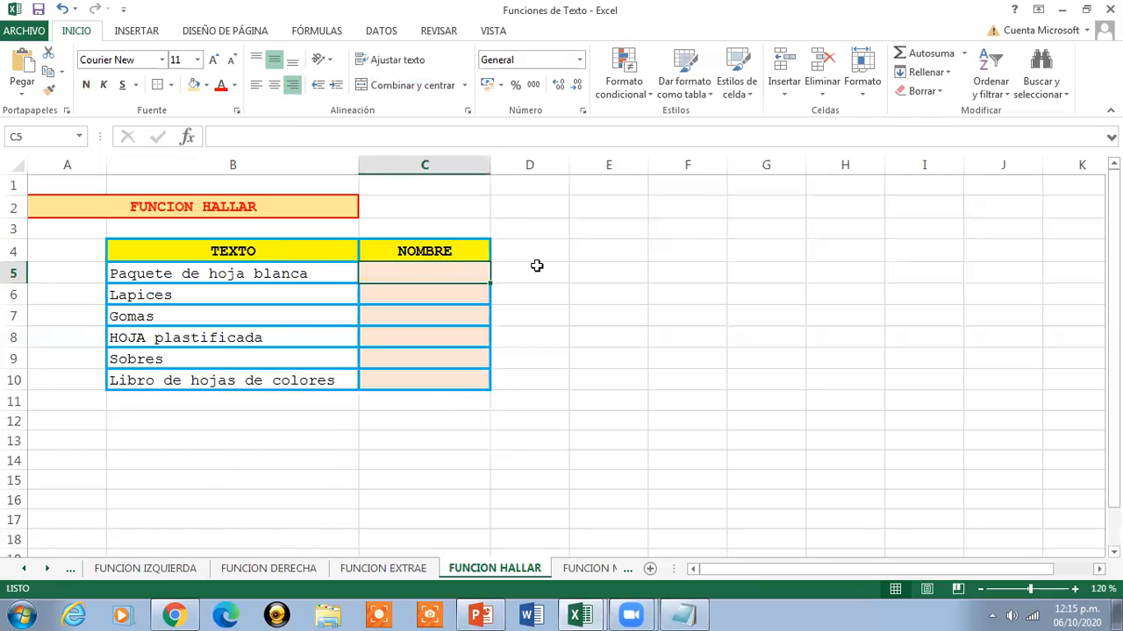
{"action": "key", "text": "ctrl+v"}
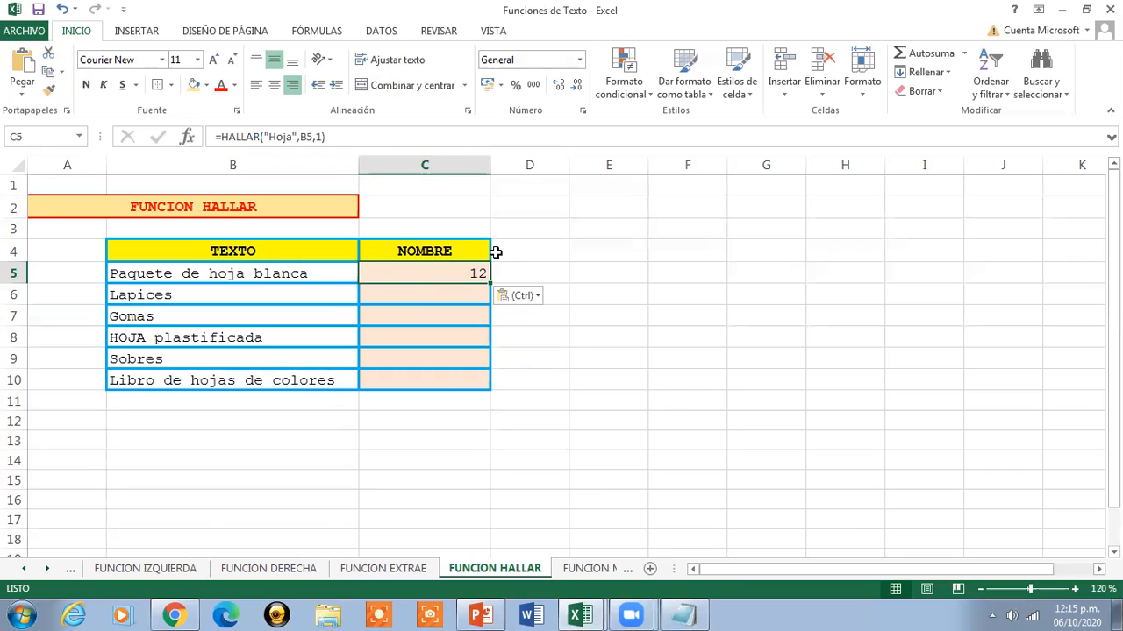
- Review the HALLAR description and syntax in the Sesion de Clases Nro 9 workbook, then return to the exercise workbook
{"action": "left_click", "coordinate": [357, 134]}
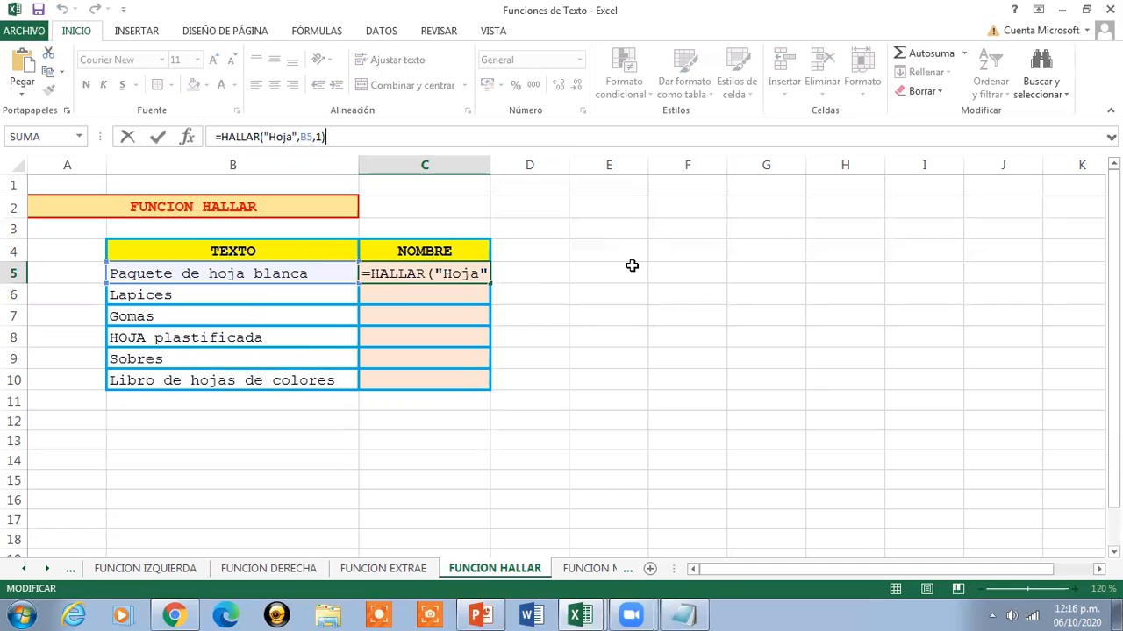
{"action": "left_click", "coordinate": [589, 613]}
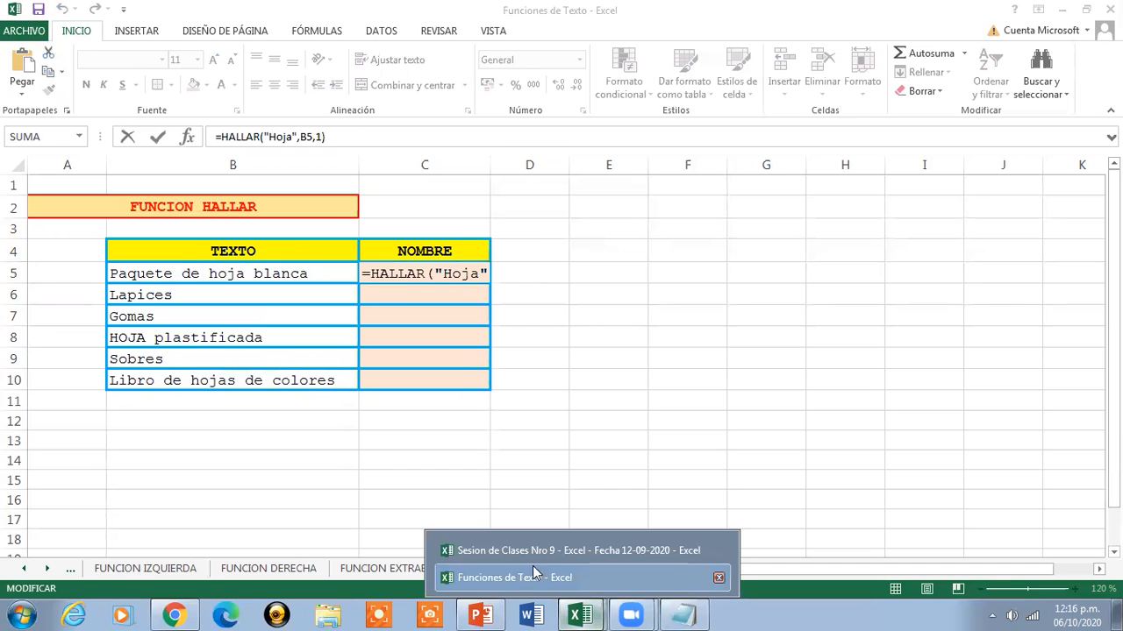
{"action": "left_click", "coordinate": [530, 555]}
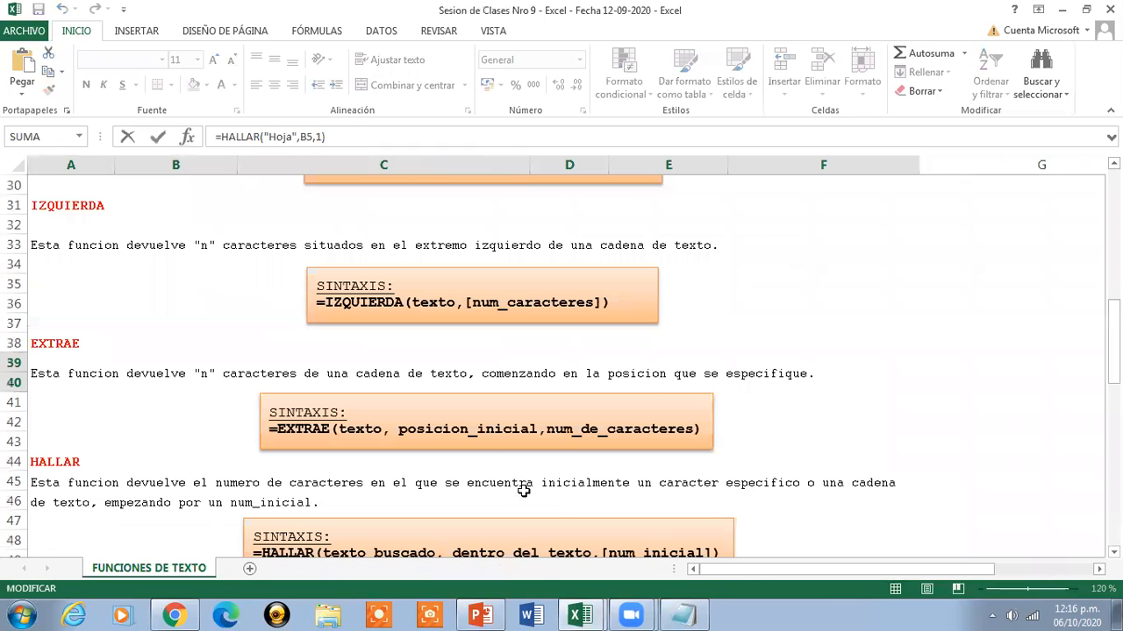
{"action": "left_click", "coordinate": [982, 431]}
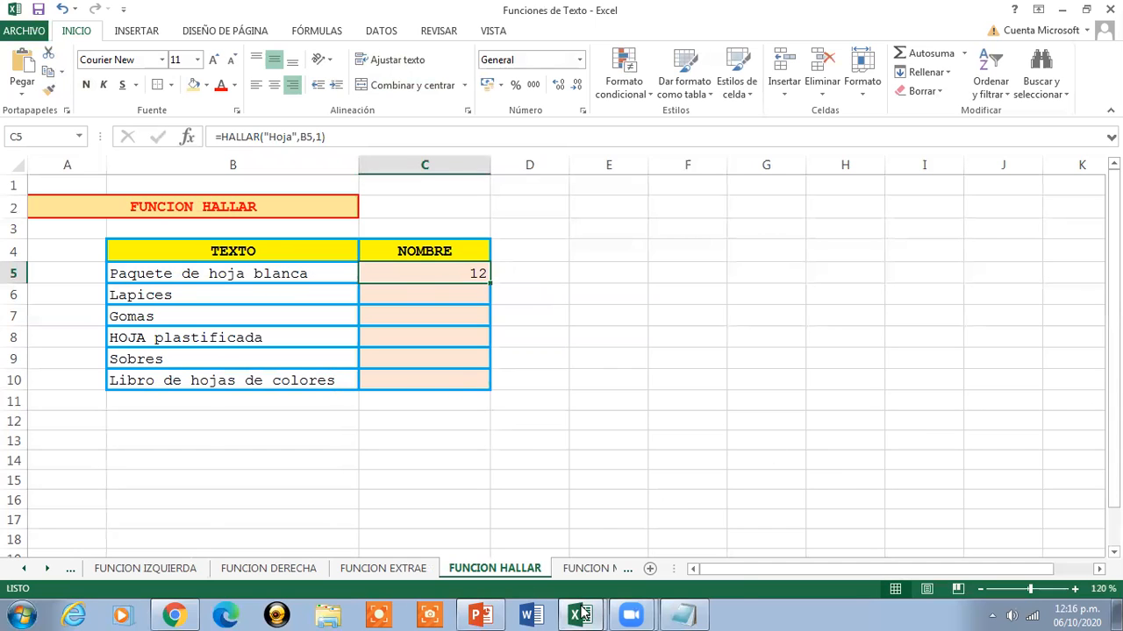
{"action": "left_click", "coordinate": [583, 614]}
{"action": "left_click", "coordinate": [517, 548]}
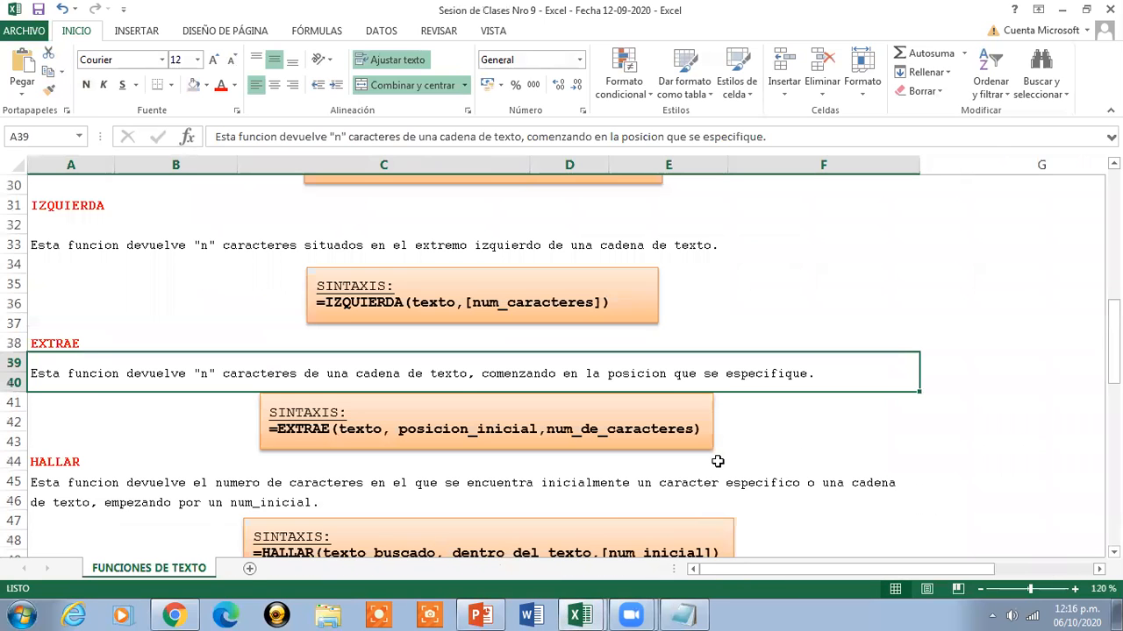
{"action": "left_click", "coordinate": [784, 485]}
{"action": "scroll", "coordinate": [783, 485], "scroll_direction": "down", "scroll_amount": 3}
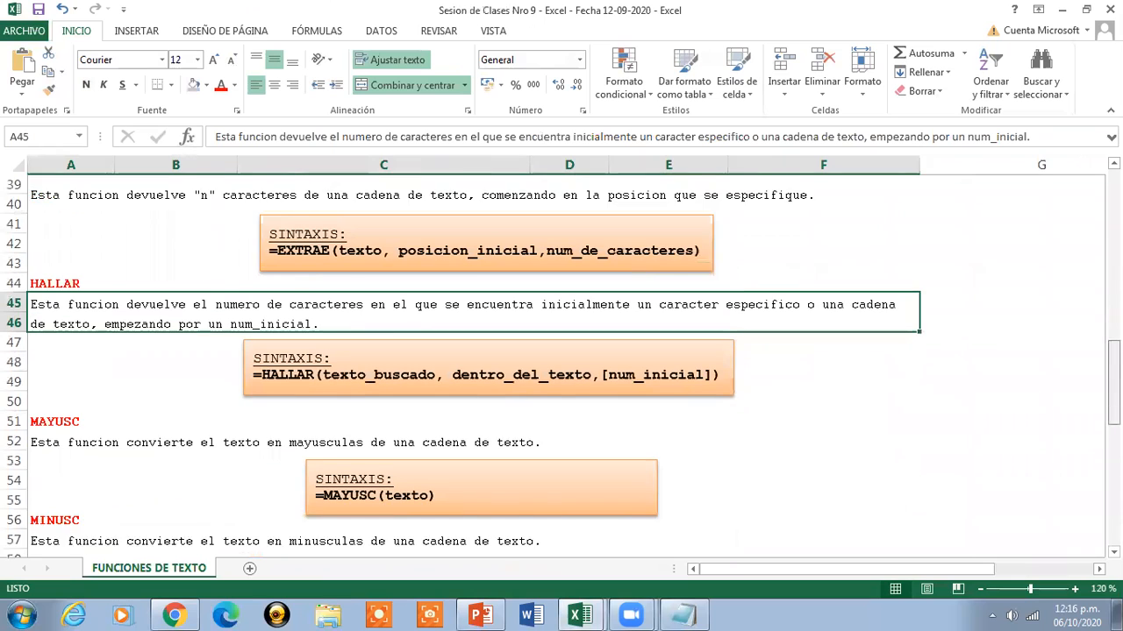
{"action": "scroll", "coordinate": [561, 366], "scroll_direction": "down", "scroll_amount": 1}
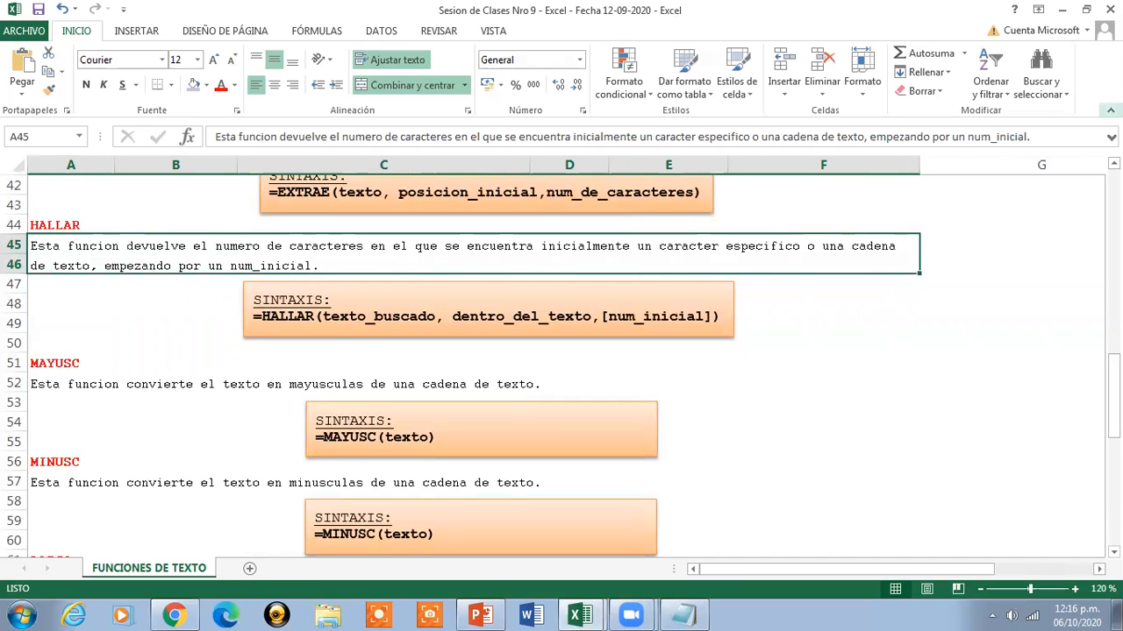
{"action": "left_click", "coordinate": [1061, 11]}
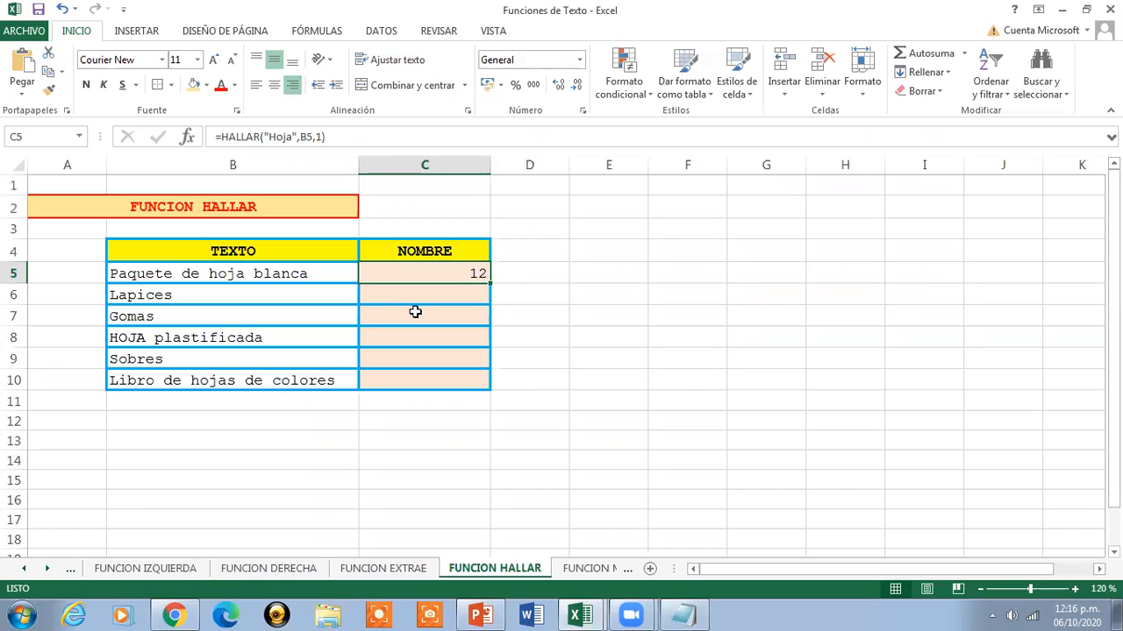
- Examine the arguments of C5's HALLAR formula and the source text in B5
{"action": "left_click", "coordinate": [338, 139]}
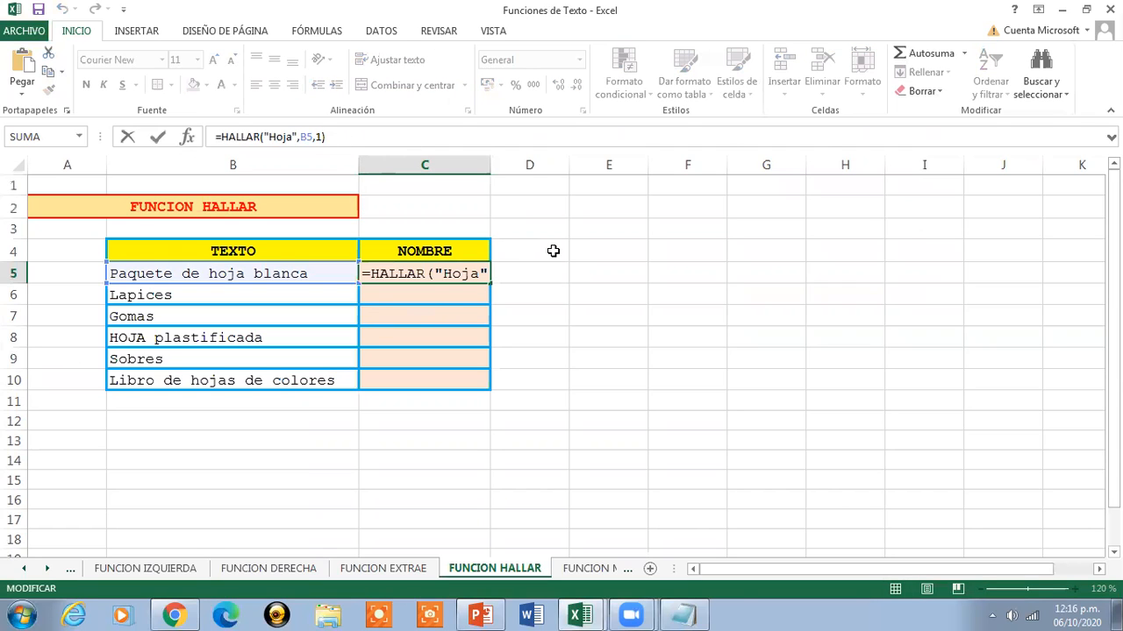
{"action": "left_click", "coordinate": [261, 137]}
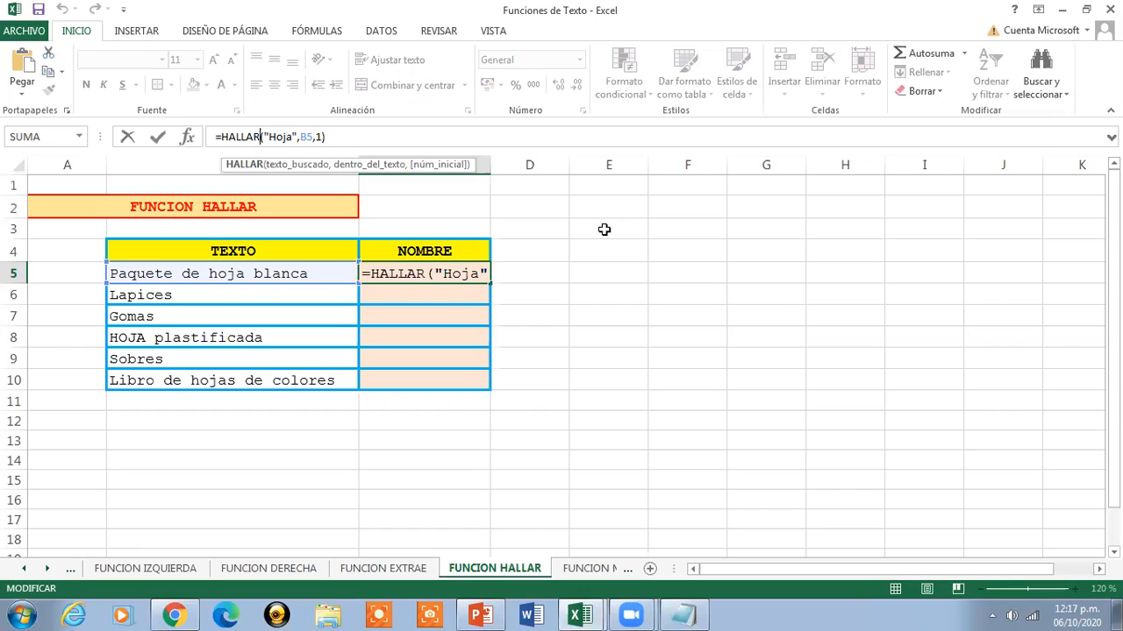
{"action": "key", "text": "Return"}
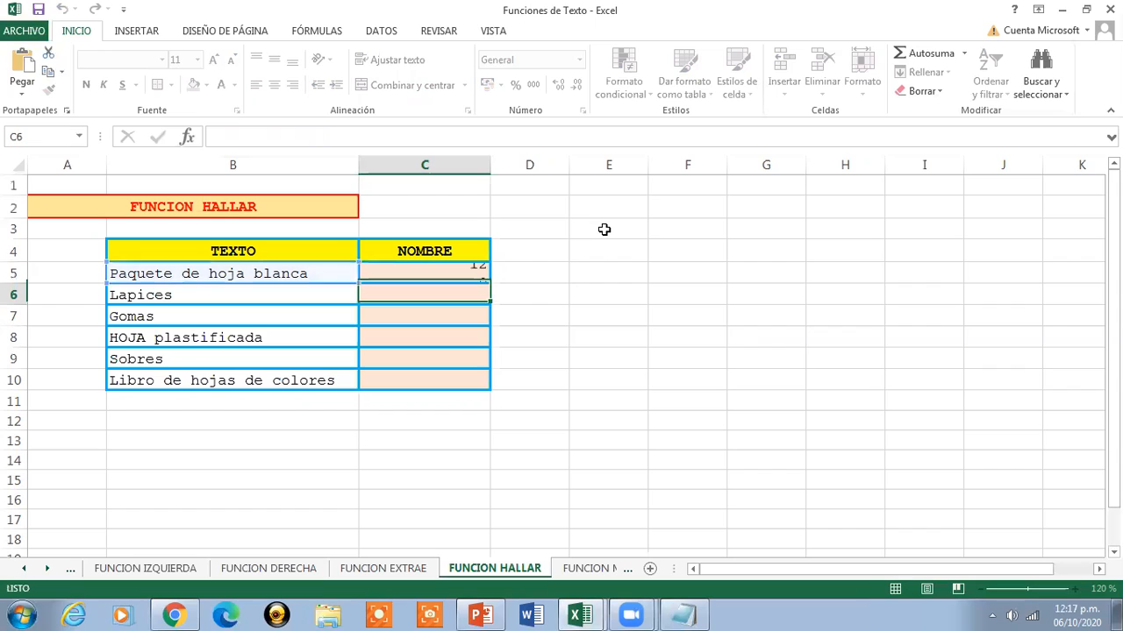
{"action": "left_click", "coordinate": [430, 279]}
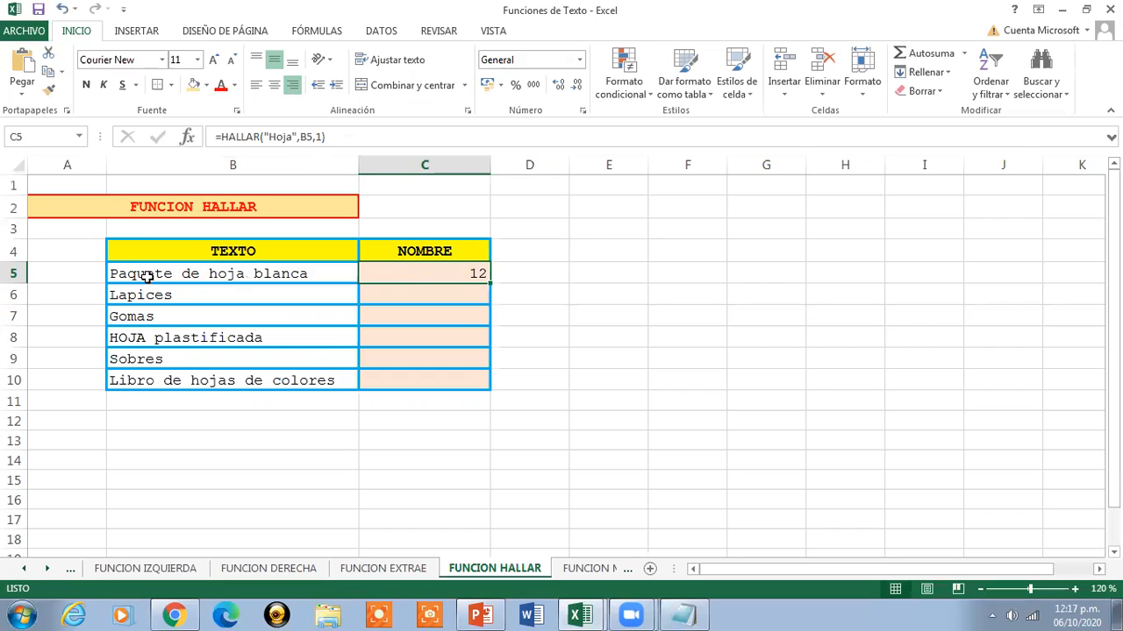
{"action": "left_click", "coordinate": [214, 274]}
- Fill the HALLAR formula from C5 down through C10
{"action": "left_click", "coordinate": [425, 270]}
{"action": "left_click", "coordinate": [258, 138]}
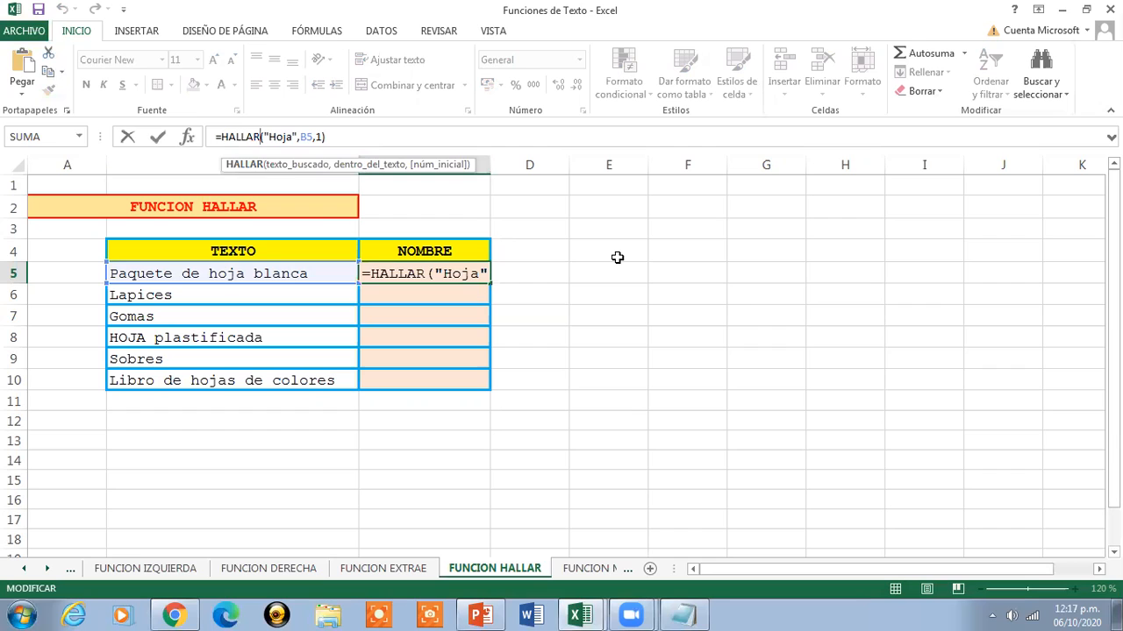
{"action": "key", "text": "ctrl+Return"}
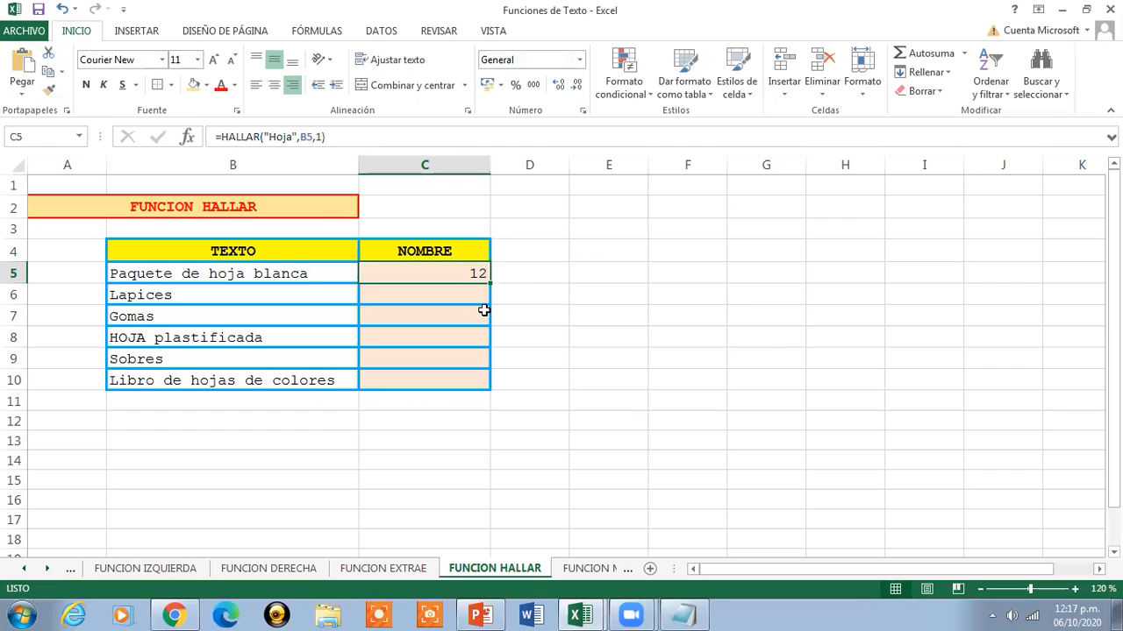
{"action": "left_click_drag", "start_coordinate": [492, 281], "coordinate": [485, 380]}
- Compare the HALLAR results in column C with the source texts in column B for rows 6 to 10
{"action": "left_click", "coordinate": [449, 299]}
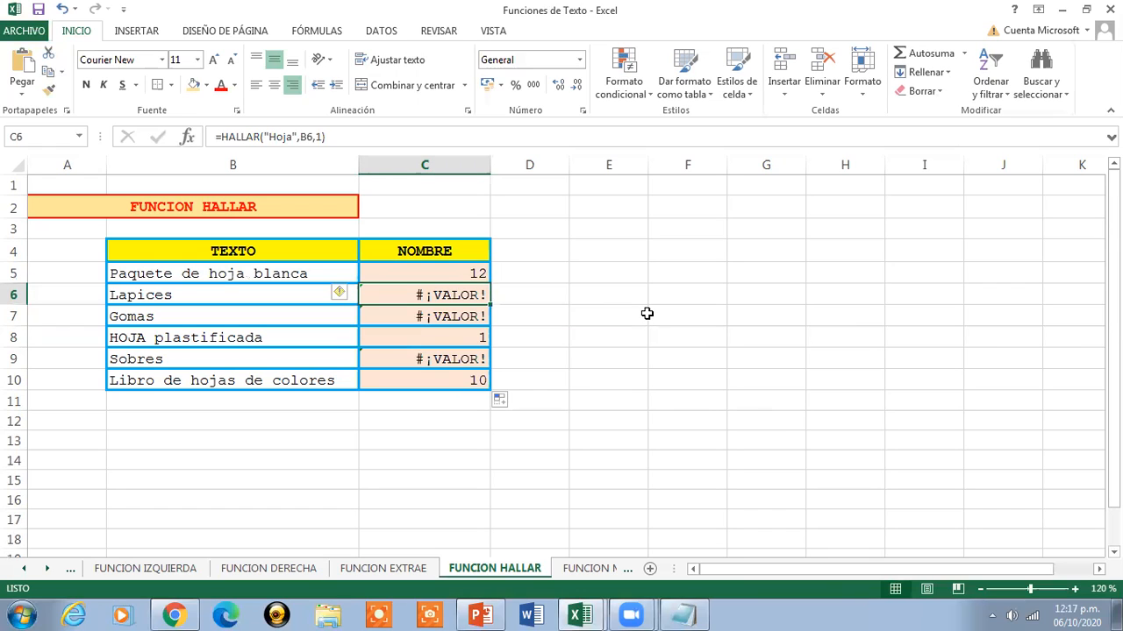
{"action": "left_click", "coordinate": [166, 297]}
{"action": "left_click", "coordinate": [172, 314]}
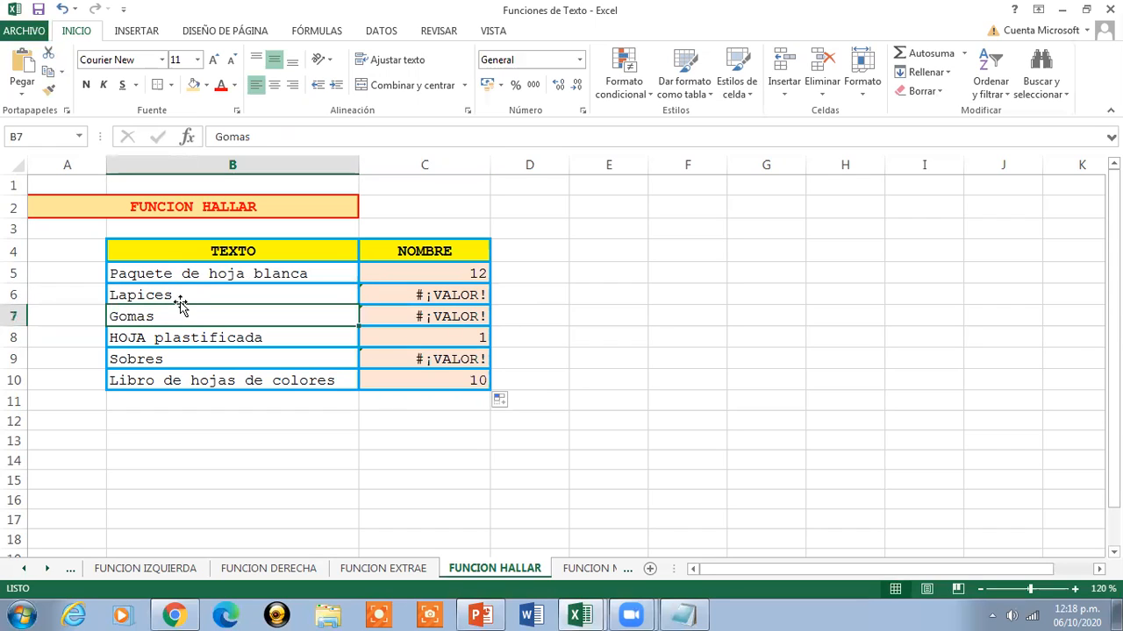
{"action": "left_click", "coordinate": [179, 298]}
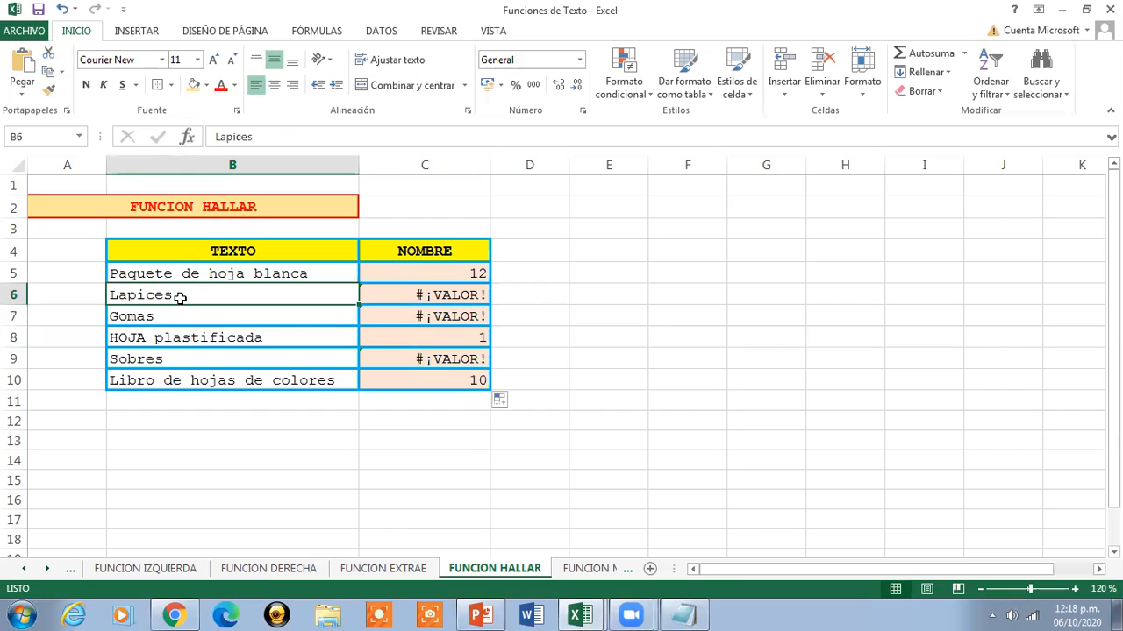
{"action": "left_click", "coordinate": [168, 319]}
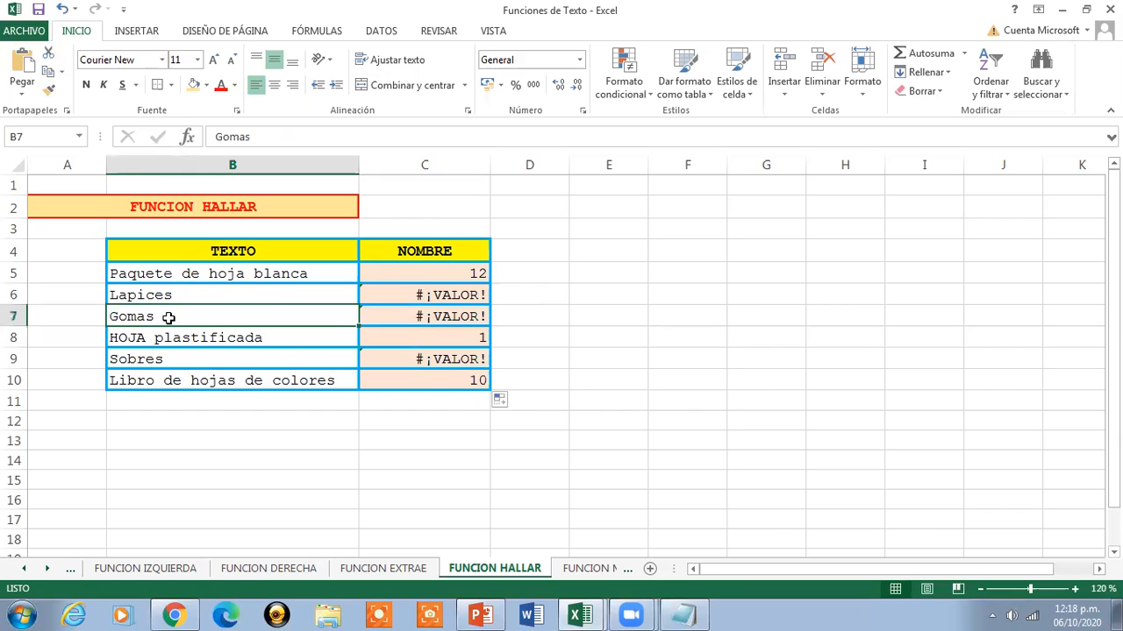
{"action": "left_click", "coordinate": [193, 359]}
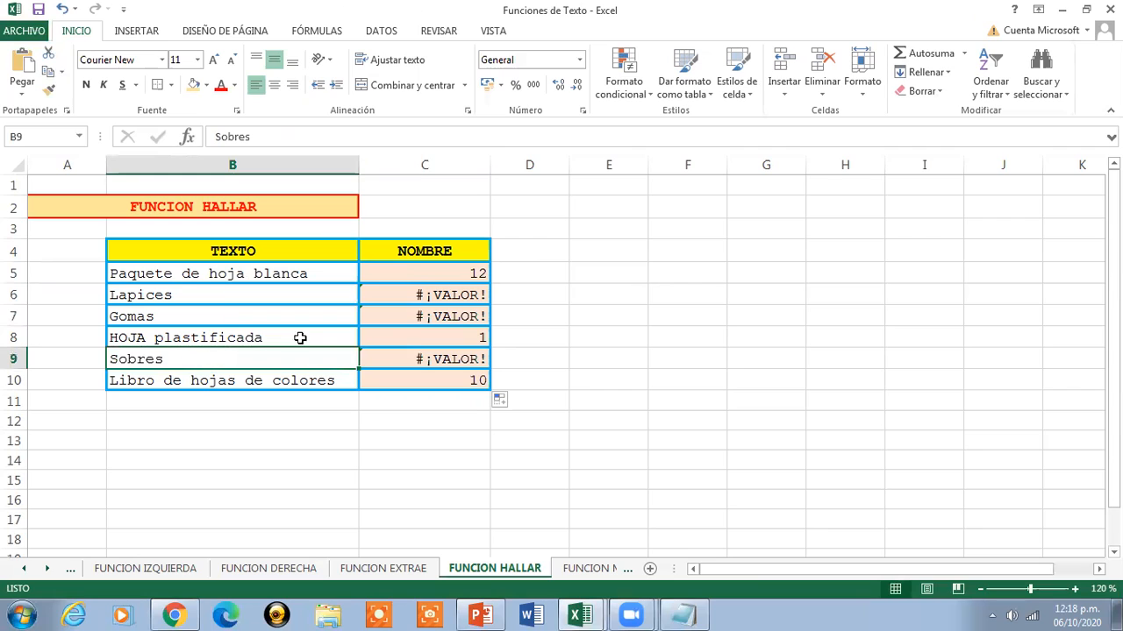
{"action": "left_click", "coordinate": [423, 337]}
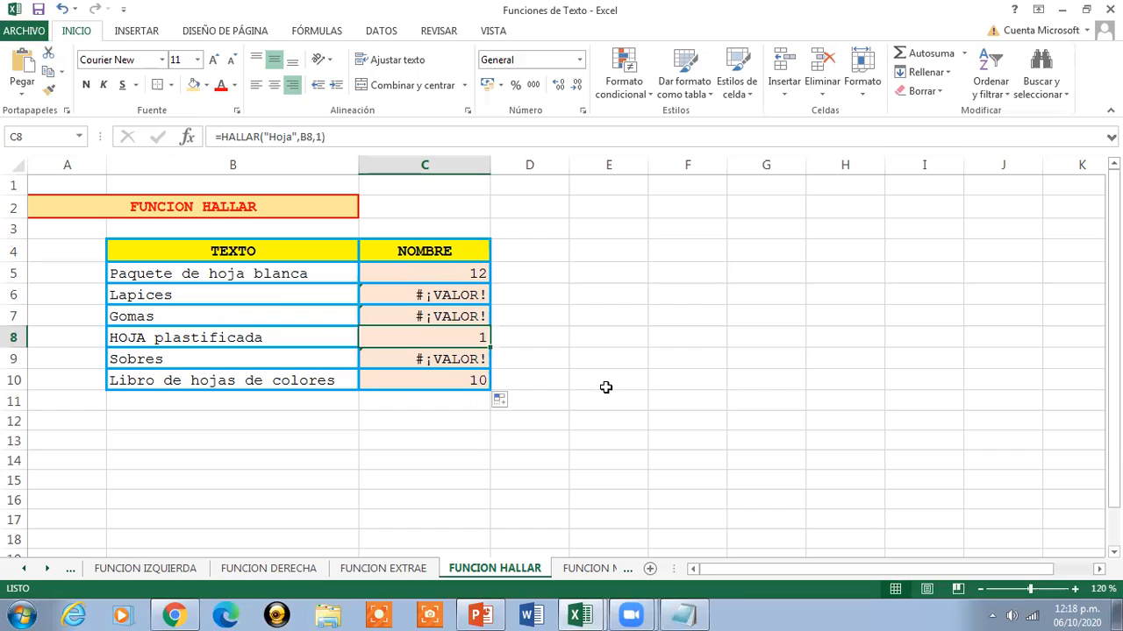
{"action": "key", "text": "Down"}
{"action": "key", "text": "Down"}
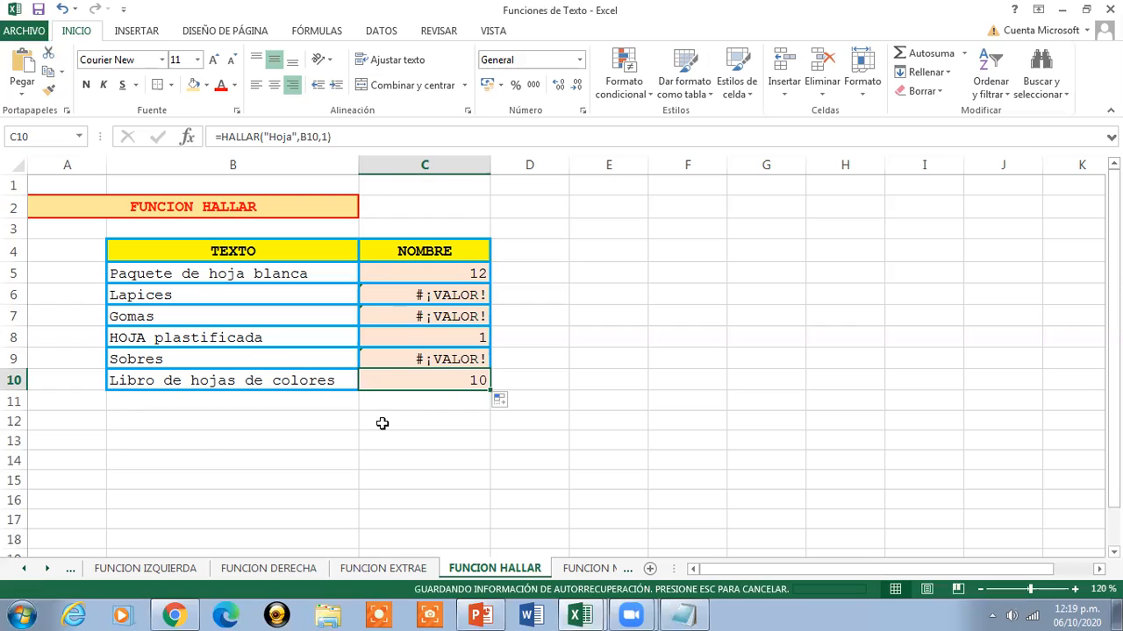
- Recheck the search text, cell reference and starting position in C5's HALLAR formula, leaving it as it is
{"action": "left_click", "coordinate": [419, 269]}
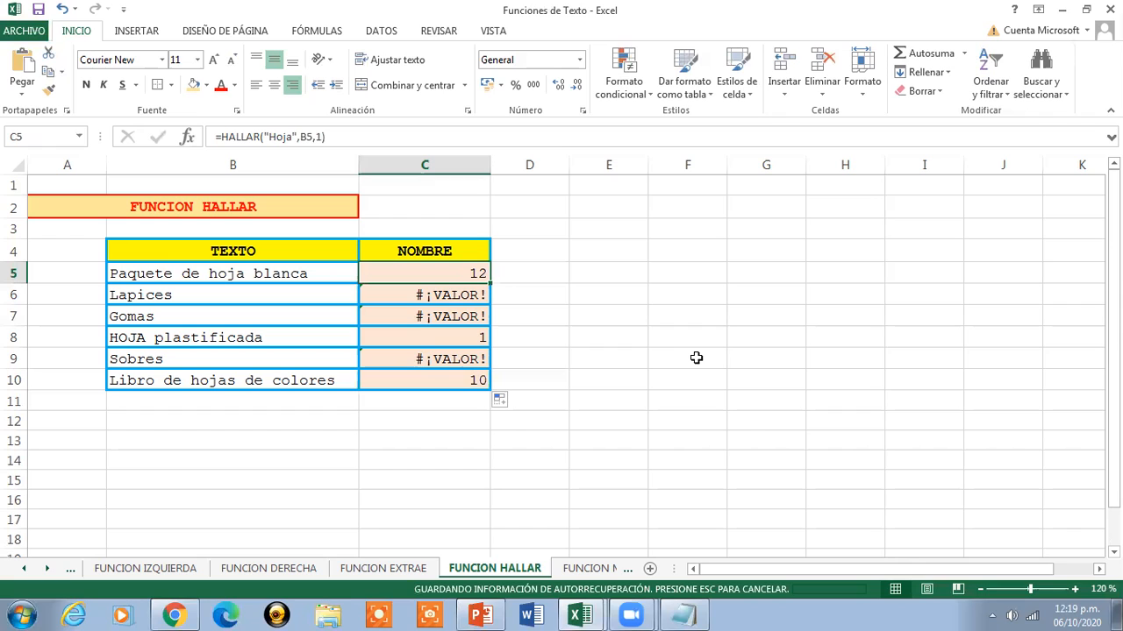
{"action": "left_click", "coordinate": [376, 135]}
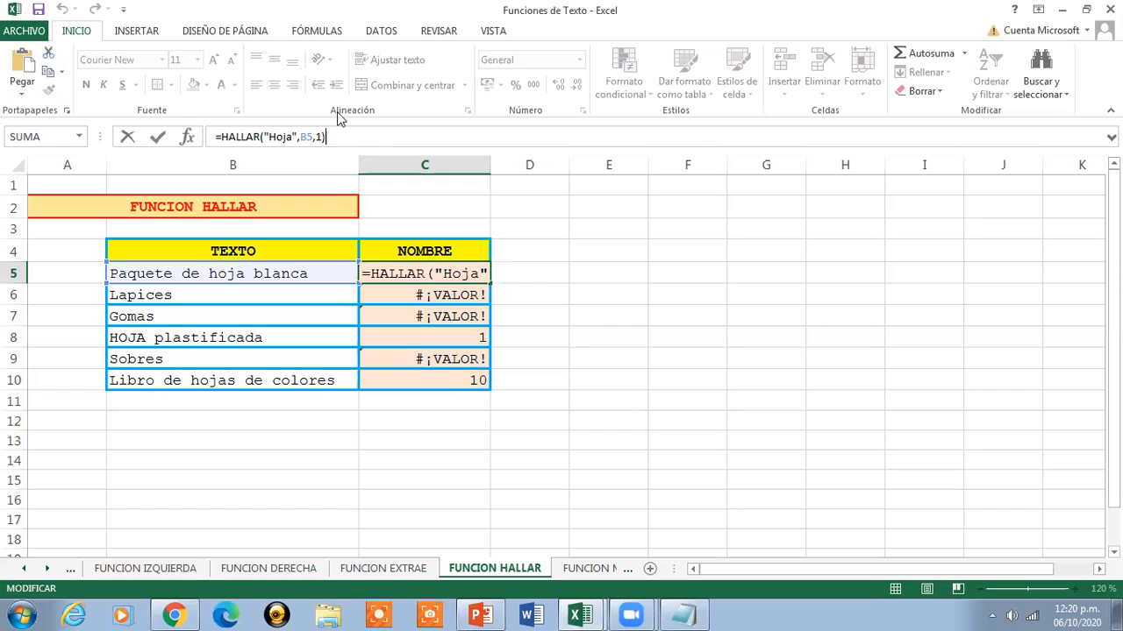
{"action": "left_click", "coordinate": [258, 137]}
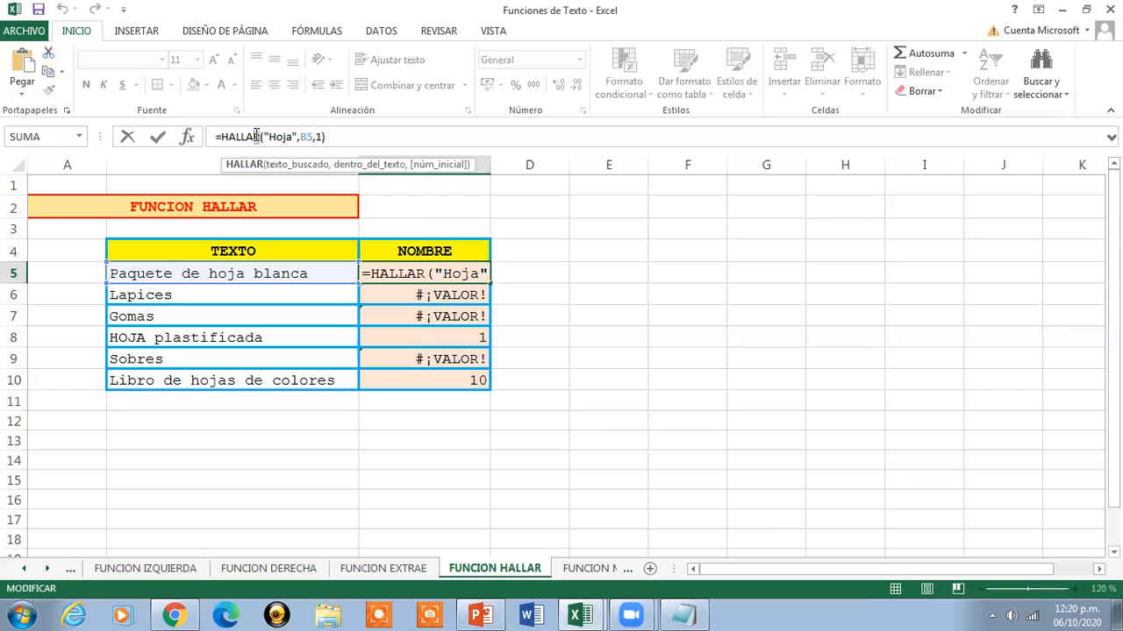
{"action": "left_click", "coordinate": [355, 139]}
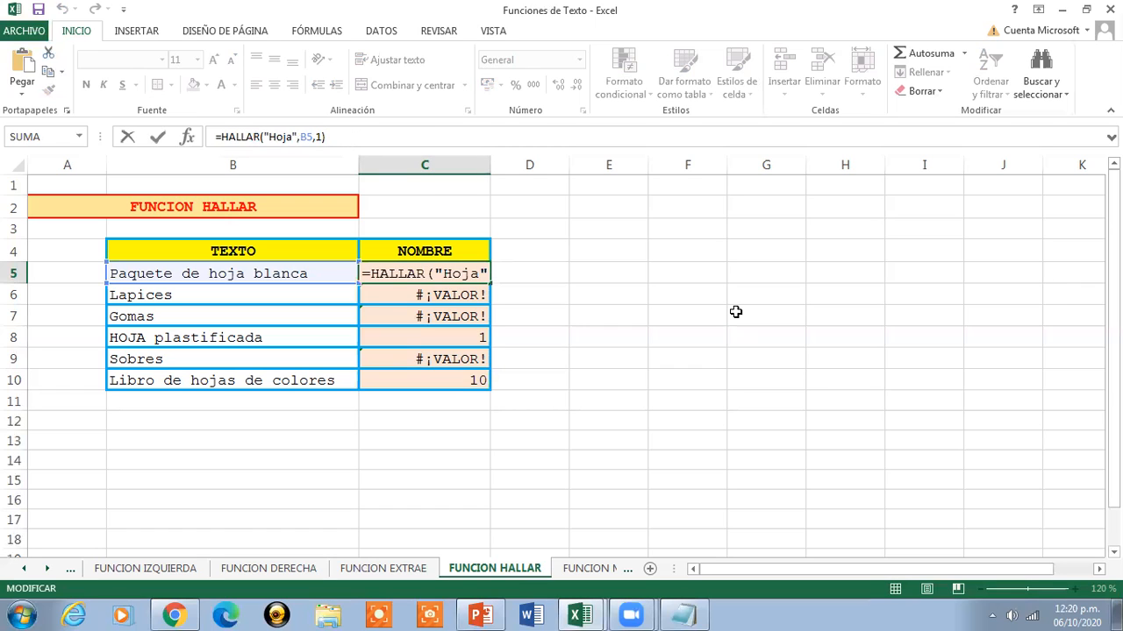
{"action": "key", "text": "Return"}
{"action": "left_click", "coordinate": [455, 273]}
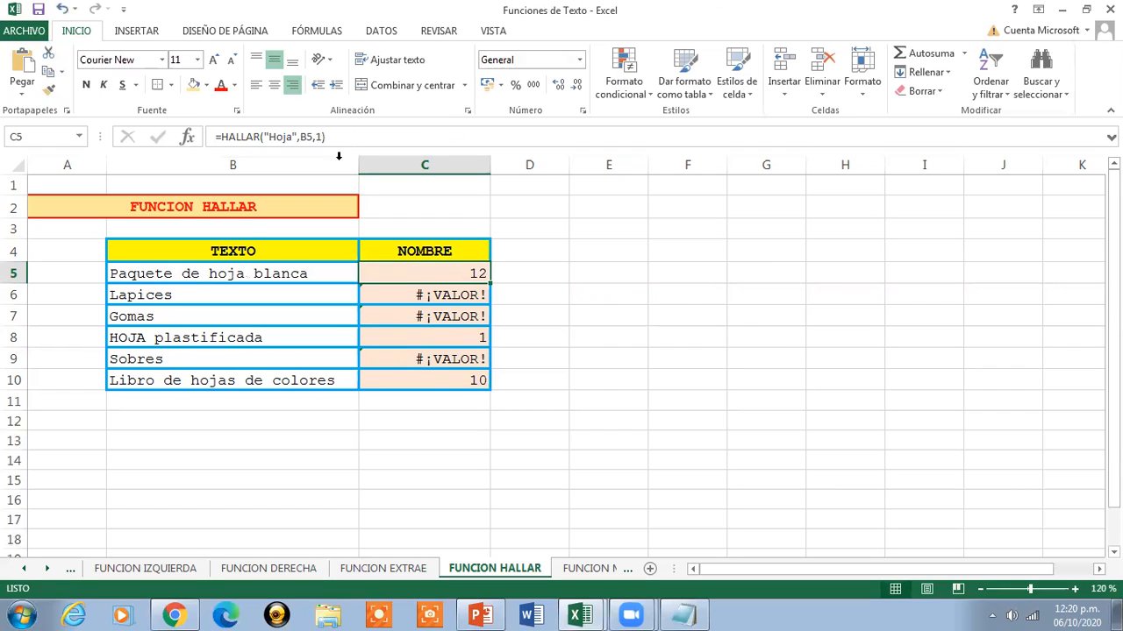
{"action": "left_click", "coordinate": [242, 202]}
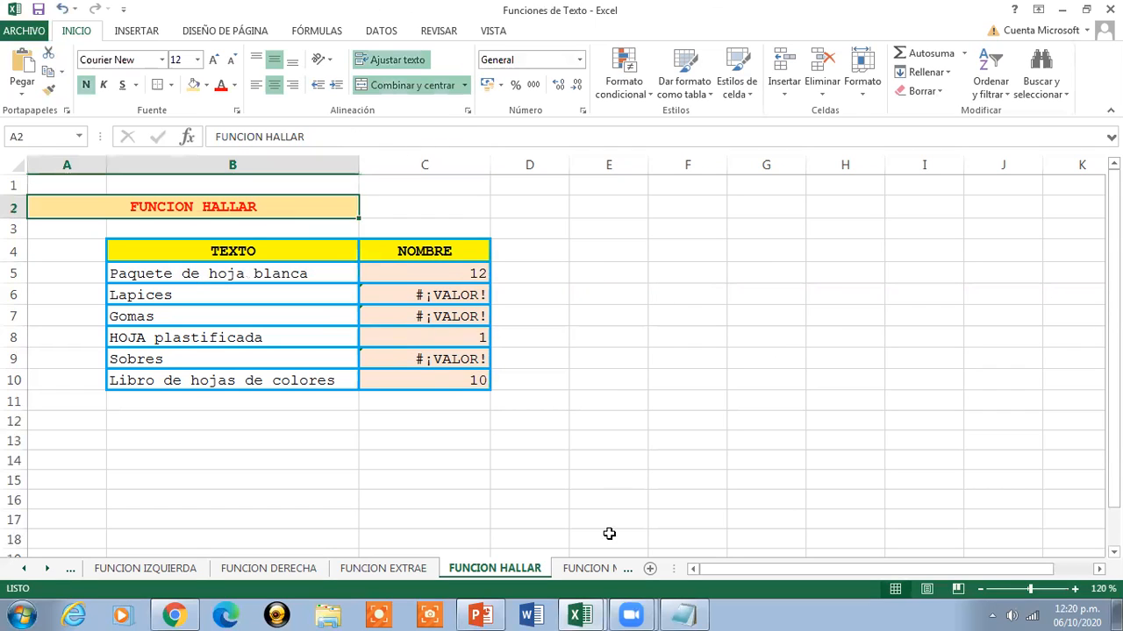
- Open the FUNCION MAYUSCULA sheet, set its zoom to 130 %, and select the first empty MAYUSCULA cell, C5
{"action": "left_click", "coordinate": [601, 568]}
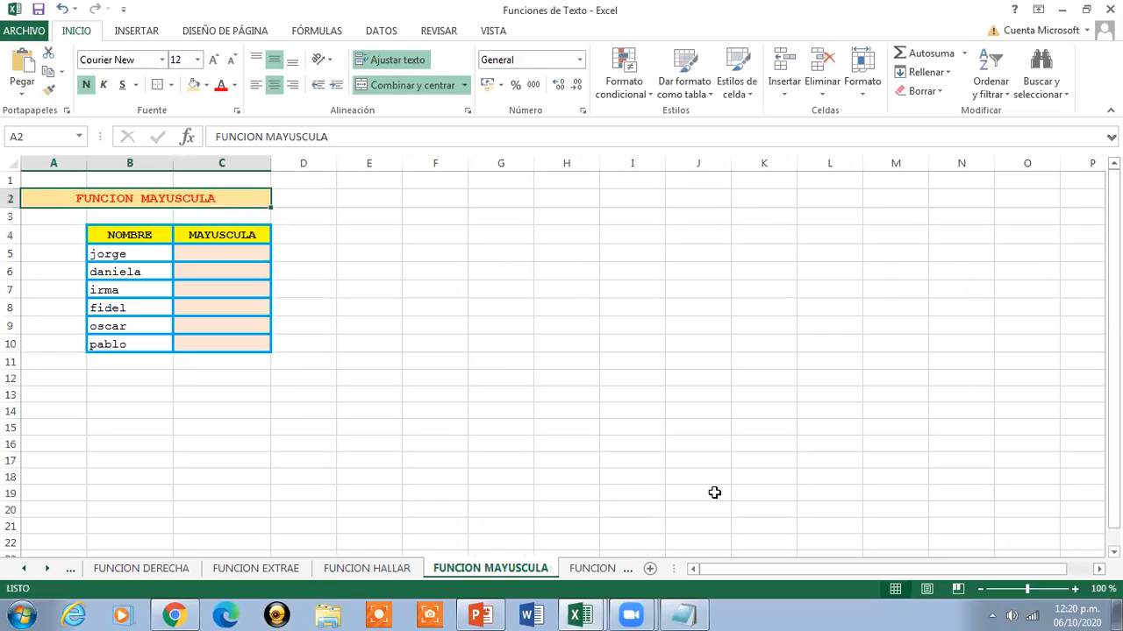
{"action": "left_click", "coordinate": [1076, 590]}
{"action": "left_click", "coordinate": [1076, 590]}
{"action": "left_click", "coordinate": [1076, 591]}
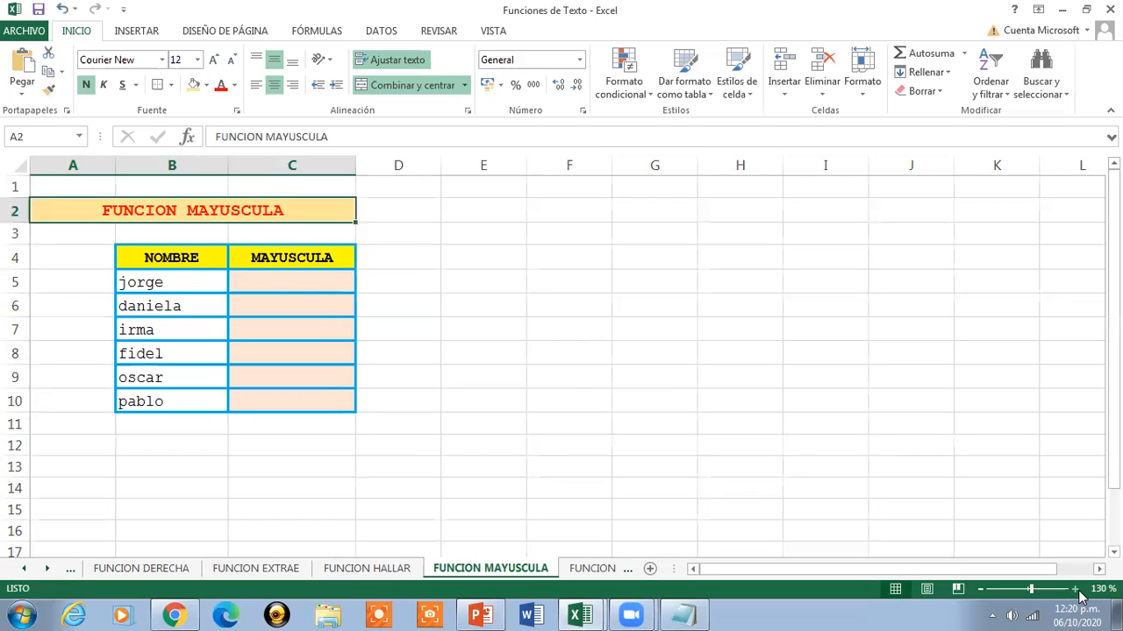
{"action": "left_click", "coordinate": [293, 279]}
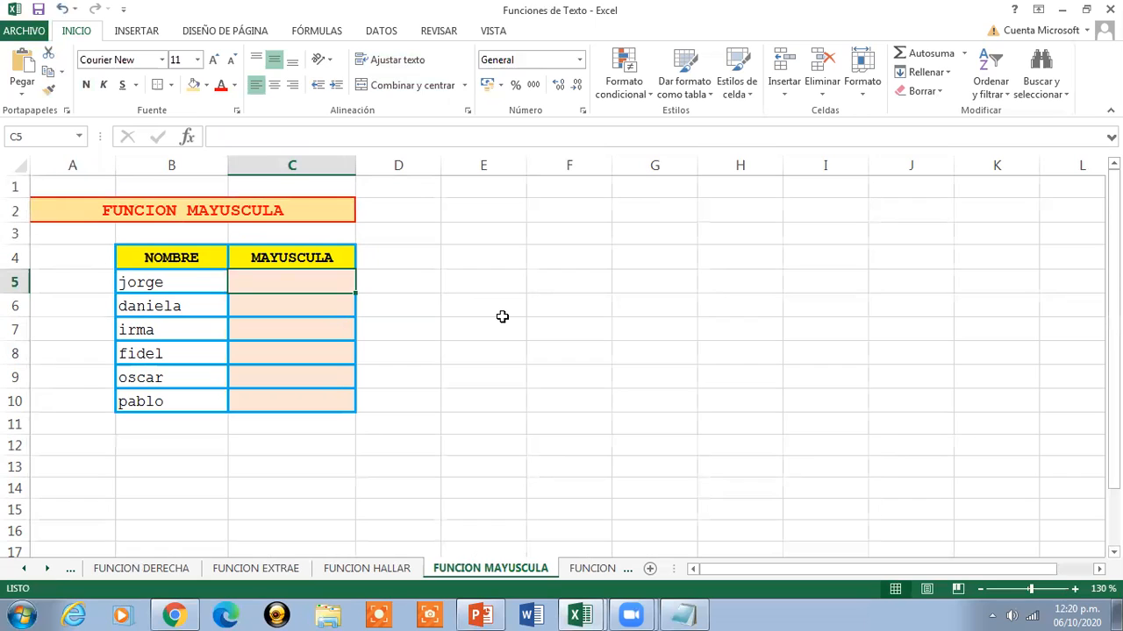
- Enter the formula =MAYUSC(B5) in cell C5 to convert the first name to uppercase
{"action": "type", "text": "=MAYUSC"}
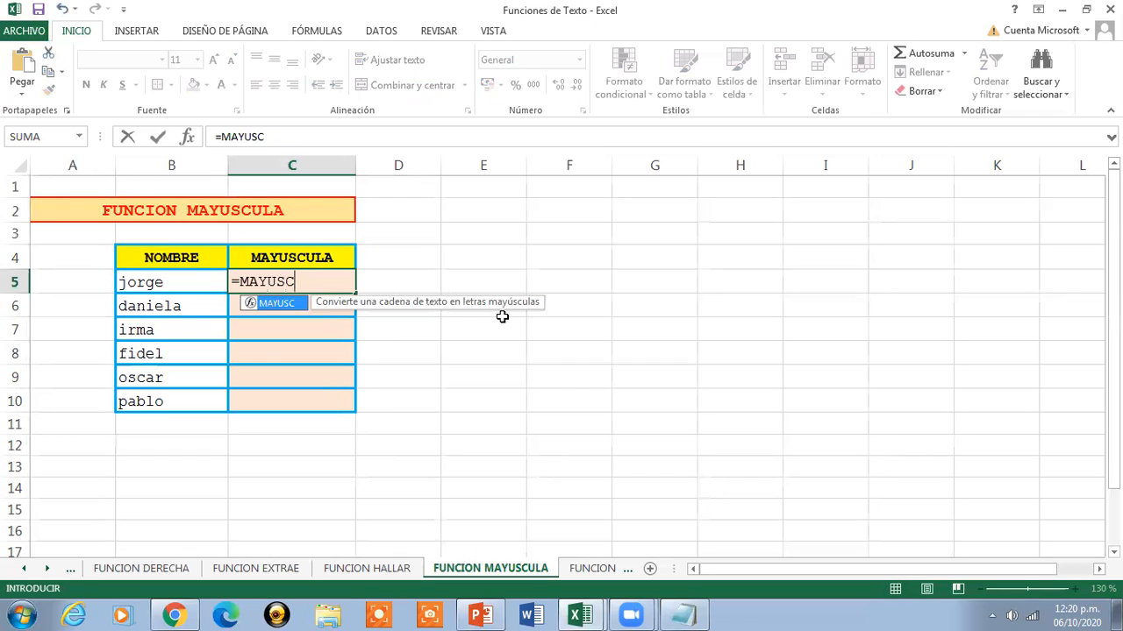
{"action": "type", "text": "("}
{"action": "left_click", "coordinate": [139, 282]}
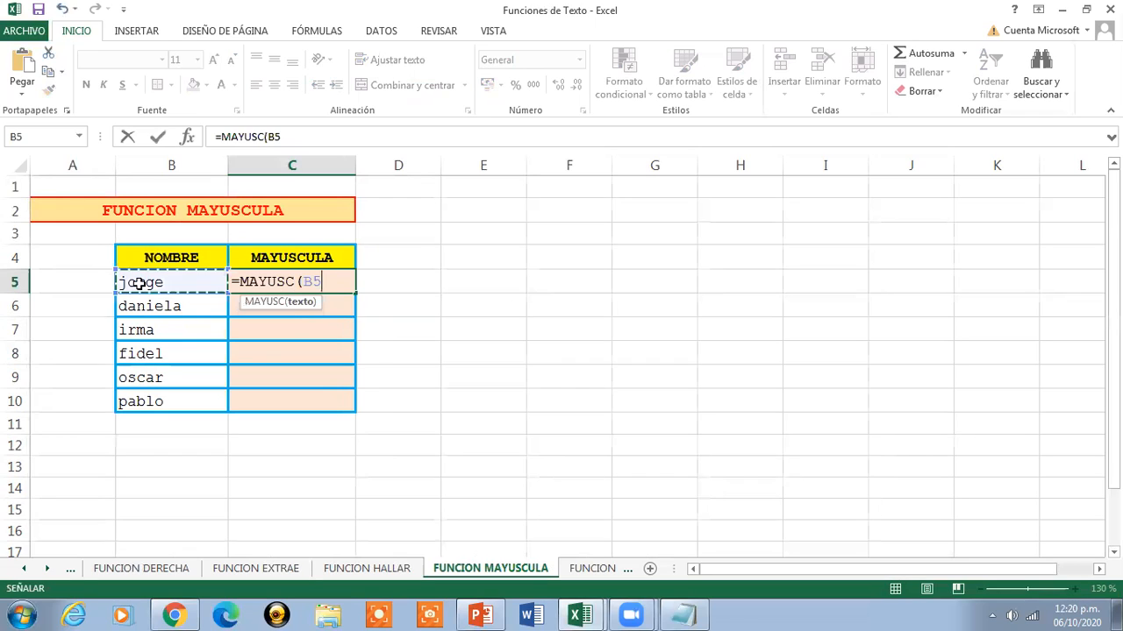
{"action": "type", "text": ")"}
{"action": "key", "text": "Return"}
- Fill the MAYUSC formula from C5 down through C10 and compare C5 with its source name in B5
{"action": "left_click", "coordinate": [318, 281]}
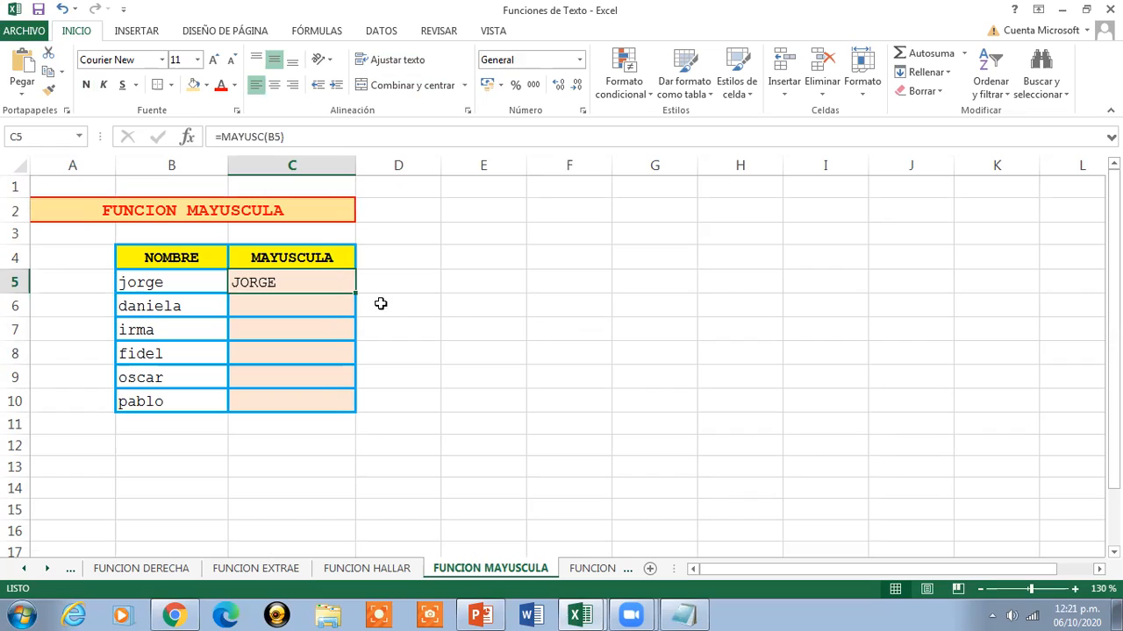
{"action": "left_click_drag", "start_coordinate": [357, 294], "coordinate": [367, 403]}
{"action": "left_click", "coordinate": [316, 287]}
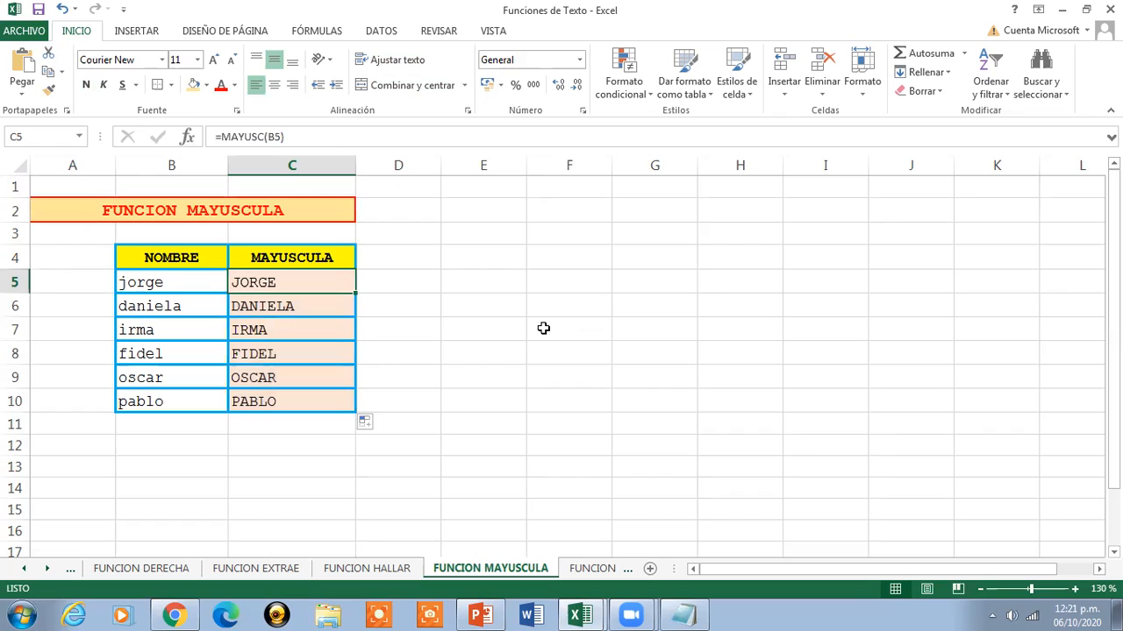
{"action": "left_click", "coordinate": [155, 286]}
{"action": "left_click", "coordinate": [297, 279]}
{"action": "left_click", "coordinate": [281, 211]}
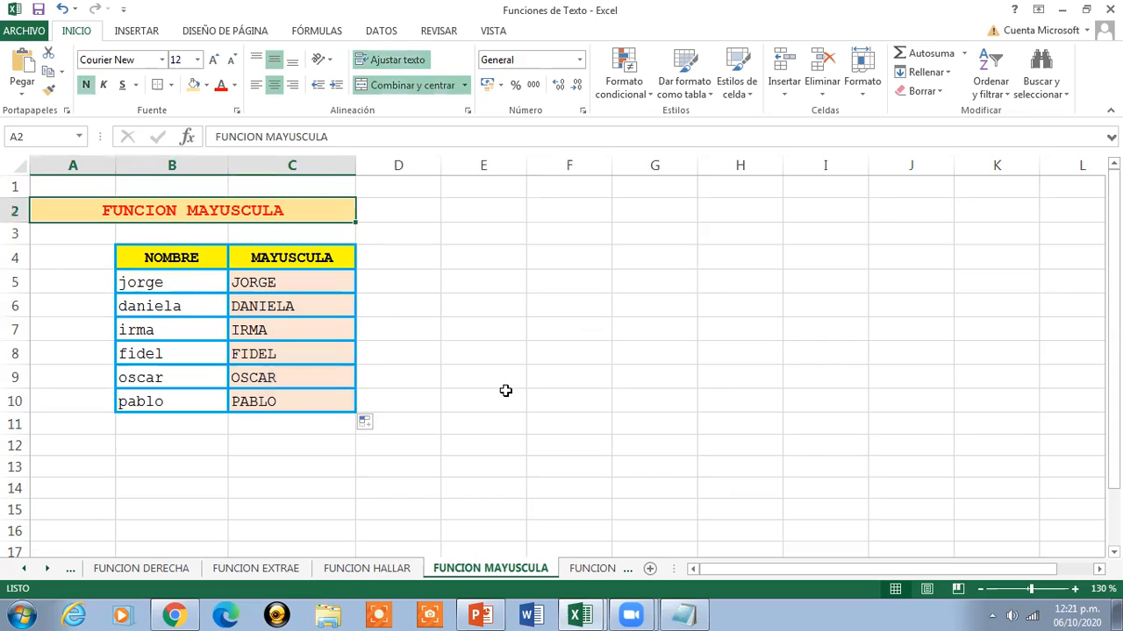
- Open the FUNCION MINUSCULA sheet and set its zoom to 130 %
{"action": "left_click", "coordinate": [596, 568]}
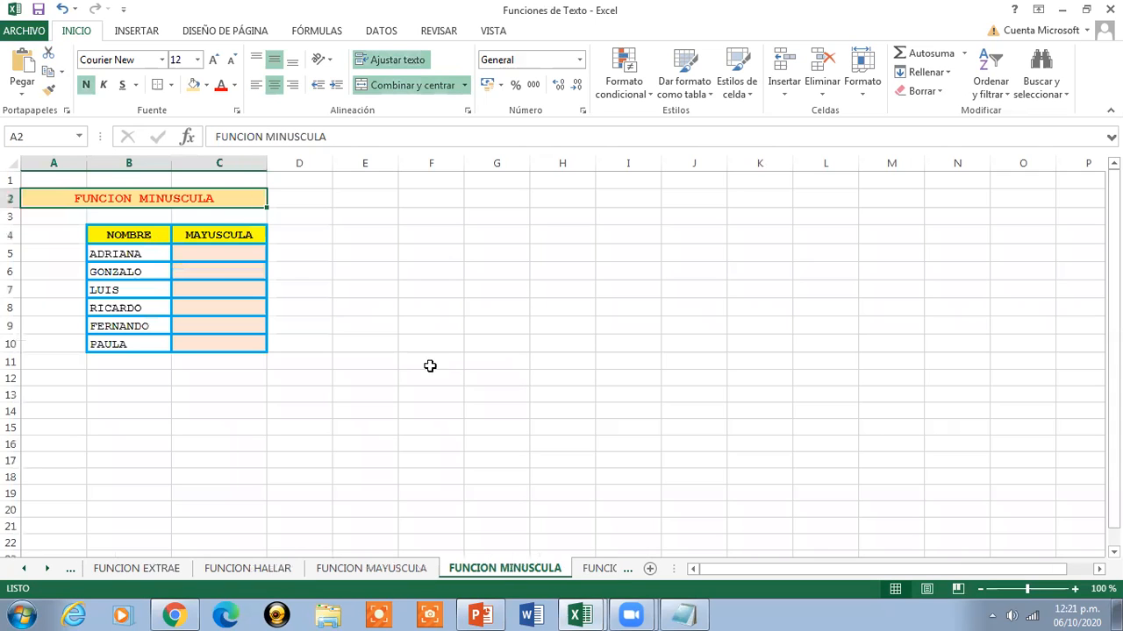
{"action": "left_click", "coordinate": [1076, 590]}
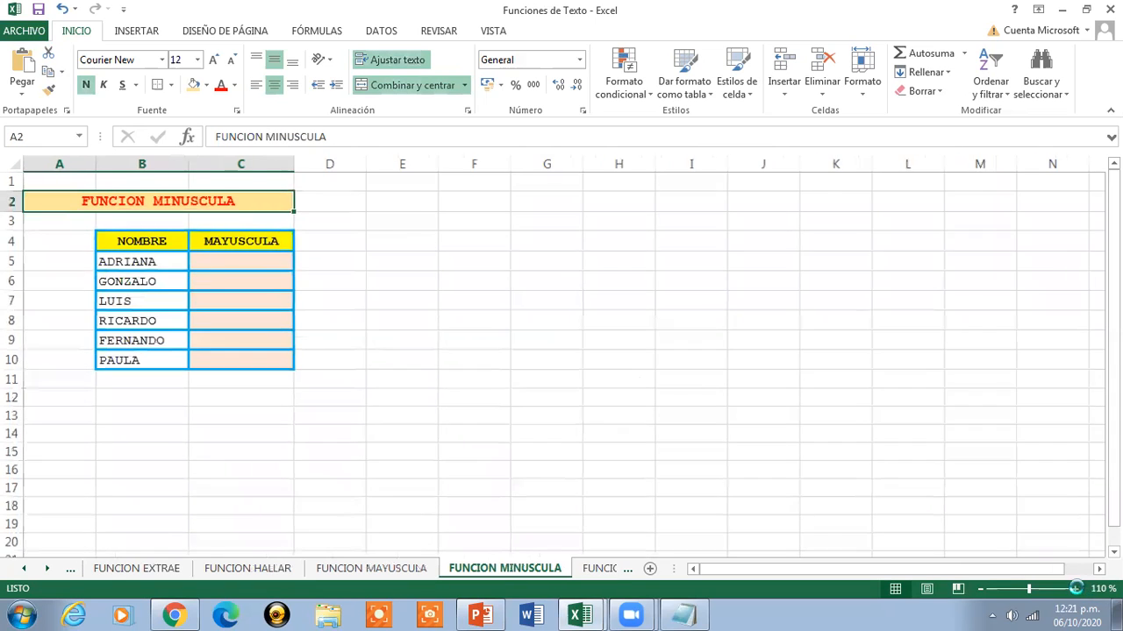
{"action": "left_click", "coordinate": [1076, 591]}
{"action": "left_click", "coordinate": [1076, 590]}
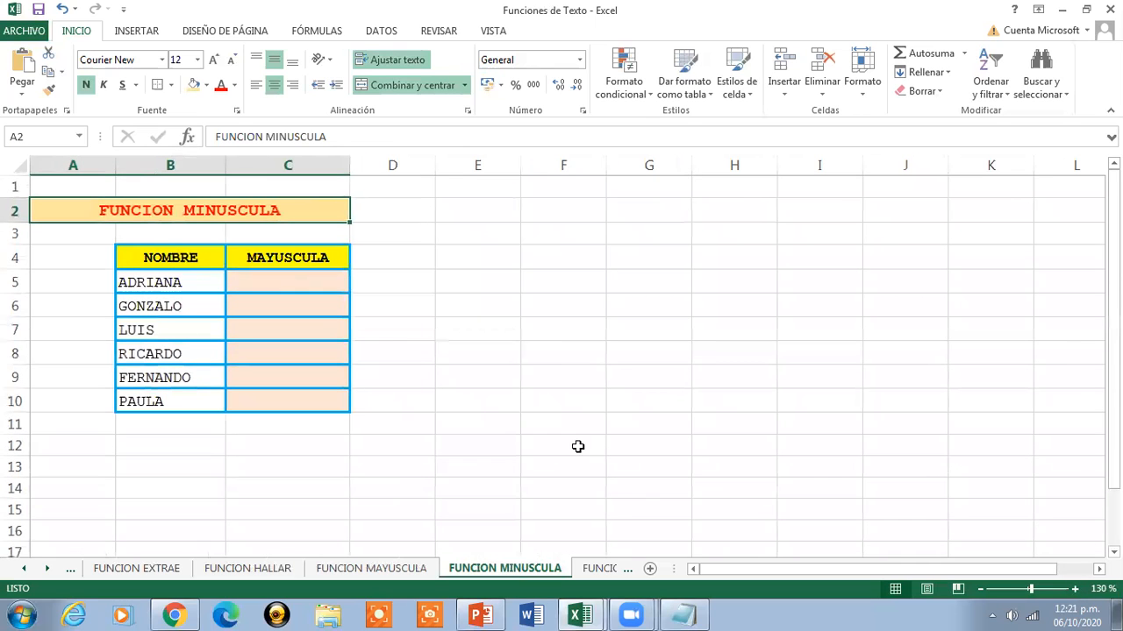
- Enter =MINUSC(B5) in C5 to convert the first name to lowercase, and fill the formula down through C10
{"action": "left_click", "coordinate": [261, 281]}
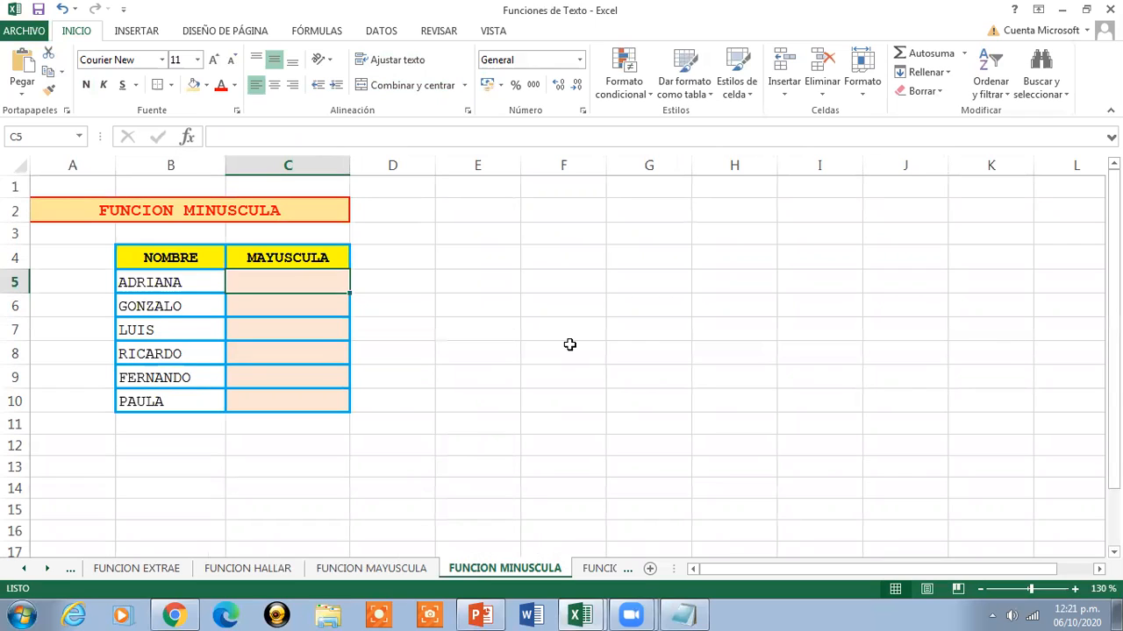
{"action": "type", "text": "="}
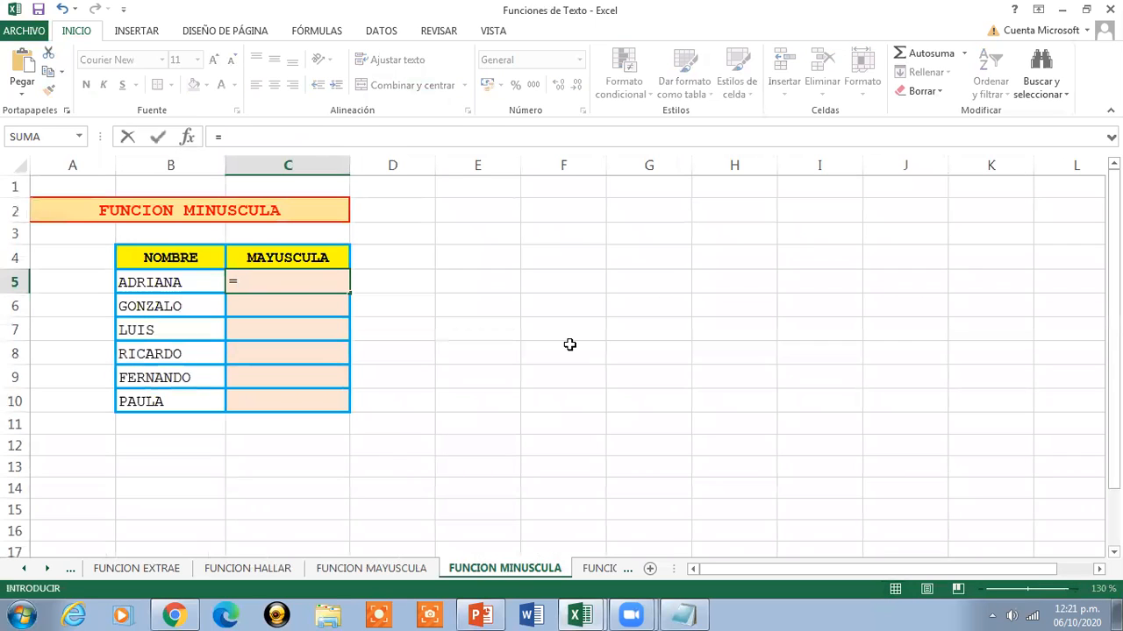
{"action": "type", "text": "MINUSC"}
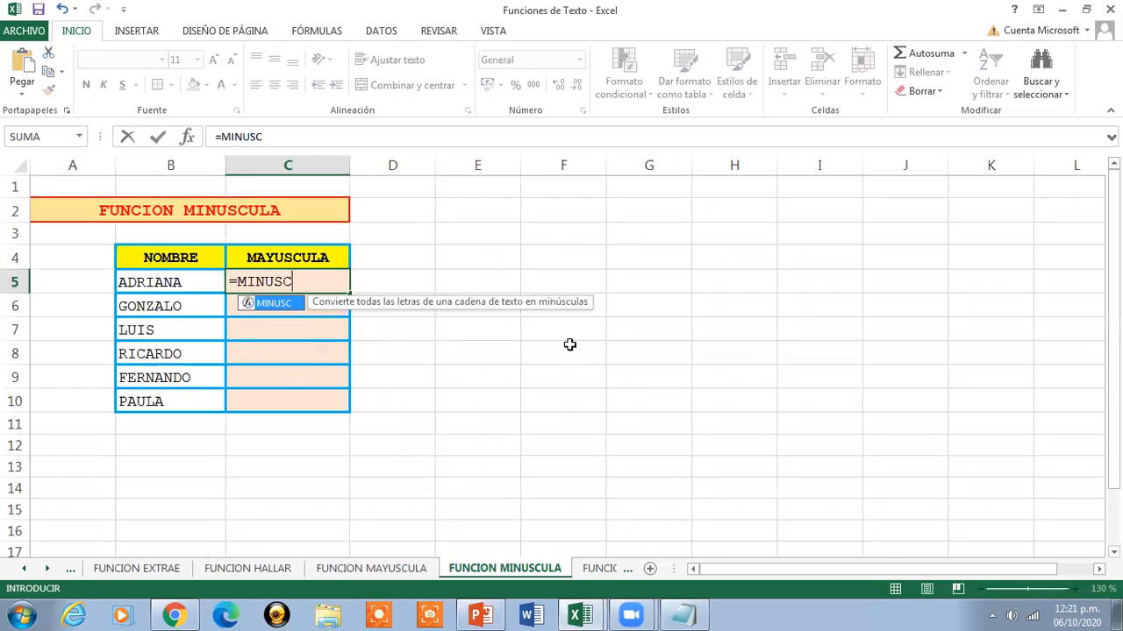
{"action": "type", "text": "("}
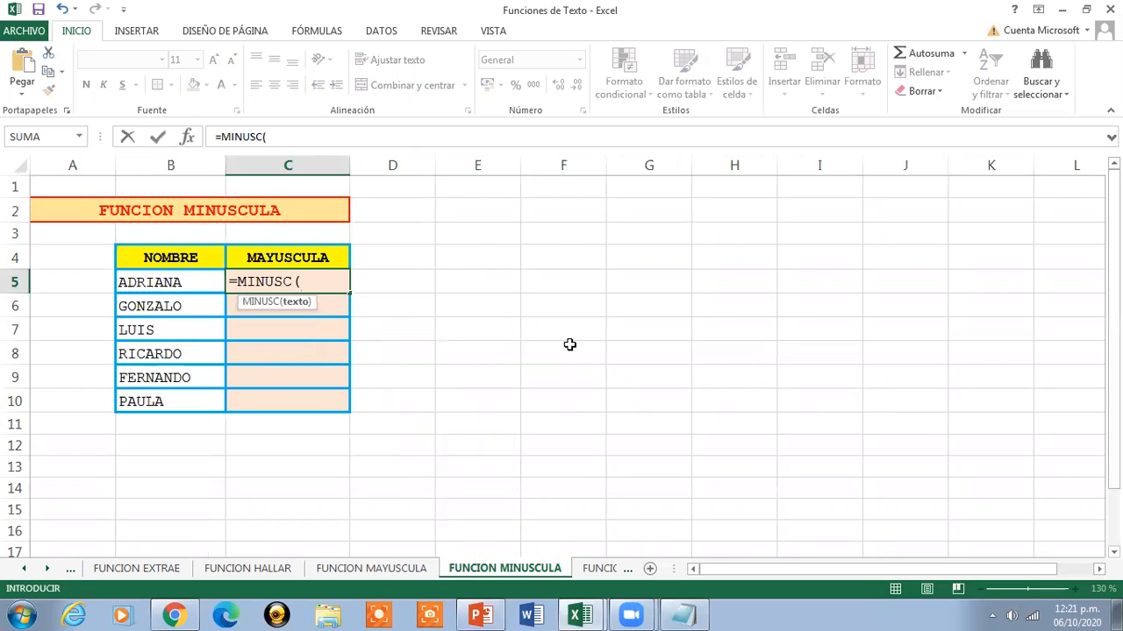
{"action": "left_click", "coordinate": [188, 281]}
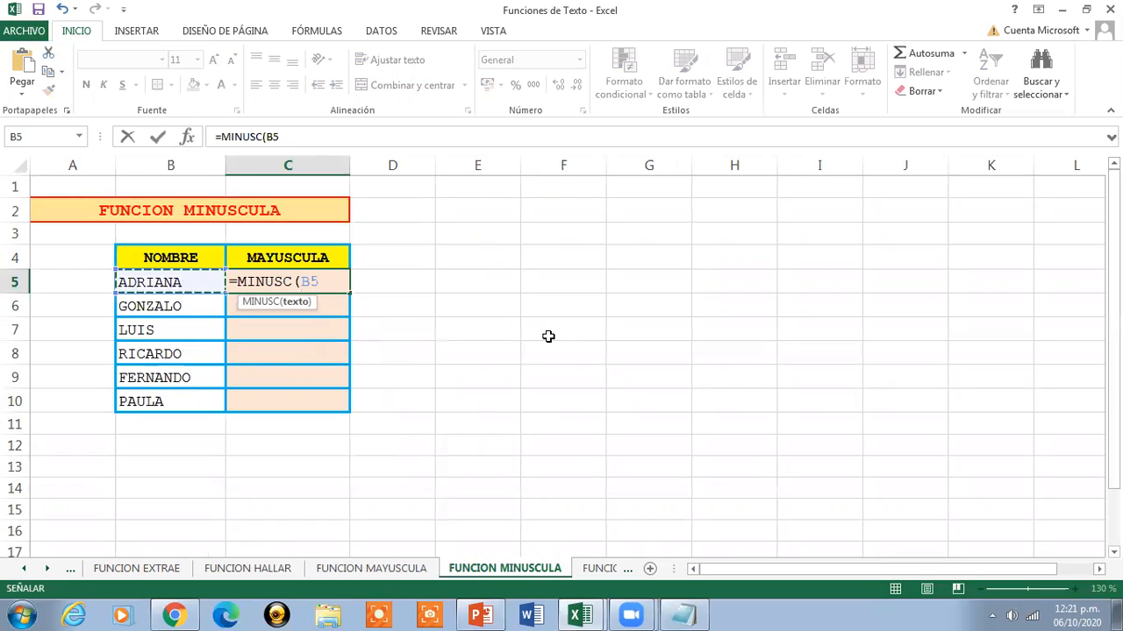
{"action": "type", "text": ")"}
{"action": "key", "text": "Return"}
{"action": "key", "text": "Up"}
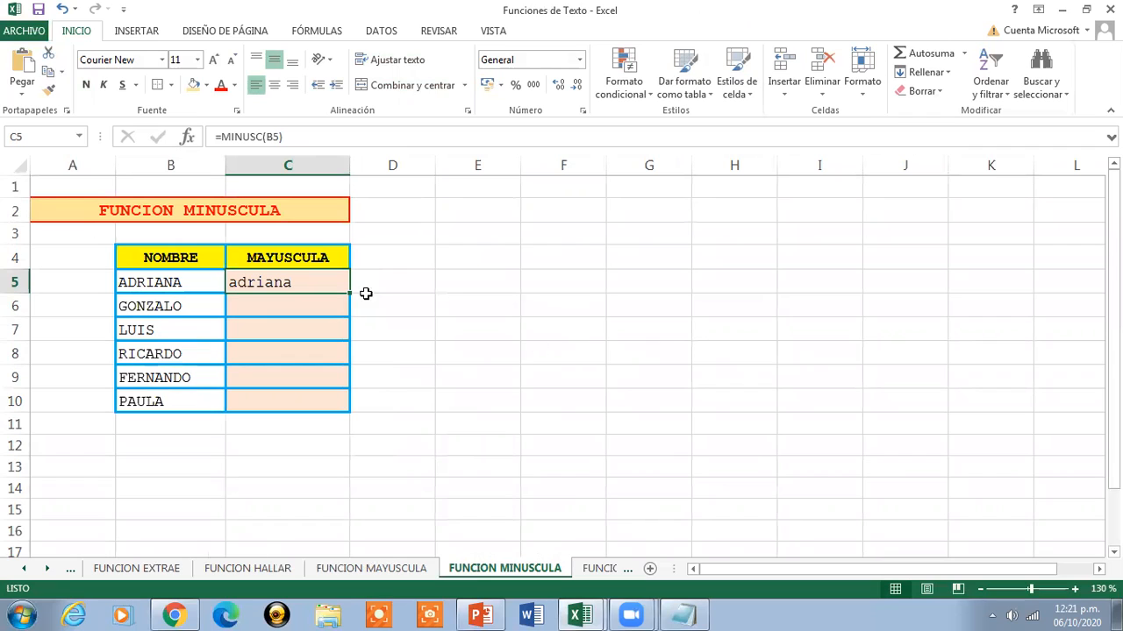
{"action": "left_click_drag", "start_coordinate": [350, 296], "coordinate": [348, 410]}
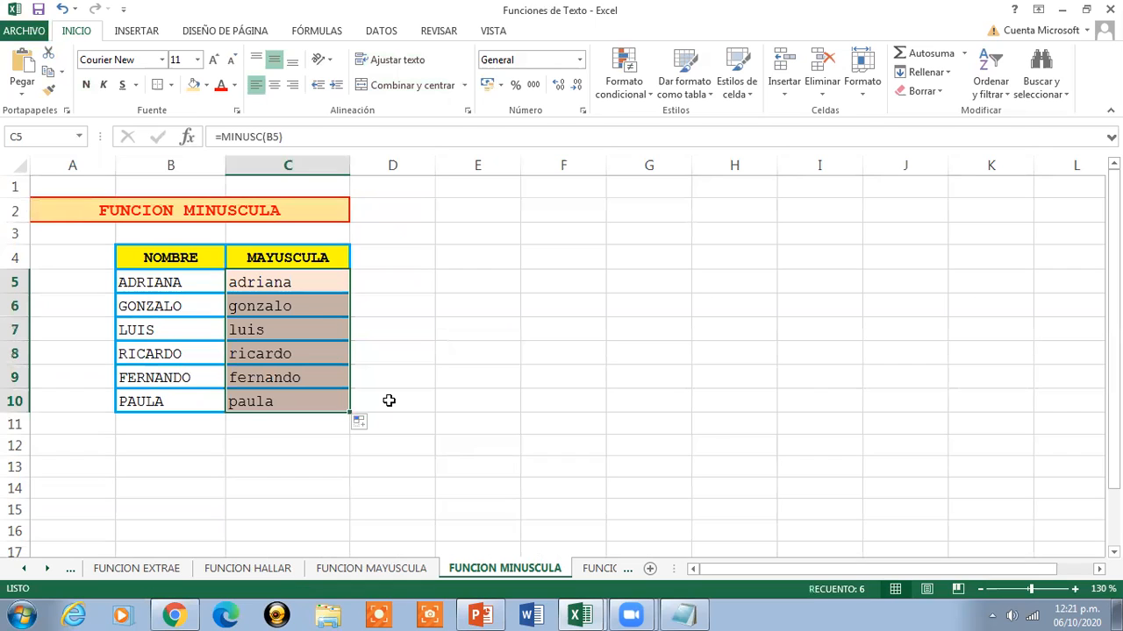
- Correct the column heading in C4 to MINUSCULA
{"action": "double_click", "coordinate": [268, 260]}
{"action": "key", "text": "BackSpace"}
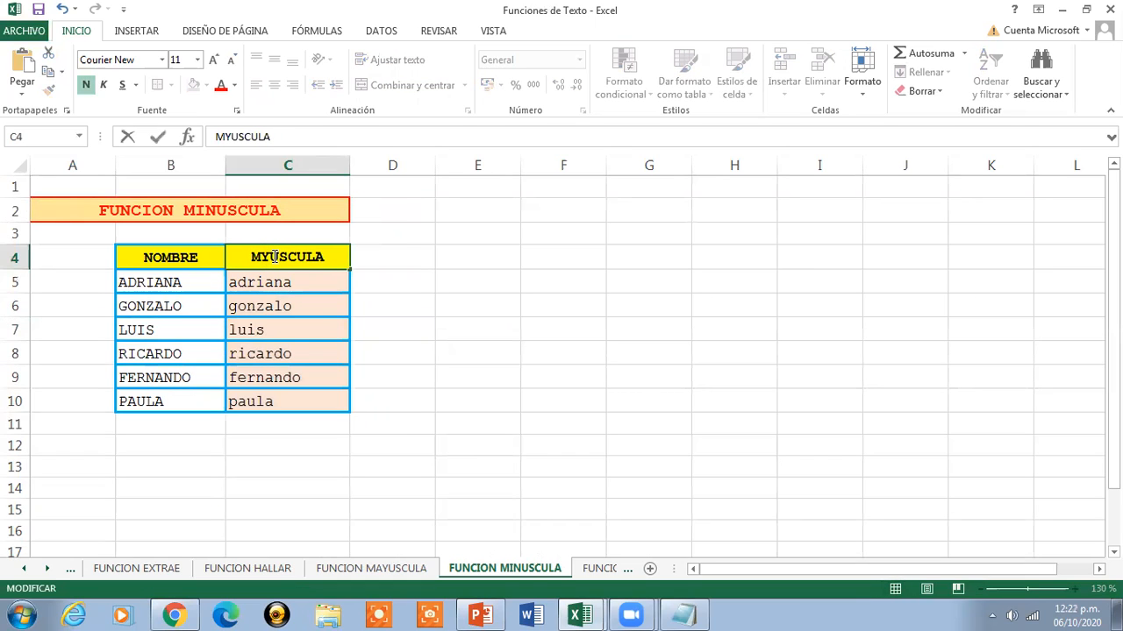
{"action": "type", "text": "I"}
{"action": "key", "text": "Delete"}
{"action": "type", "text": "N"}
{"action": "key", "text": "Return"}
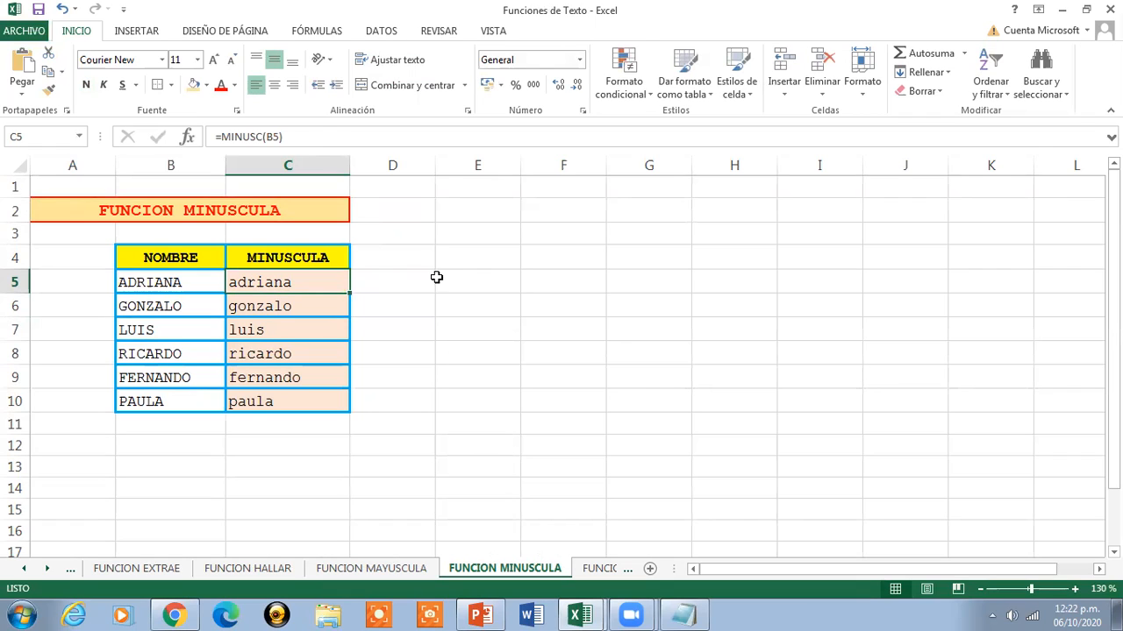
- Compare the finished FUNCION MAYUSCULA table with the FUNCION MINUSCULA table
{"action": "left_click", "coordinate": [217, 213]}
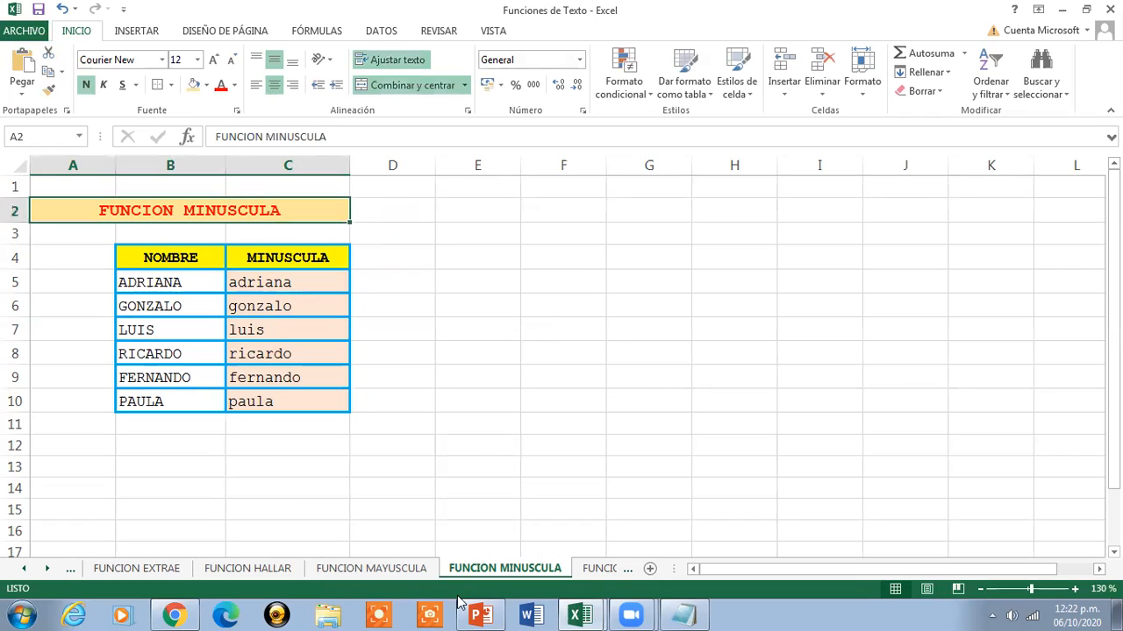
{"action": "left_click", "coordinate": [382, 569]}
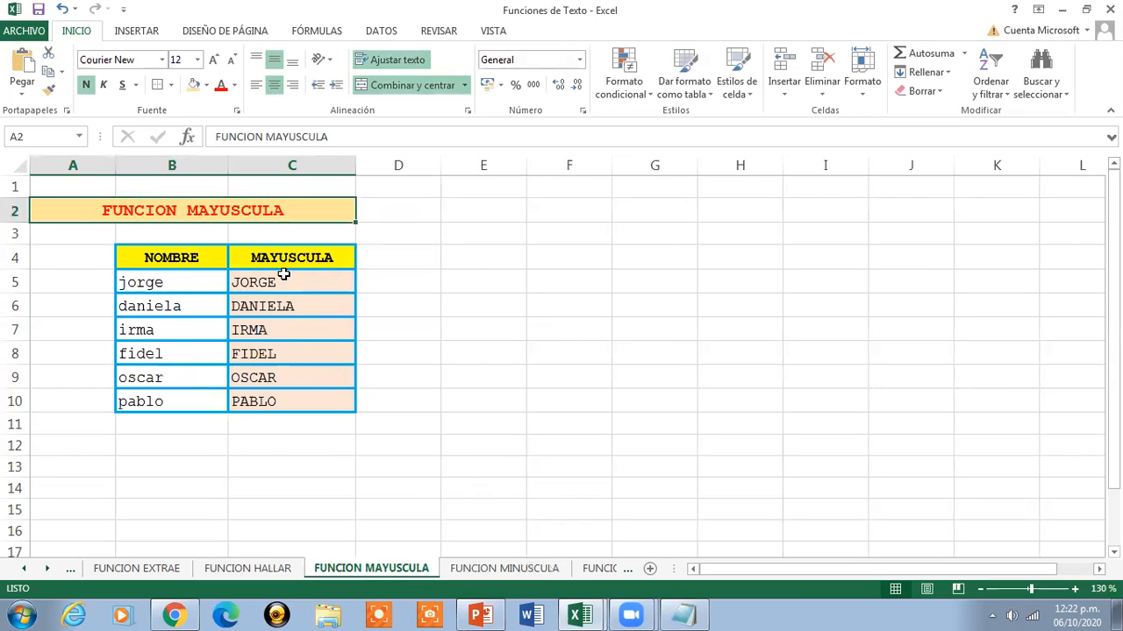
{"action": "left_click", "coordinate": [480, 572]}
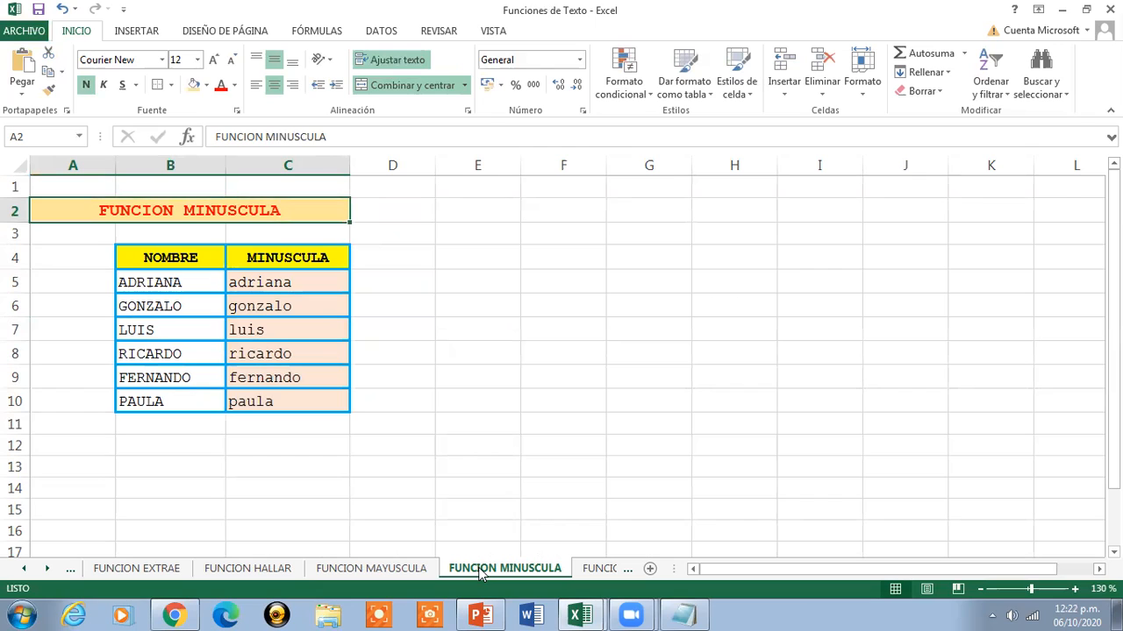
- Open the FUNCION LARGO sheet and set its zoom to 130 %
{"action": "left_click", "coordinate": [599, 568]}
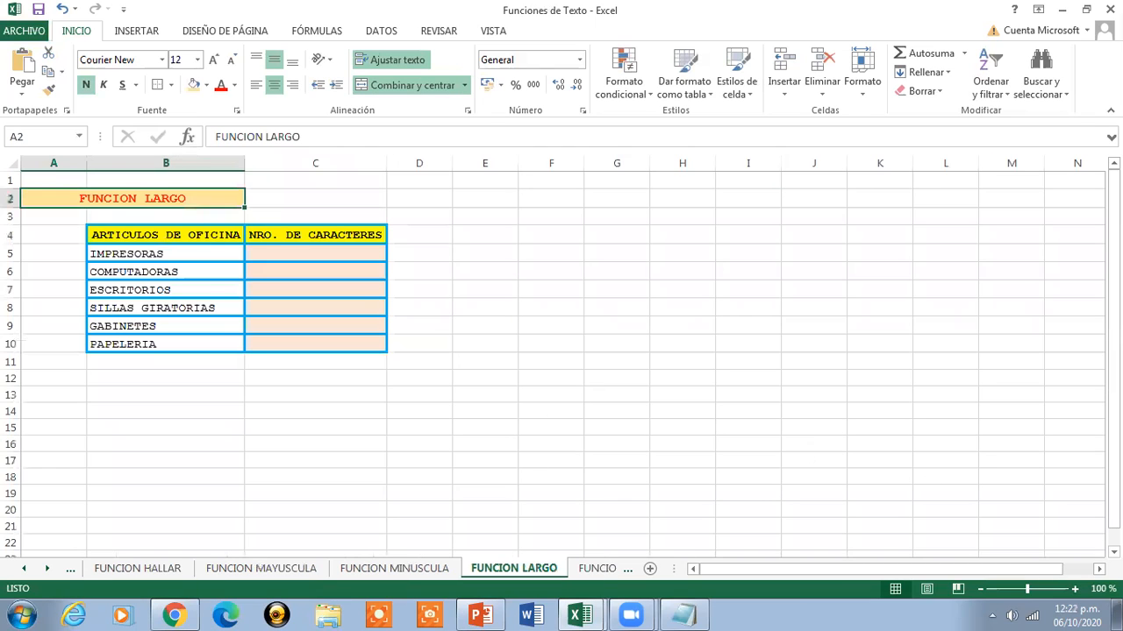
{"action": "left_click", "coordinate": [1076, 590]}
{"action": "left_click", "coordinate": [1075, 590]}
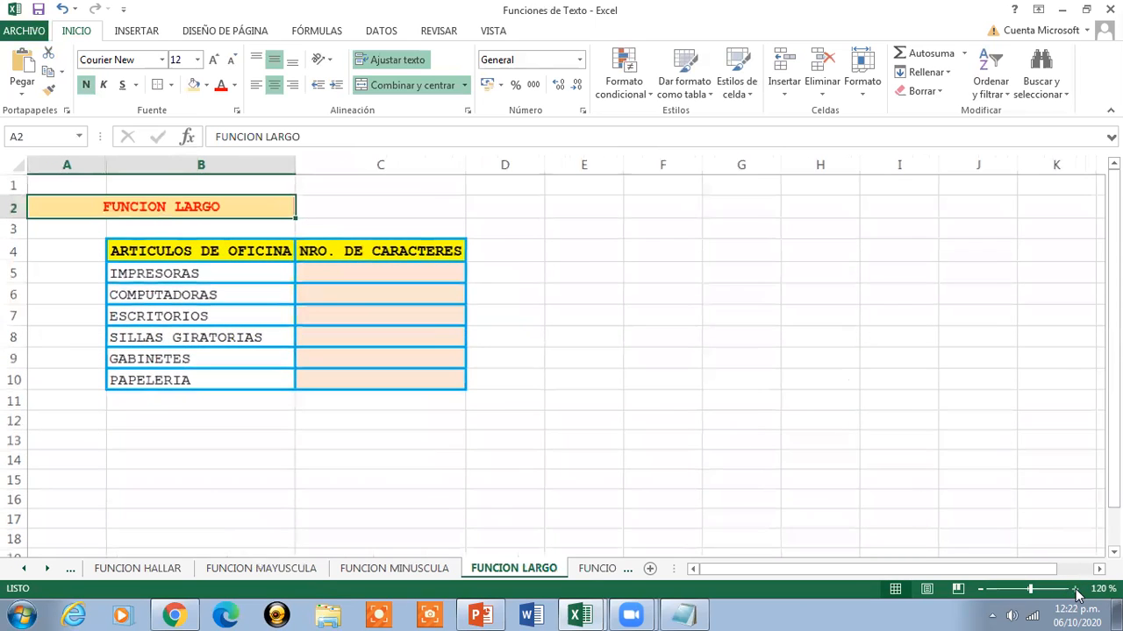
{"action": "left_click", "coordinate": [1075, 589]}
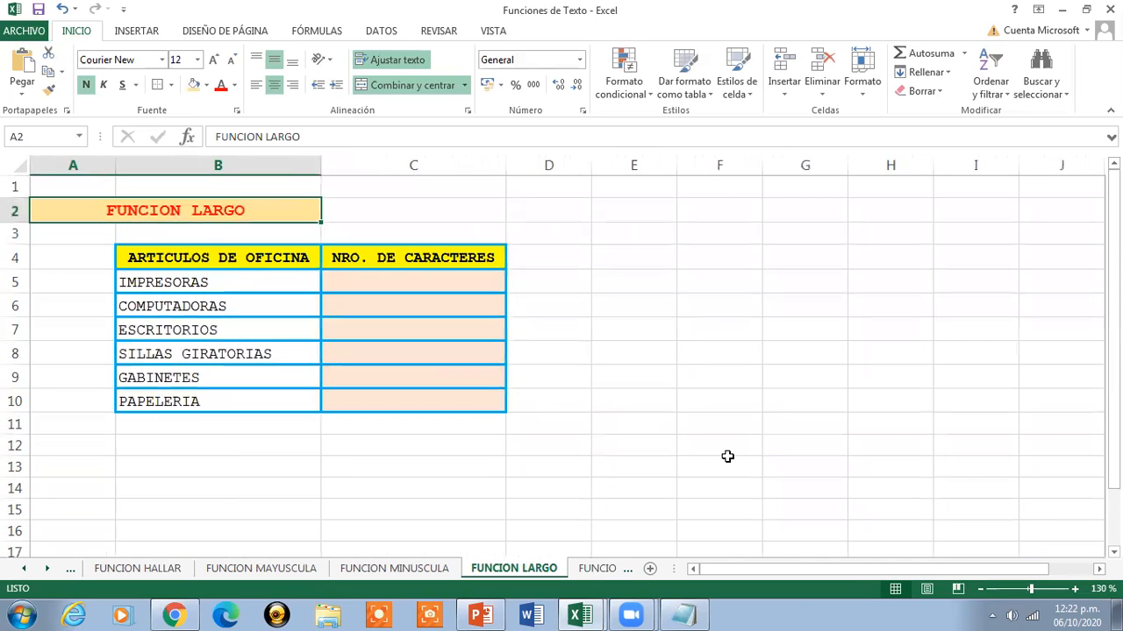
- Read the LARGO description and syntax in the Sesion de Clases Nro 9 workbook, and return to the FUNCION LARGO sheet
{"action": "left_click", "coordinate": [580, 616]}
{"action": "left_click", "coordinate": [546, 555]}
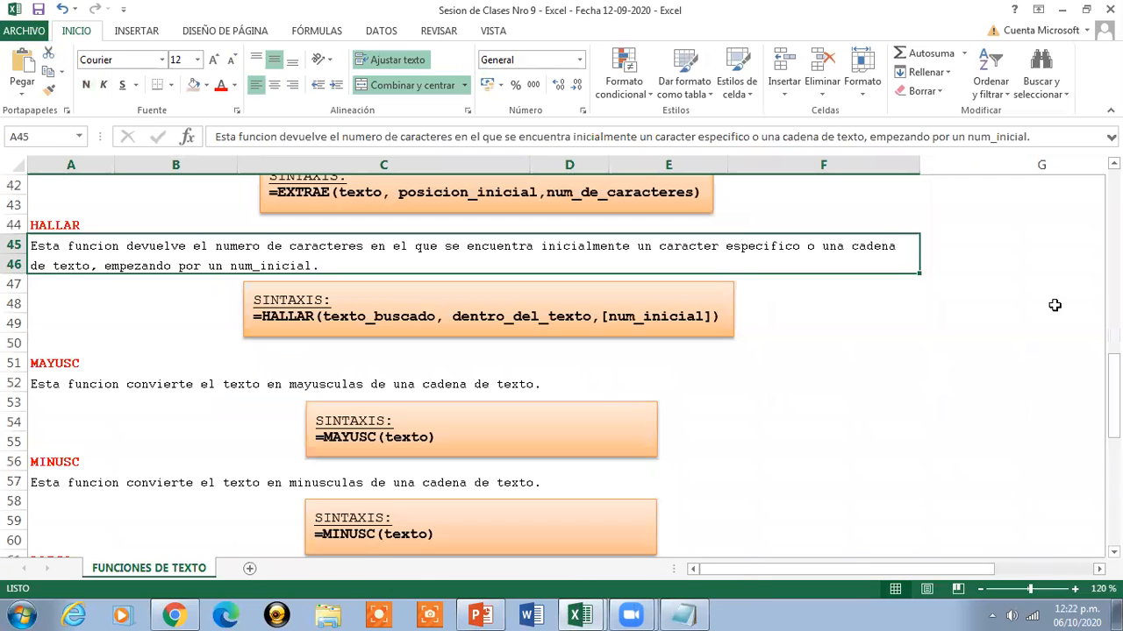
{"action": "scroll", "coordinate": [630, 352], "scroll_direction": "down", "scroll_amount": 4}
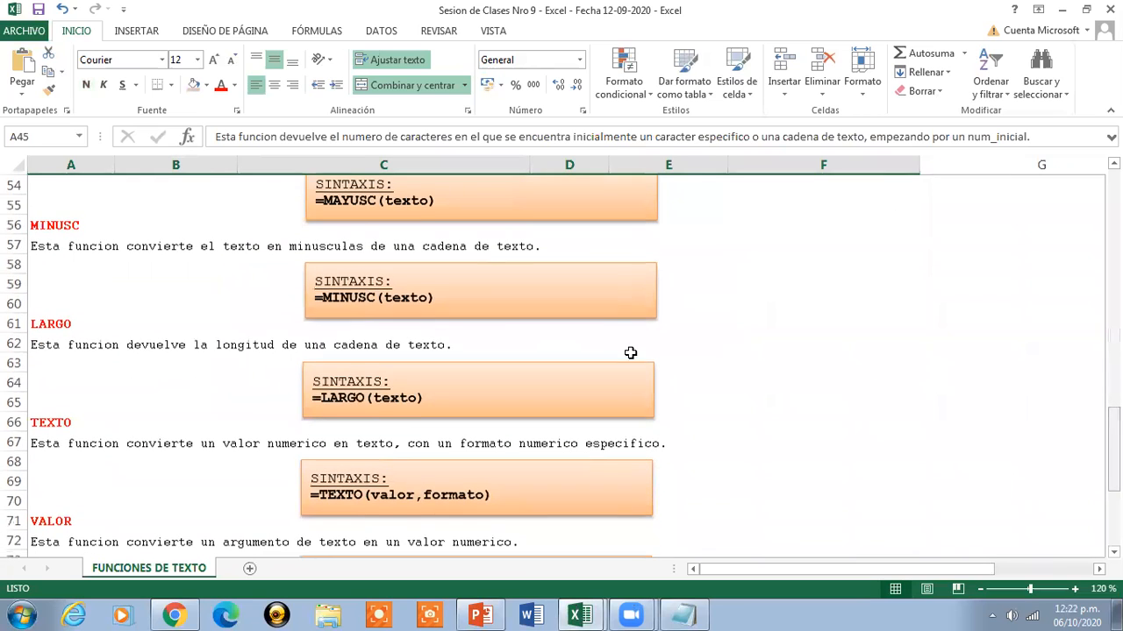
{"action": "left_click", "coordinate": [409, 346]}
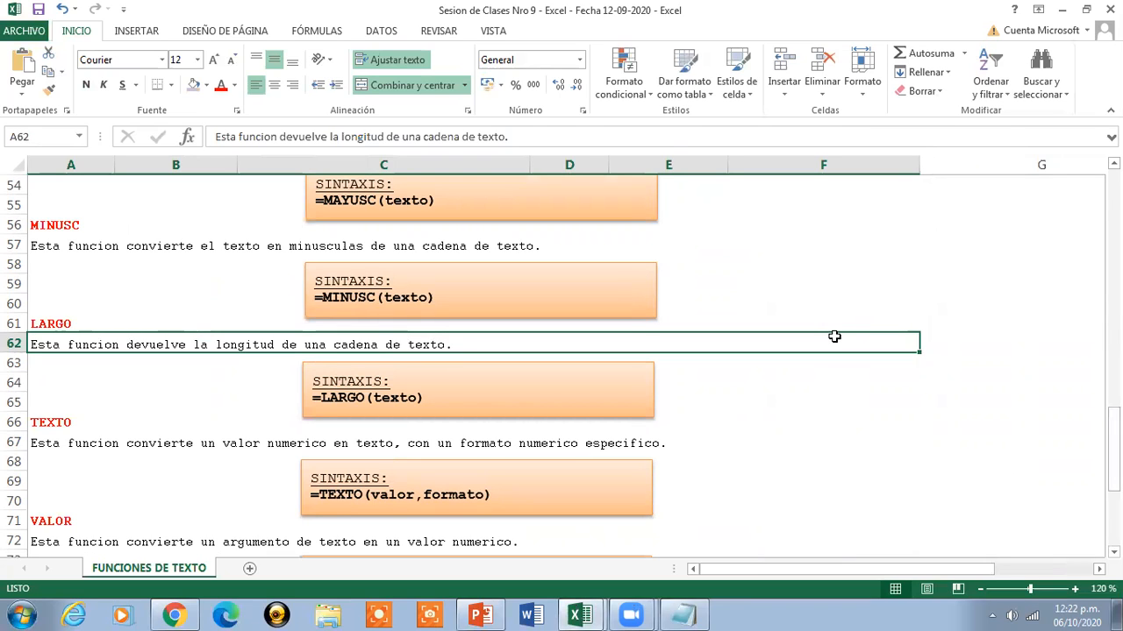
{"action": "left_click", "coordinate": [581, 616]}
{"action": "left_click", "coordinate": [517, 578]}
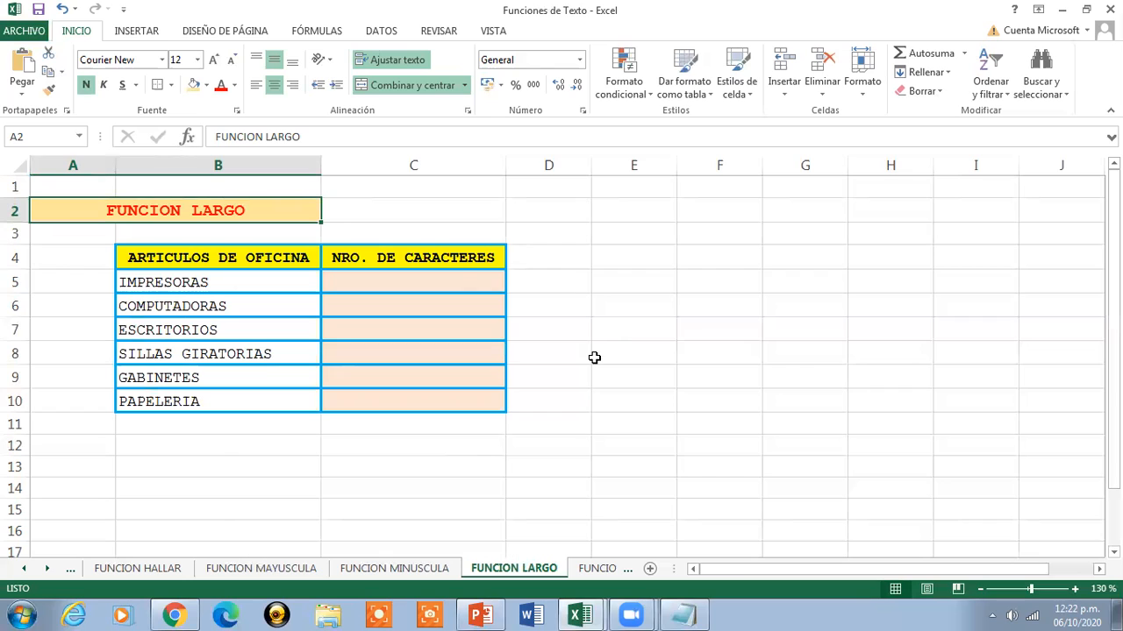
- Enter =LARGO(B5) in C5 to count the characters of the first office article, and fill the formula down through C10
{"action": "left_click", "coordinate": [462, 282]}
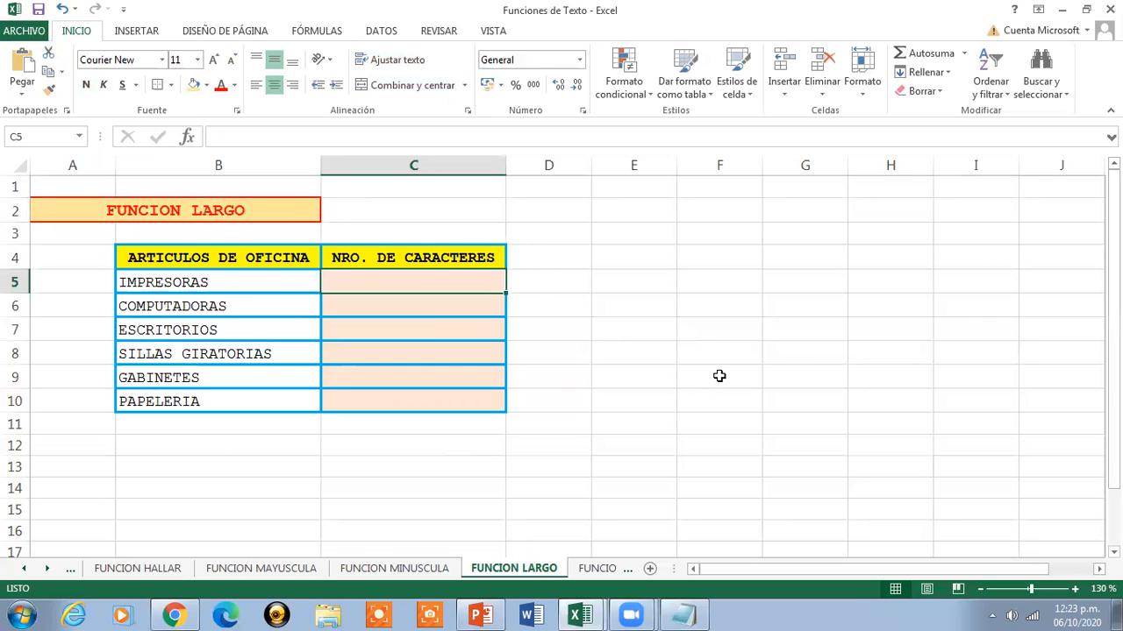
{"action": "type", "text": "="}
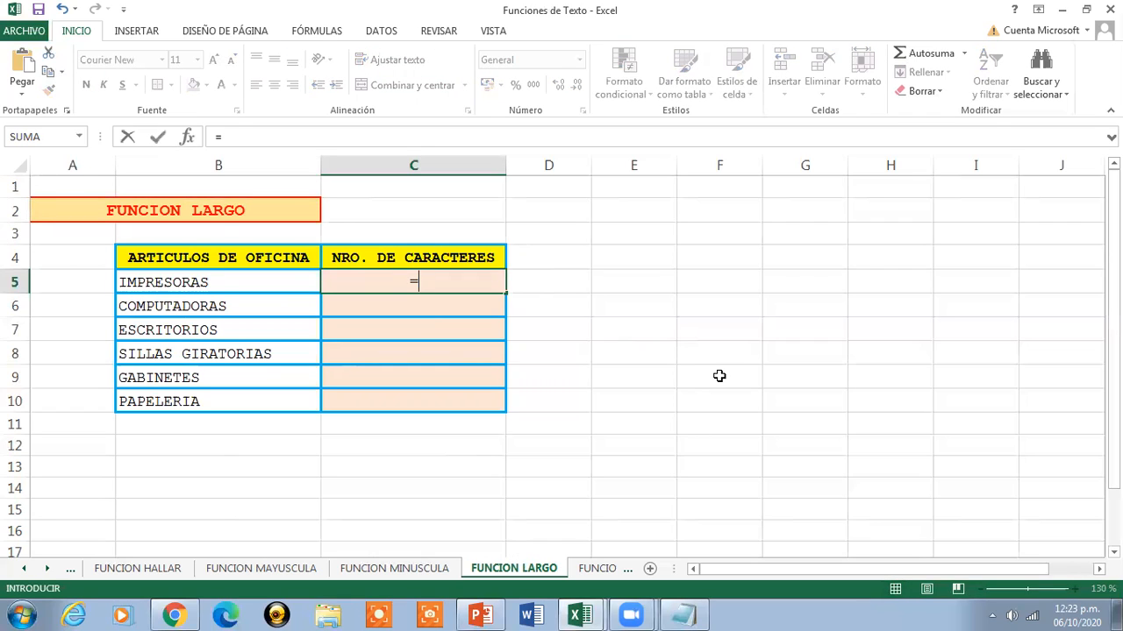
{"action": "type", "text": "LARC"}
{"action": "key", "text": "BackSpace"}
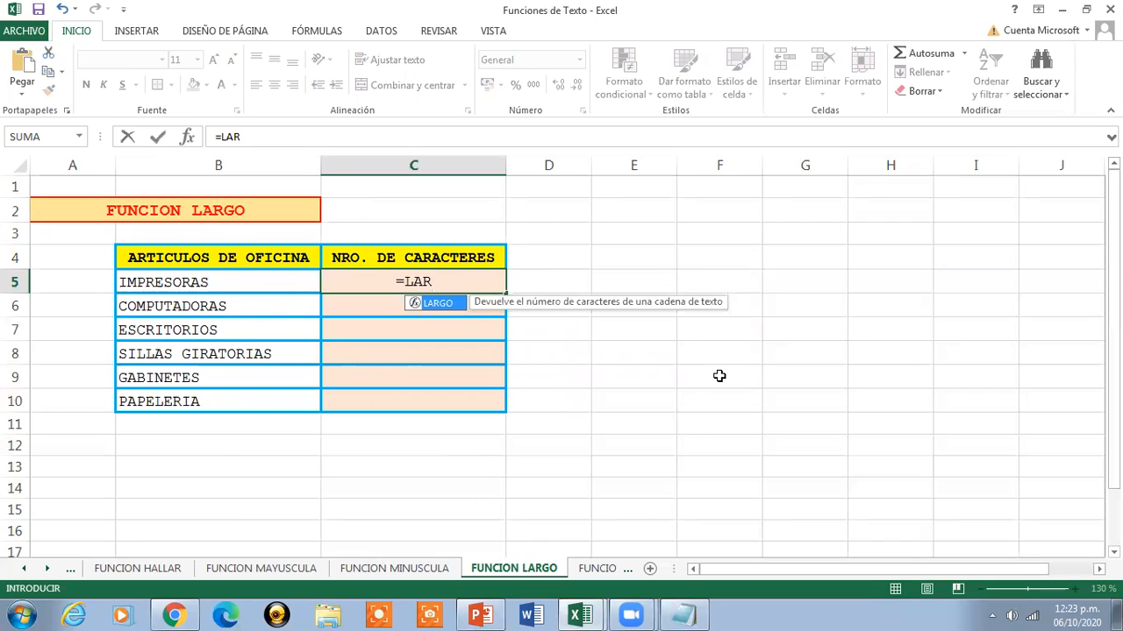
{"action": "type", "text": "GO("}
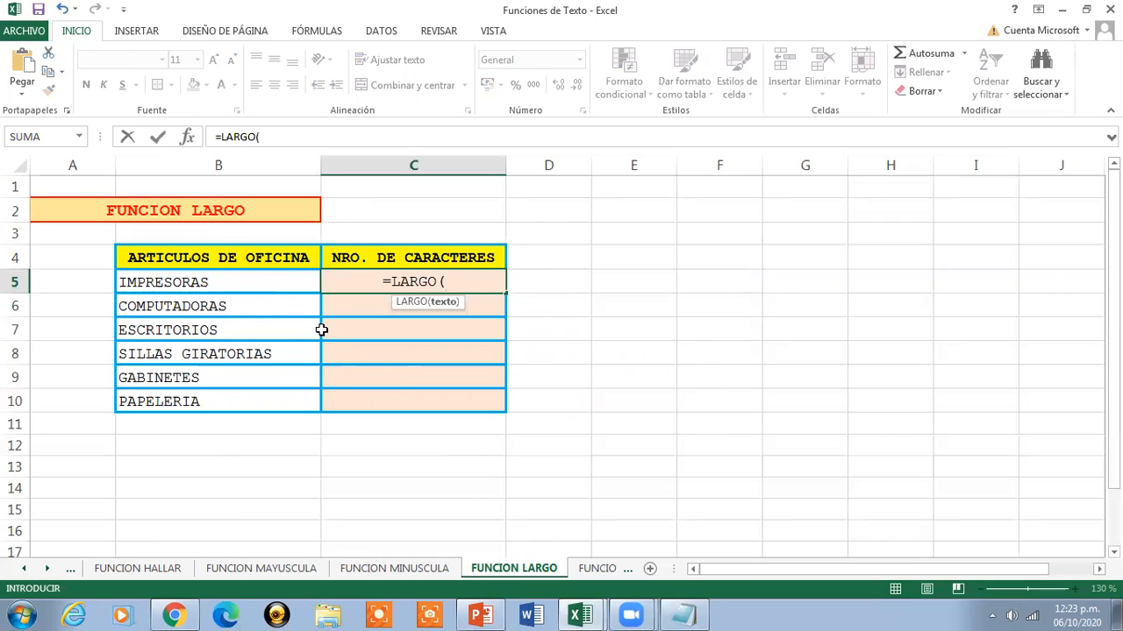
{"action": "left_click", "coordinate": [206, 282]}
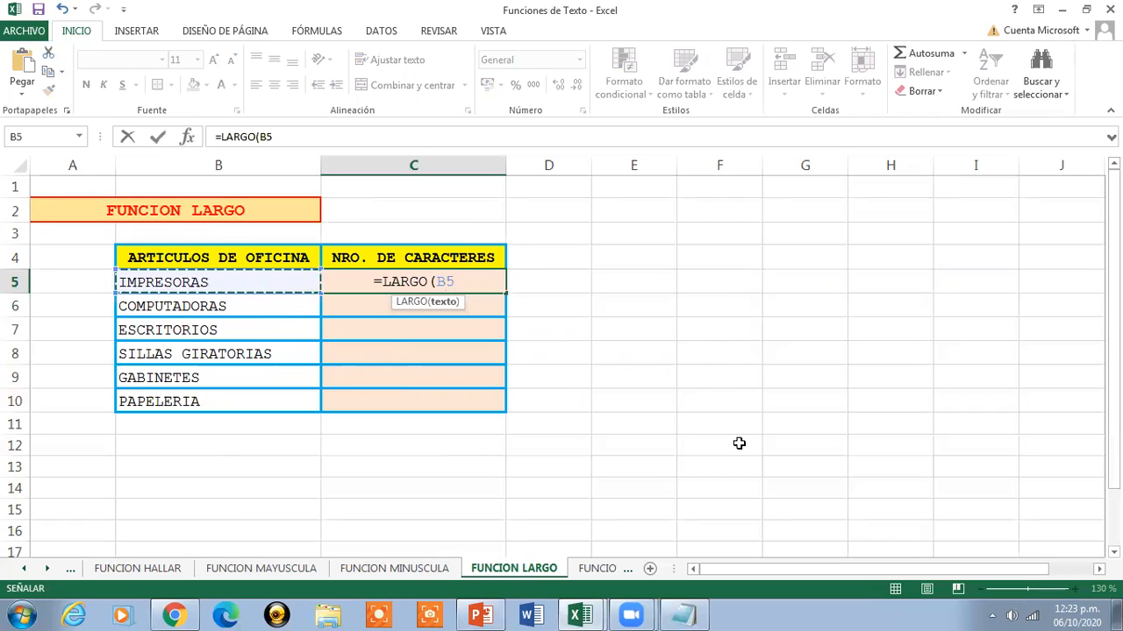
{"action": "type", "text": ")"}
{"action": "key", "text": "Return"}
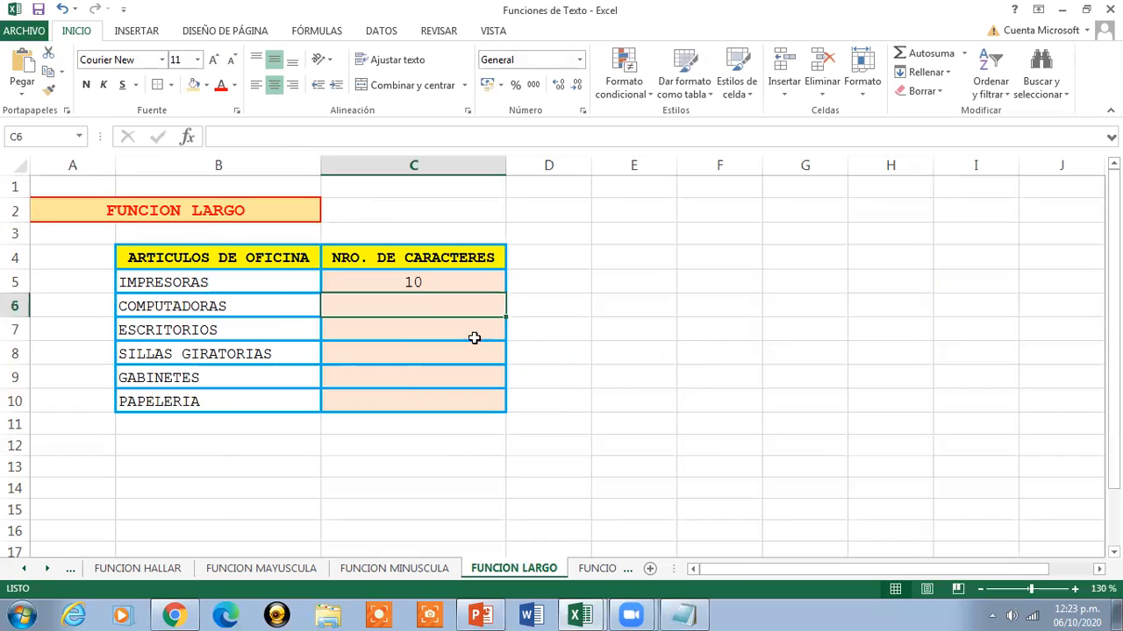
{"action": "left_click", "coordinate": [421, 287]}
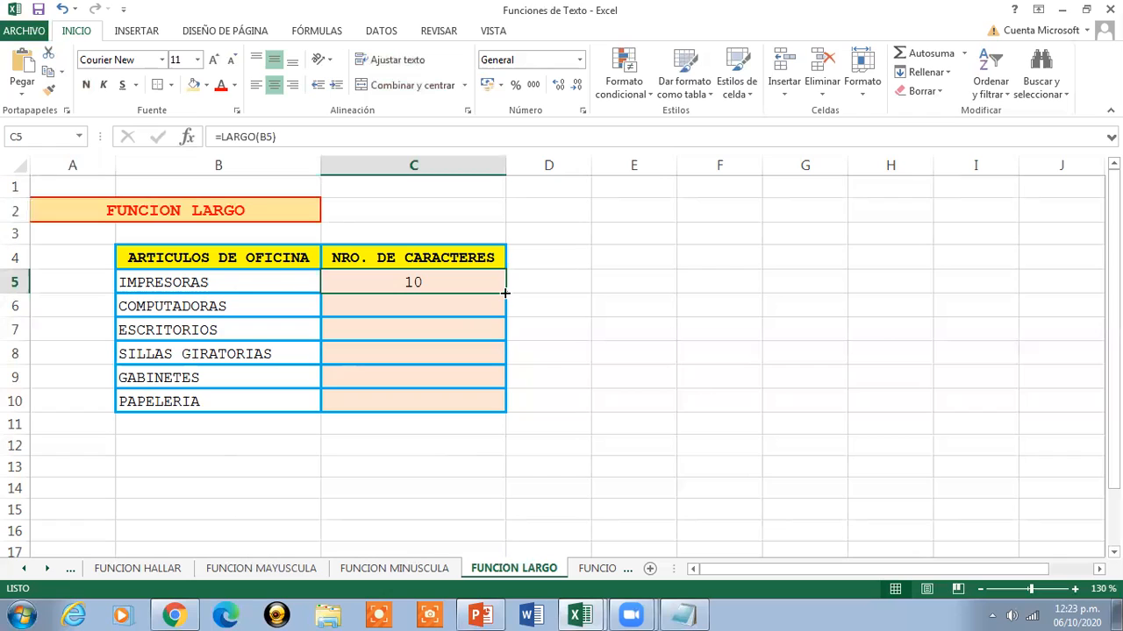
{"action": "left_click_drag", "start_coordinate": [505, 293], "coordinate": [508, 409]}
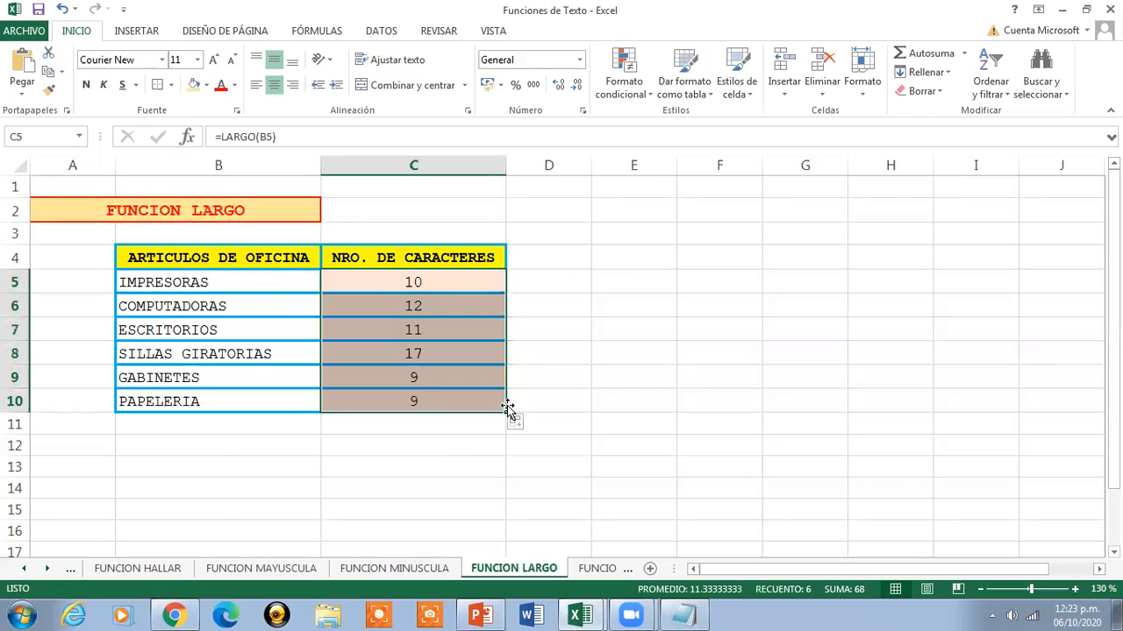
- Try replacing GABINETES in B9 with A to test the LARGO count, and undo the replacement
{"action": "left_click", "coordinate": [411, 277]}
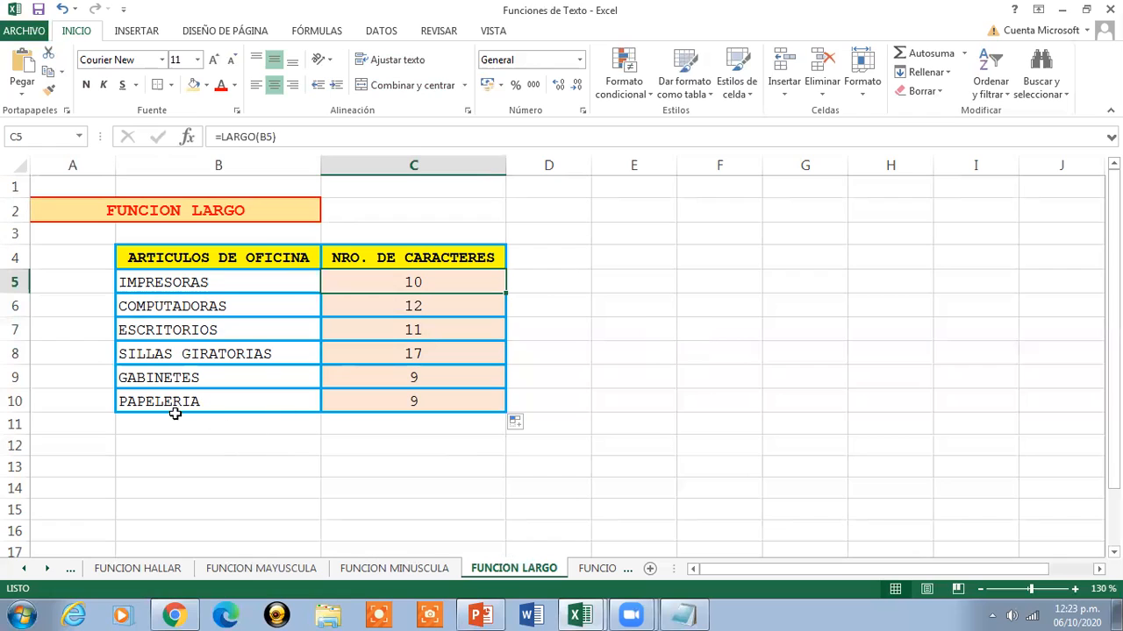
{"action": "left_click", "coordinate": [162, 379]}
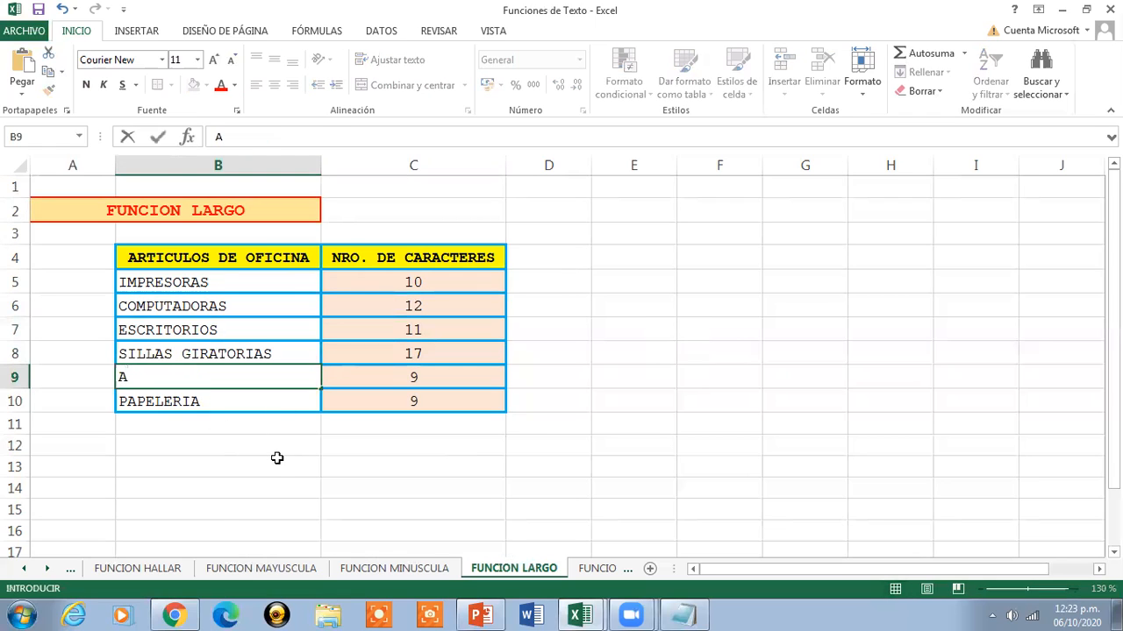
{"action": "key", "text": "Return"}
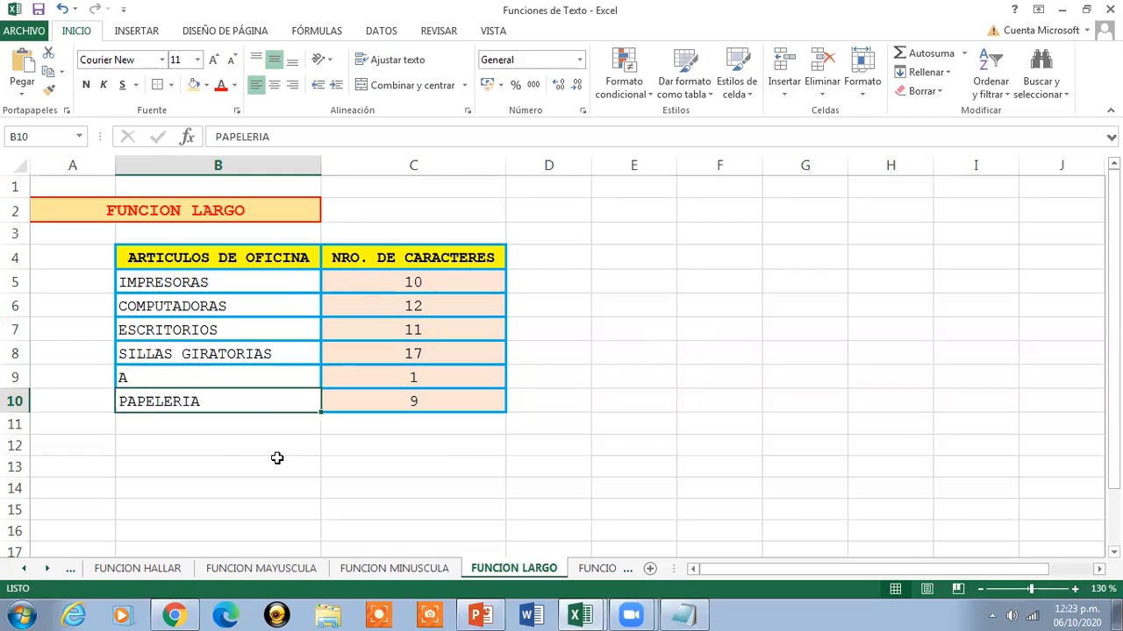
{"action": "key", "text": "ctrl+z"}
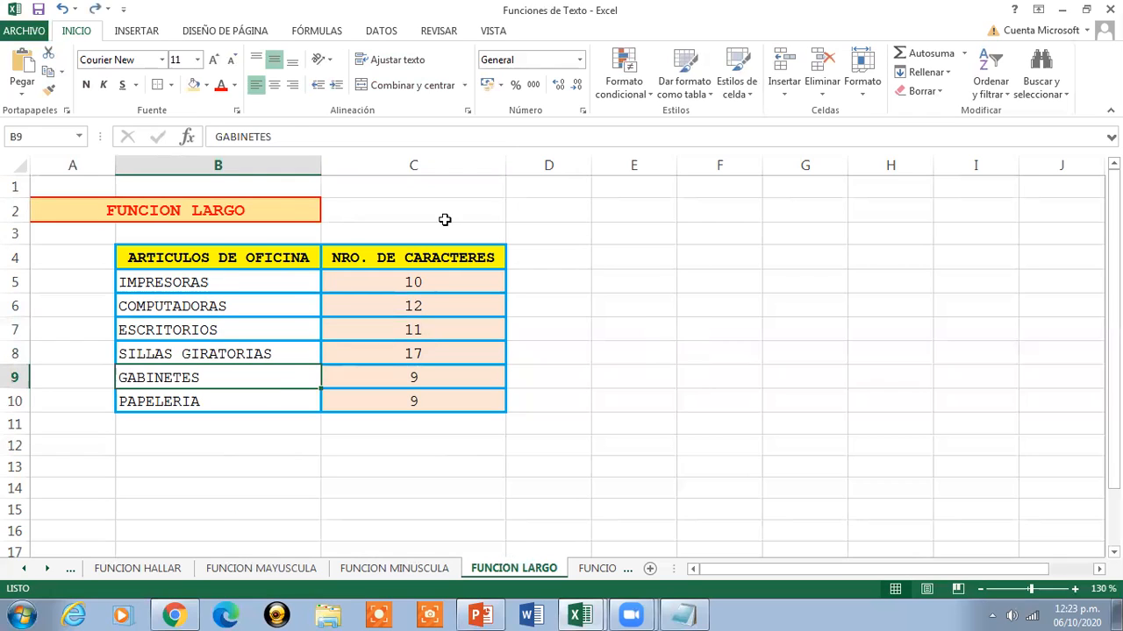
{"action": "left_click", "coordinate": [281, 208]}
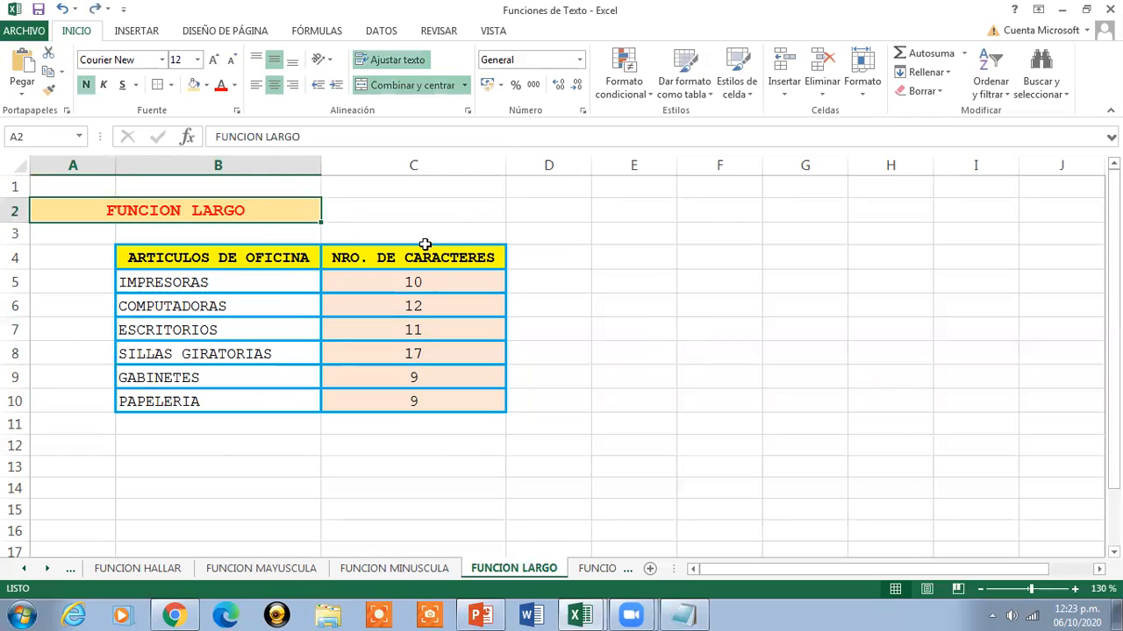
- Open the FUNCION TEXTO sheet and set its zoom to 130 %
{"action": "left_click", "coordinate": [603, 568]}
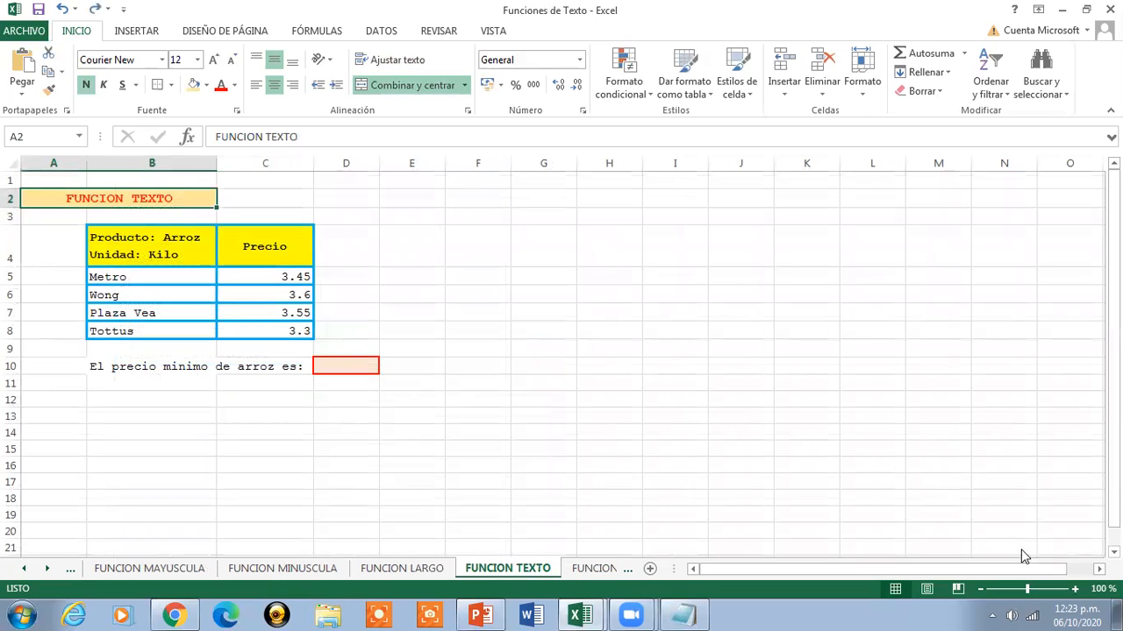
{"action": "left_click", "coordinate": [1075, 589]}
{"action": "left_click", "coordinate": [1075, 589]}
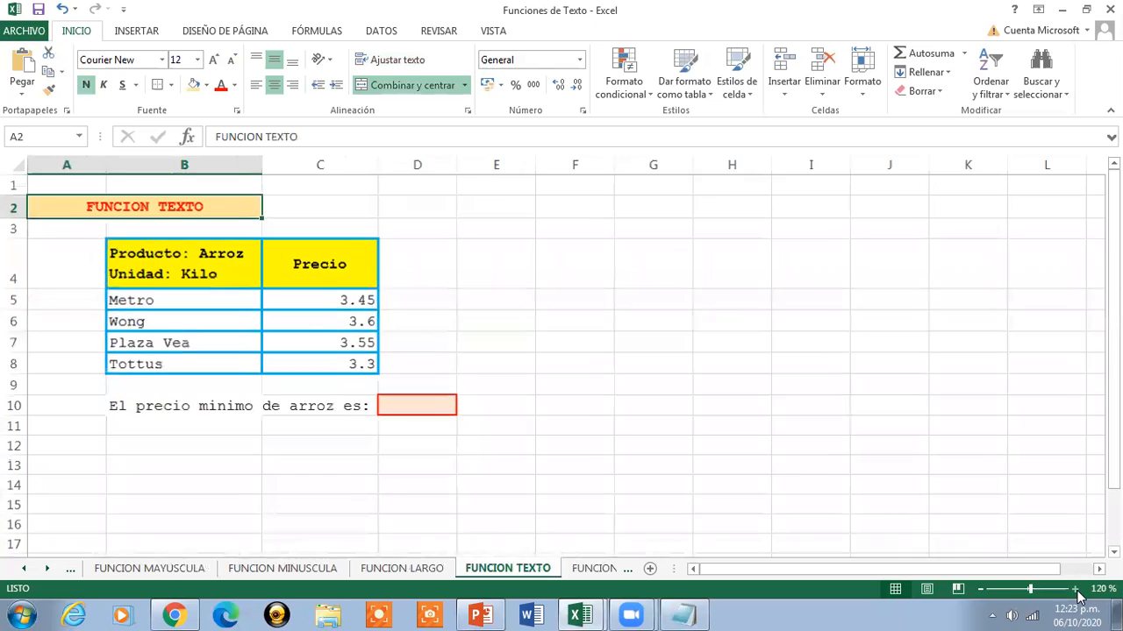
{"action": "left_click", "coordinate": [1032, 590]}
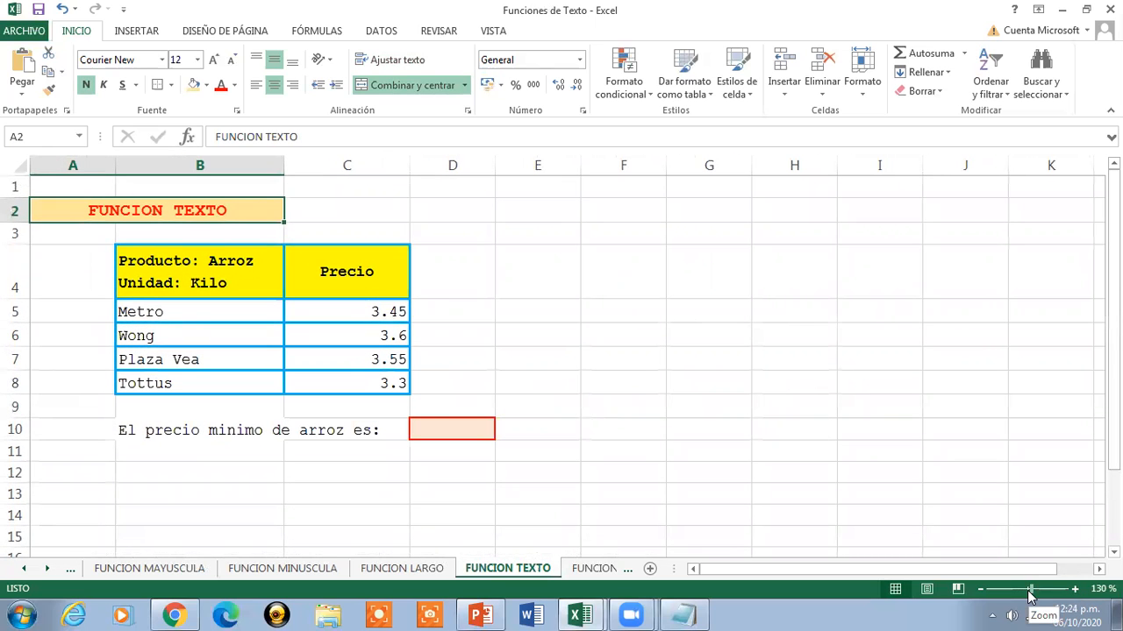
- Read the TEXTO description and syntax in the Sesion de Clases Nro 9 workbook, and return to the FUNCION TEXTO sheet
{"action": "left_click", "coordinate": [586, 614]}
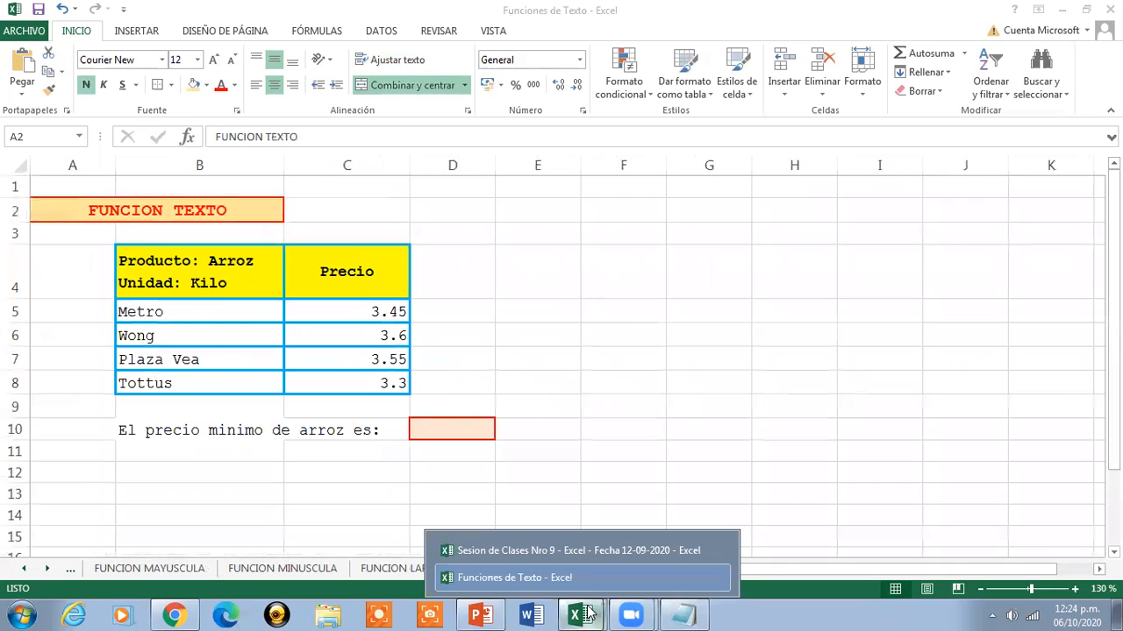
{"action": "left_click", "coordinate": [583, 551]}
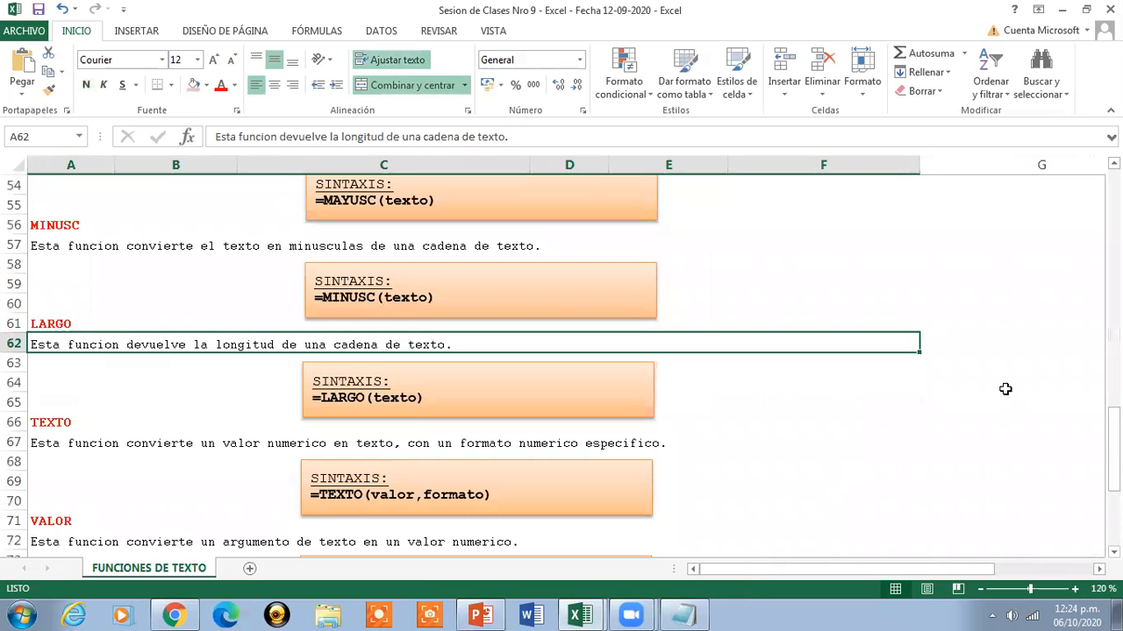
{"action": "left_click", "coordinate": [281, 456]}
{"action": "left_click", "coordinate": [213, 446]}
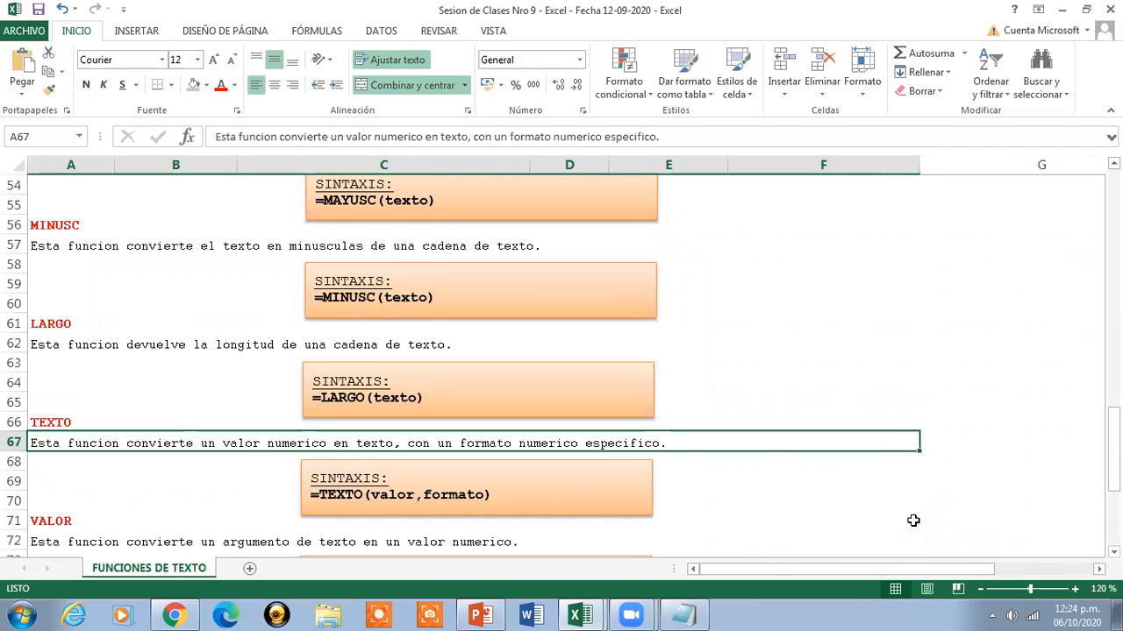
{"action": "left_click", "coordinate": [1061, 9]}
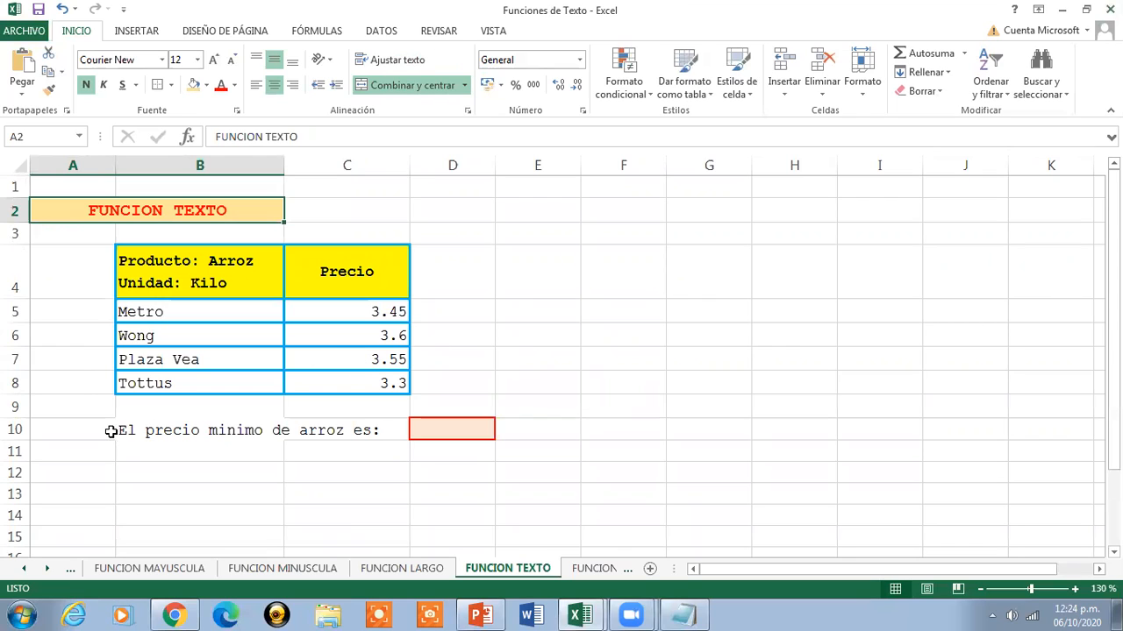
- Copy the formula =TEXTO(MIN(C5:C8),"#.##0") from the Notepad notes and return to the FUNCION TEXTO sheet
{"action": "left_click", "coordinate": [689, 614]}
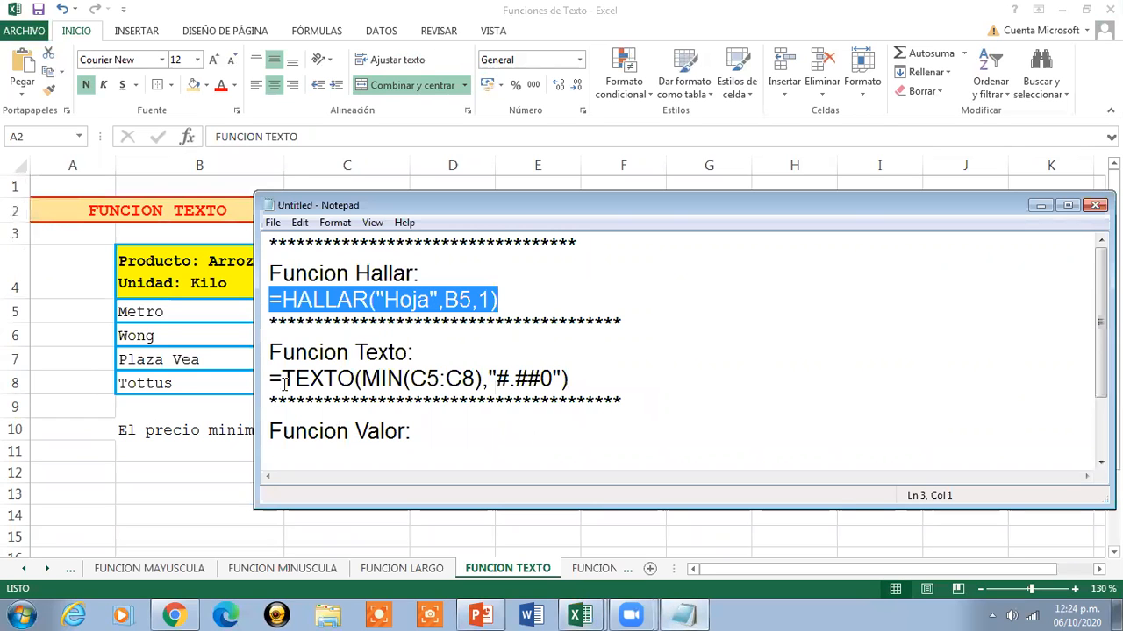
{"action": "left_click_drag", "start_coordinate": [272, 379], "coordinate": [339, 379]}
{"action": "left_click_drag", "start_coordinate": [425, 390], "coordinate": [625, 384]}
{"action": "key", "text": "ctrl+c"}
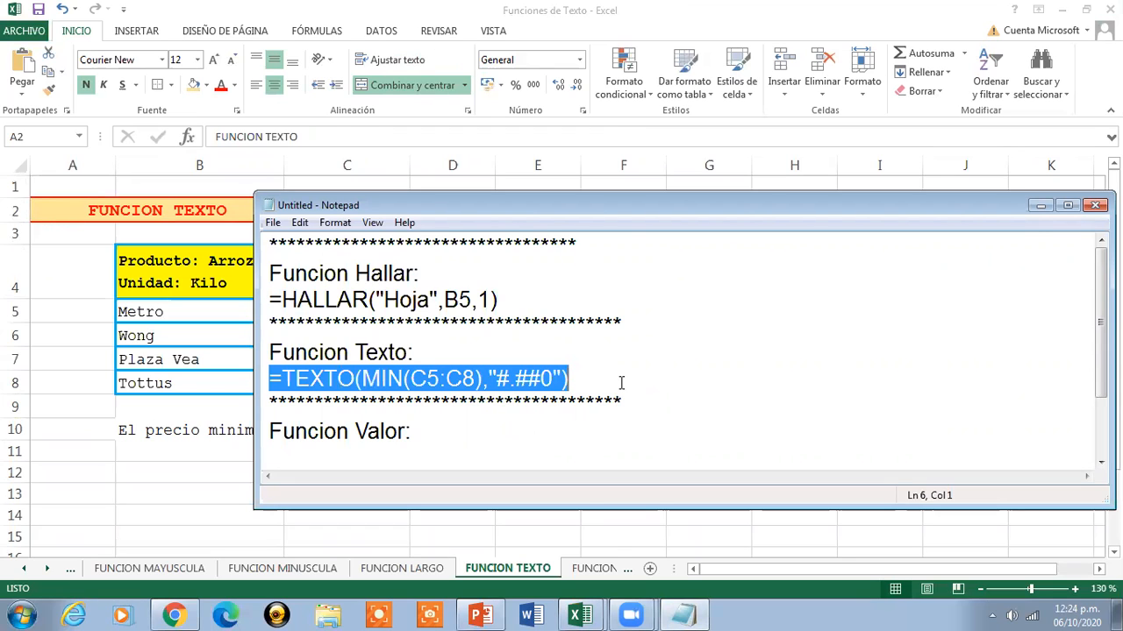
{"action": "left_click", "coordinate": [1040, 205]}
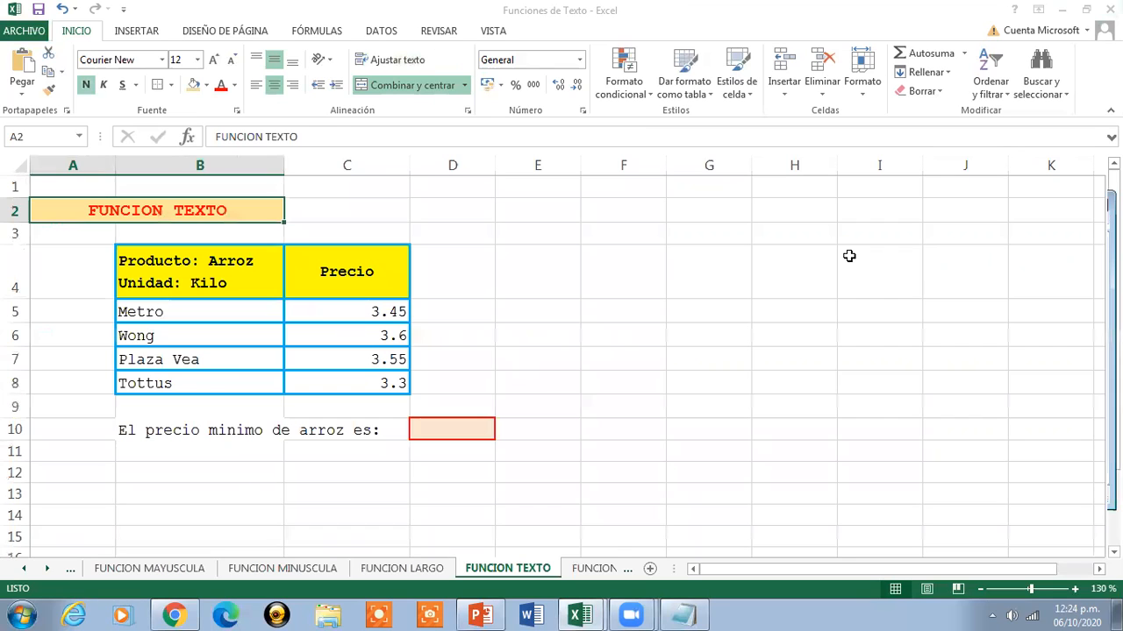
- Enter the copied formula =TEXTO(MIN(C5:C8),"#.##0") in D10 to show the minimum rice price as text
{"action": "left_click", "coordinate": [446, 430]}
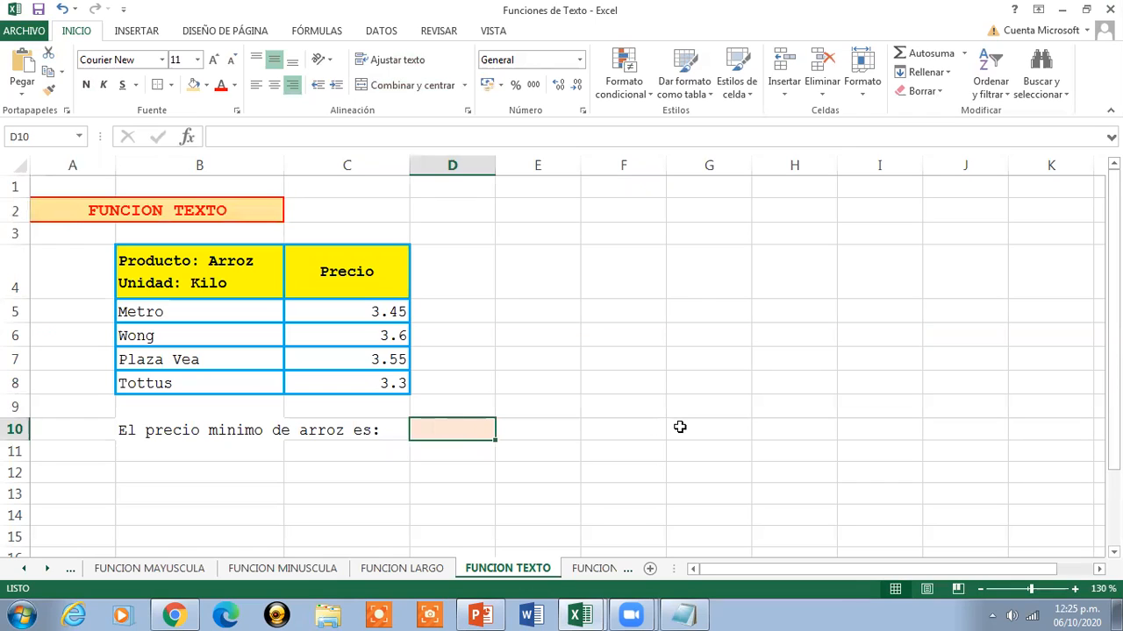
{"action": "left_click", "coordinate": [356, 140]}
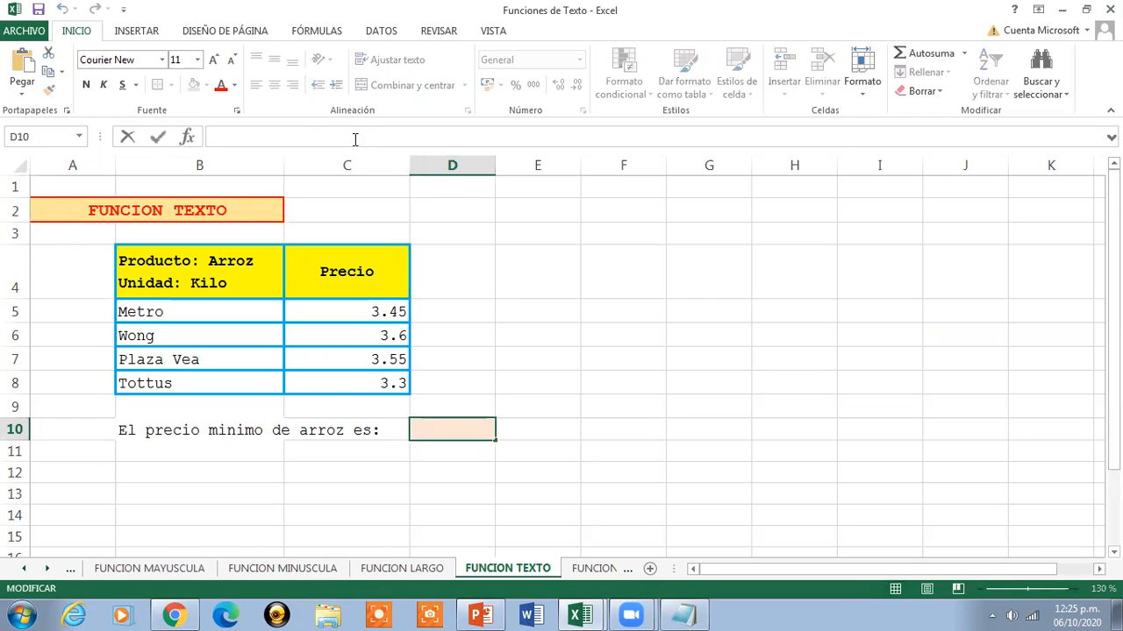
{"action": "key", "text": "ctrl+v"}
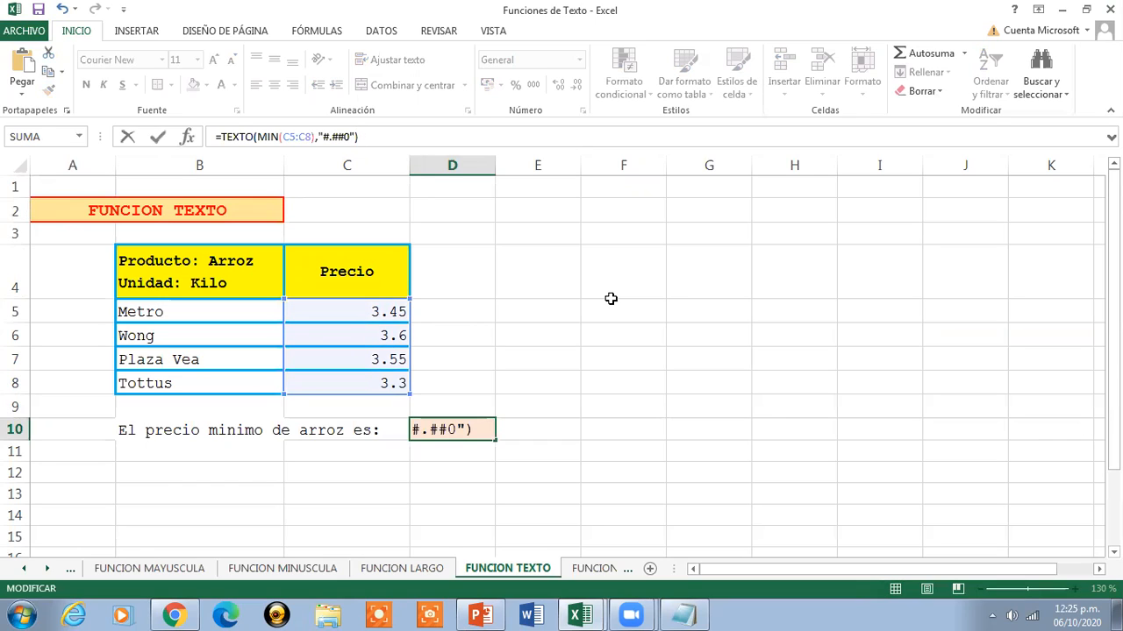
{"action": "left_click", "coordinate": [254, 137]}
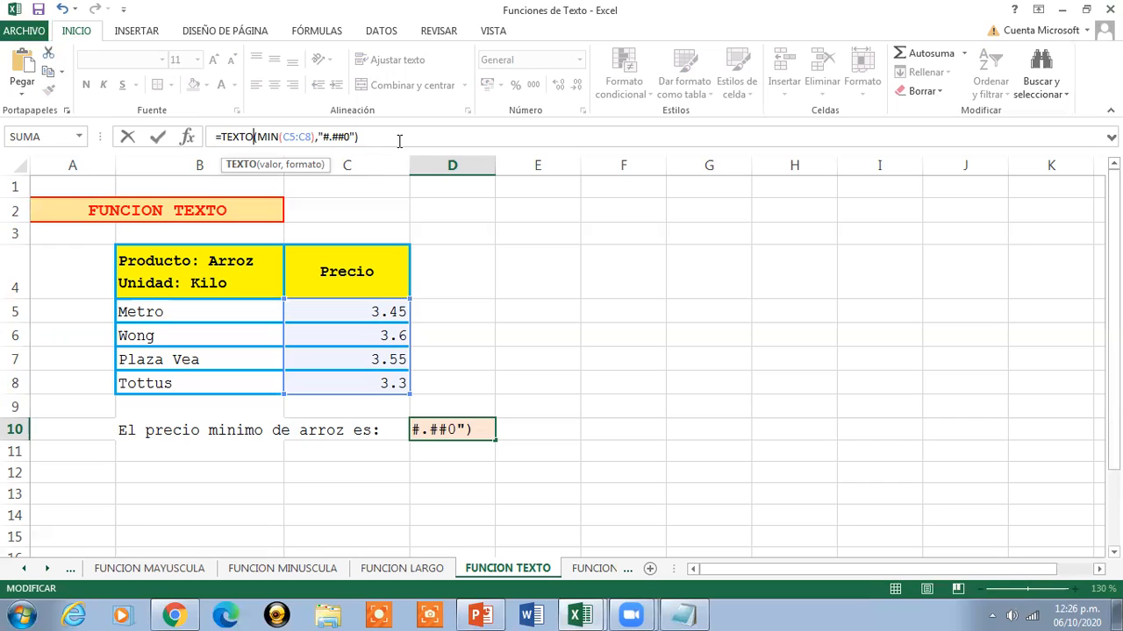
{"action": "key", "text": "Return"}
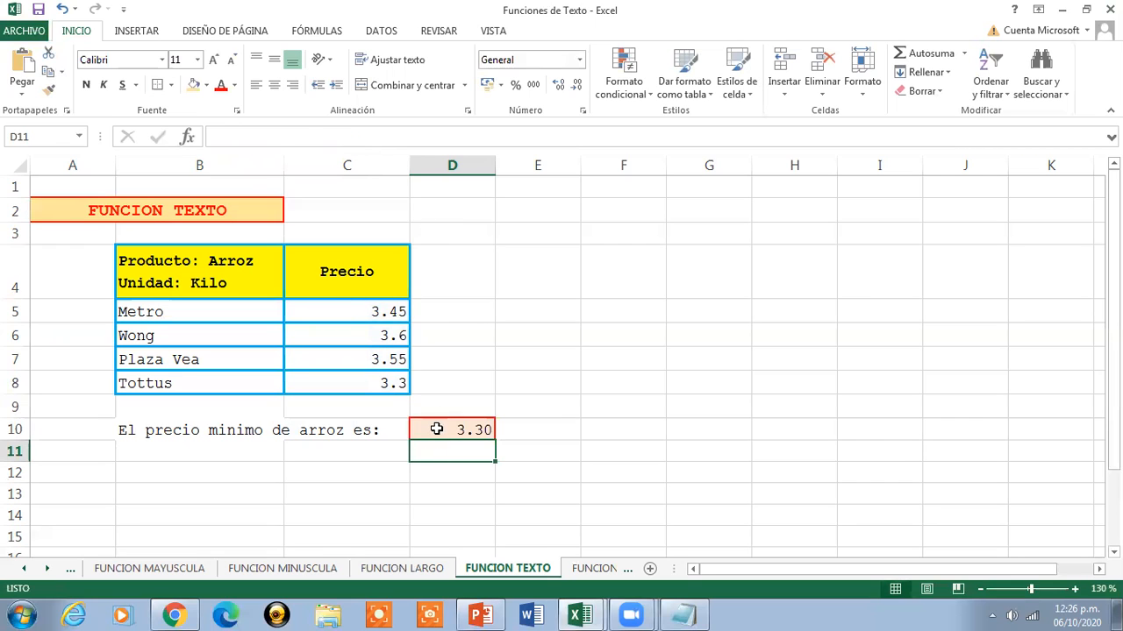
- Compare the minimum price in D10 with the Tottus price in C8, and review the arguments of the TEXTO formula
{"action": "left_click", "coordinate": [436, 429]}
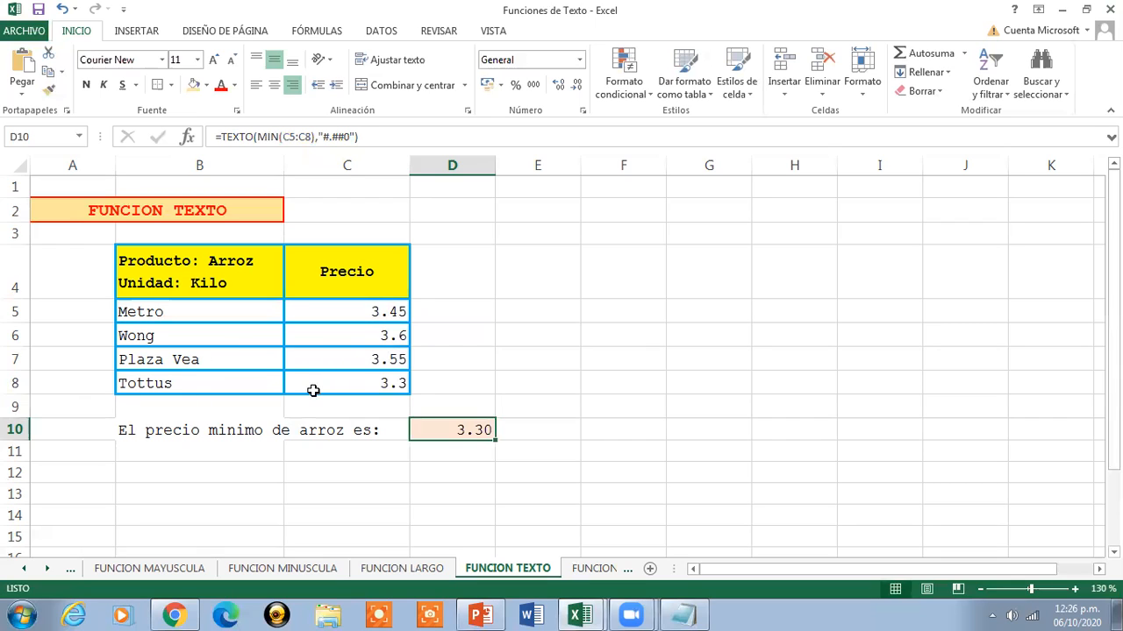
{"action": "left_click", "coordinate": [379, 384]}
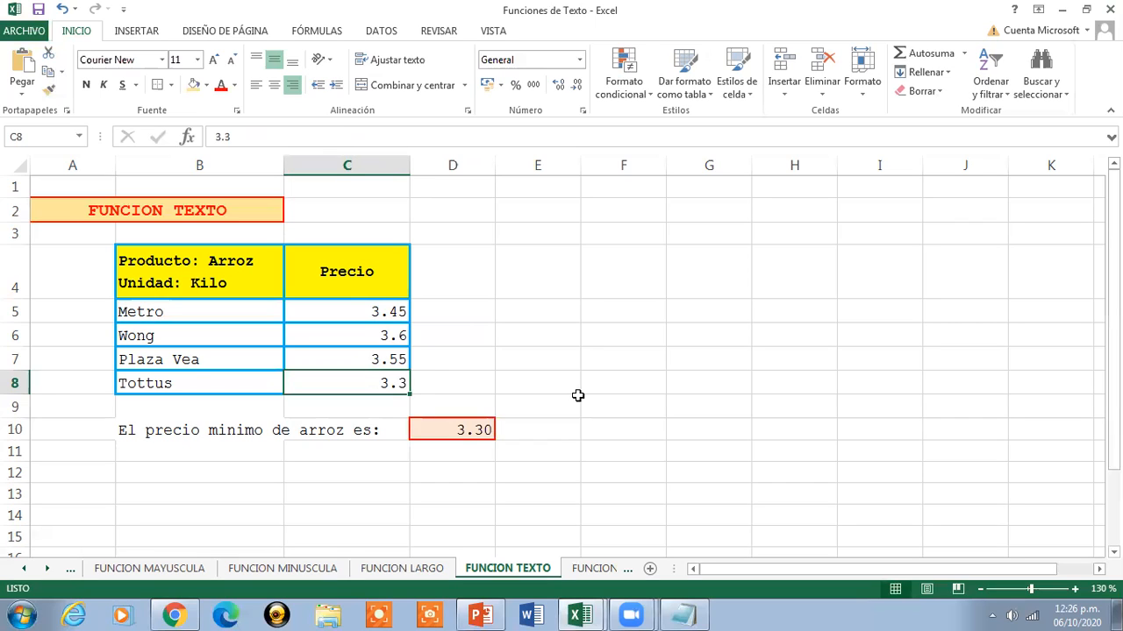
{"action": "left_click", "coordinate": [472, 427]}
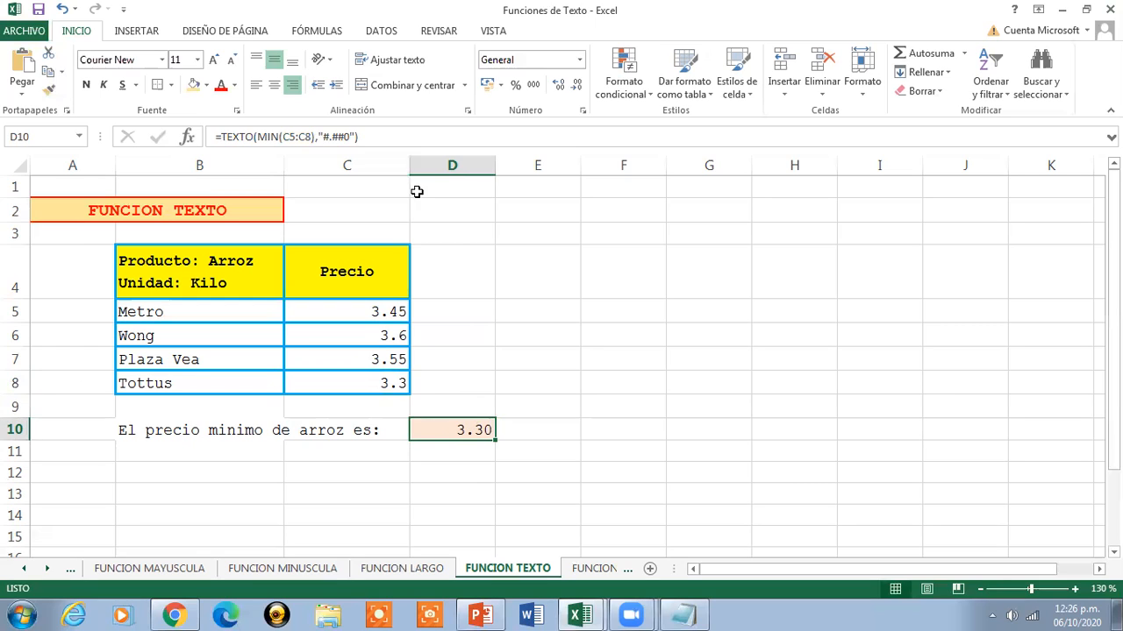
{"action": "left_click", "coordinate": [405, 139]}
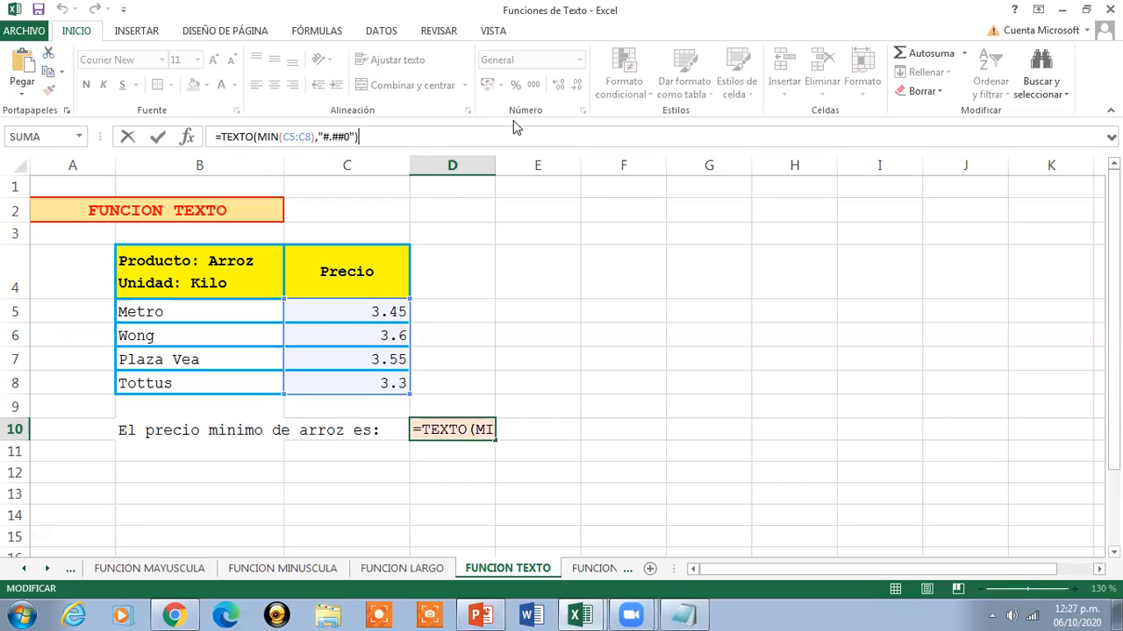
{"action": "left_click", "coordinate": [249, 137]}
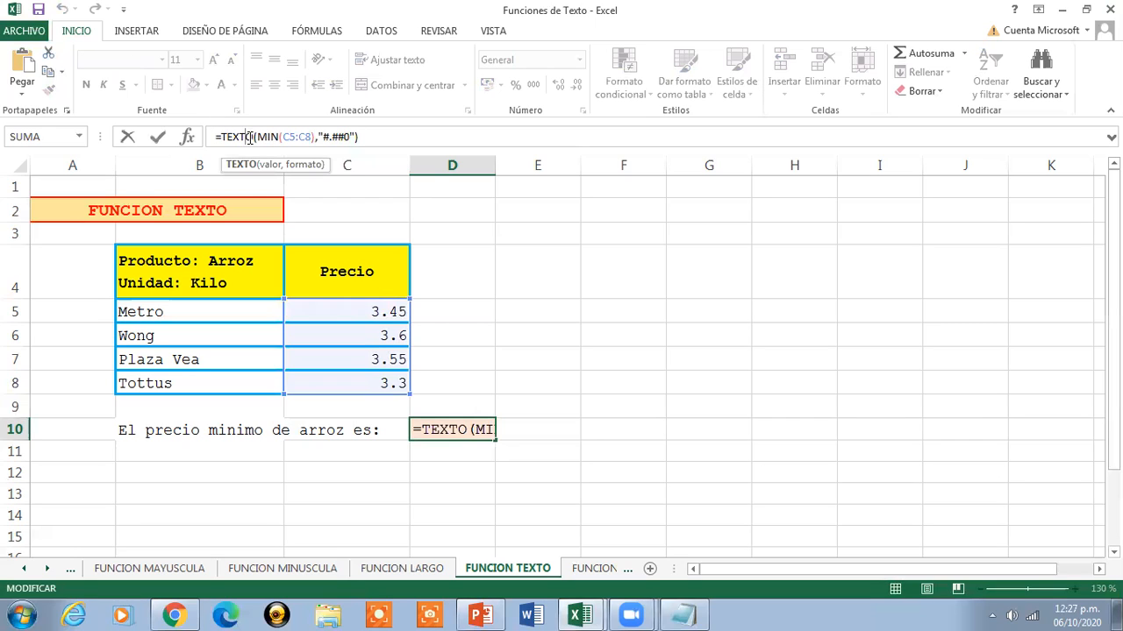
{"action": "left_click", "coordinate": [381, 132]}
{"action": "key", "text": "Return"}
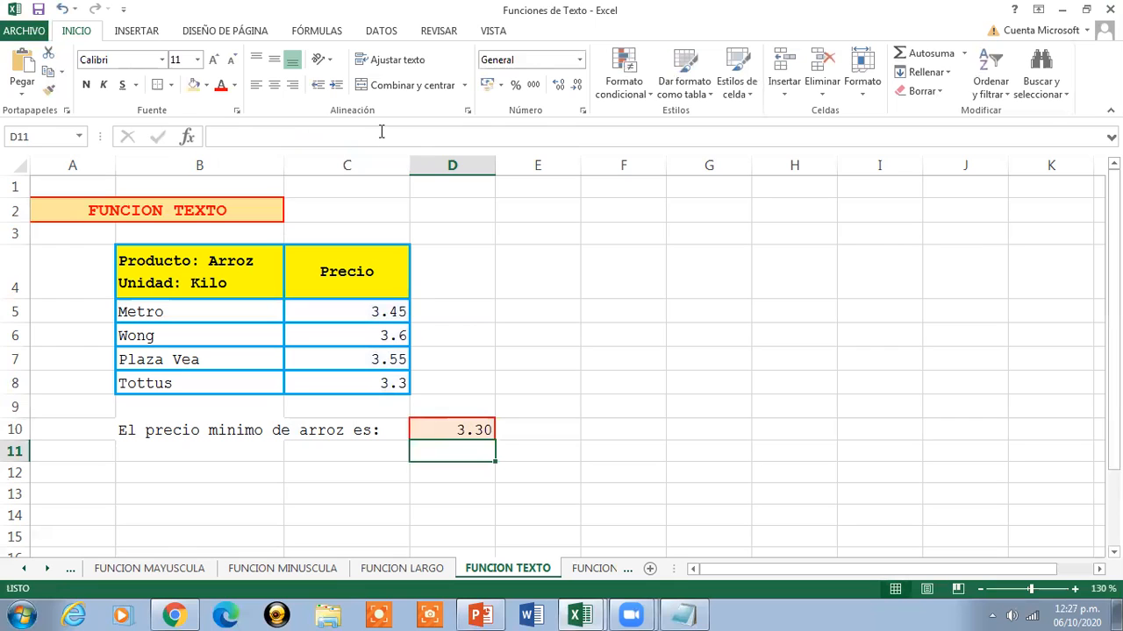
{"action": "left_click", "coordinate": [440, 433]}
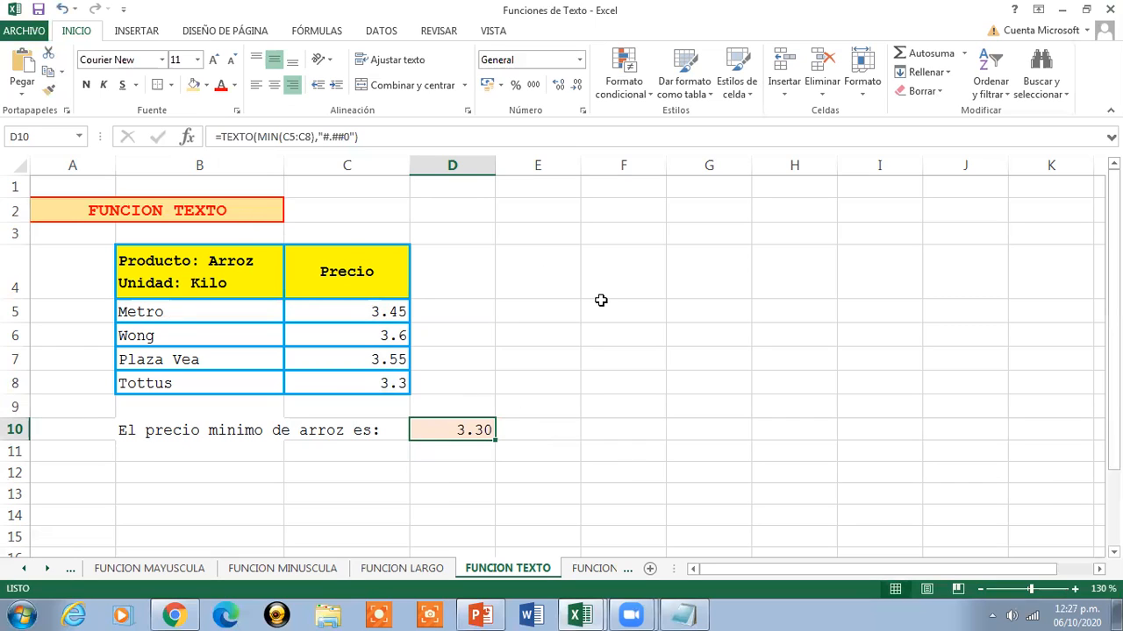
{"action": "left_click", "coordinate": [226, 215]}
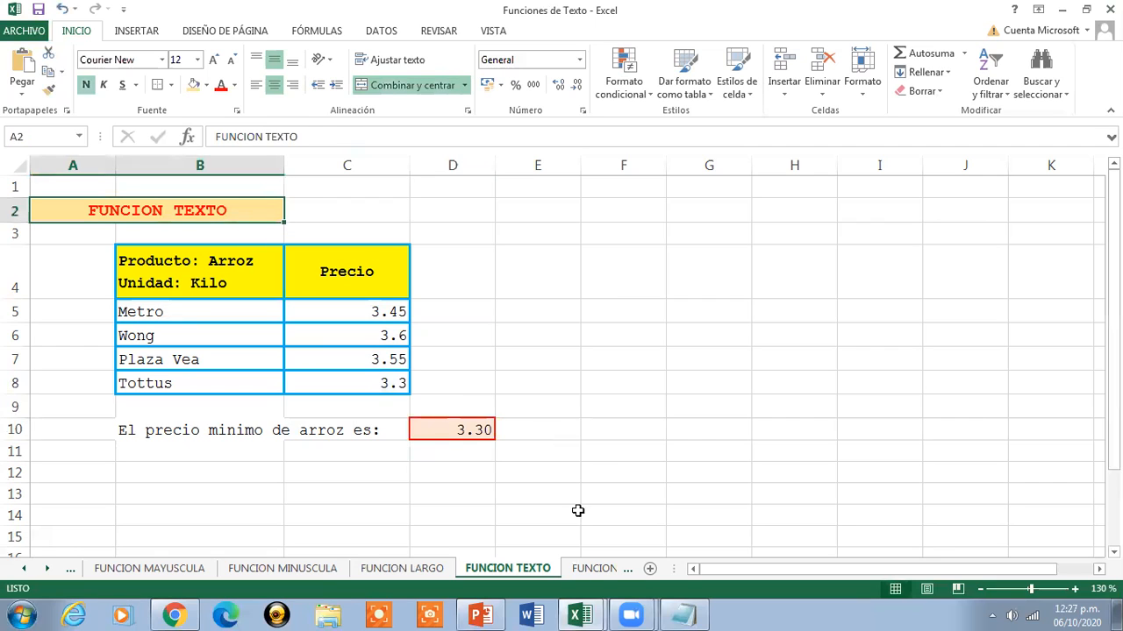
- Open the FUNCION VALOR sheet and set its zoom to 130 %
{"action": "left_click", "coordinate": [595, 568]}
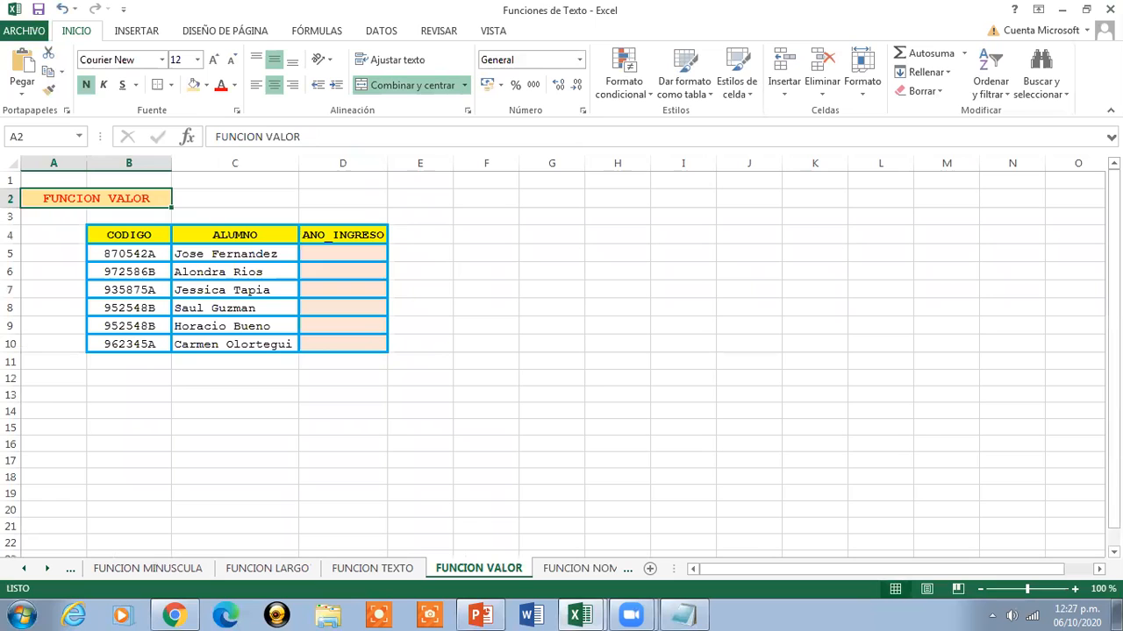
{"action": "left_click", "coordinate": [1076, 589]}
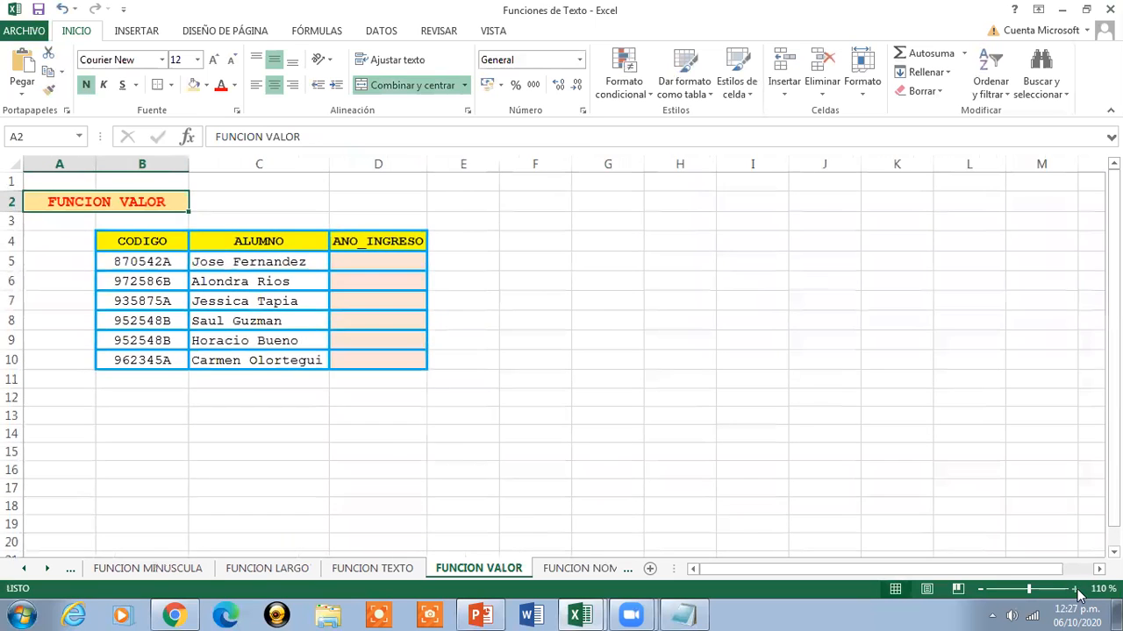
{"action": "left_click", "coordinate": [1075, 589]}
{"action": "left_click", "coordinate": [1075, 589]}
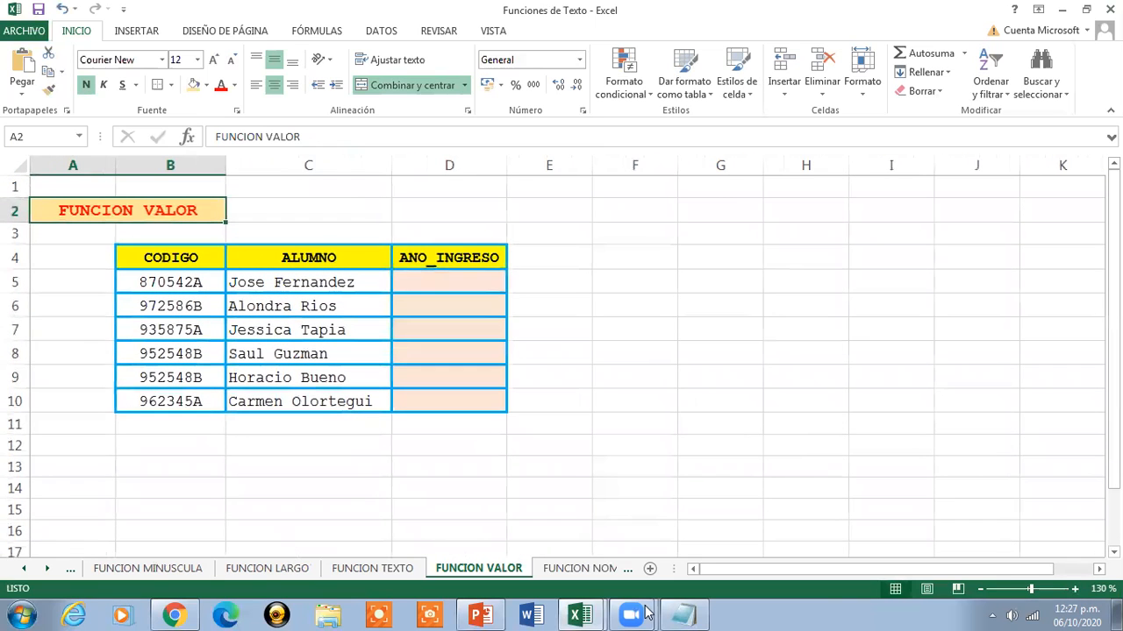
- Read the VALOR description and syntax in the Sesion de Clases Nro 9 workbook
{"action": "left_click", "coordinate": [580, 614]}
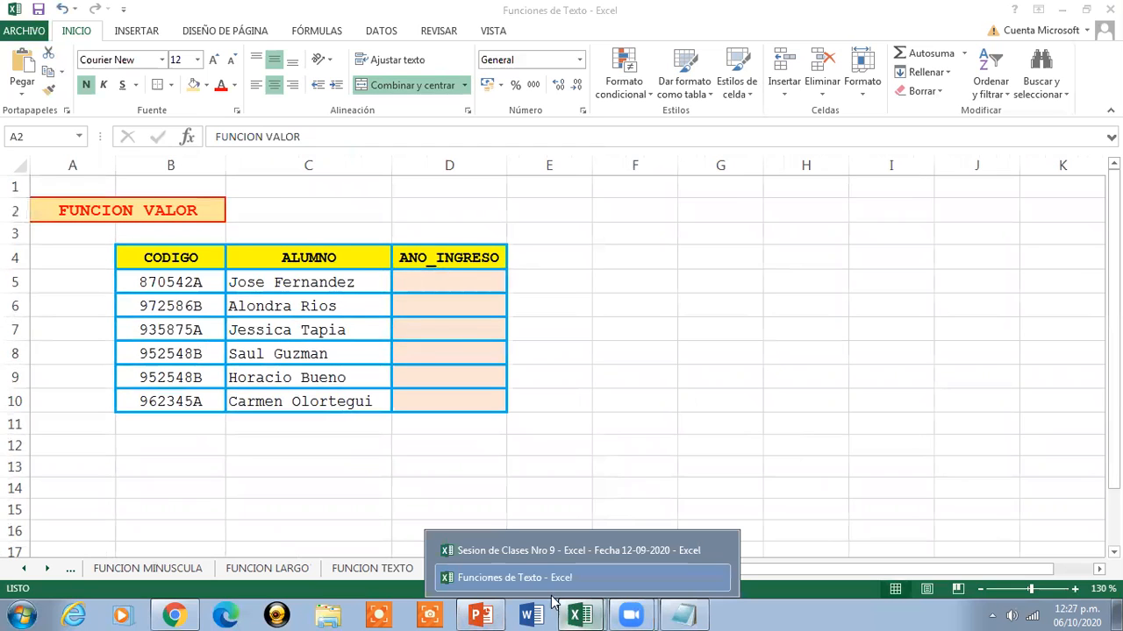
{"action": "left_click", "coordinate": [500, 551]}
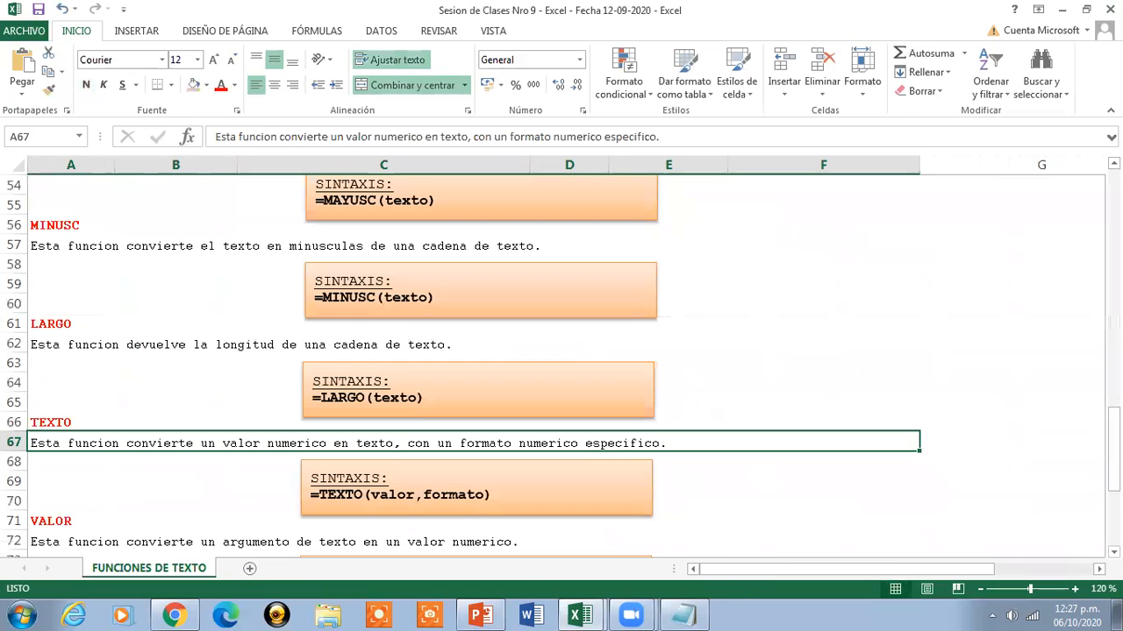
{"action": "scroll", "coordinate": [157, 332], "scroll_direction": "down", "scroll_amount": 4}
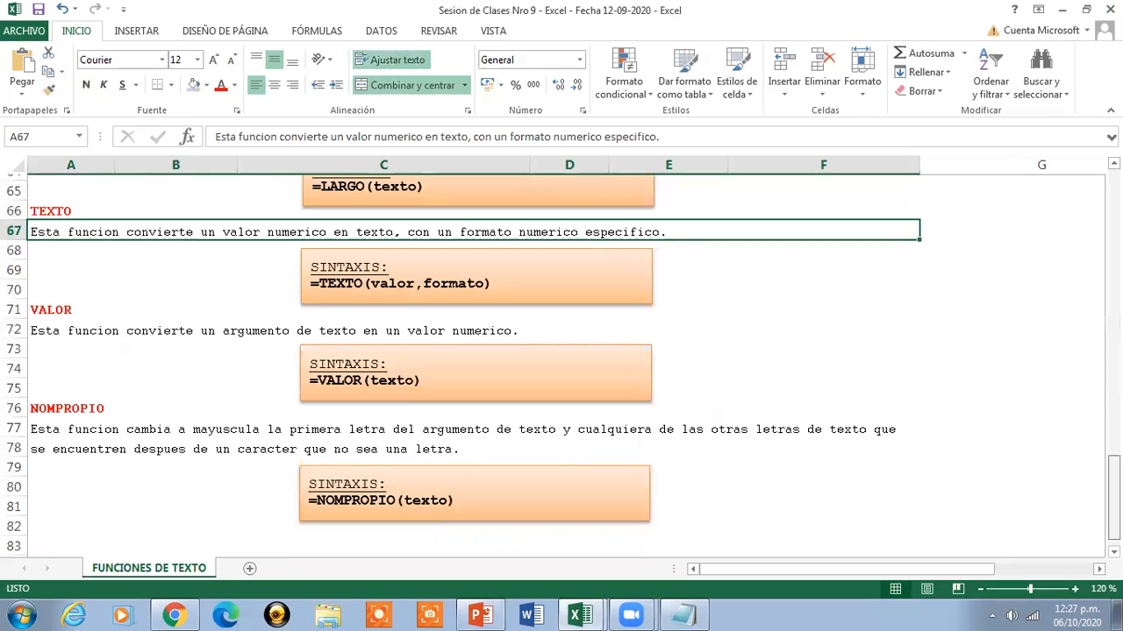
{"action": "left_click", "coordinate": [157, 333]}
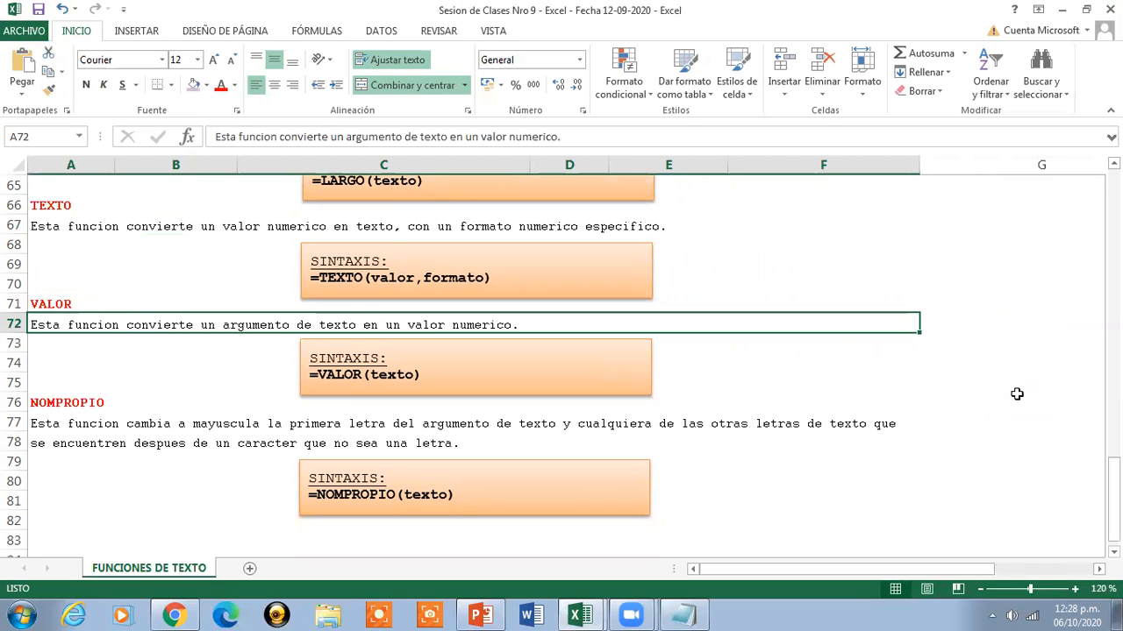
- Compare the TEXTO and VALOR descriptions, and return to the Funciones de Texto workbook
{"action": "left_click", "coordinate": [524, 225]}
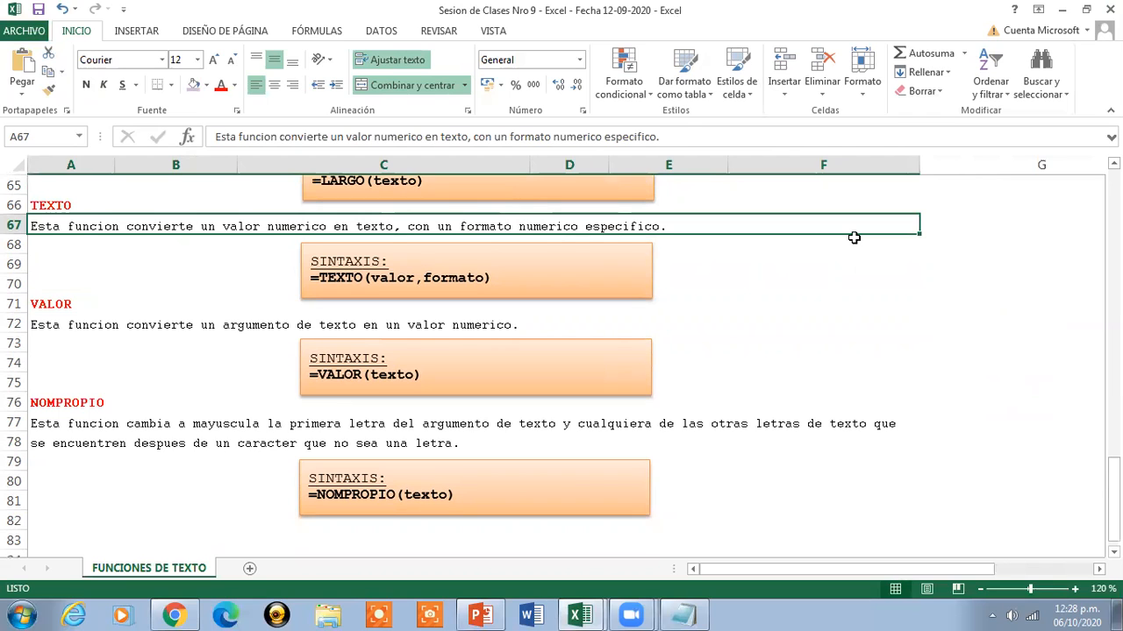
{"action": "left_click", "coordinate": [288, 324]}
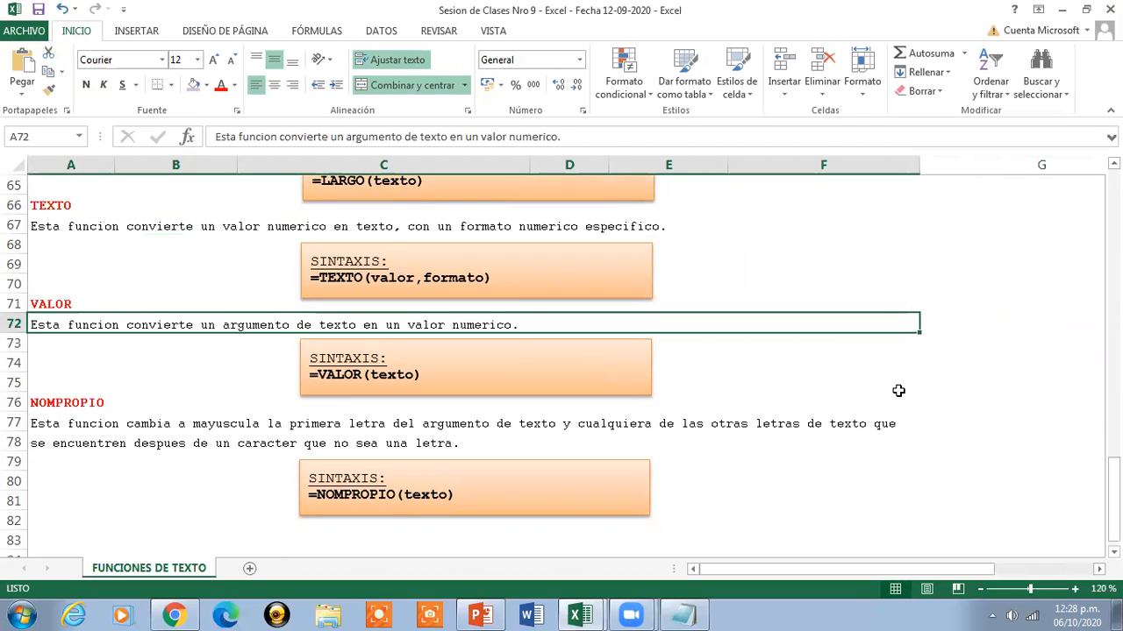
{"action": "left_click", "coordinate": [1061, 11]}
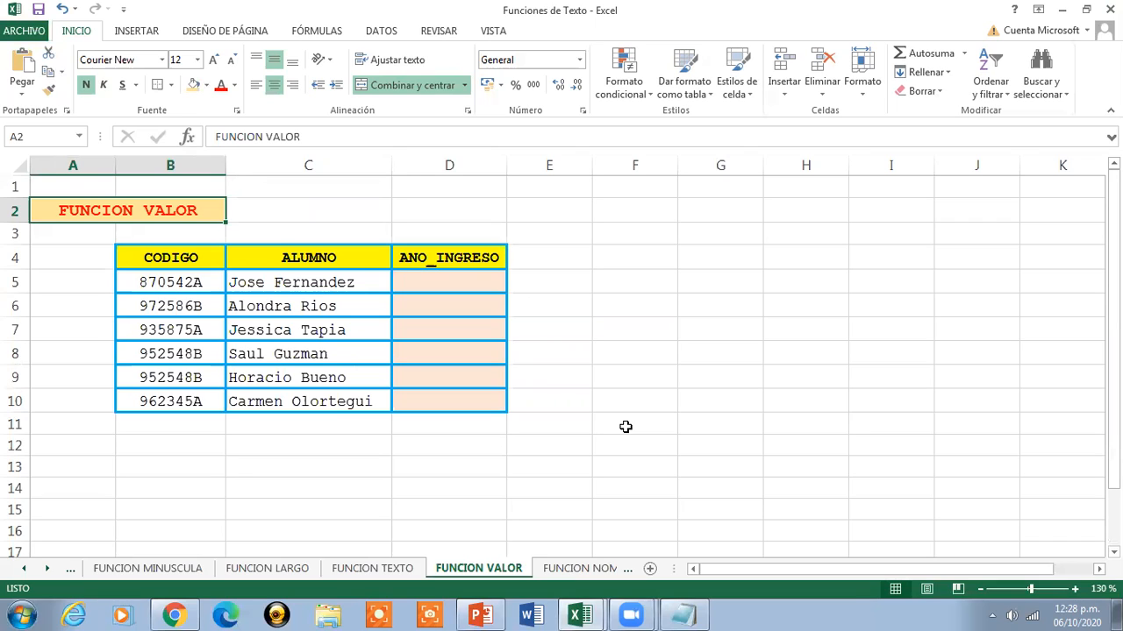
- Copy the formula =1900+VALOR(IZQUIERDA(B5,2)) from the Notepad notes into D5 of the ANO_INGRESO column
{"action": "left_click", "coordinate": [327, 284]}
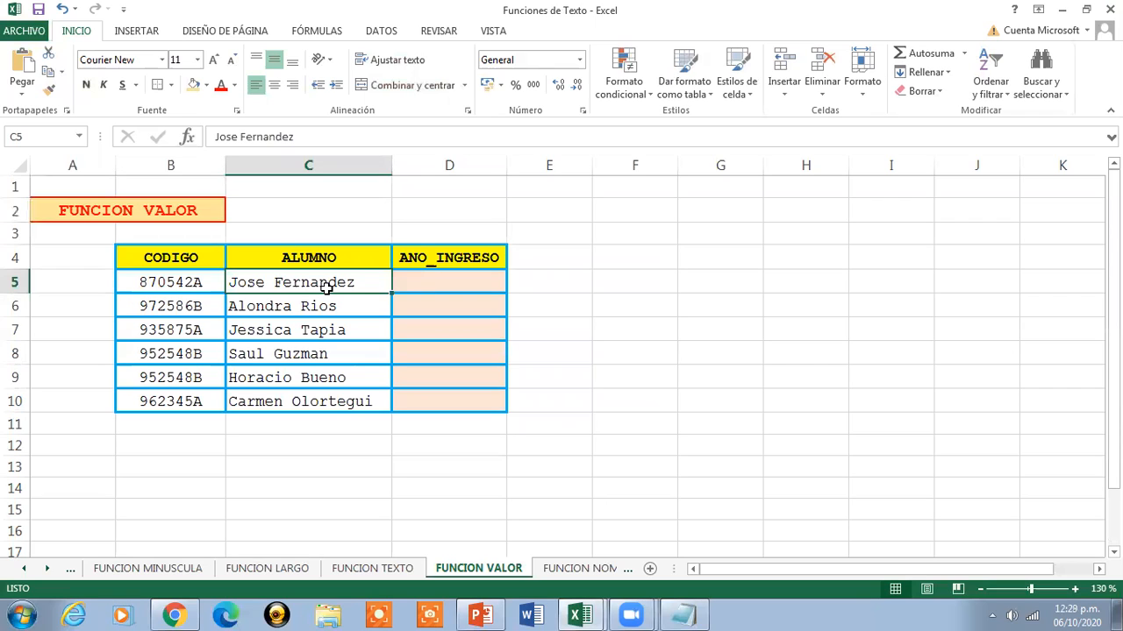
{"action": "left_click", "coordinate": [409, 287]}
{"action": "left_click", "coordinate": [683, 616]}
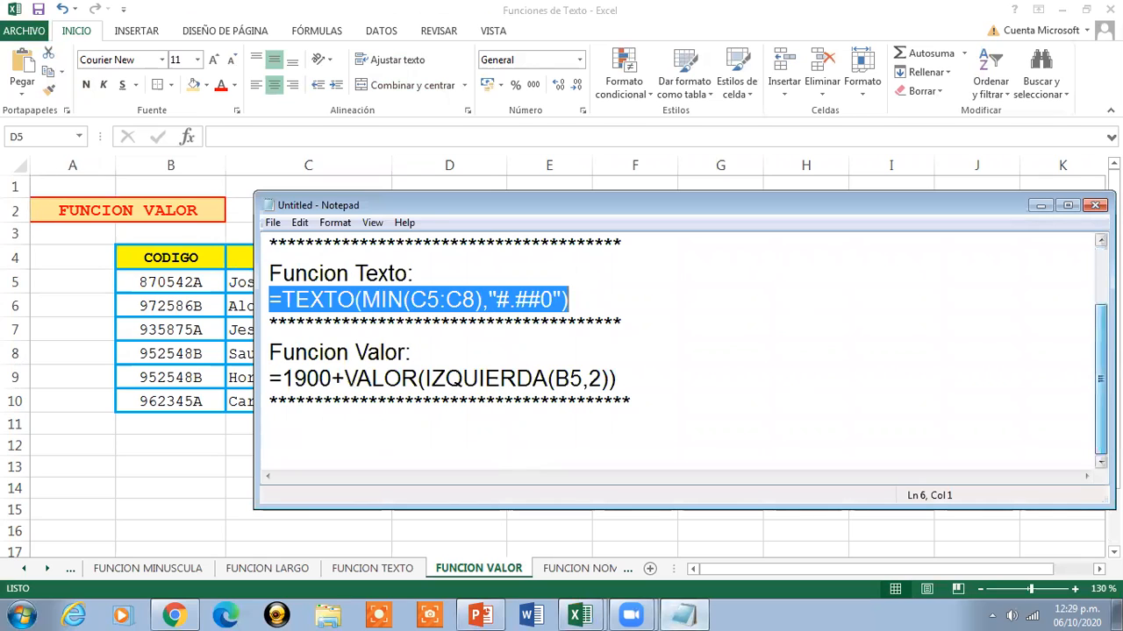
{"action": "left_click_drag", "start_coordinate": [265, 384], "coordinate": [647, 384]}
{"action": "key", "text": "ctrl+c"}
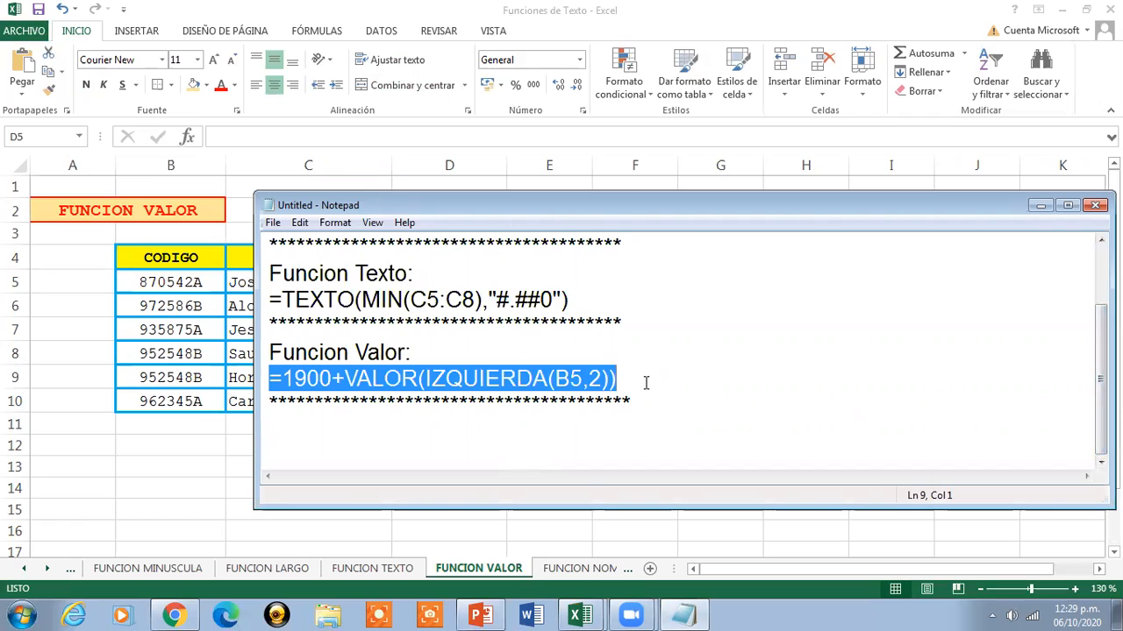
{"action": "left_click", "coordinate": [1040, 206]}
{"action": "left_click", "coordinate": [333, 139]}
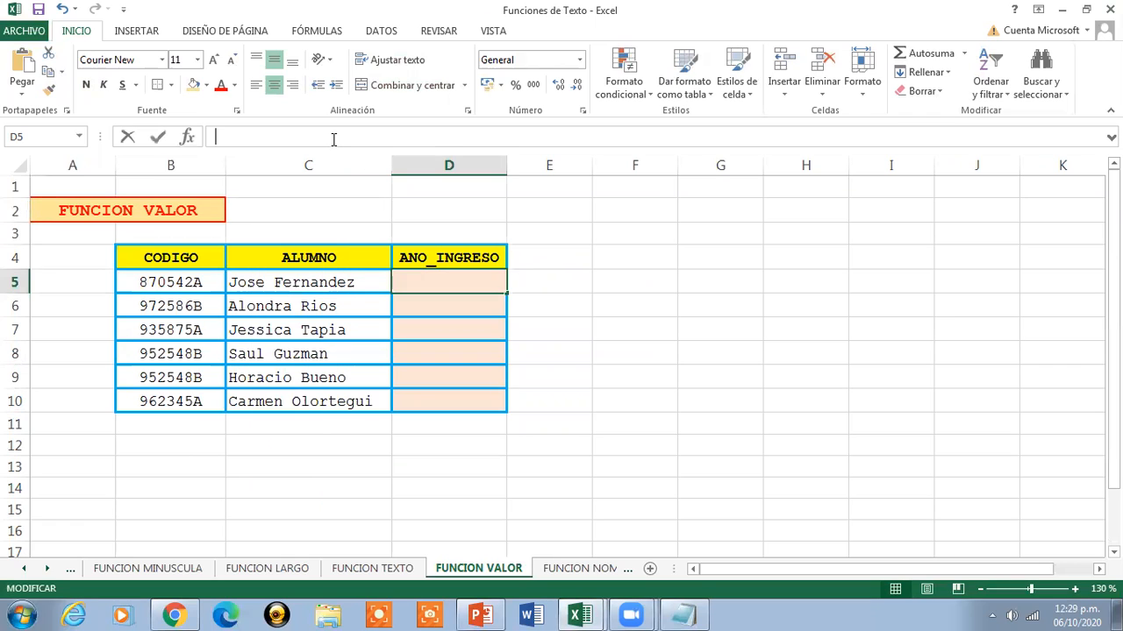
{"action": "key", "text": "ctrl+v"}
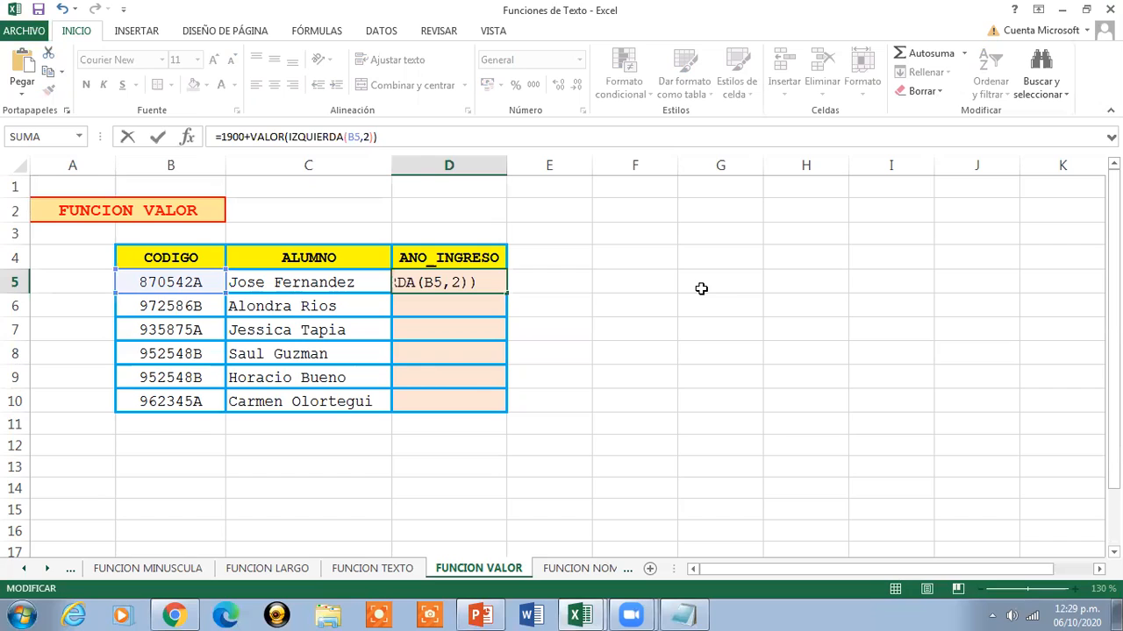
- Remove 1900+ from the D5 formula and enter it as =VALOR(IZQUIERDA(B5,2))
{"action": "left_click", "coordinate": [252, 137]}
{"action": "key", "text": "BackSpace"}
{"action": "key", "text": "BackSpace"}
{"action": "key", "text": "BackSpace"}
{"action": "key", "text": "BackSpace"}
{"action": "key", "text": "BackSpace"}
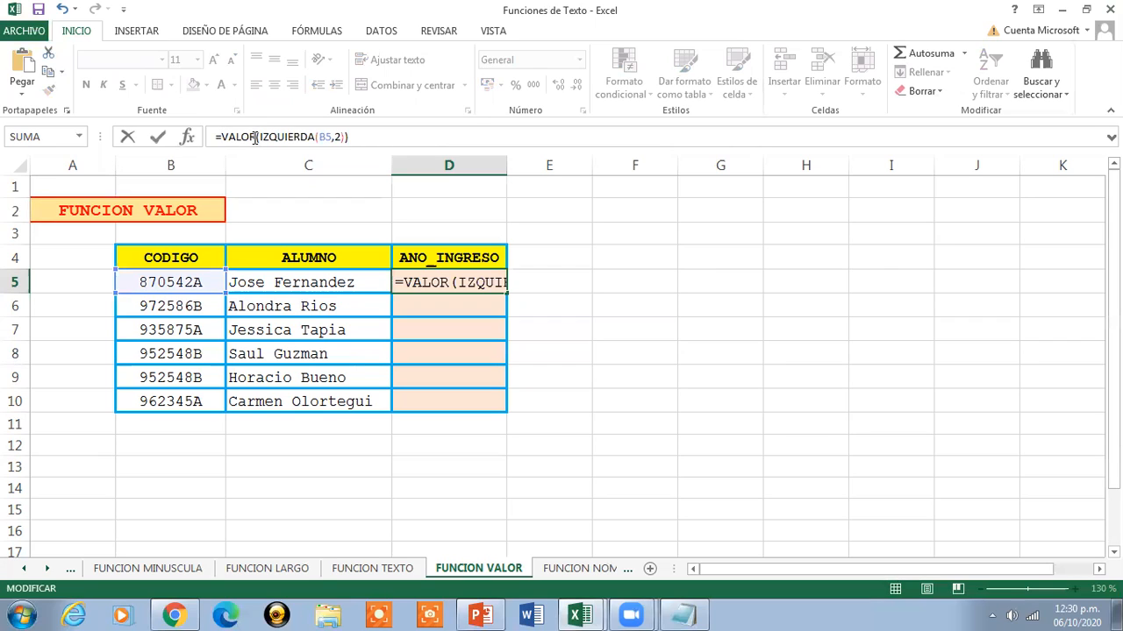
{"action": "left_click", "coordinate": [370, 136]}
{"action": "left_click", "coordinate": [255, 137]}
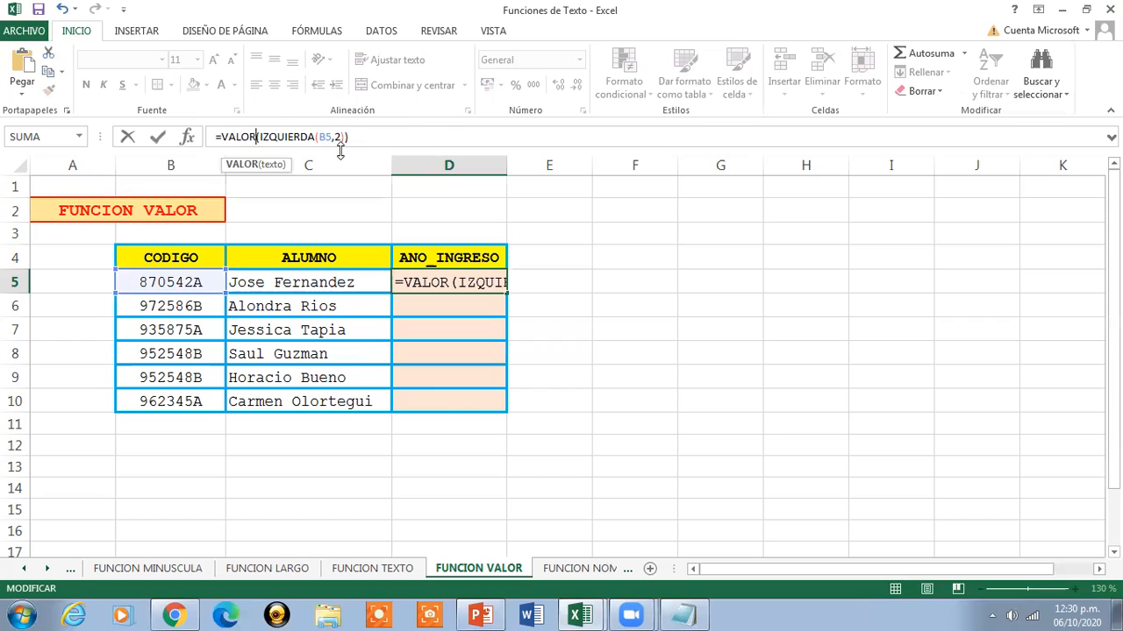
{"action": "left_click", "coordinate": [437, 136]}
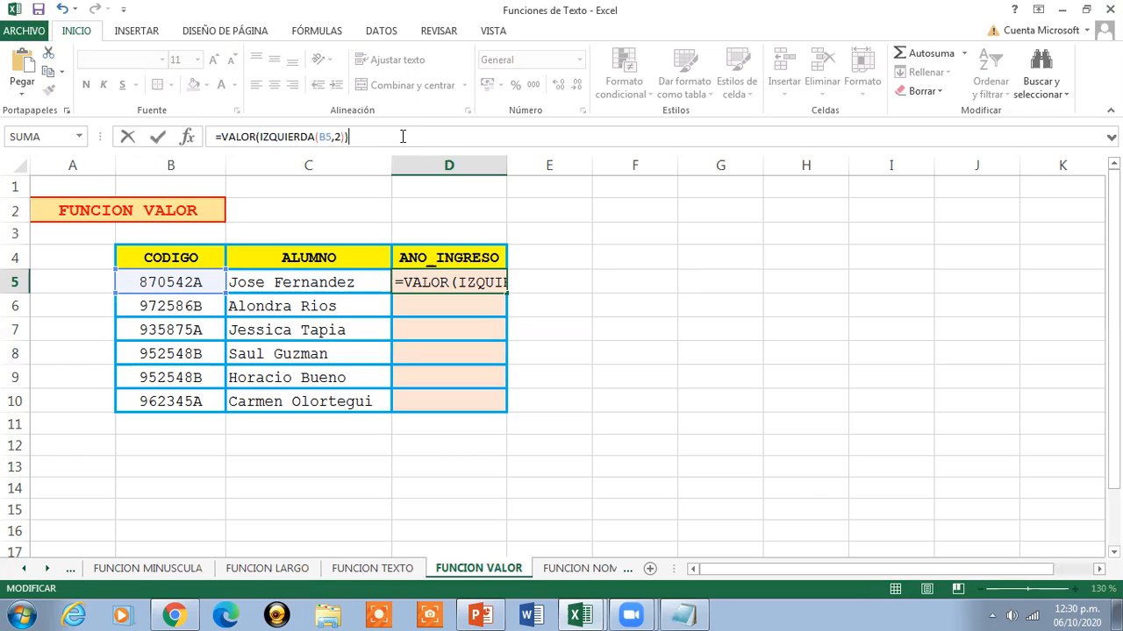
{"action": "key", "text": "Return"}
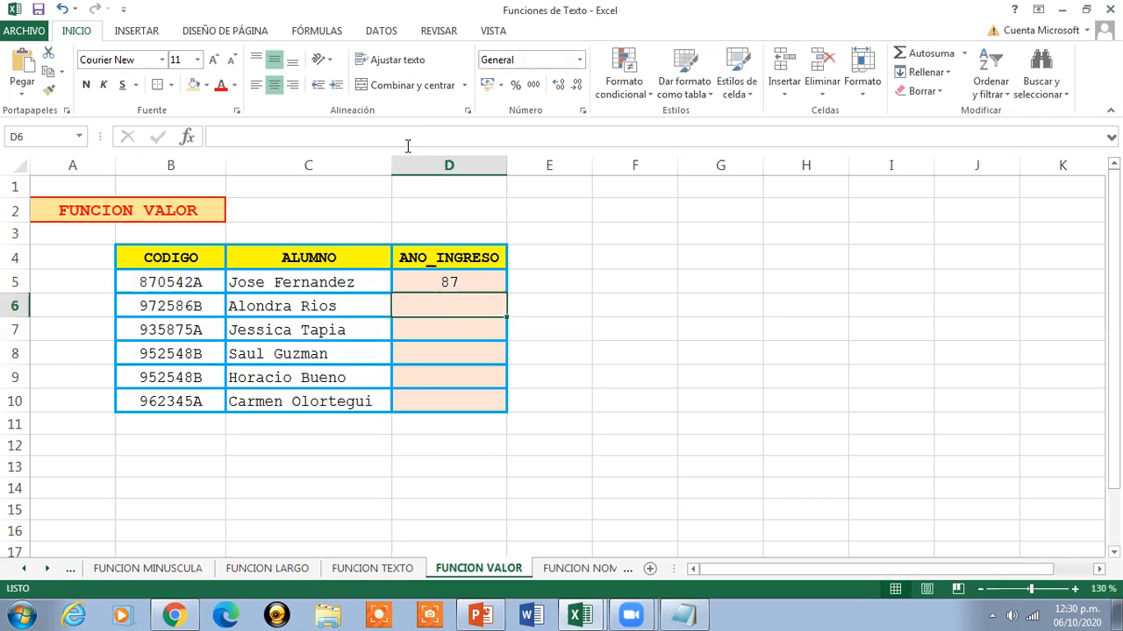
- Add 1900+ in front of VALOR in the D5 formula to produce the four-digit entry year
{"action": "left_click", "coordinate": [447, 280]}
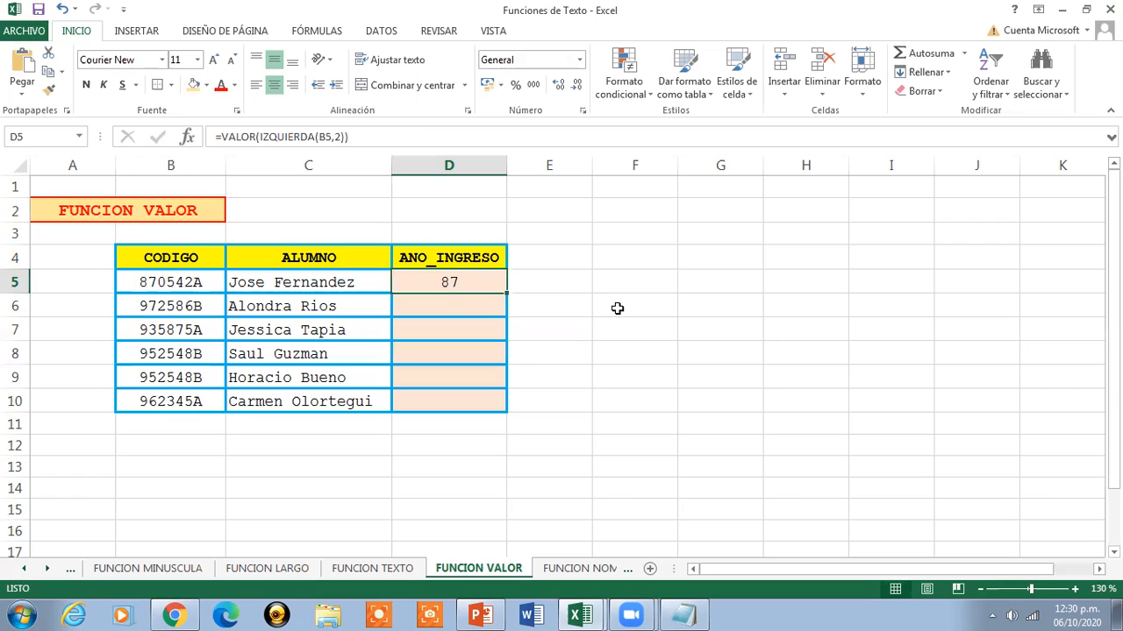
{"action": "left_click", "coordinate": [222, 137]}
{"action": "type", "text": "1"}
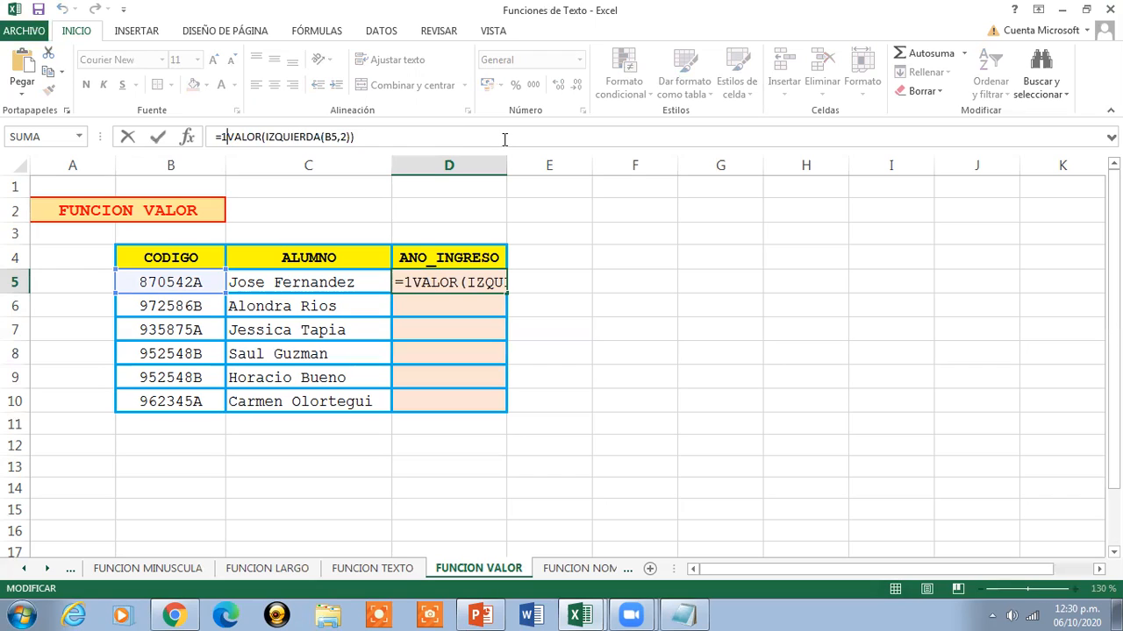
{"action": "type", "text": "900"}
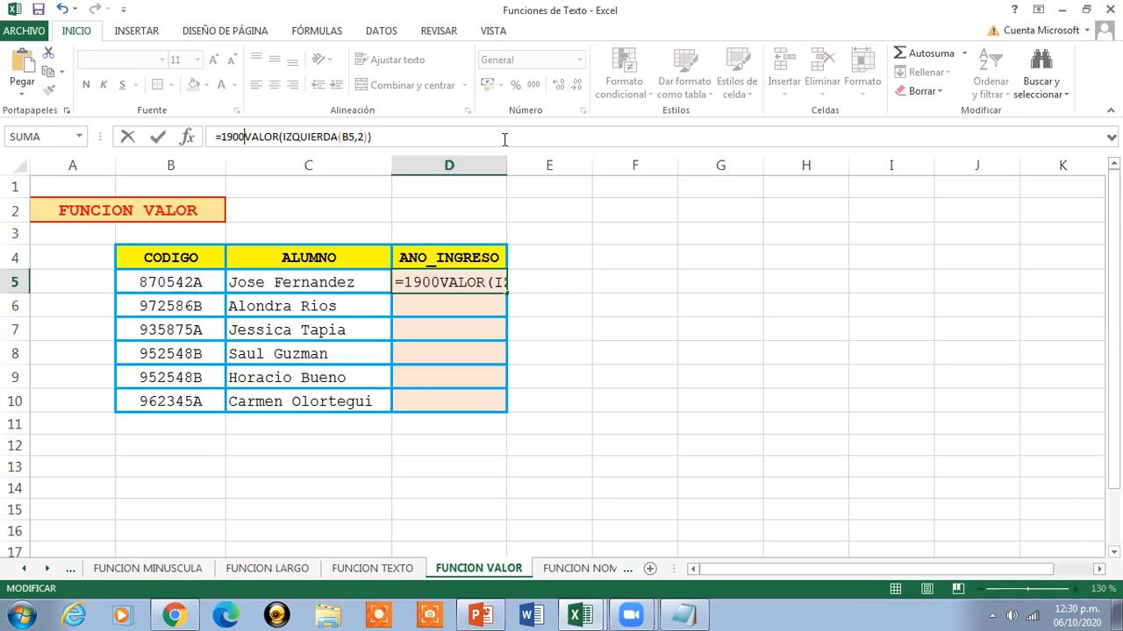
{"action": "type", "text": "+"}
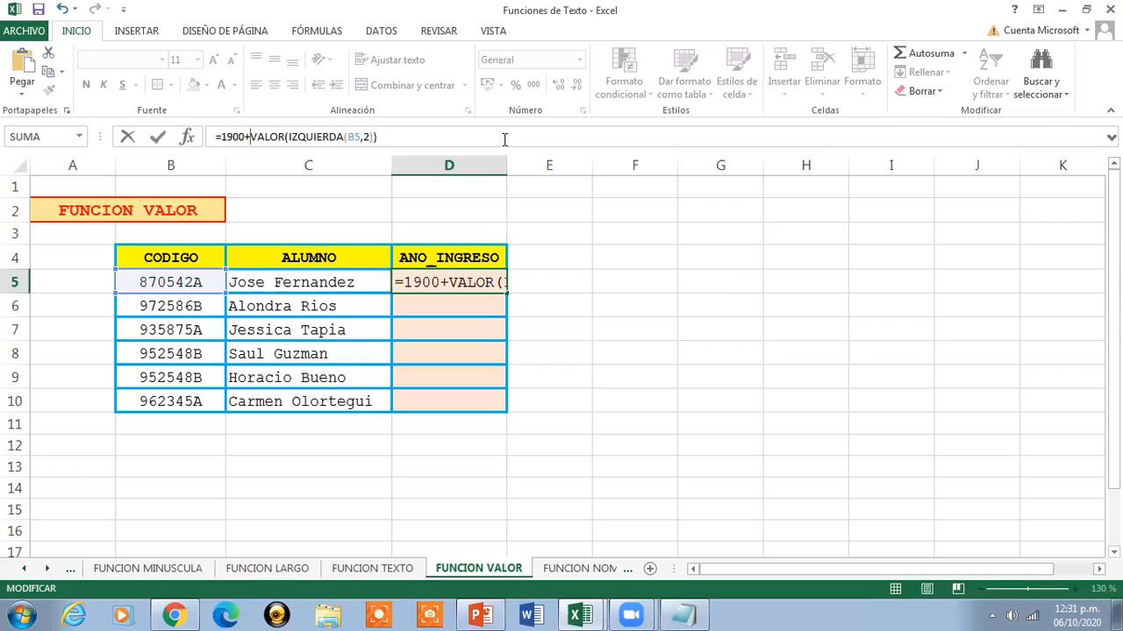
{"action": "key", "text": "Return"}
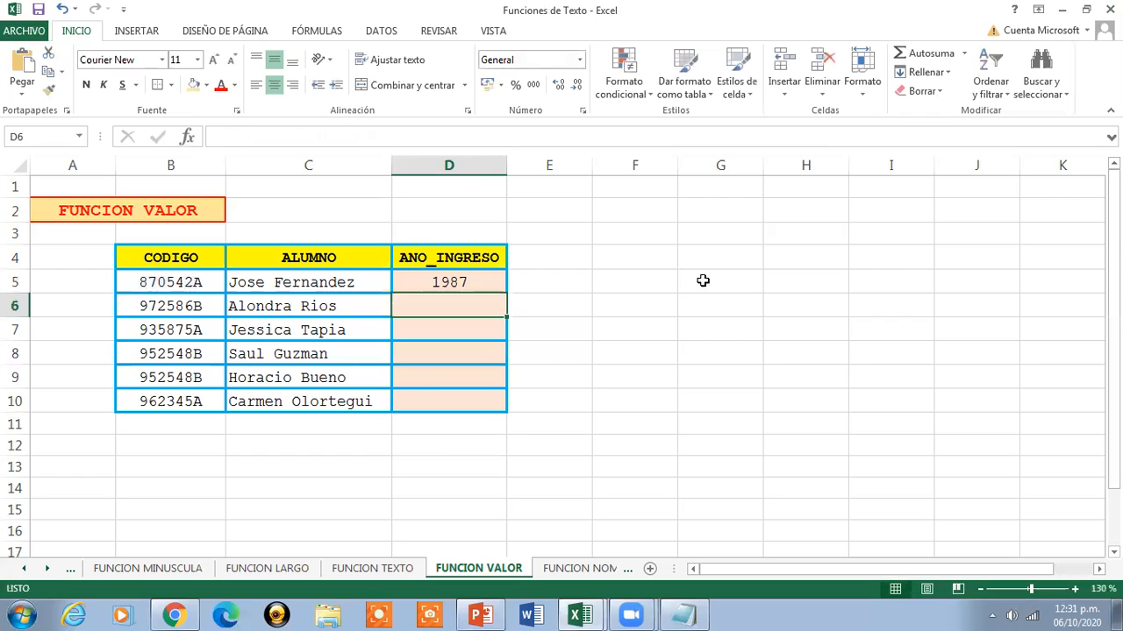
- Strip the VALOR function from the D5 formula, entering it as =1900+IZQUIERDA(B5,2)
{"action": "key", "text": "Up"}
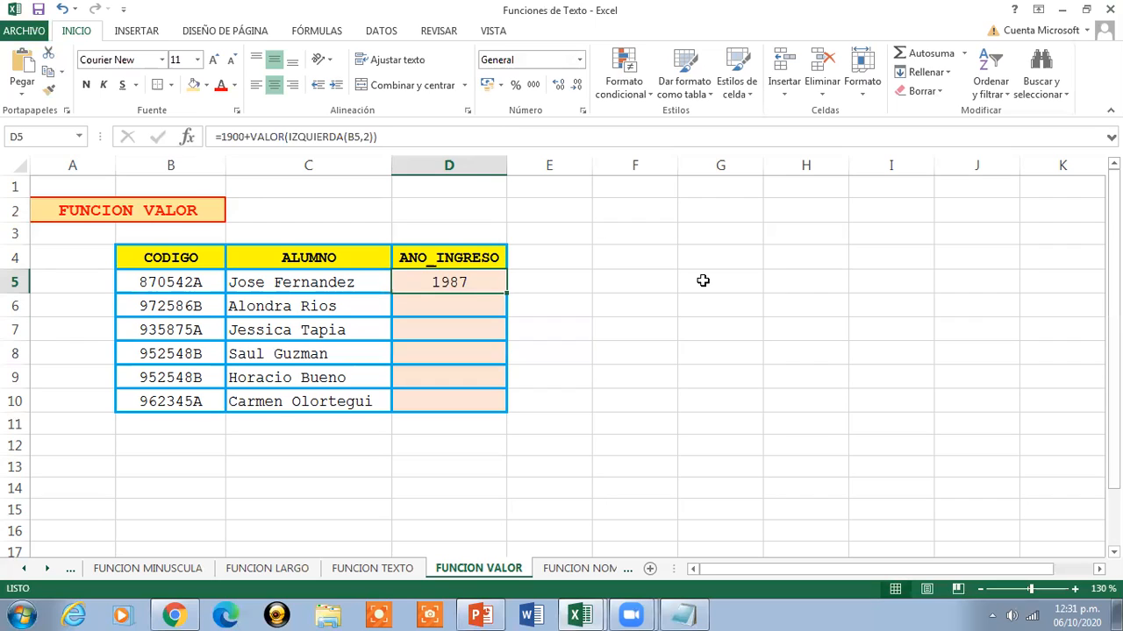
{"action": "left_click", "coordinate": [288, 139]}
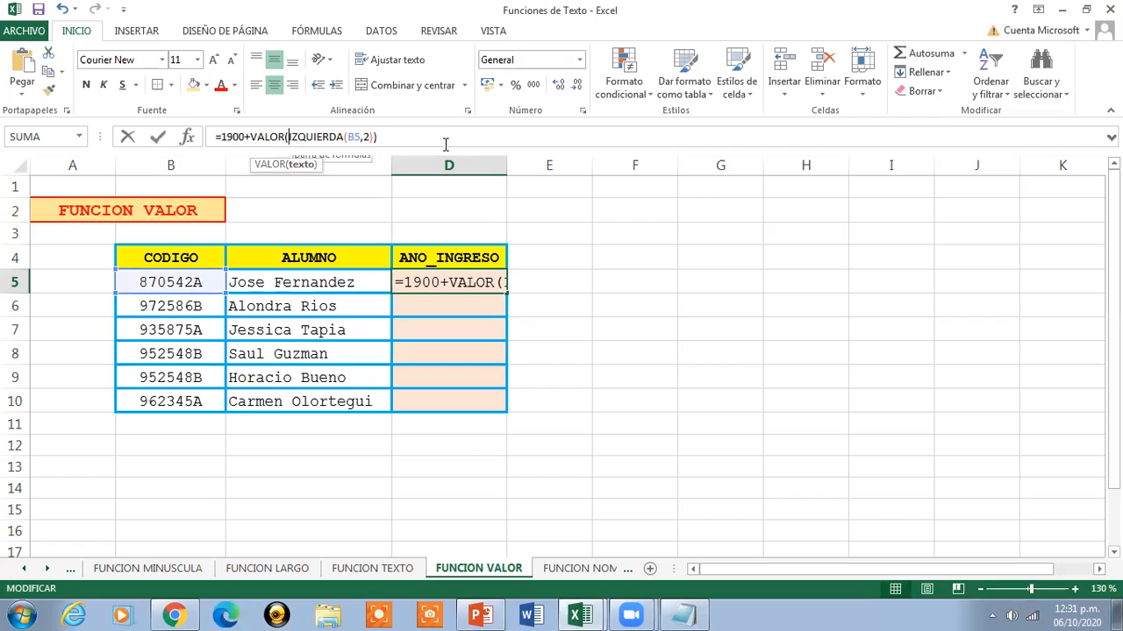
{"action": "key", "text": "BackSpace"}
{"action": "key", "text": "BackSpace"}
{"action": "key", "text": "BackSpace"}
{"action": "key", "text": "BackSpace"}
{"action": "key", "text": "BackSpace"}
{"action": "key", "text": "BackSpace"}
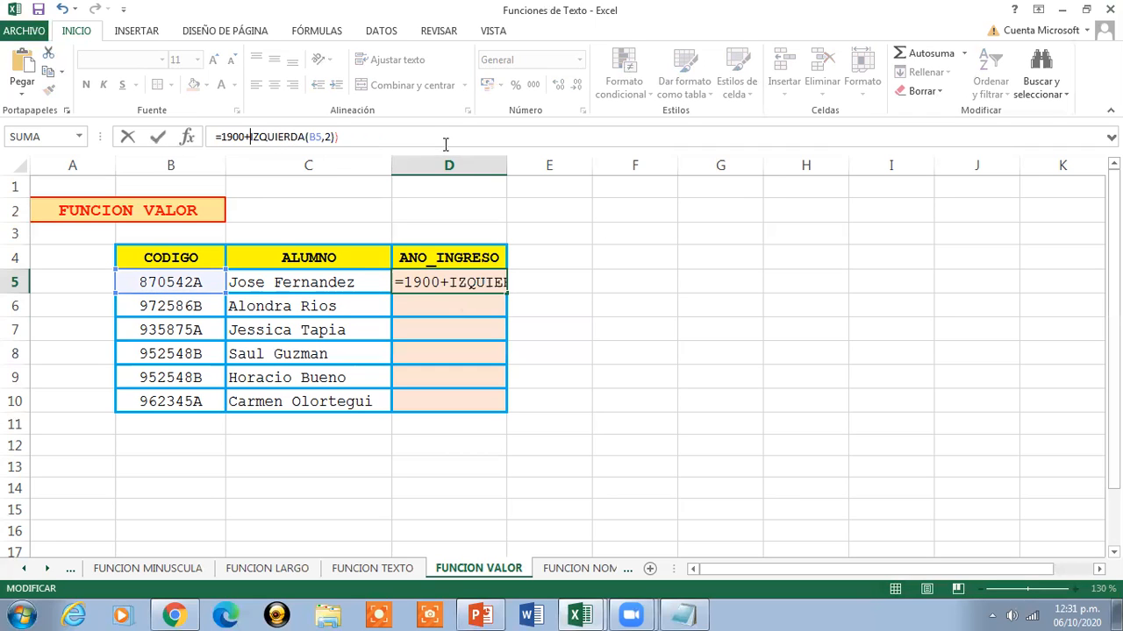
{"action": "left_click", "coordinate": [397, 138]}
{"action": "key", "text": "BackSpace"}
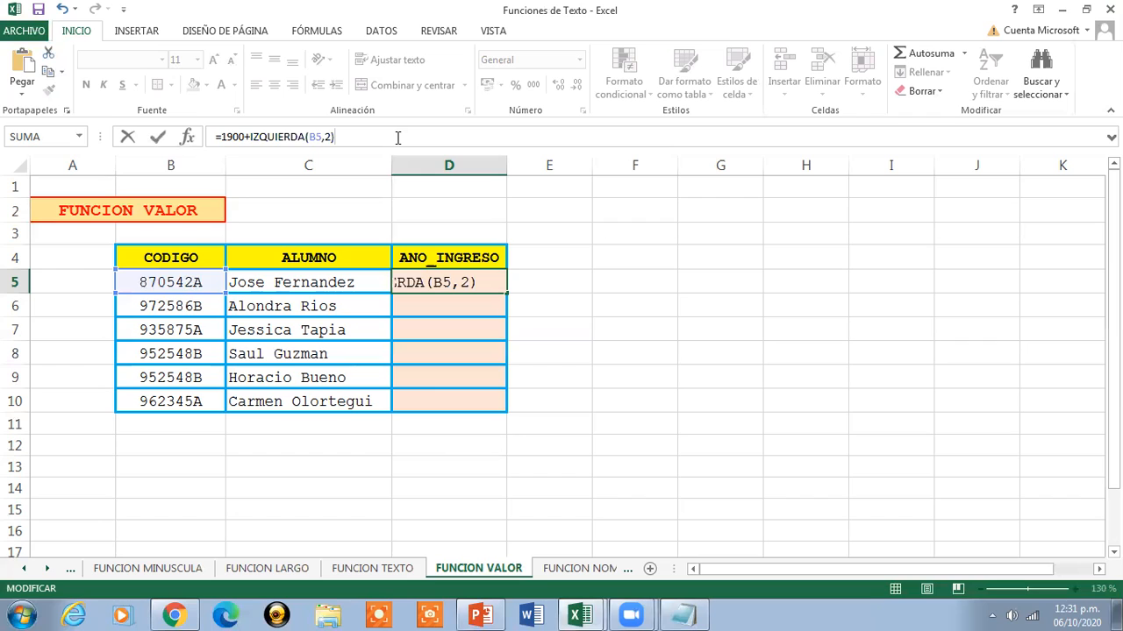
{"action": "key", "text": "Return"}
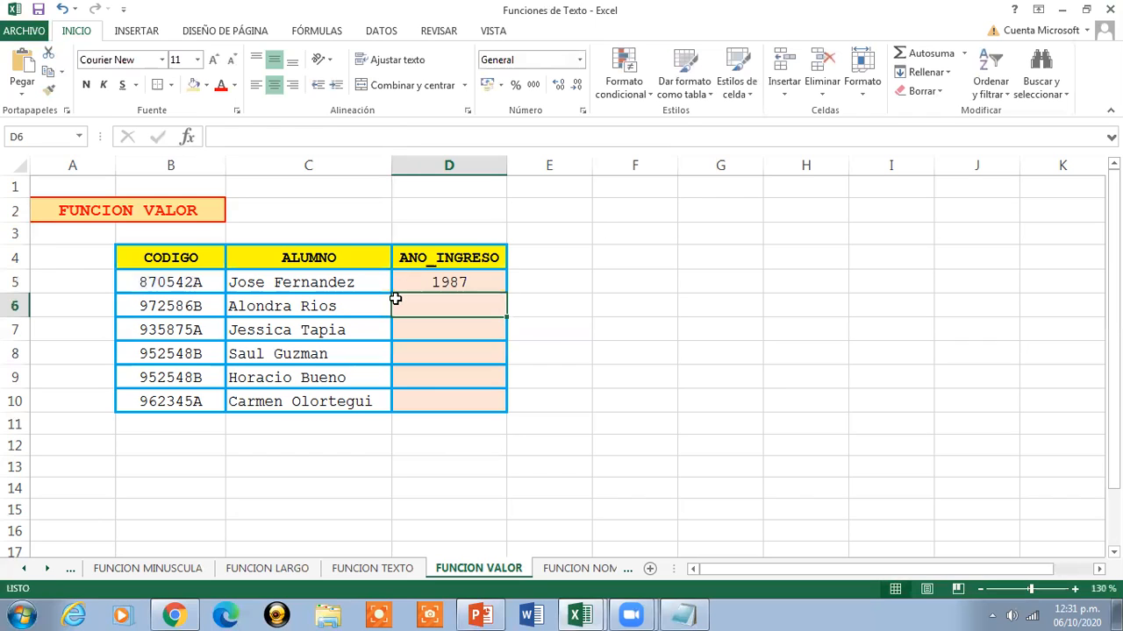
- Wrap IZQUIERDA(B5,2) in VALOR again in D5, and fill =1900+VALOR(IZQUIERDA(B5,2)) down through D10
{"action": "left_click", "coordinate": [441, 283]}
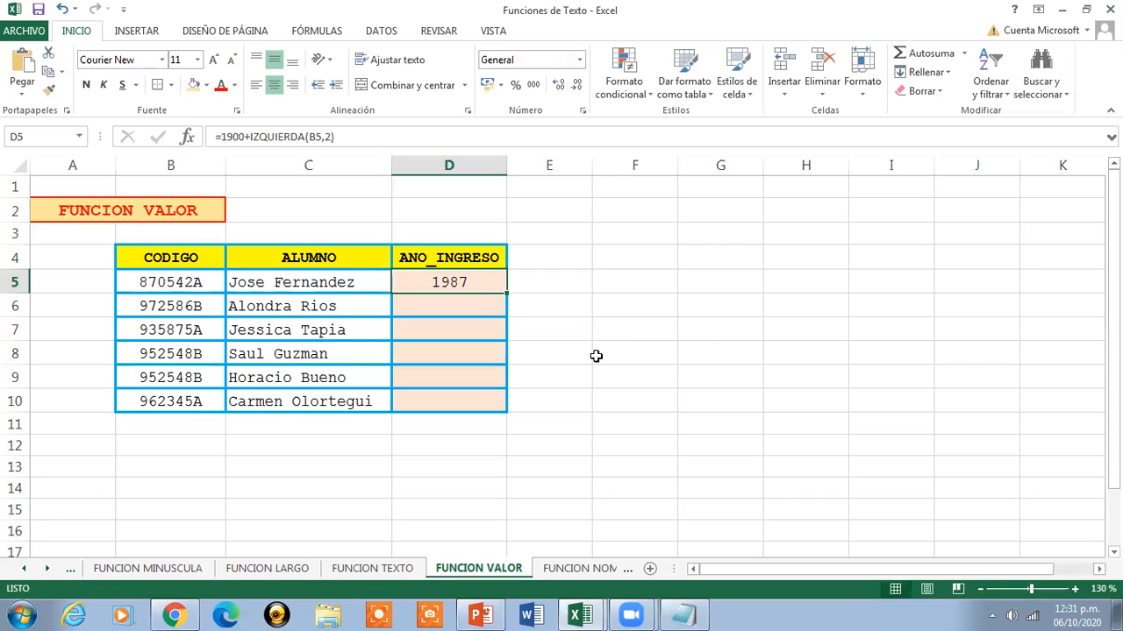
{"action": "left_click", "coordinate": [251, 137]}
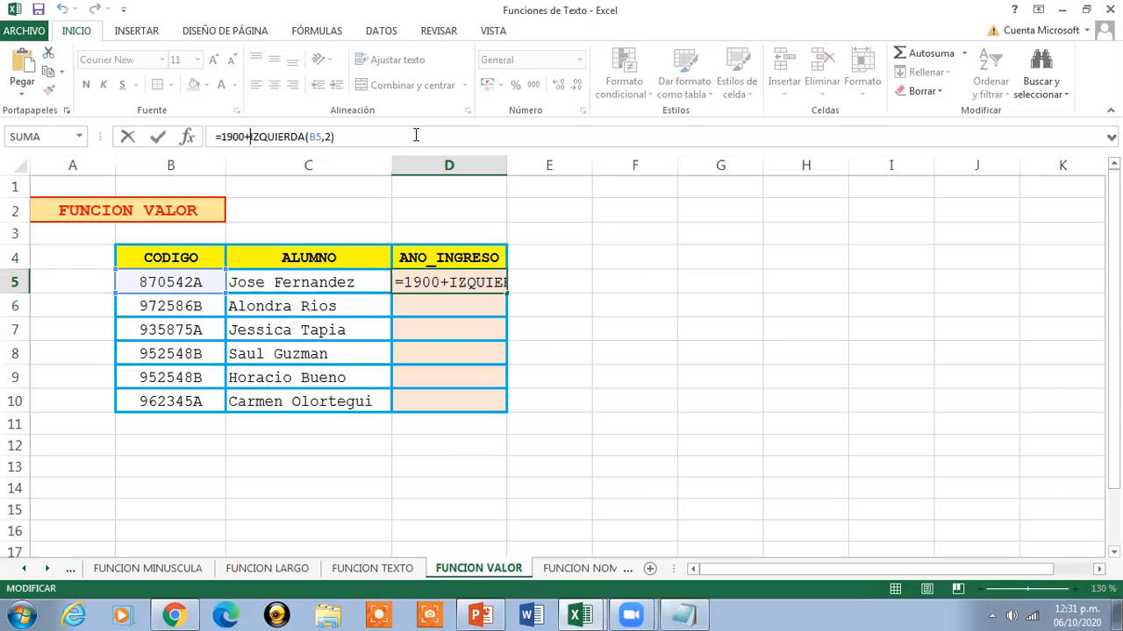
{"action": "type", "text": "VA;"}
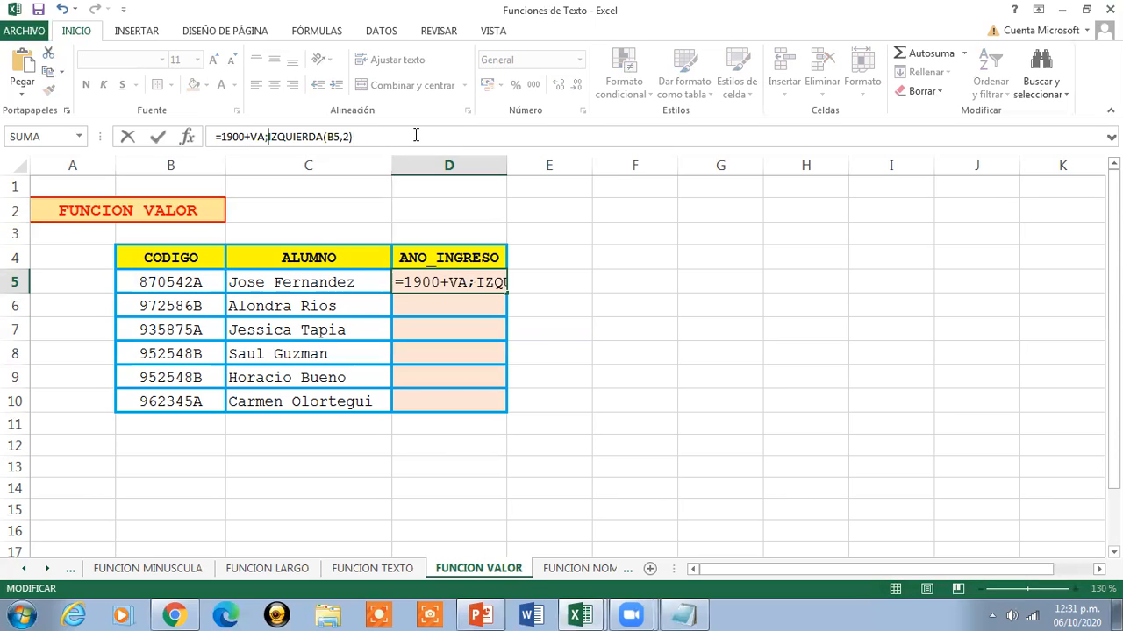
{"action": "key", "text": "BackSpace"}
{"action": "type", "text": "LO"}
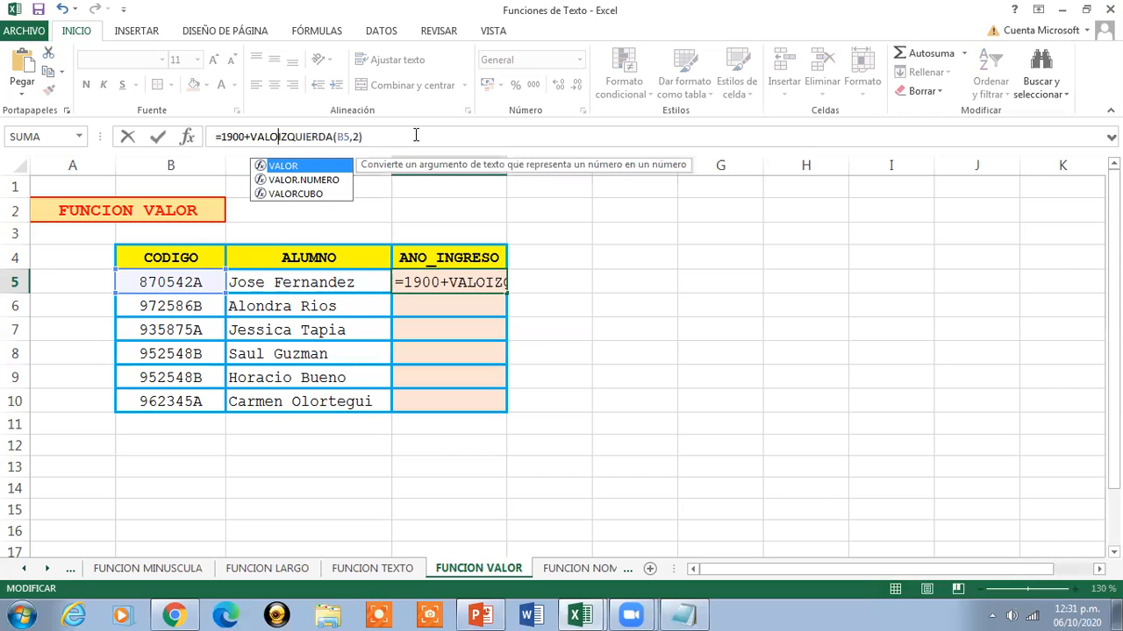
{"action": "type", "text": "R("}
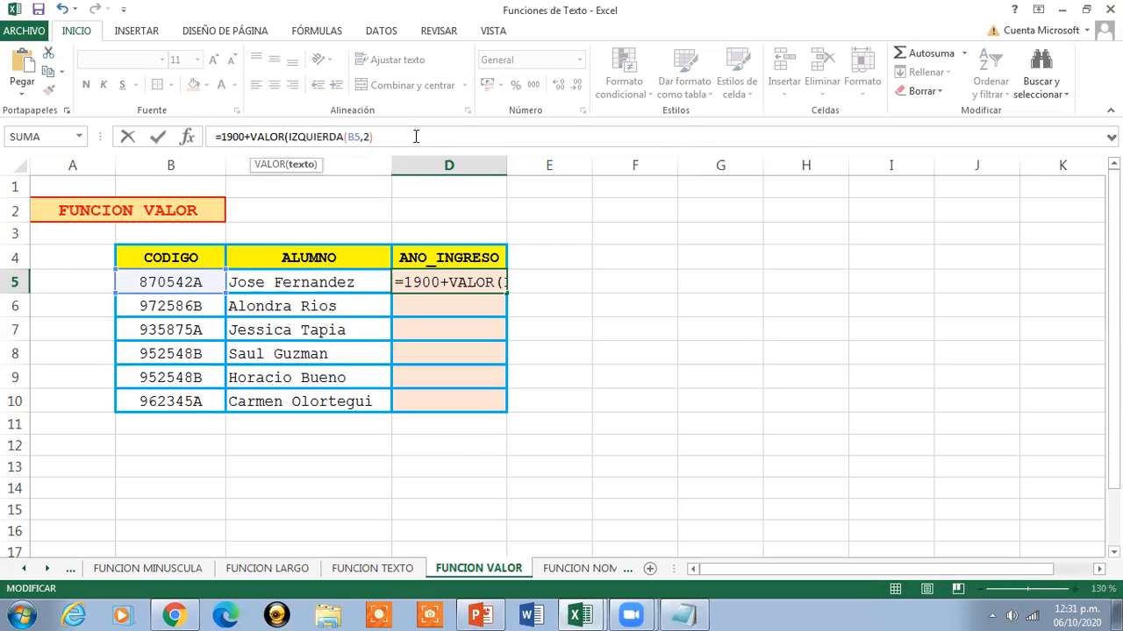
{"action": "key", "text": "ctrl+Return"}
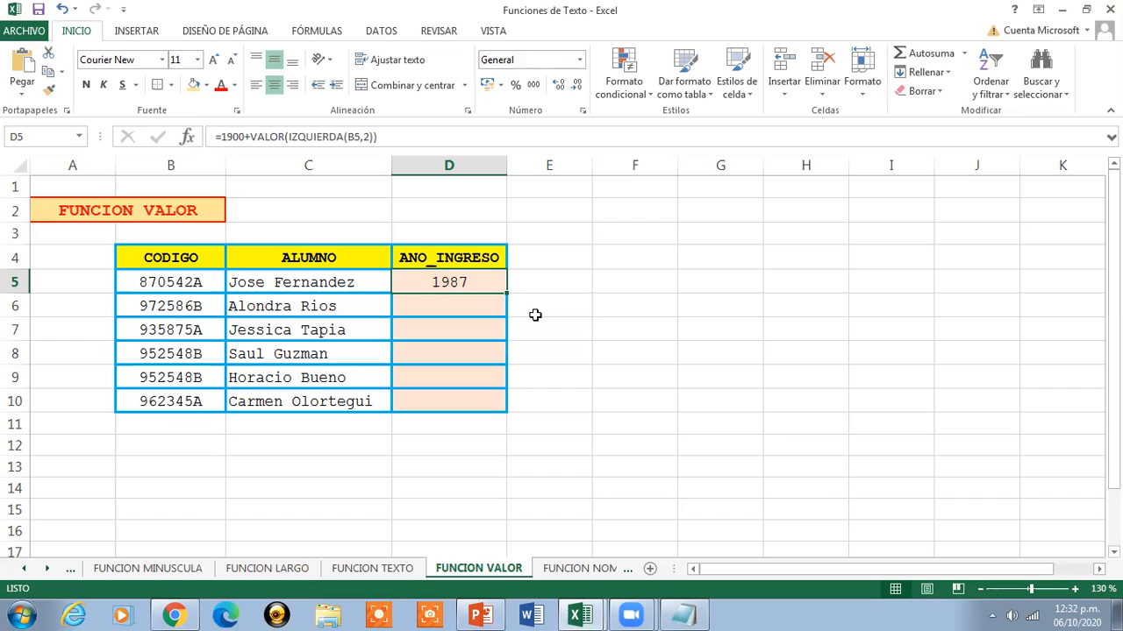
{"action": "left_click_drag", "start_coordinate": [505, 308], "coordinate": [502, 405]}
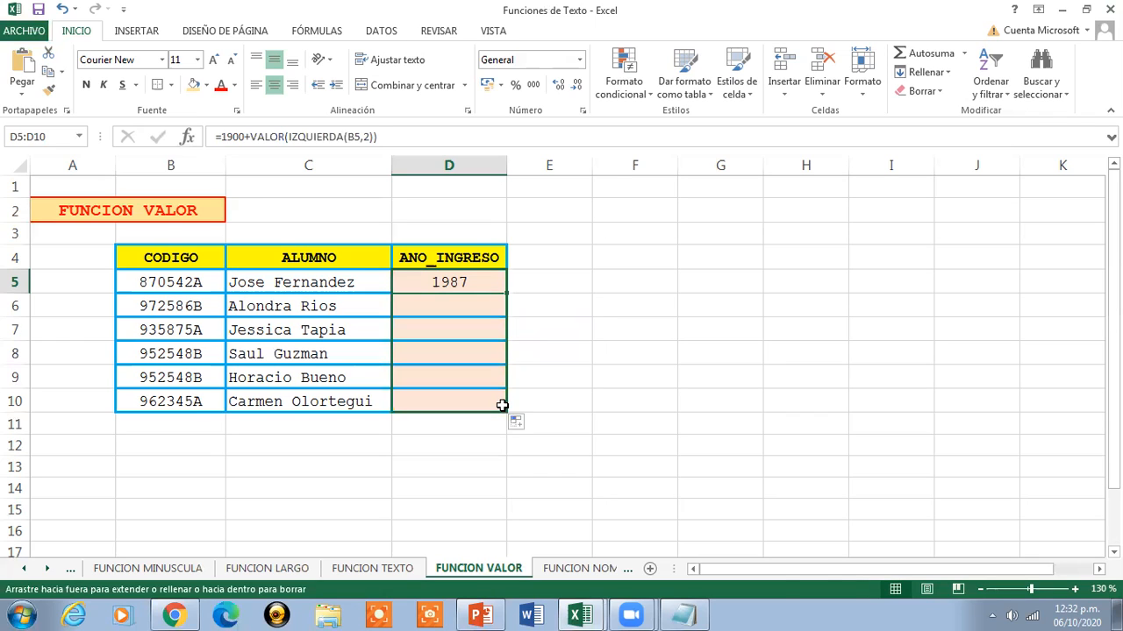
- Review the VALOR formula in D5 against the student code in B5
{"action": "left_click", "coordinate": [465, 279]}
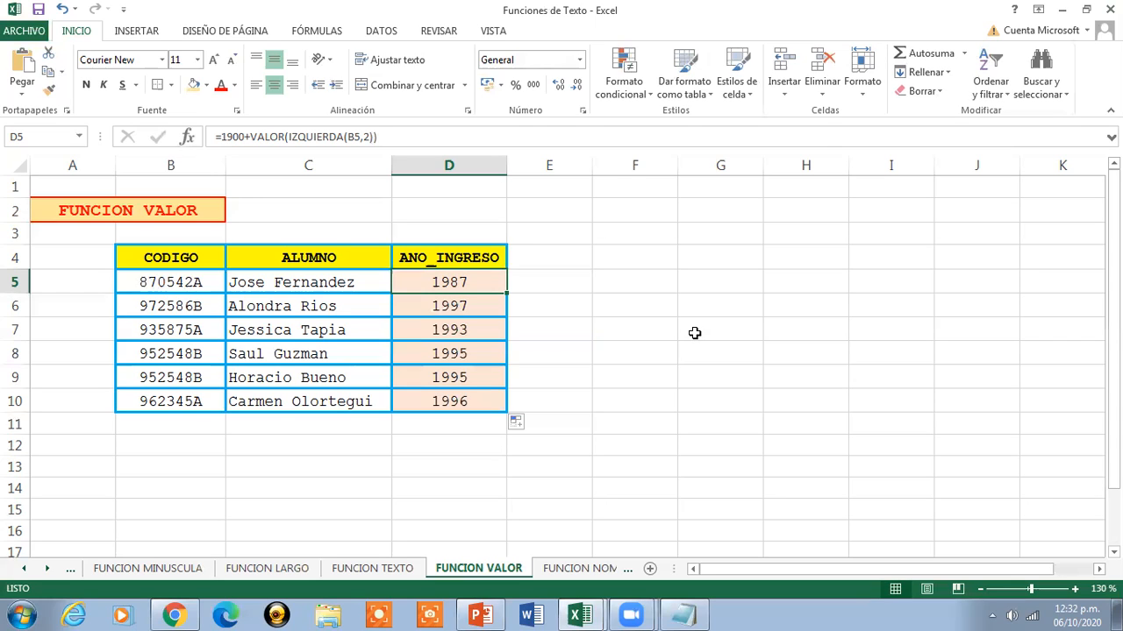
{"action": "left_click", "coordinate": [139, 284]}
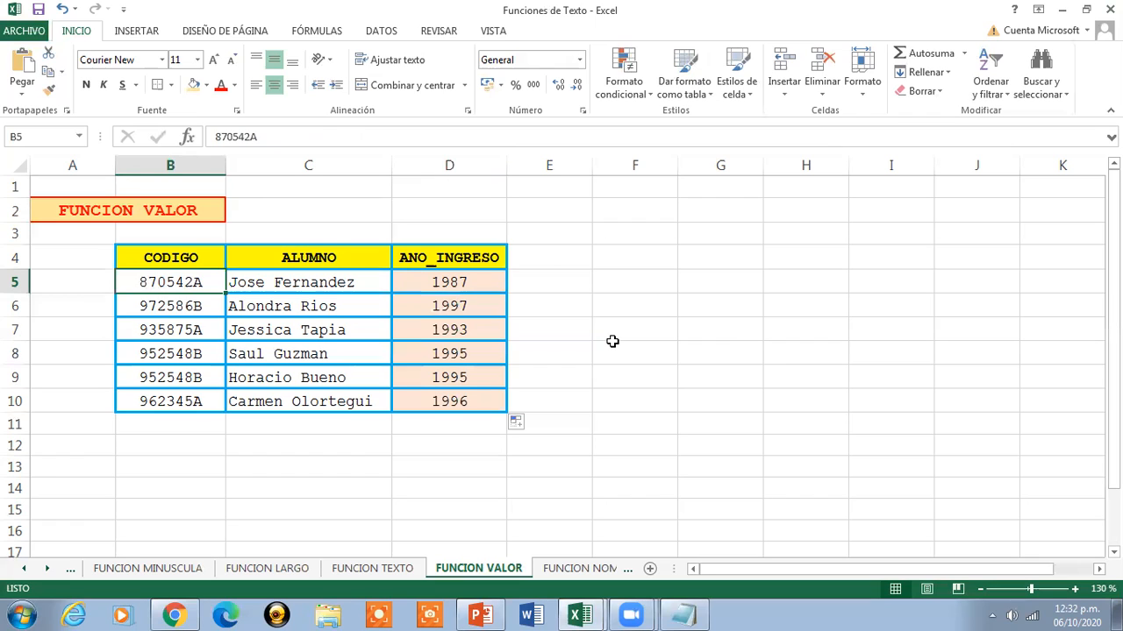
{"action": "left_click", "coordinate": [482, 280]}
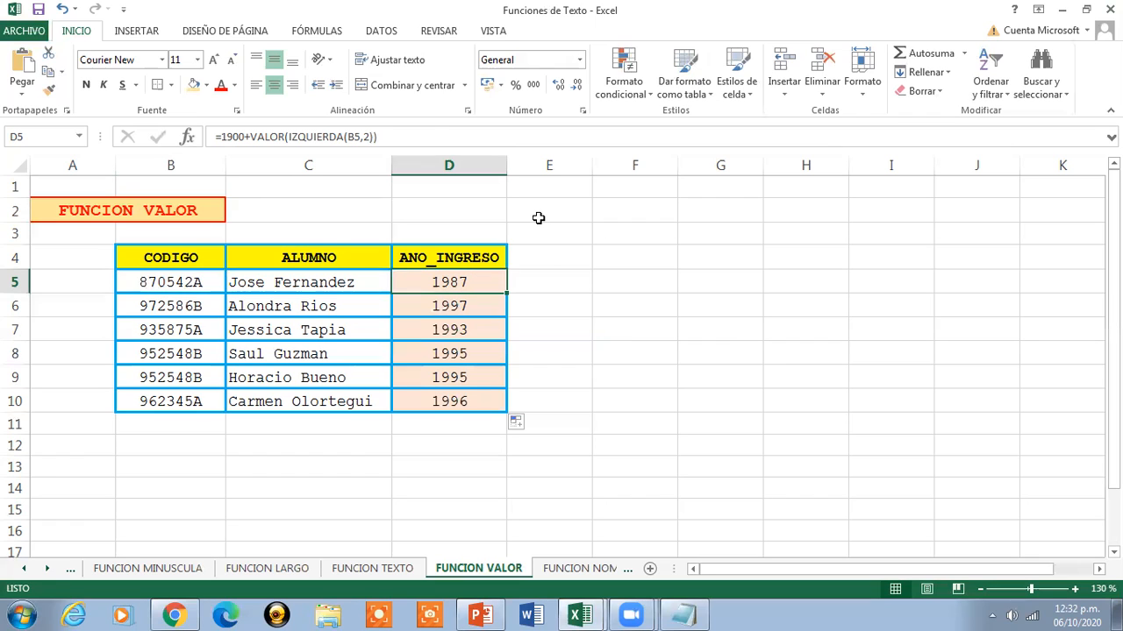
{"action": "left_click", "coordinate": [432, 136]}
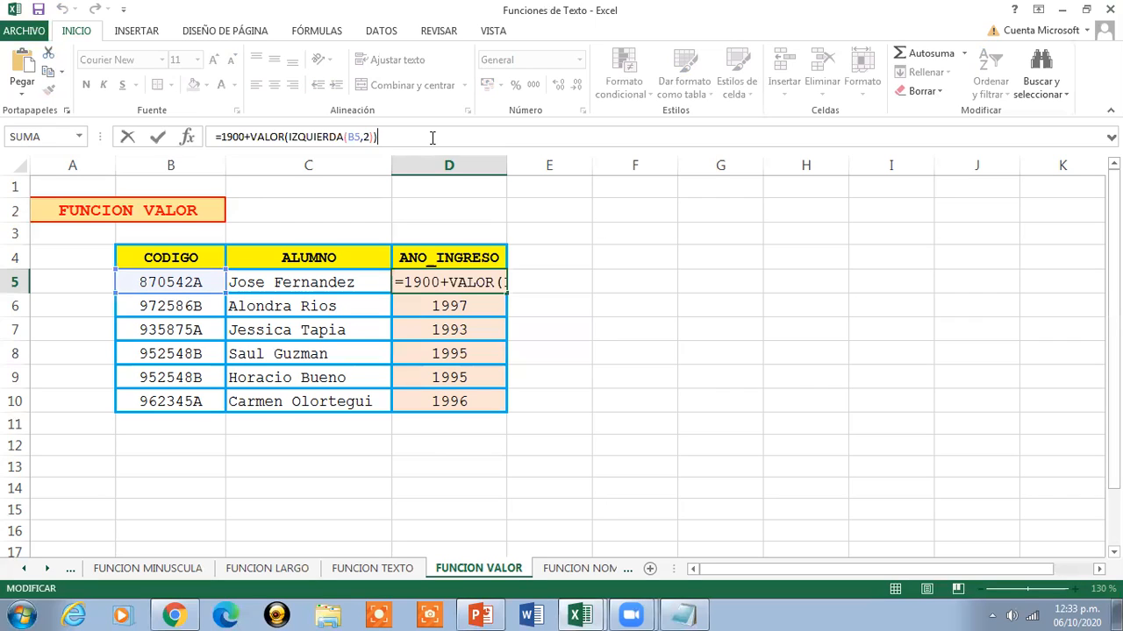
{"action": "key", "text": "Return"}
{"action": "left_click", "coordinate": [449, 281]}
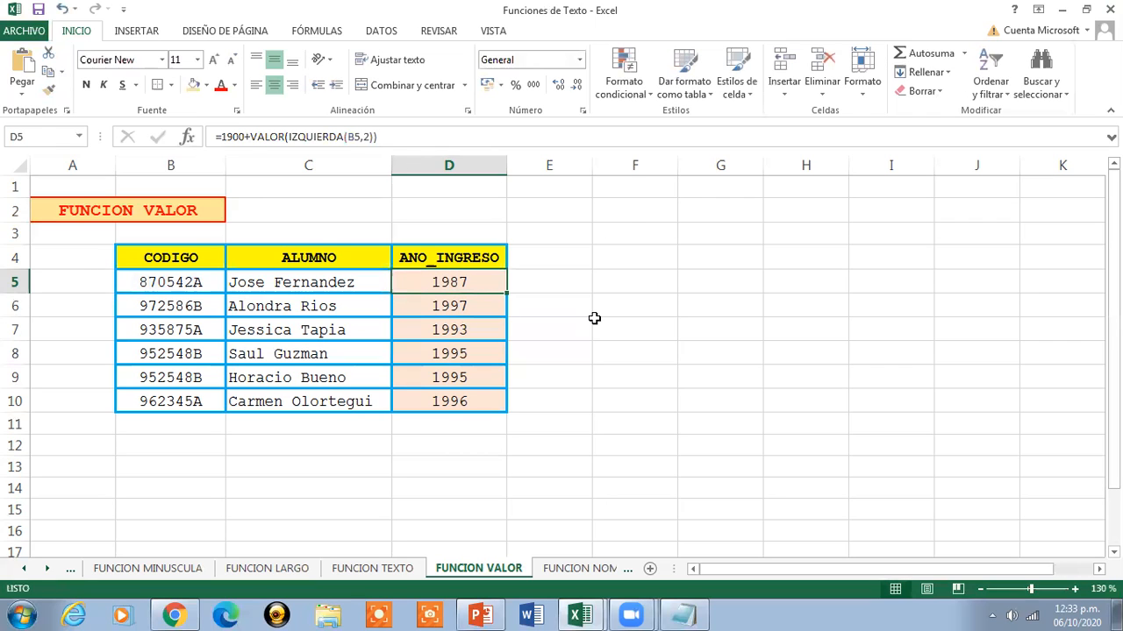
{"action": "left_click", "coordinate": [170, 214]}
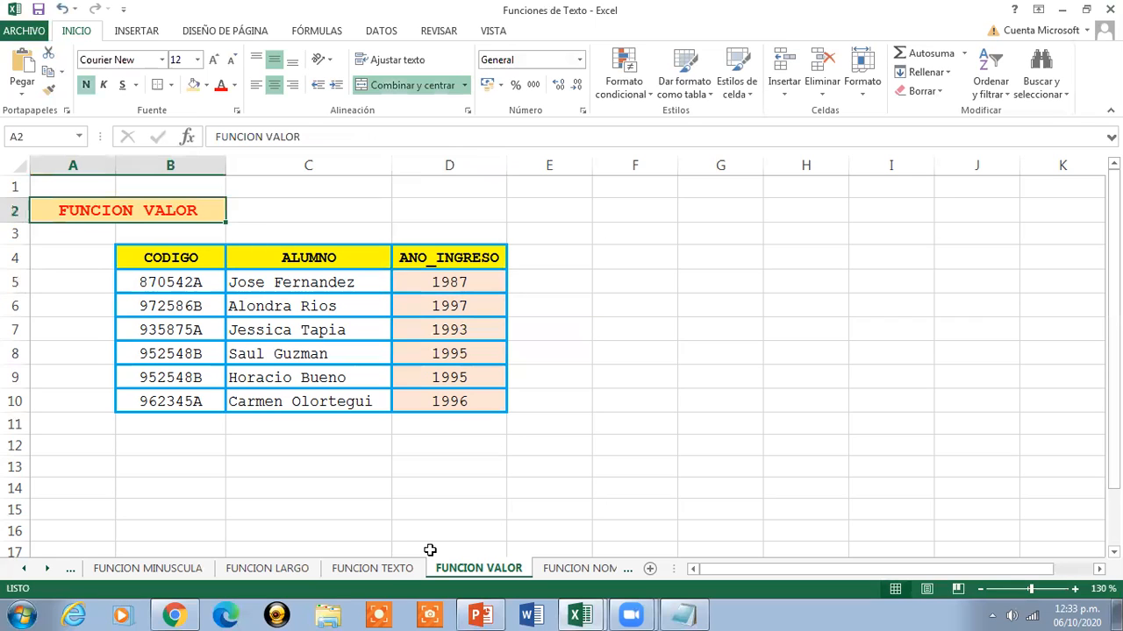
- Open the FUNCION NOMPROPIO exercise sheet and enlarge its zoom to 130%
{"action": "left_click", "coordinate": [373, 569]}
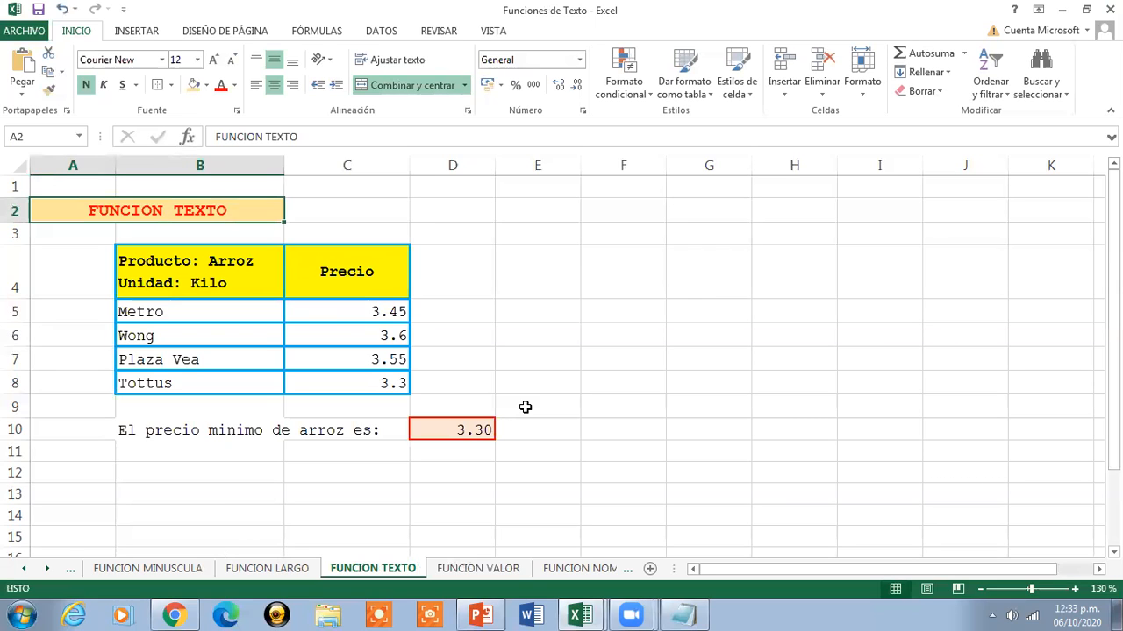
{"action": "left_click", "coordinate": [474, 569]}
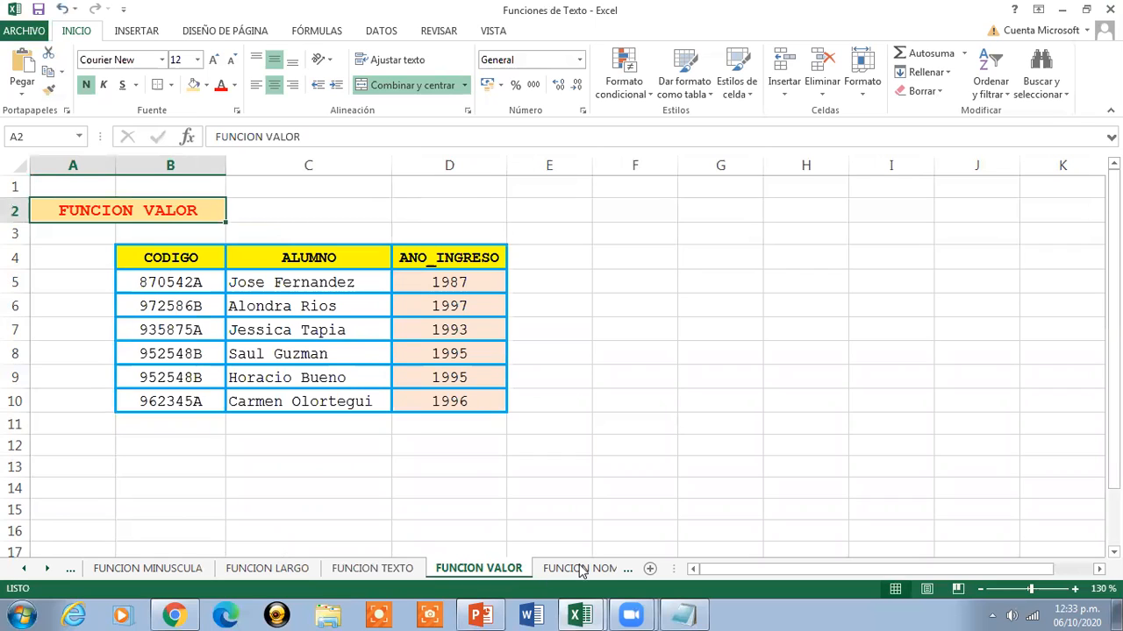
{"action": "key", "text": "ctrl+Page_Down"}
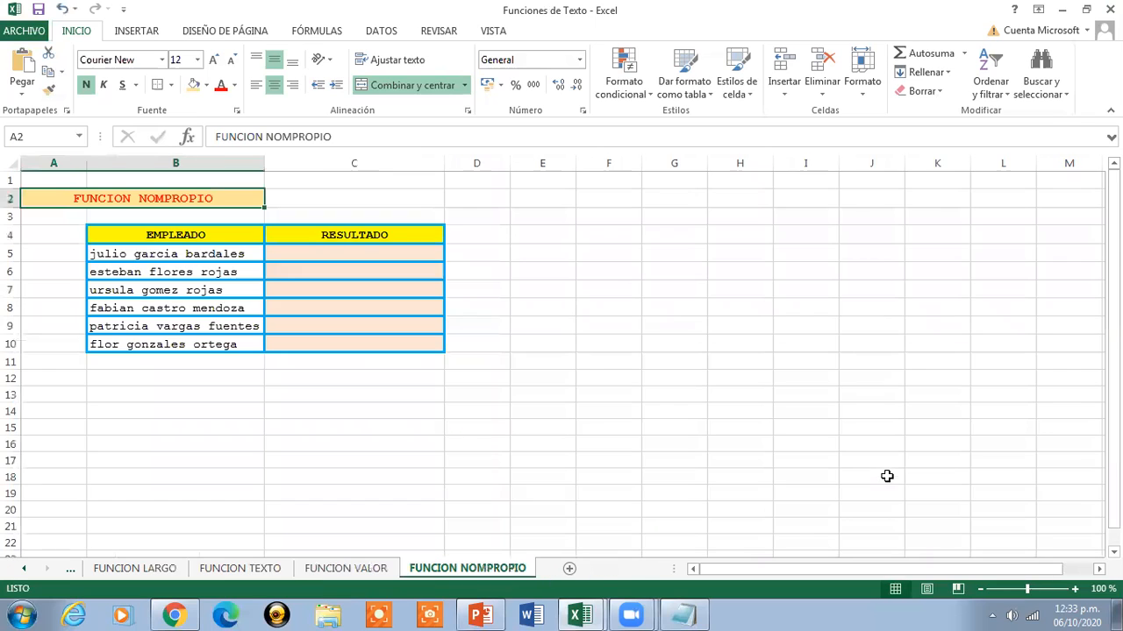
{"action": "left_click", "coordinate": [1076, 589]}
{"action": "left_click", "coordinate": [1077, 590]}
{"action": "left_click", "coordinate": [1076, 589]}
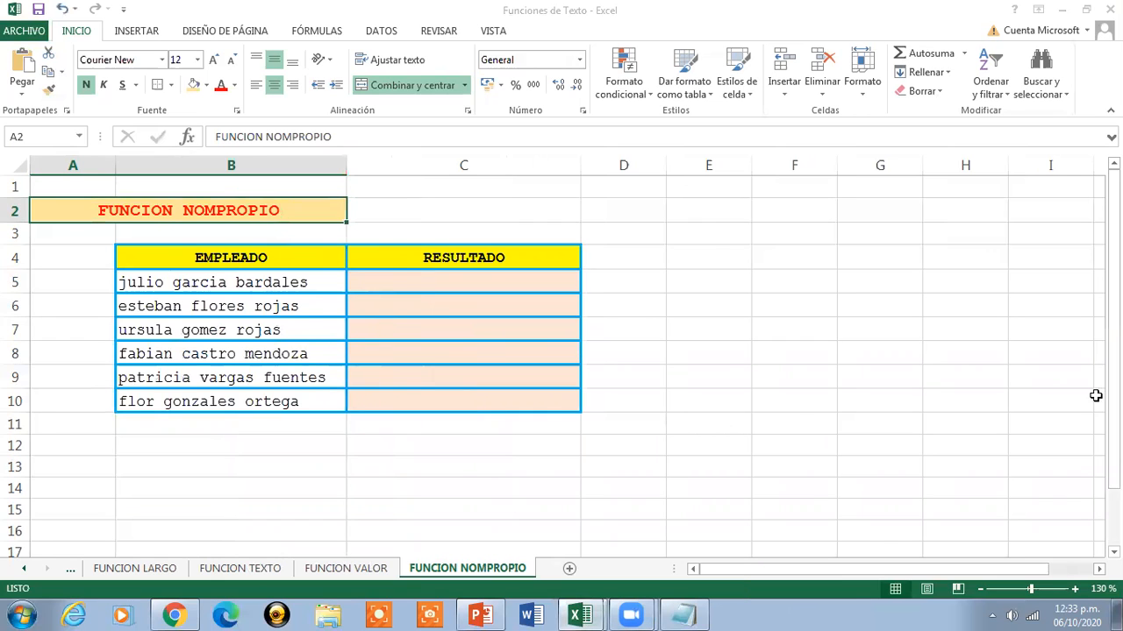
- Consult the NOMPROPIO description and syntax in the Sesion de Clases Nro 9 workbook, and return to the Funciones de Texto exercise
{"action": "key", "text": "alt+Tab"}
{"action": "scroll", "coordinate": [847, 409], "scroll_direction": "down", "scroll_amount": 1}
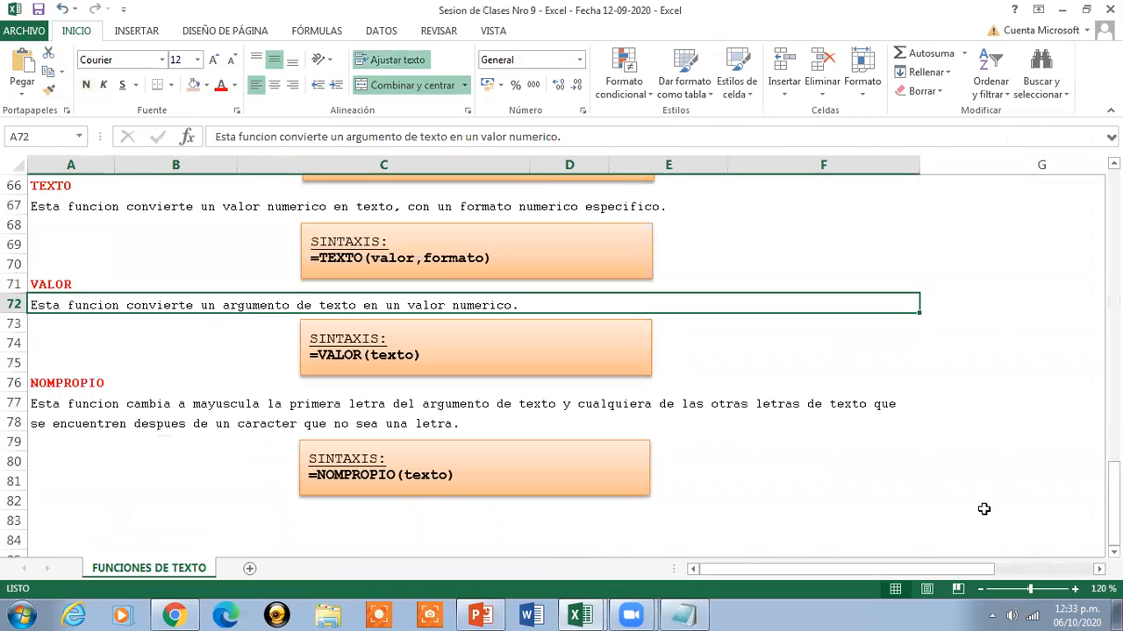
{"action": "key", "text": "Down"}
{"action": "key", "text": "Down"}
{"action": "key", "text": "Down"}
{"action": "key", "text": "Down"}
{"action": "key", "text": "Down"}
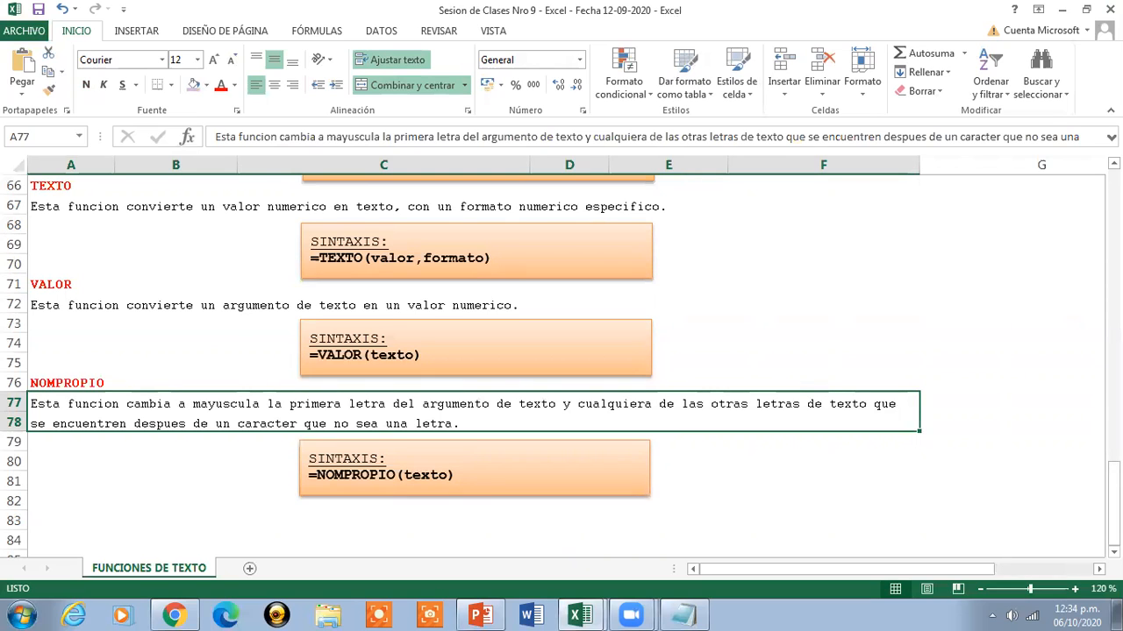
{"action": "left_click", "coordinate": [1060, 7]}
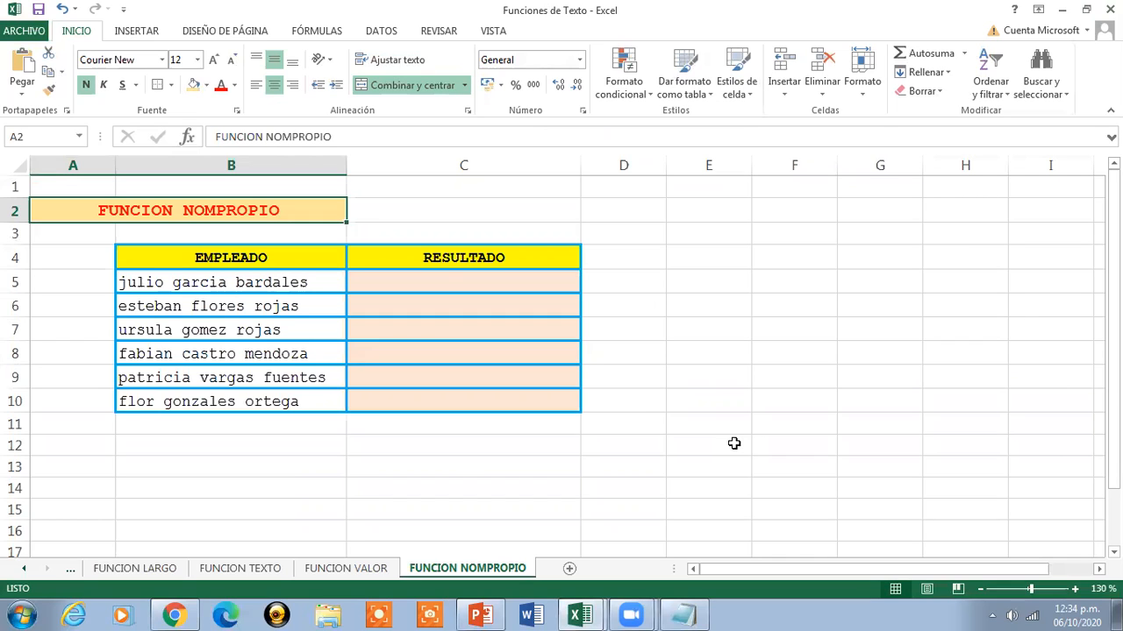
- Enter =NOMPROPIO(B5) in C5 to capitalise the first employee's name
{"action": "left_click", "coordinate": [543, 285]}
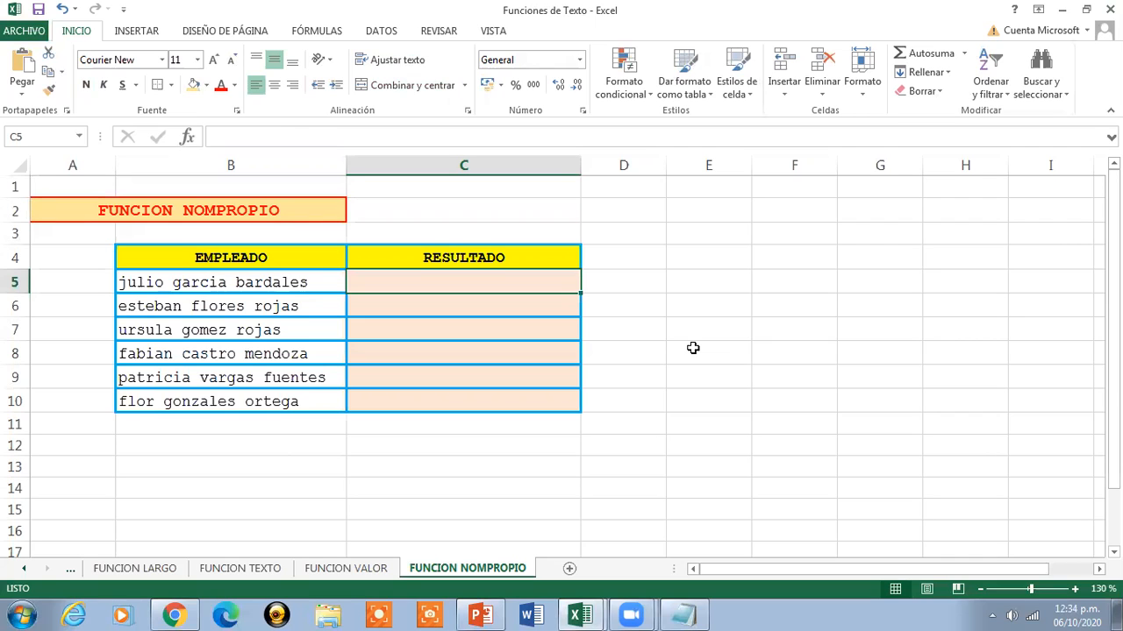
{"action": "type", "text": "="}
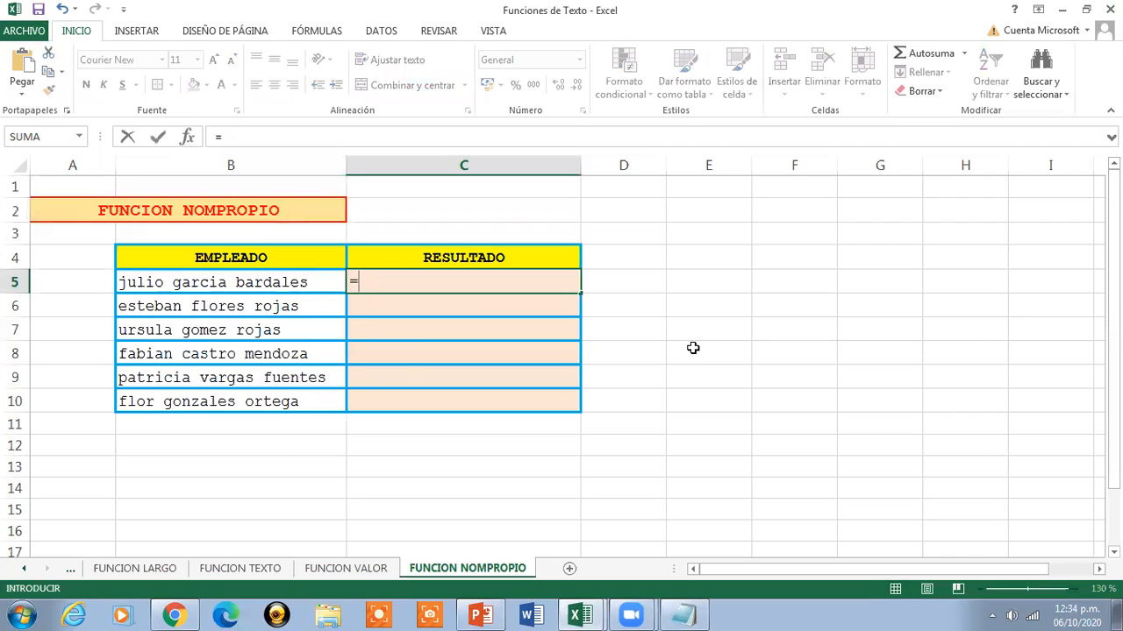
{"action": "type", "text": "NOMPROPIO"}
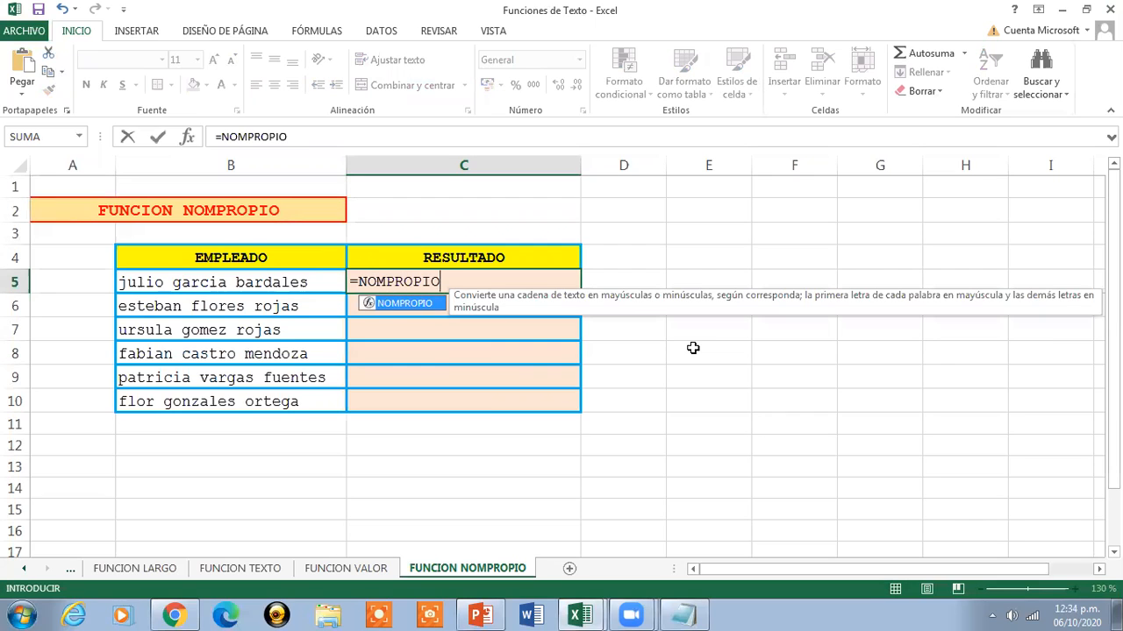
{"action": "type", "text": "("}
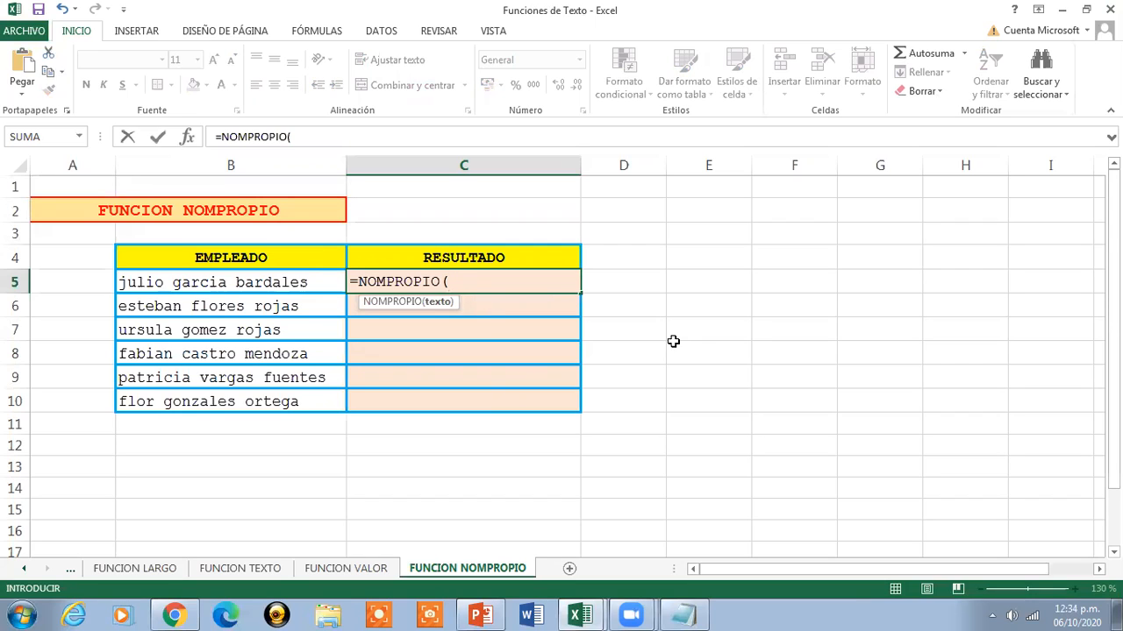
{"action": "left_click", "coordinate": [284, 282]}
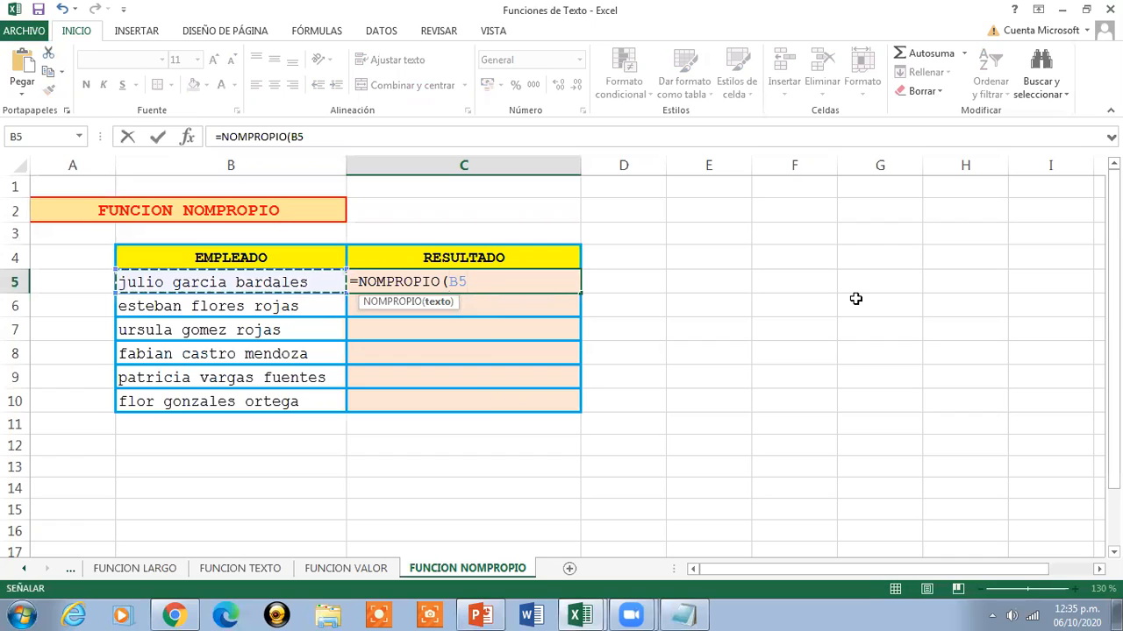
{"action": "type", "text": ")"}
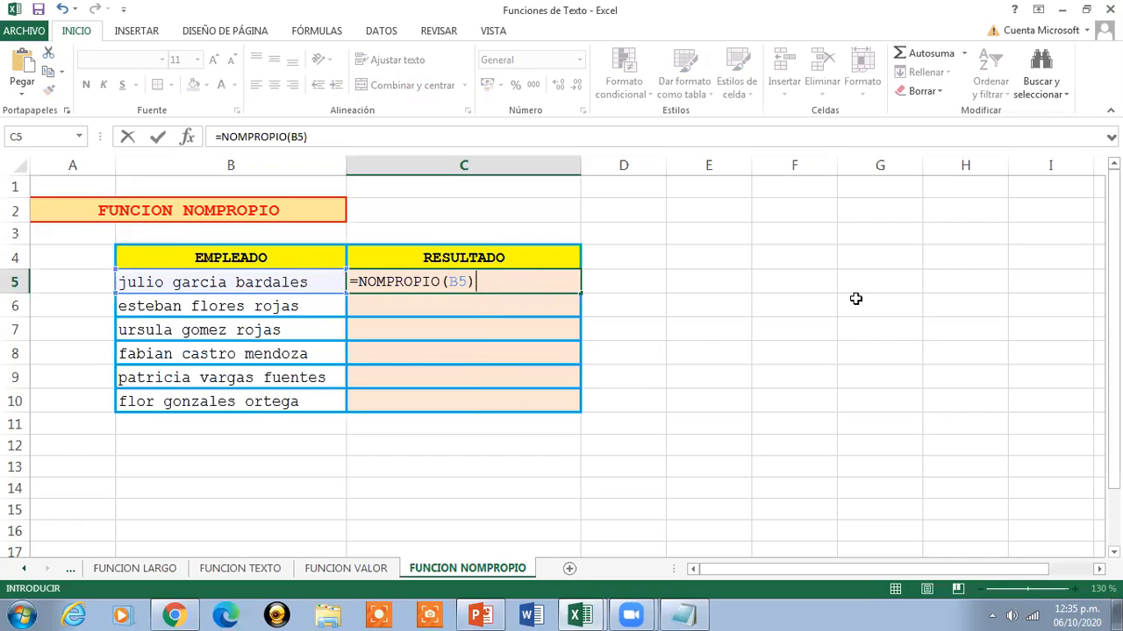
{"action": "key", "text": "Return"}
- Fill the NOMPROPIO formula from C5 down through C10 to complete the RESULTADO column
{"action": "left_click", "coordinate": [562, 282]}
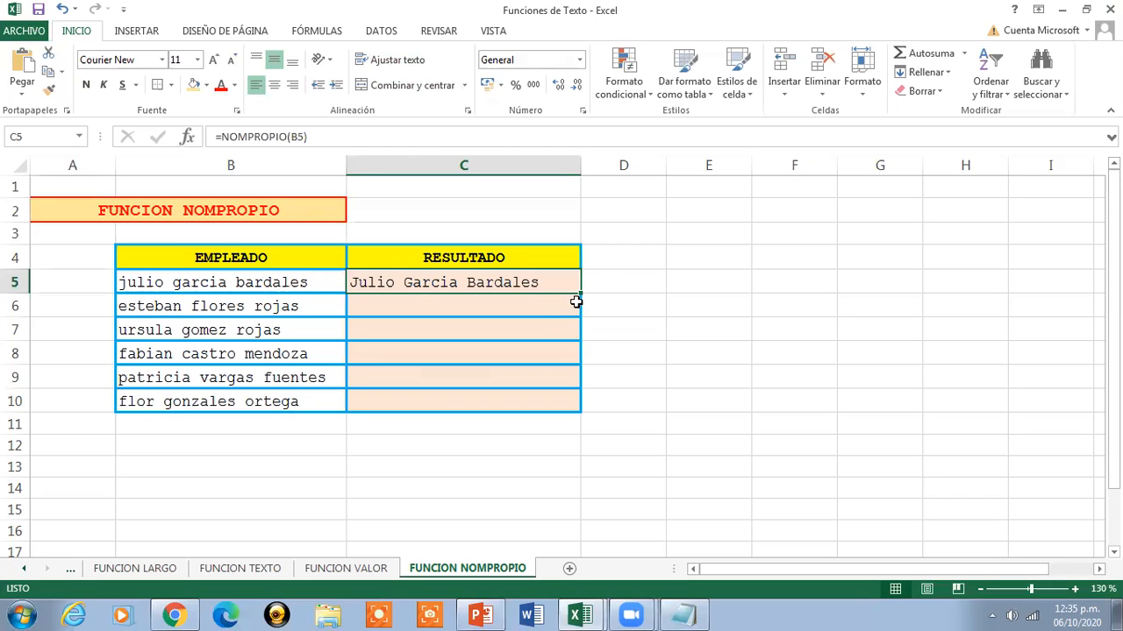
{"action": "left_click_drag", "start_coordinate": [580, 293], "coordinate": [582, 409]}
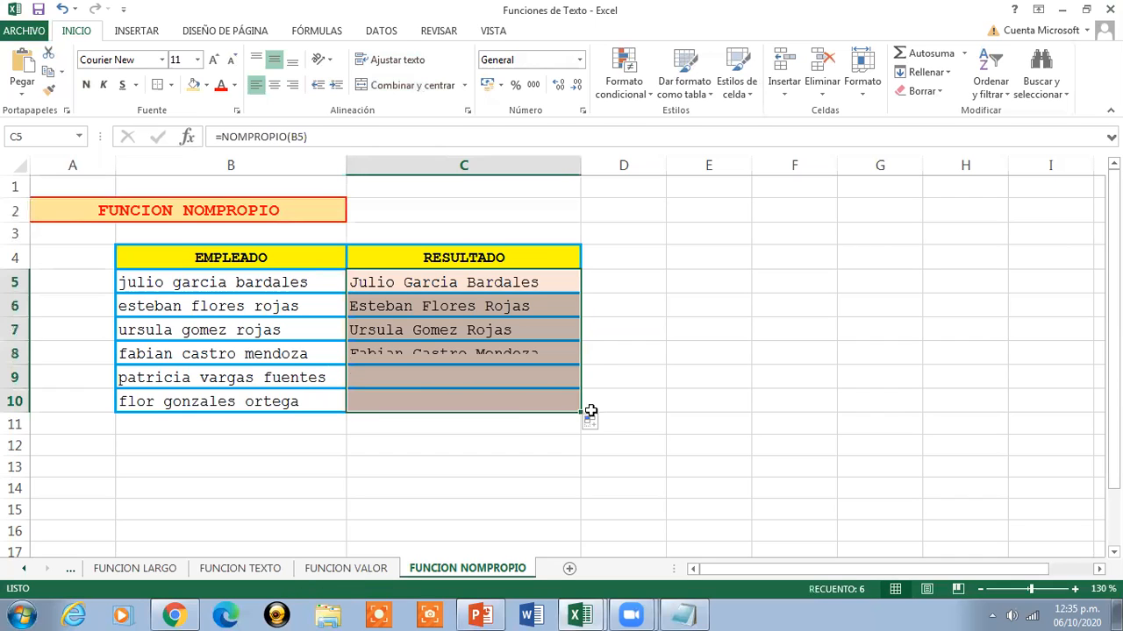
{"action": "left_click", "coordinate": [512, 281]}
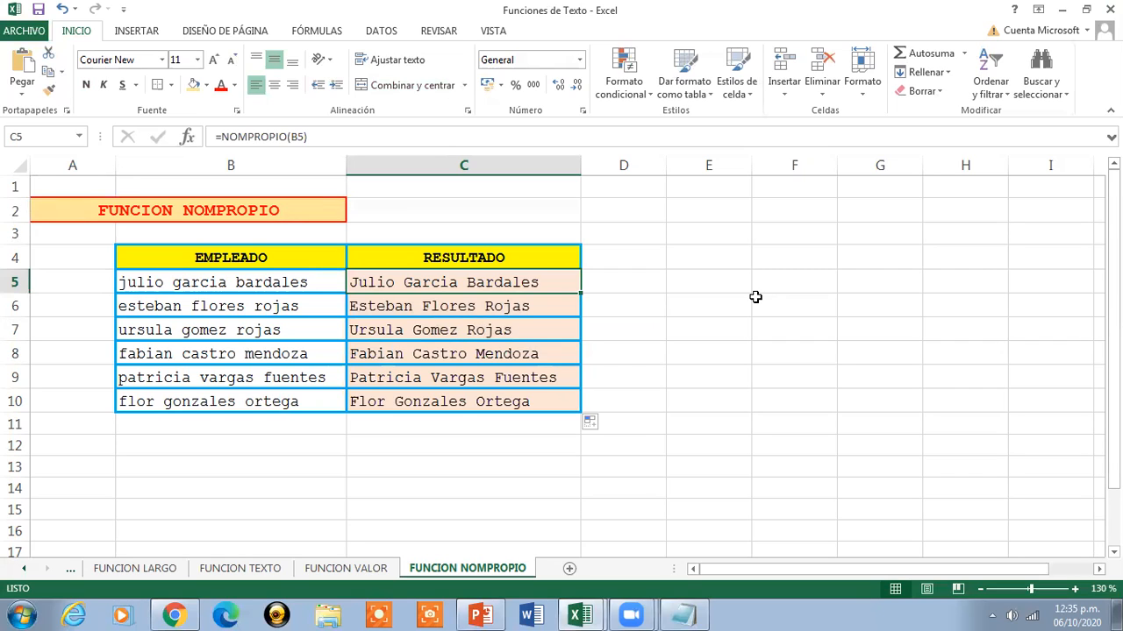
{"action": "left_click", "coordinate": [260, 212]}
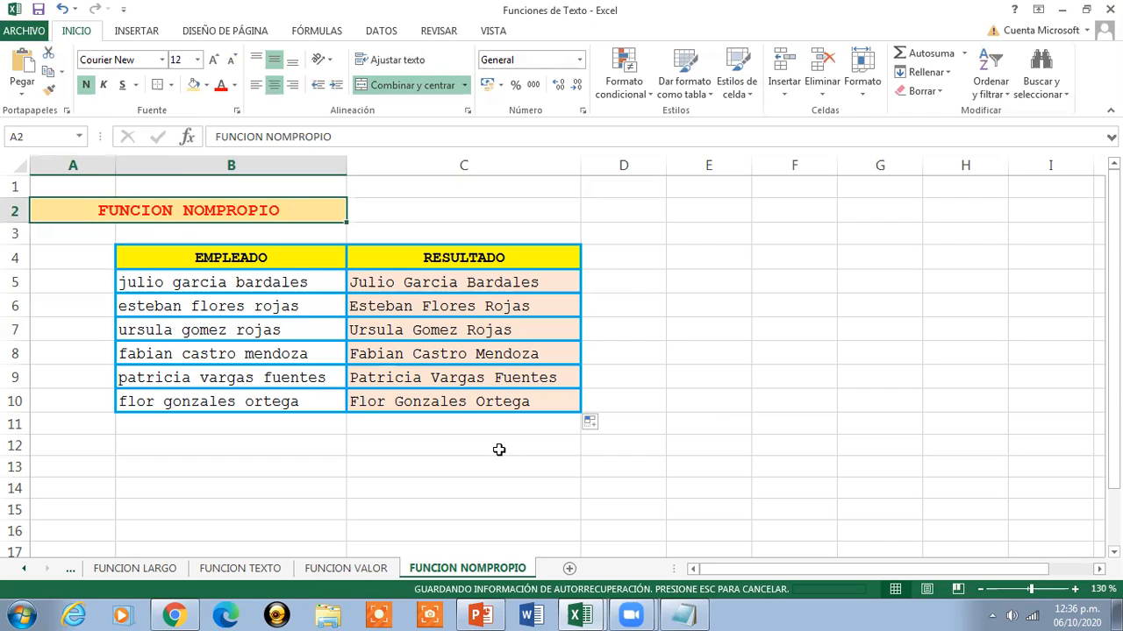
- Go back to the workbook's first sheet, FUNCION CARACTER
{"action": "left_click", "coordinate": [24, 569]}
{"action": "left_click", "coordinate": [25, 571]}
{"action": "left_click", "coordinate": [25, 571]}
{"action": "left_click", "coordinate": [24, 571]}
{"action": "left_click", "coordinate": [24, 571]}
{"action": "left_click", "coordinate": [24, 571]}
{"action": "left_click", "coordinate": [25, 571]}
{"action": "left_click", "coordinate": [25, 571]}
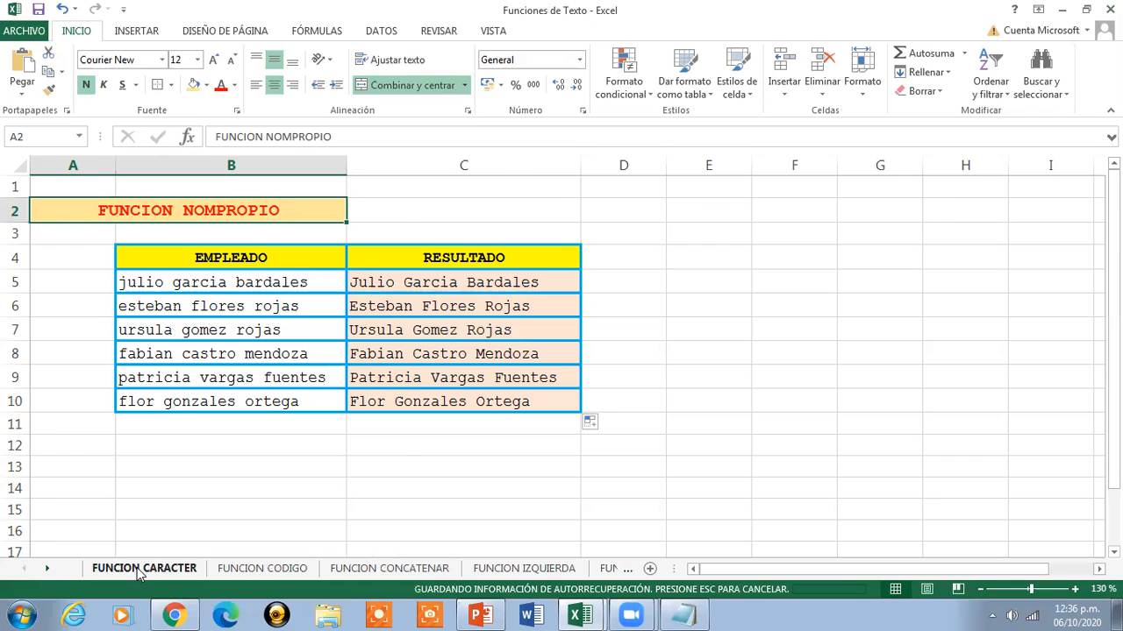
{"action": "left_click", "coordinate": [143, 570]}
- Switch to the Sesion de Clases Nro 9 workbook and select the FUNCIONES DE TEXTO heading in row 4
{"action": "mouse_move", "coordinate": [589, 614]}
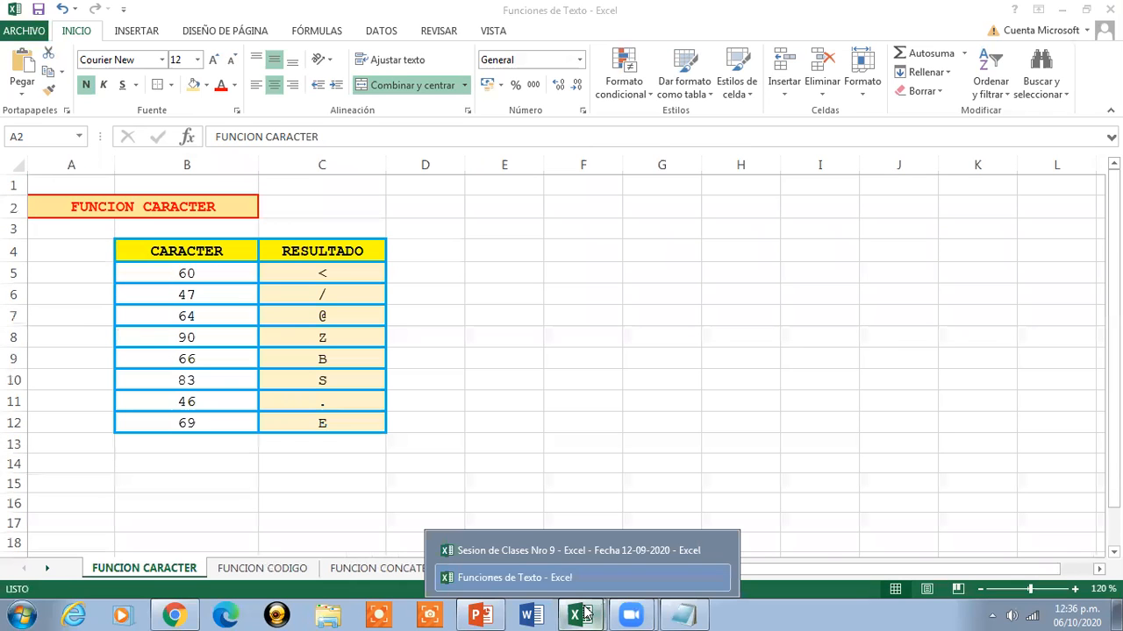
{"action": "left_click", "coordinate": [524, 546]}
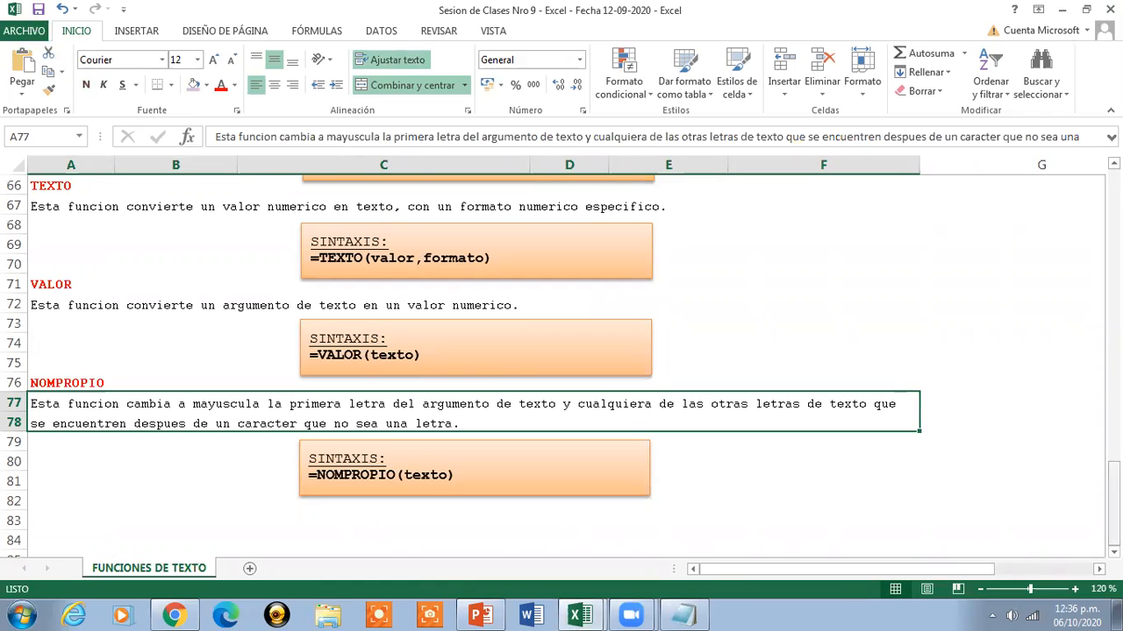
{"action": "scroll", "coordinate": [474, 368], "scroll_direction": "up", "scroll_amount": 12}
{"action": "scroll", "coordinate": [474, 368], "scroll_direction": "up", "scroll_amount": 6}
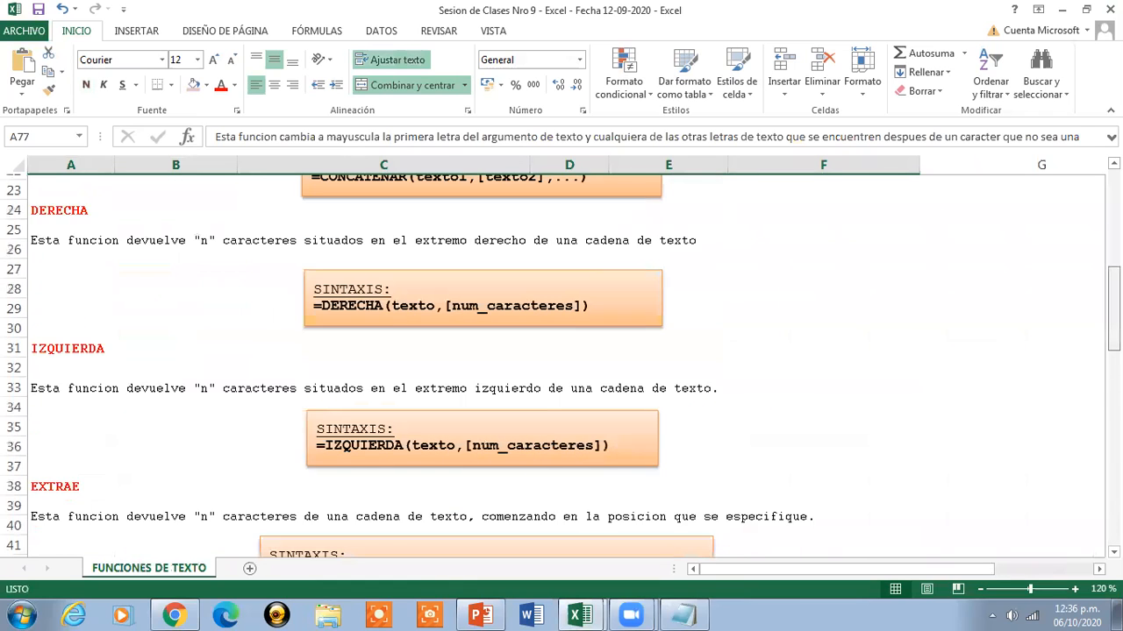
{"action": "scroll", "coordinate": [473, 369], "scroll_direction": "up", "scroll_amount": 3}
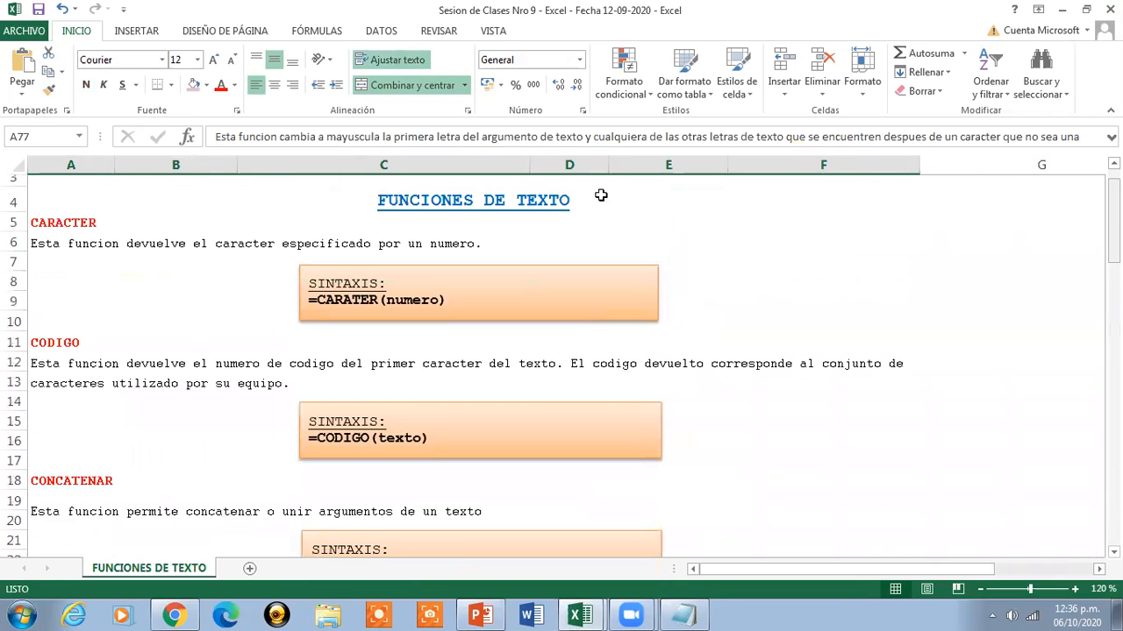
{"action": "left_click", "coordinate": [561, 193]}
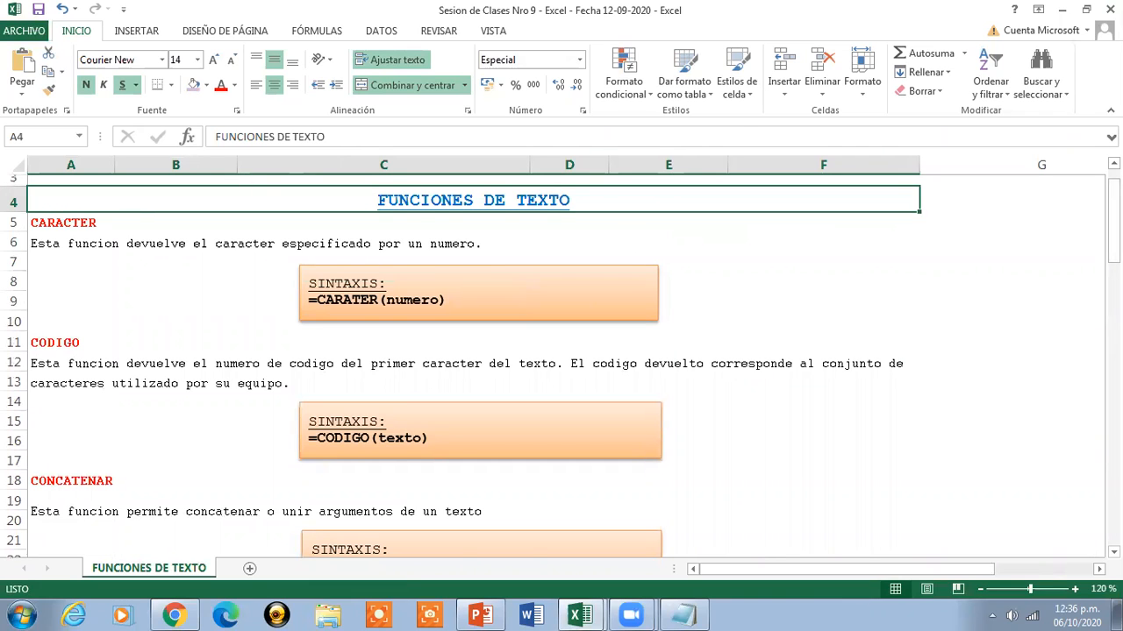
- Review the descriptions and syntax of all the text functions, from CARACTER down to NOMPROPIO
{"action": "scroll", "coordinate": [834, 279], "scroll_direction": "down", "scroll_amount": 2}
{"action": "scroll", "coordinate": [562, 365], "scroll_direction": "down", "scroll_amount": 3}
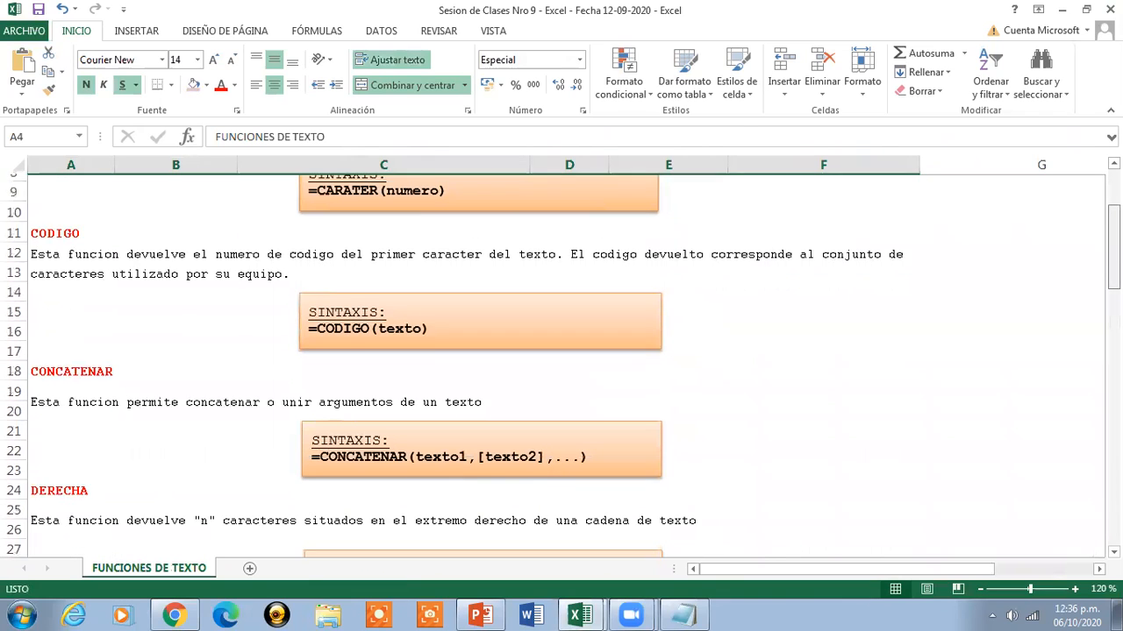
{"action": "scroll", "coordinate": [561, 364], "scroll_direction": "down", "scroll_amount": 5}
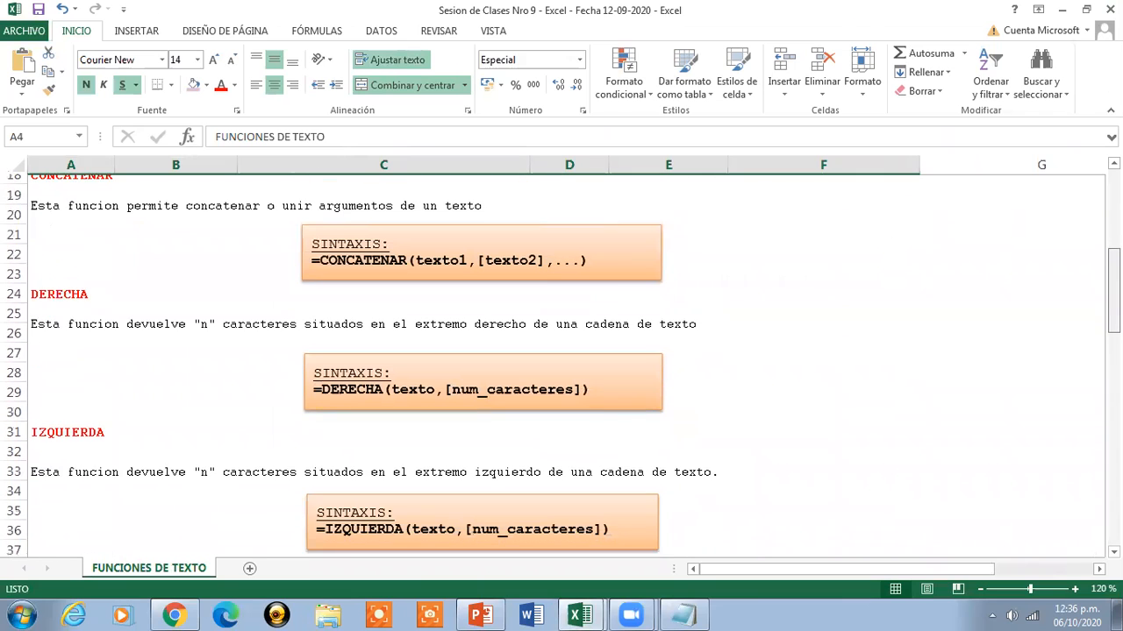
{"action": "scroll", "coordinate": [561, 365], "scroll_direction": "down", "scroll_amount": 4}
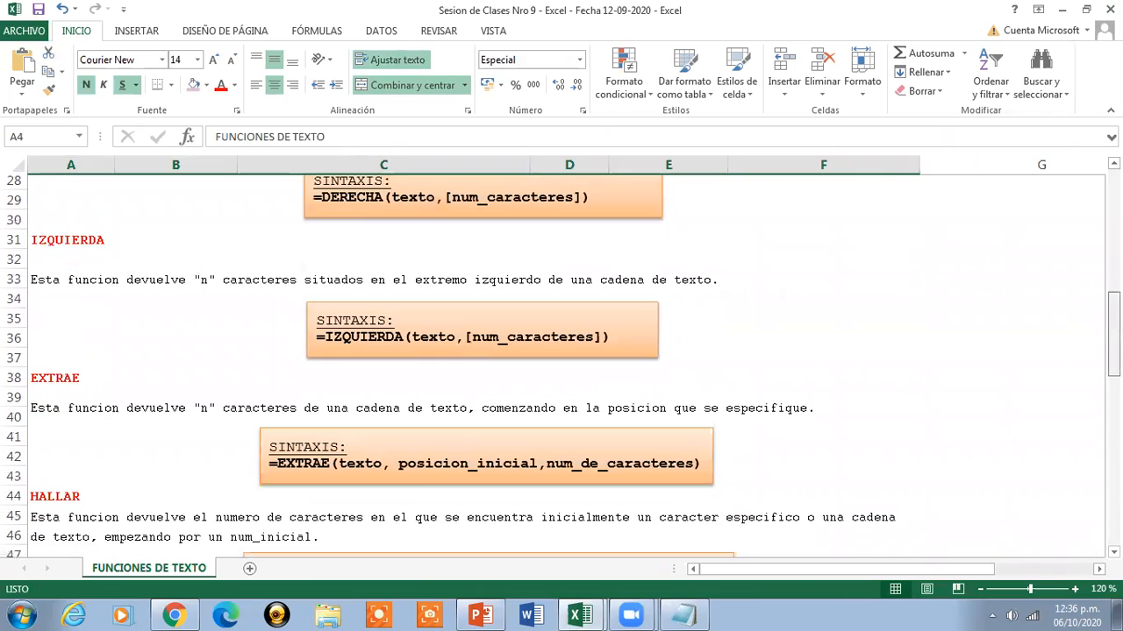
{"action": "scroll", "coordinate": [561, 365], "scroll_direction": "down", "scroll_amount": 2}
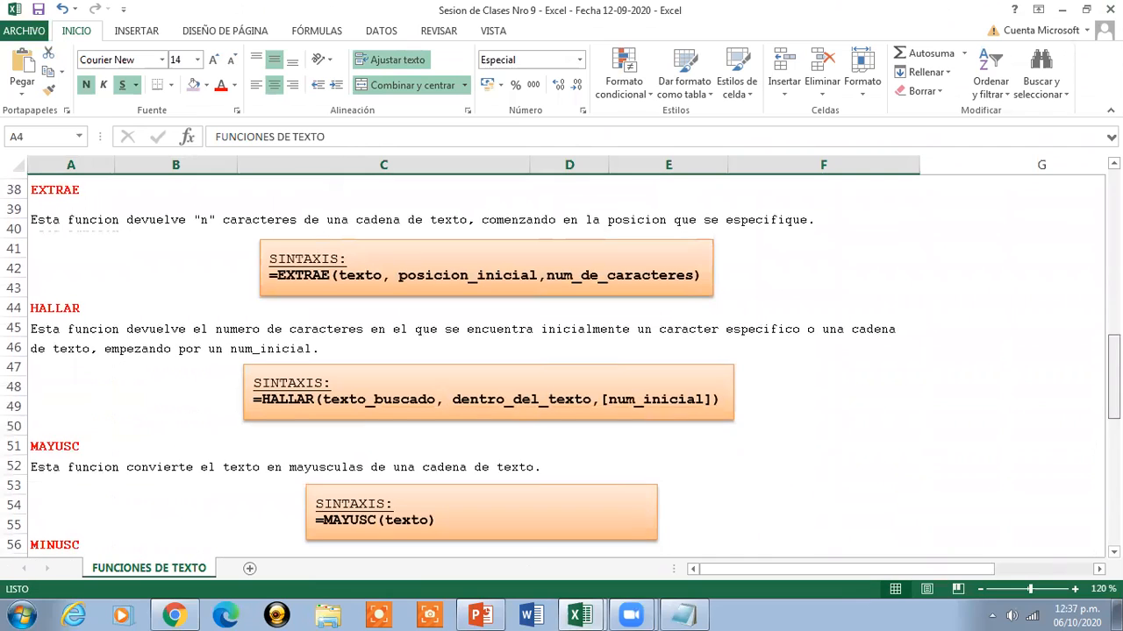
{"action": "scroll", "coordinate": [561, 365], "scroll_direction": "up", "scroll_amount": 2}
{"action": "scroll", "coordinate": [561, 365], "scroll_direction": "down", "scroll_amount": 2}
{"action": "scroll", "coordinate": [561, 365], "scroll_direction": "down", "scroll_amount": 2}
{"action": "scroll", "coordinate": [561, 365], "scroll_direction": "down", "scroll_amount": 4}
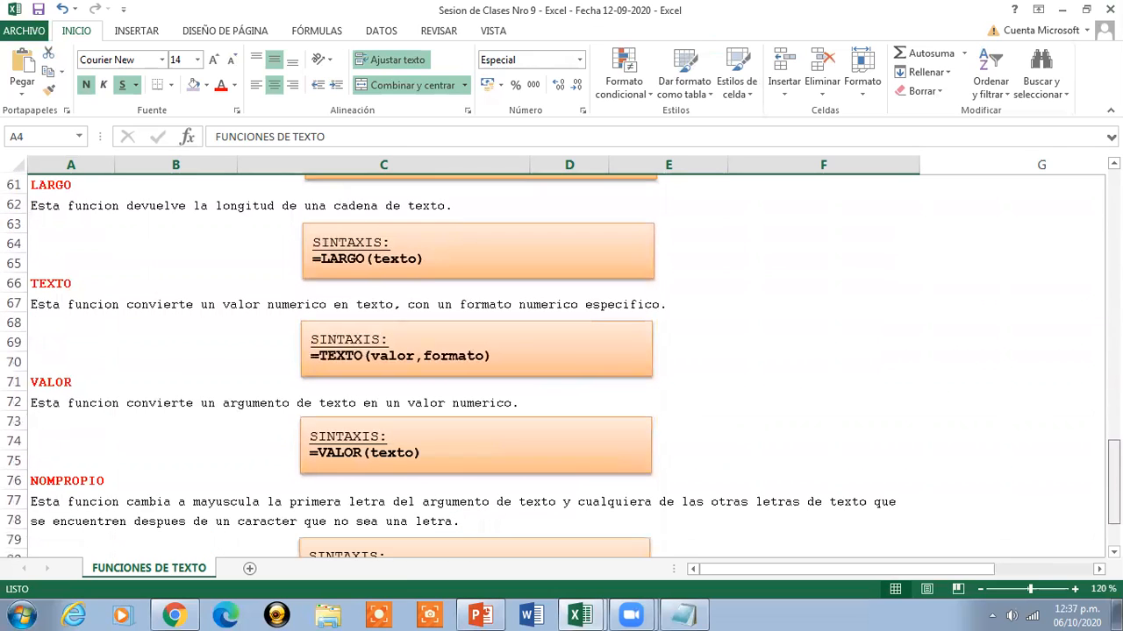
{"action": "scroll", "coordinate": [561, 365], "scroll_direction": "down", "scroll_amount": 1}
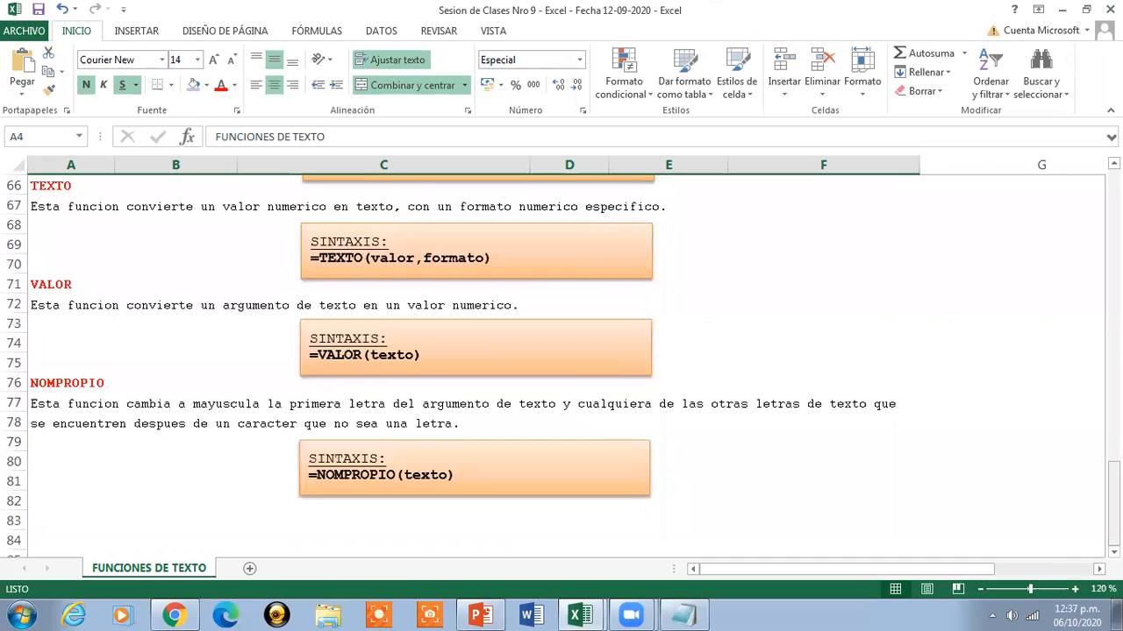
{"action": "scroll", "coordinate": [561, 365], "scroll_direction": "up", "scroll_amount": 3}
{"action": "scroll", "coordinate": [561, 365], "scroll_direction": "up", "scroll_amount": 1}
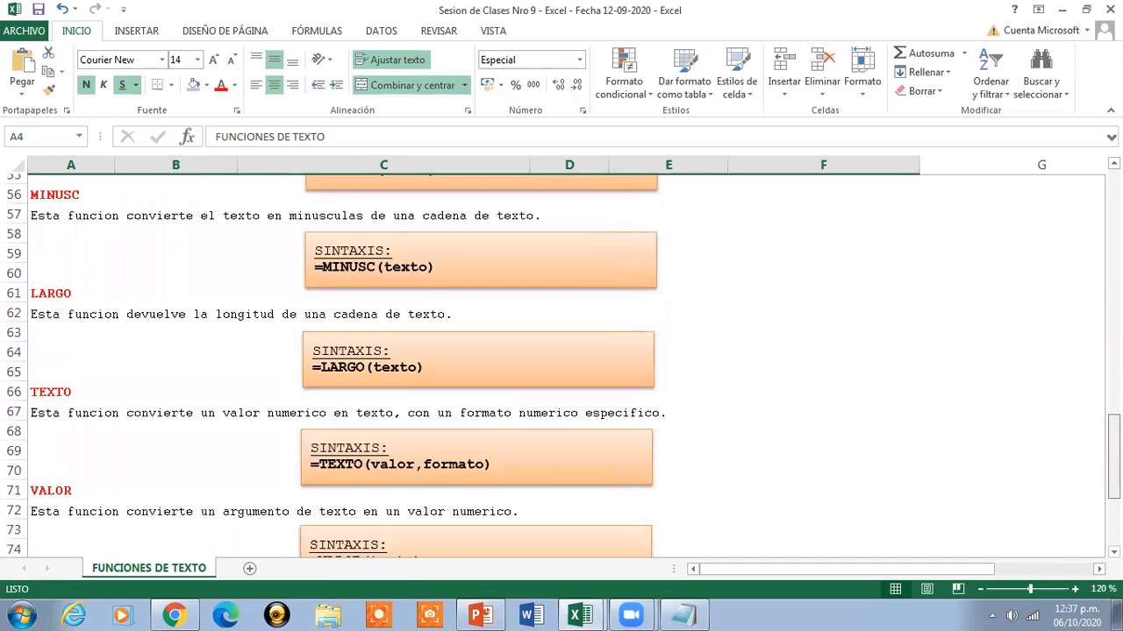
{"action": "scroll", "coordinate": [561, 364], "scroll_direction": "down", "scroll_amount": 3}
{"action": "scroll", "coordinate": [562, 365], "scroll_direction": "down", "scroll_amount": 1}
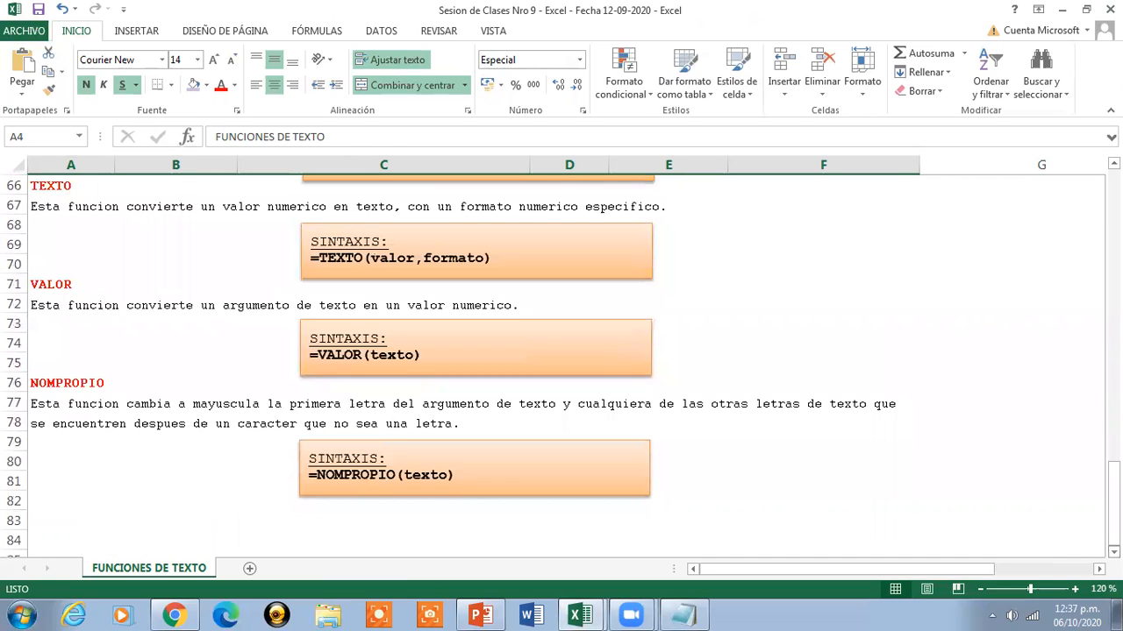
- Look back over the function summaries from NOMPROPIO up to the FUNCIONES DE TEXTO heading
{"action": "scroll", "coordinate": [562, 364], "scroll_direction": "up", "scroll_amount": 3}
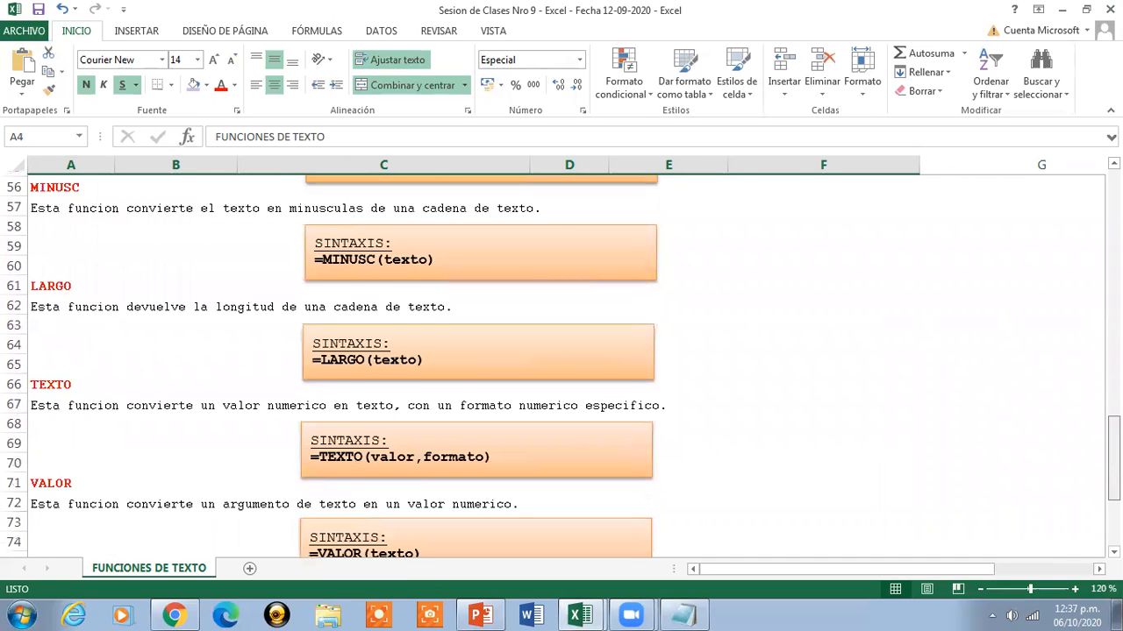
{"action": "scroll", "coordinate": [561, 364], "scroll_direction": "up", "scroll_amount": 5}
{"action": "scroll", "coordinate": [561, 365], "scroll_direction": "up", "scroll_amount": 2}
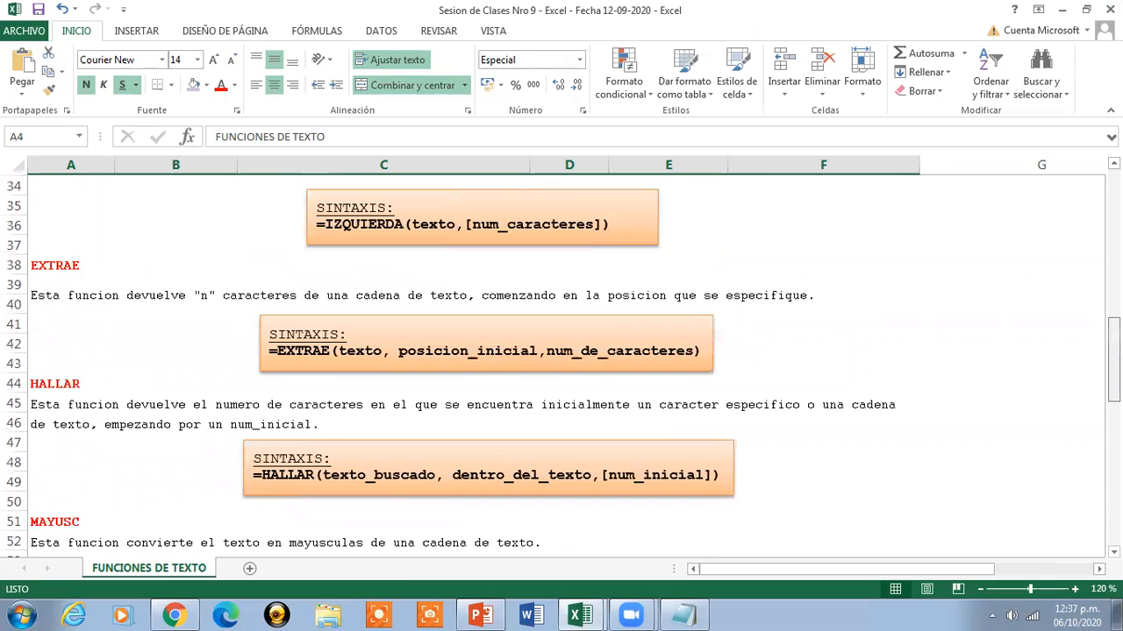
{"action": "scroll", "coordinate": [561, 365], "scroll_direction": "up", "scroll_amount": 5}
{"action": "scroll", "coordinate": [561, 365], "scroll_direction": "up", "scroll_amount": 5}
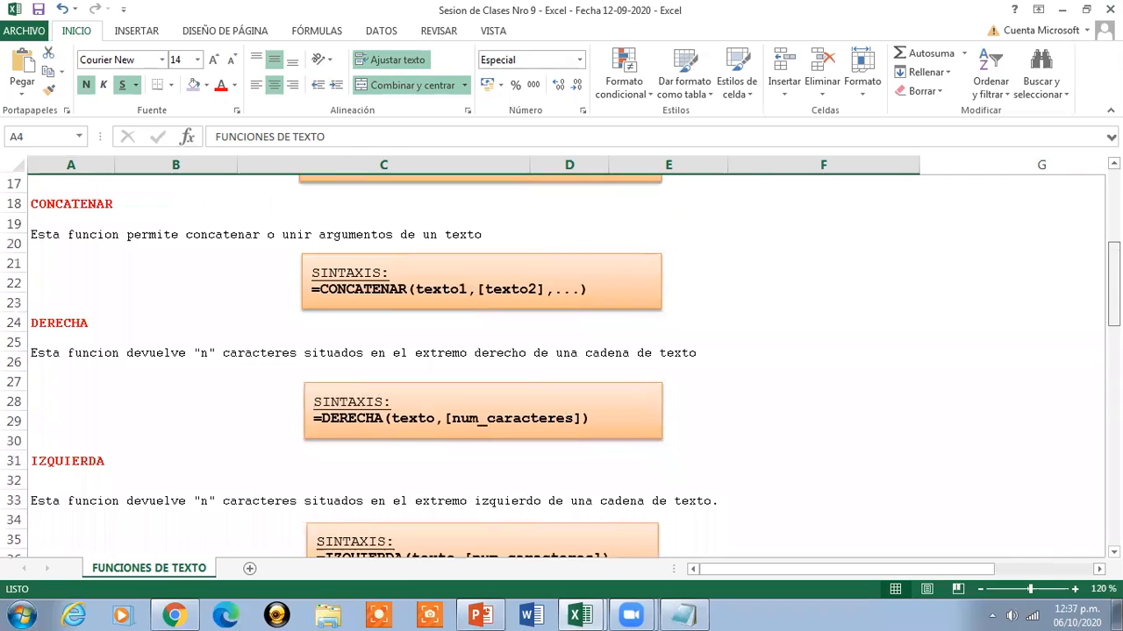
{"action": "scroll", "coordinate": [562, 365], "scroll_direction": "up", "scroll_amount": 1}
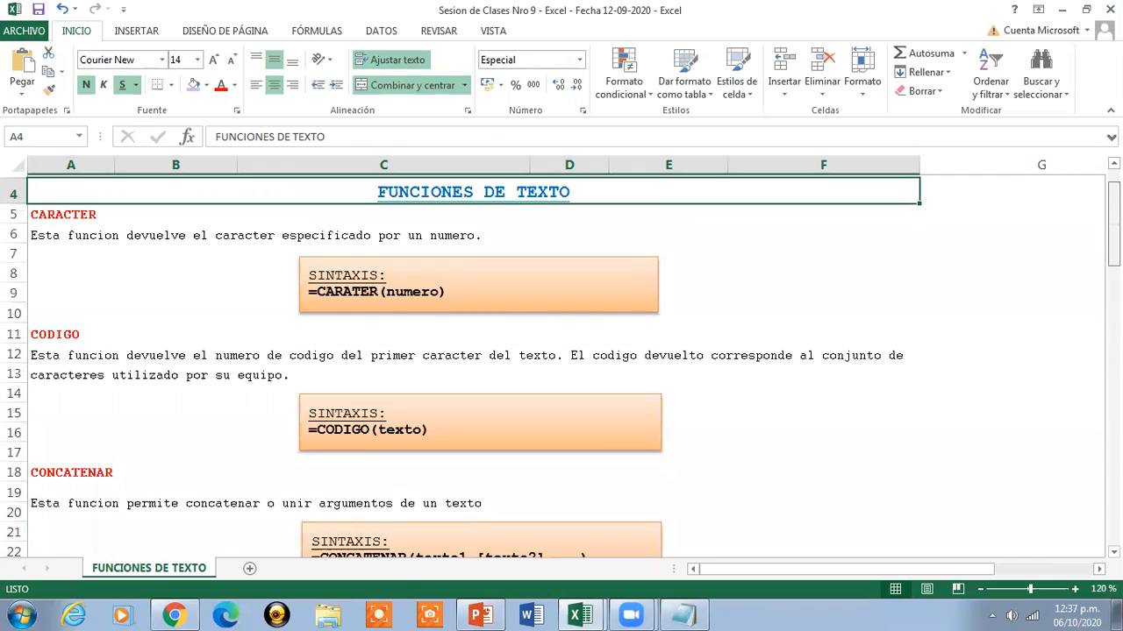
- Switch to the Funciones de Texto workbook and review its completed exercise sheets from FUNCION CARACTER through FUNCION EXTRAE
{"action": "left_click", "coordinate": [578, 613]}
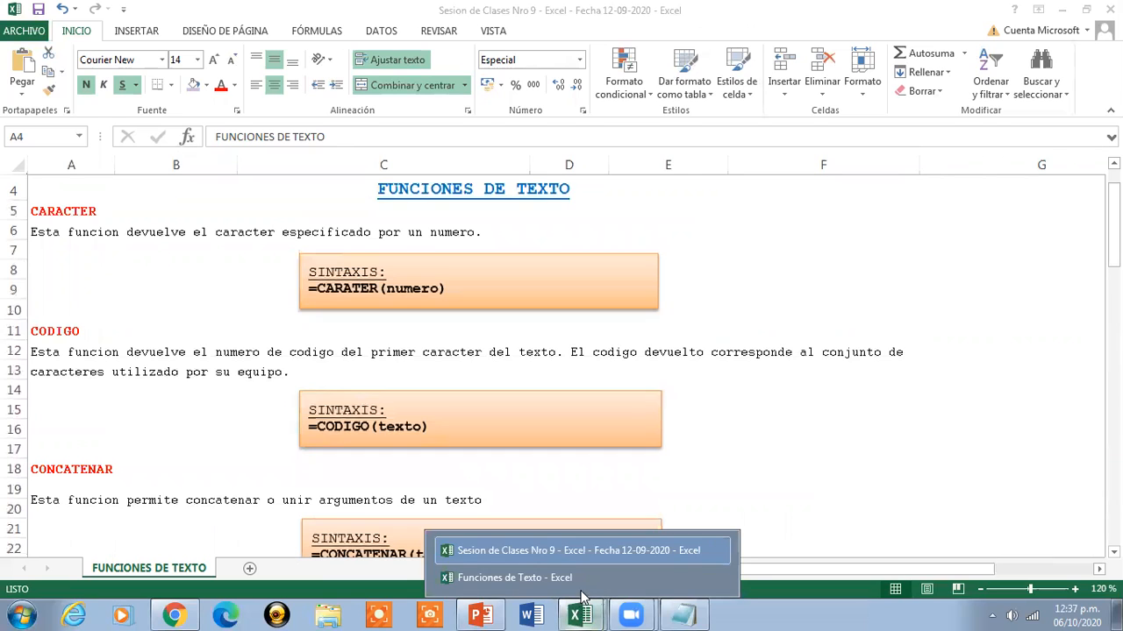
{"action": "left_click", "coordinate": [572, 579]}
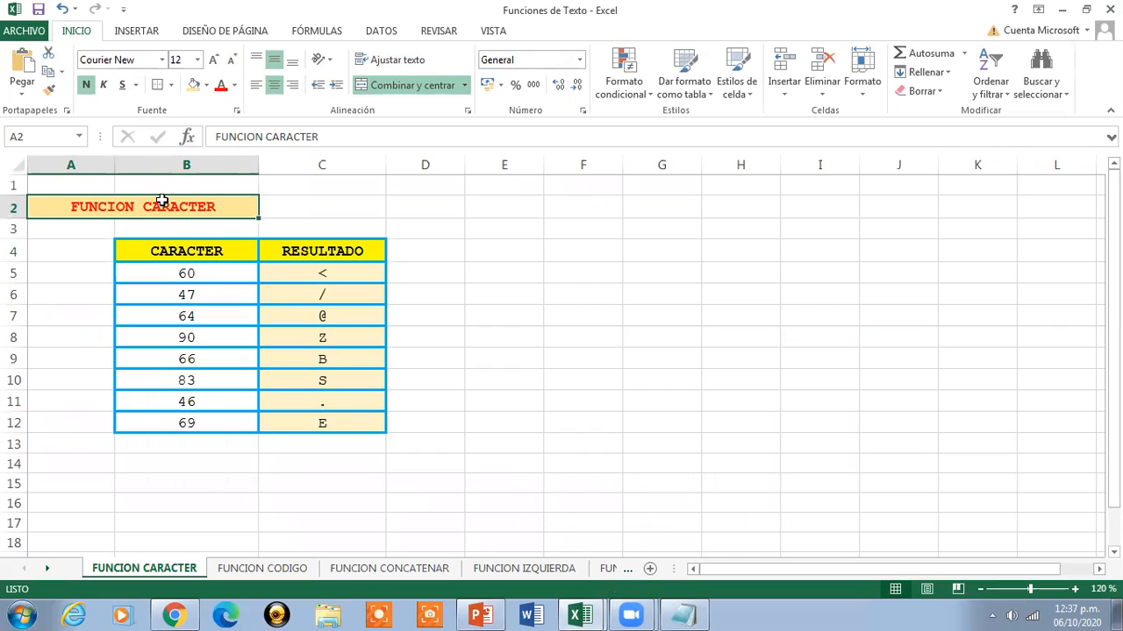
{"action": "left_click", "coordinate": [267, 568]}
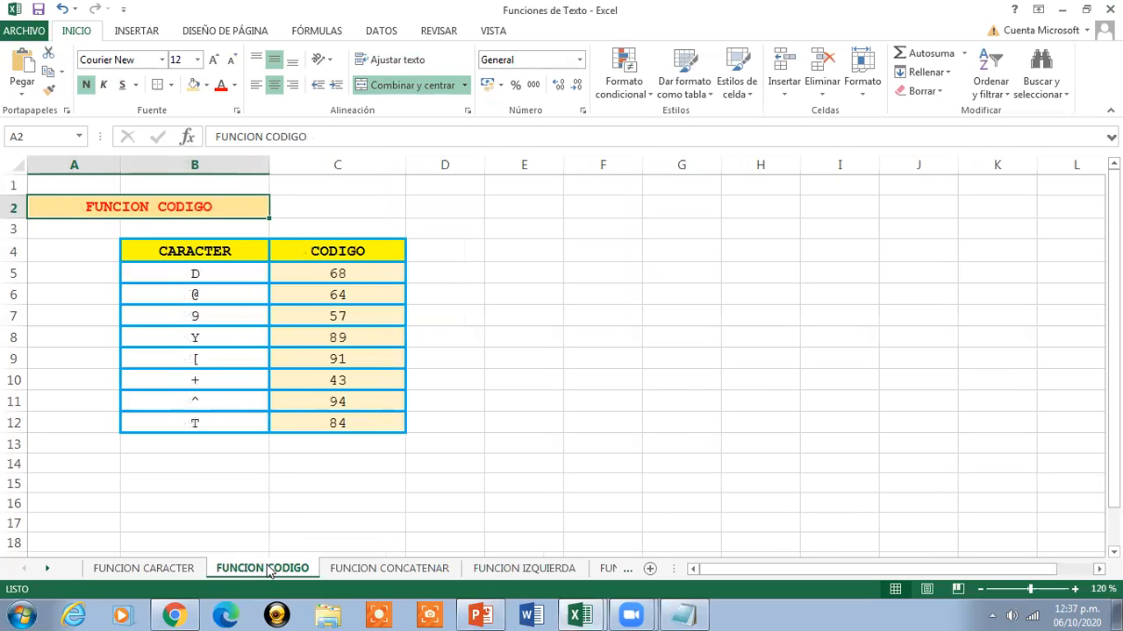
{"action": "left_click", "coordinate": [339, 570]}
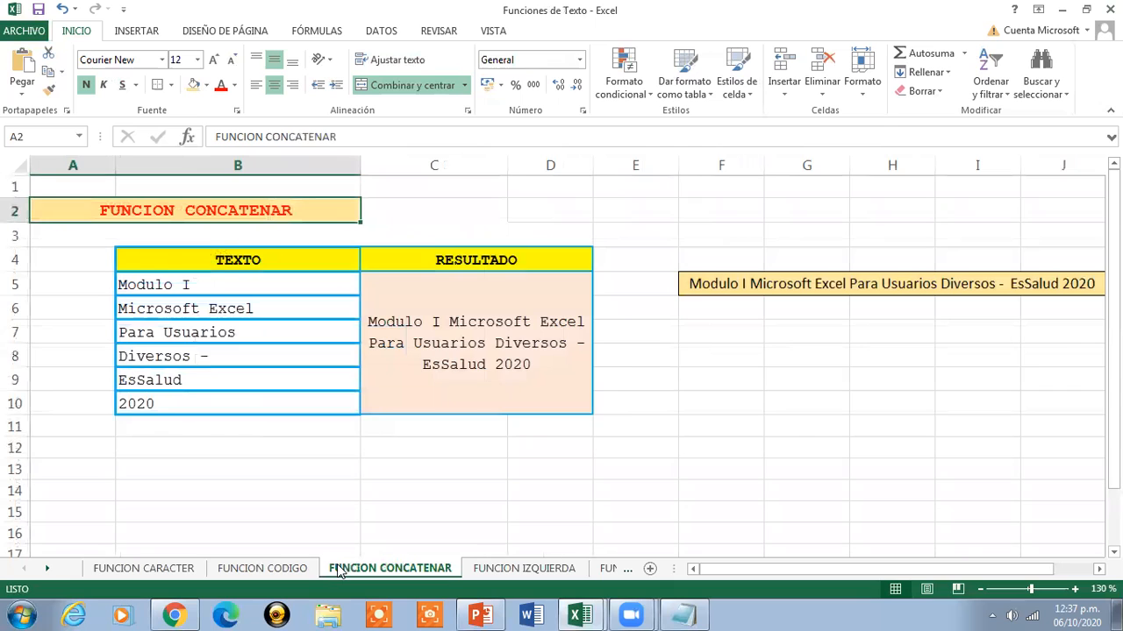
{"action": "left_click", "coordinate": [471, 570]}
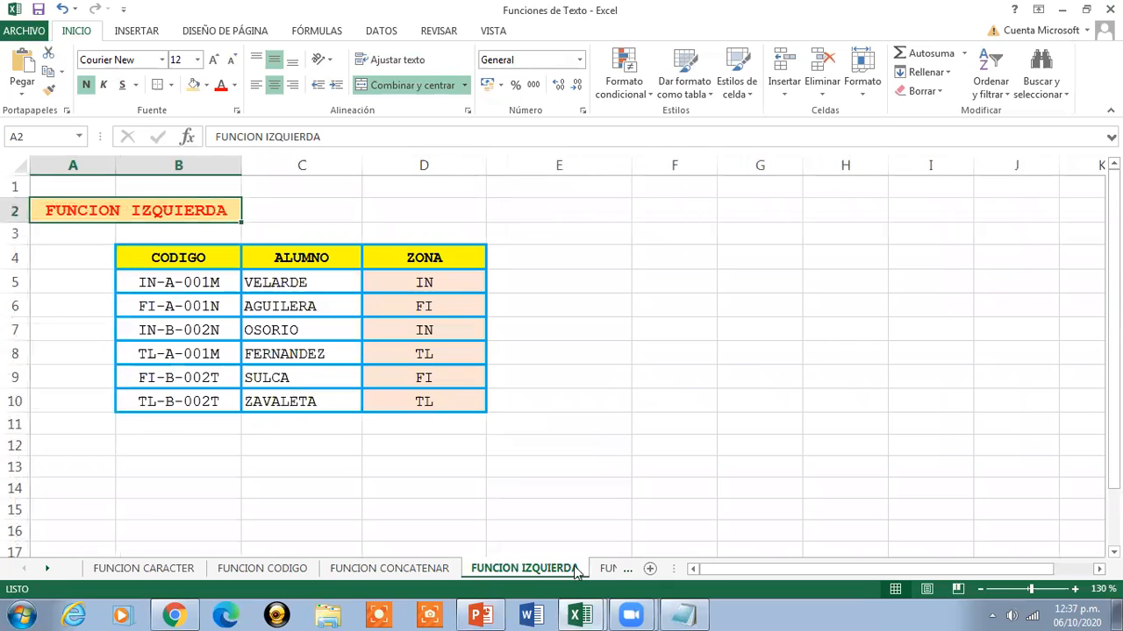
{"action": "left_click", "coordinate": [607, 569]}
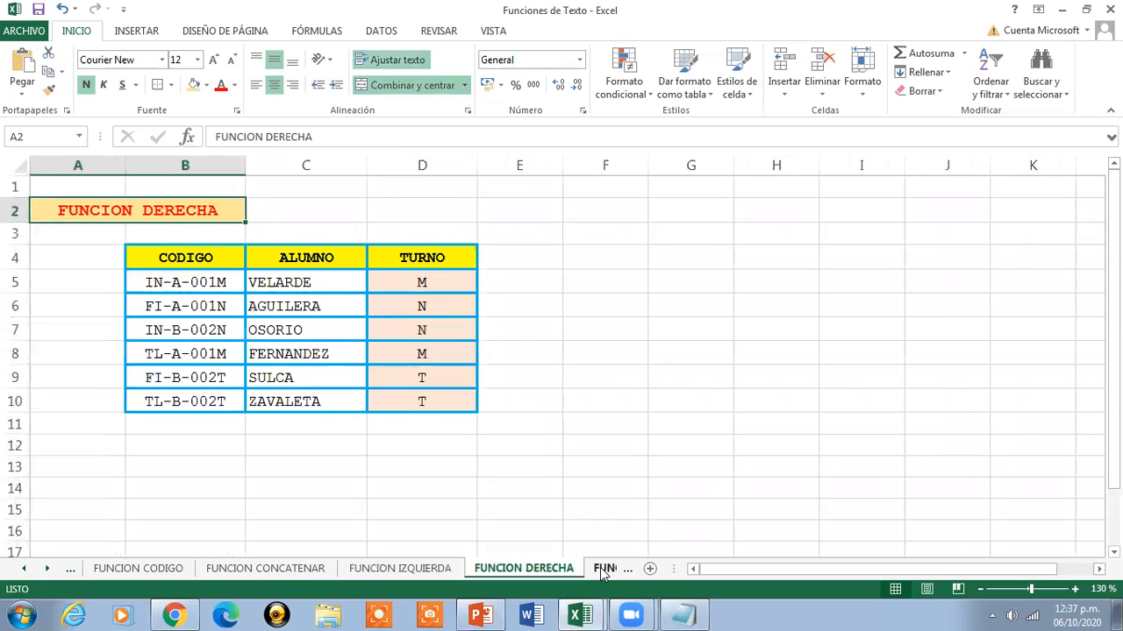
{"action": "left_click", "coordinate": [602, 569]}
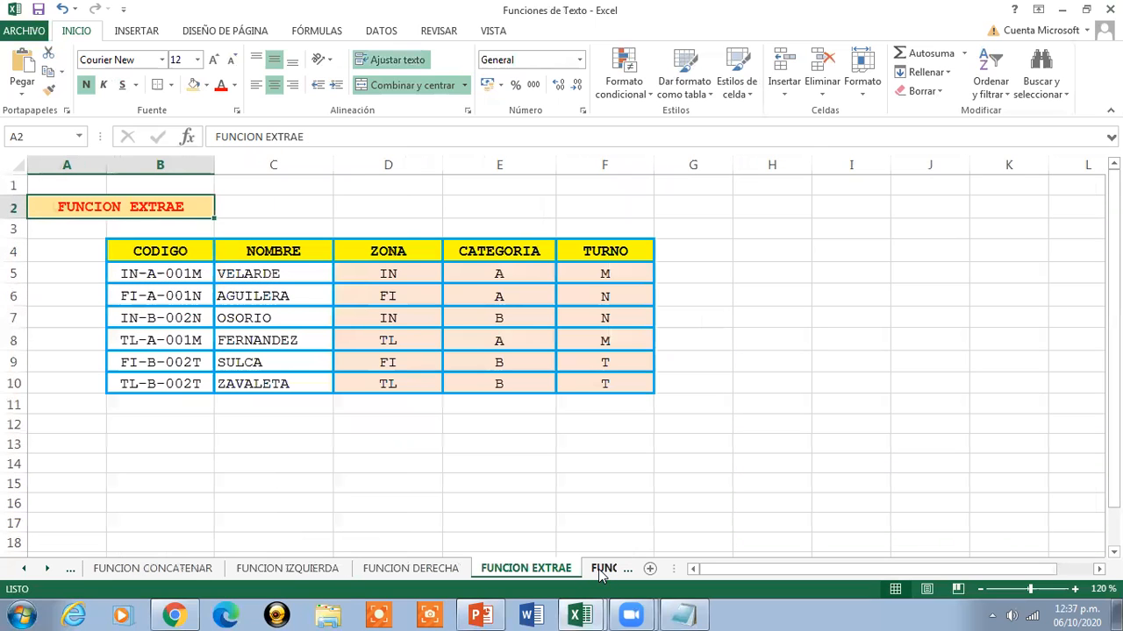
- Review the remaining completed exercise sheets from FUNCION HALLAR through FUNCION NOMPROPIO
{"action": "left_click", "coordinate": [602, 569]}
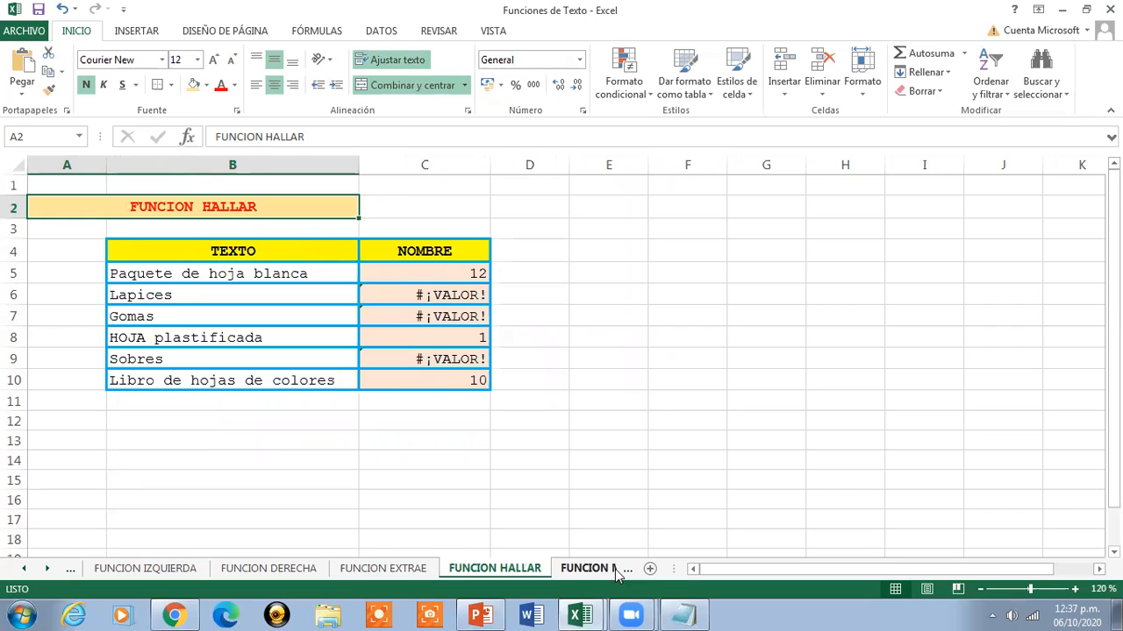
{"action": "left_click", "coordinate": [607, 571]}
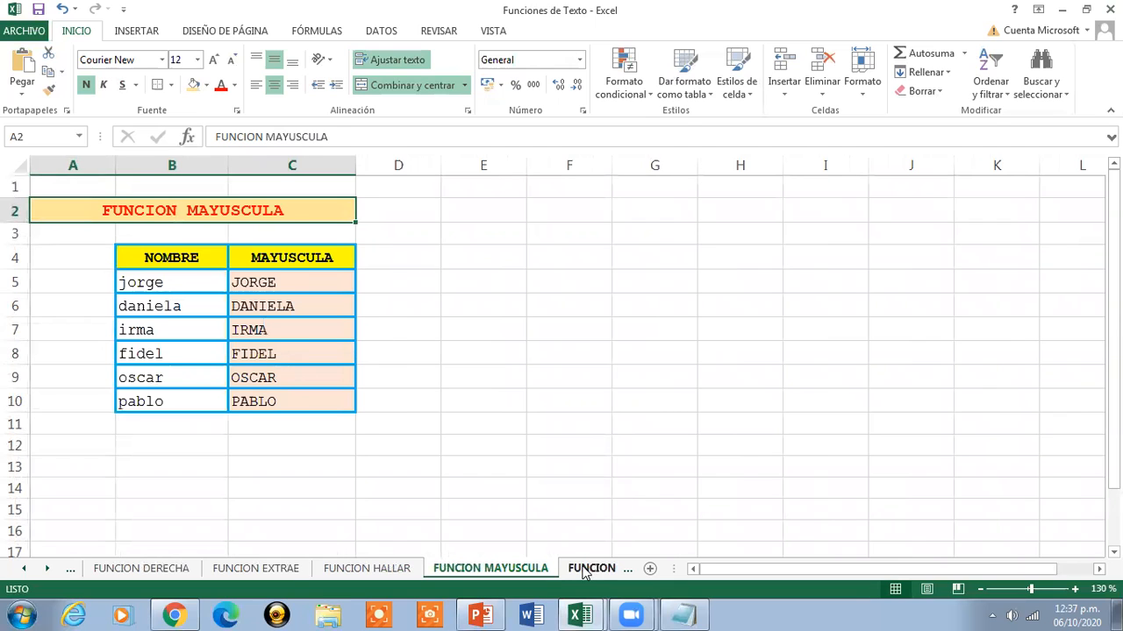
{"action": "left_click", "coordinate": [585, 570]}
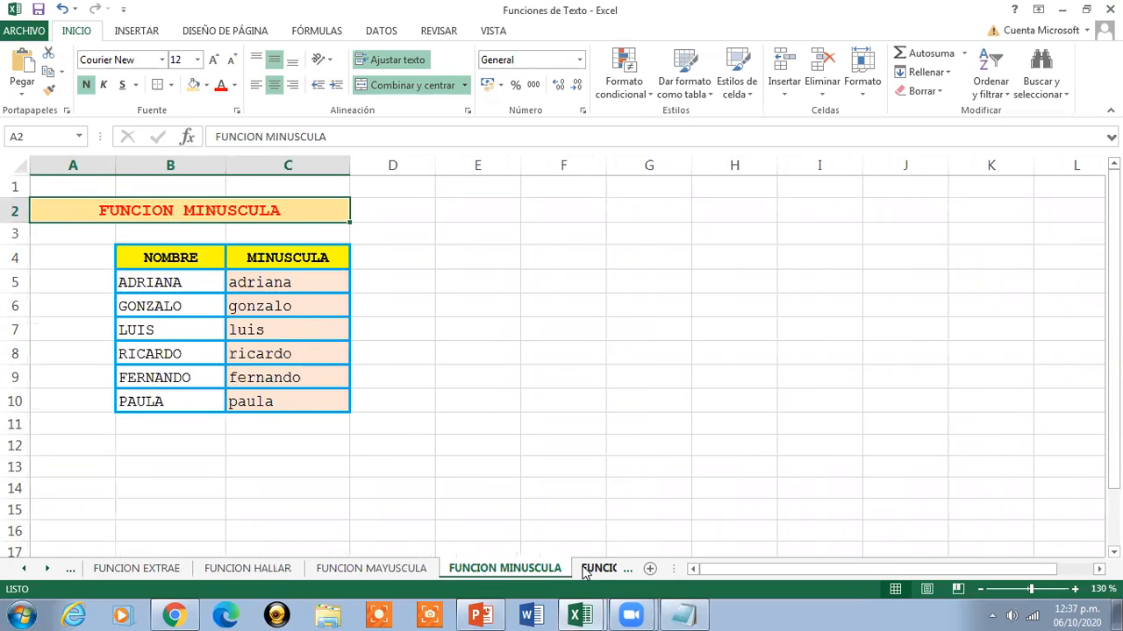
{"action": "left_click", "coordinate": [585, 570]}
{"action": "left_click", "coordinate": [585, 570]}
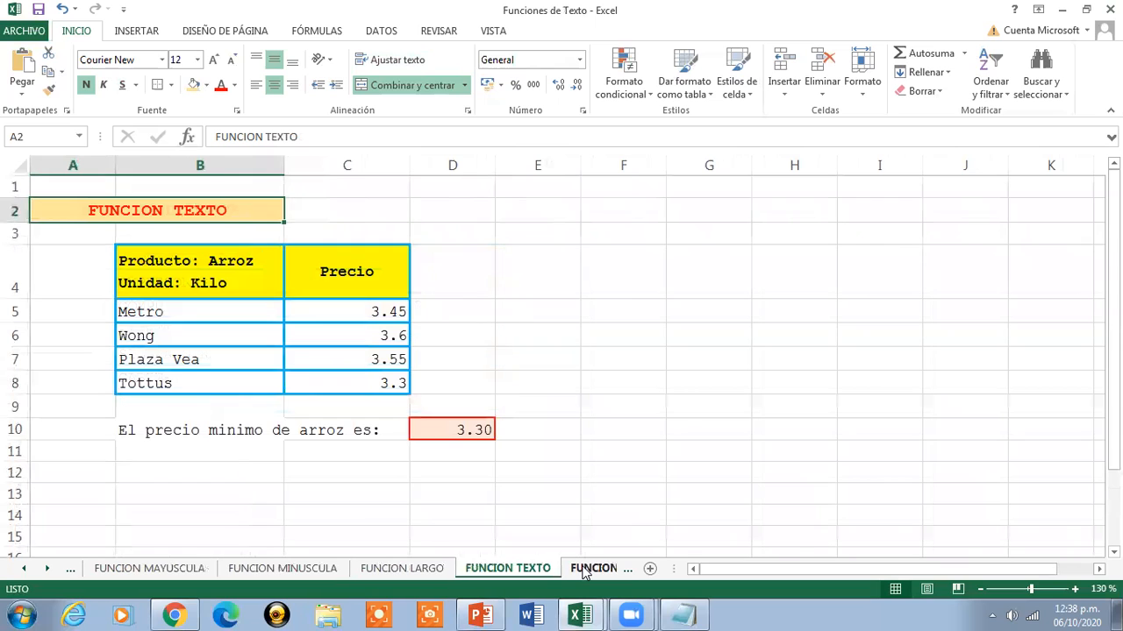
{"action": "left_click", "coordinate": [585, 570]}
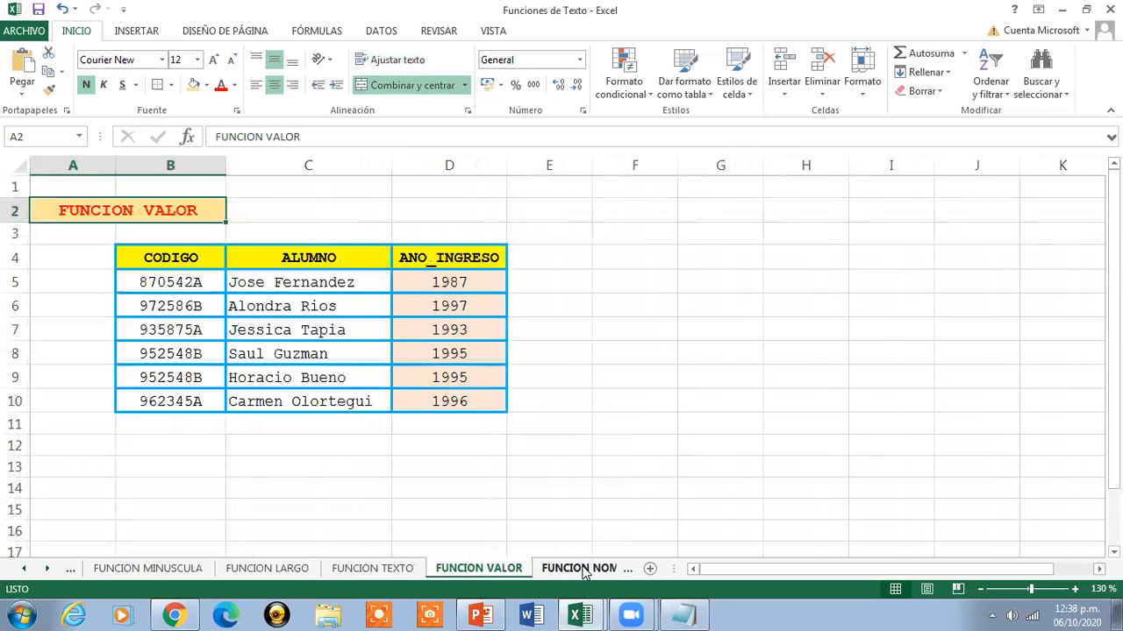
{"action": "left_click", "coordinate": [585, 571]}
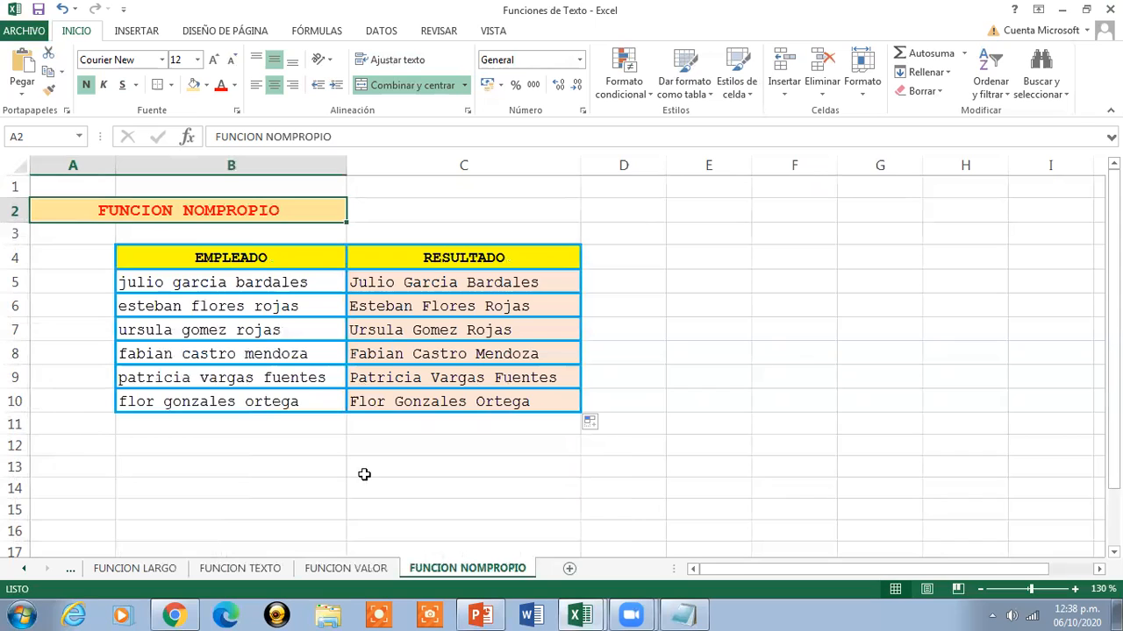
- Return to the workbook's first sheet, FUNCION CARACTER
{"action": "left_click", "coordinate": [23, 570]}
{"action": "left_click", "coordinate": [23, 570]}
{"action": "left_click", "coordinate": [22, 570]}
{"action": "left_click", "coordinate": [23, 570]}
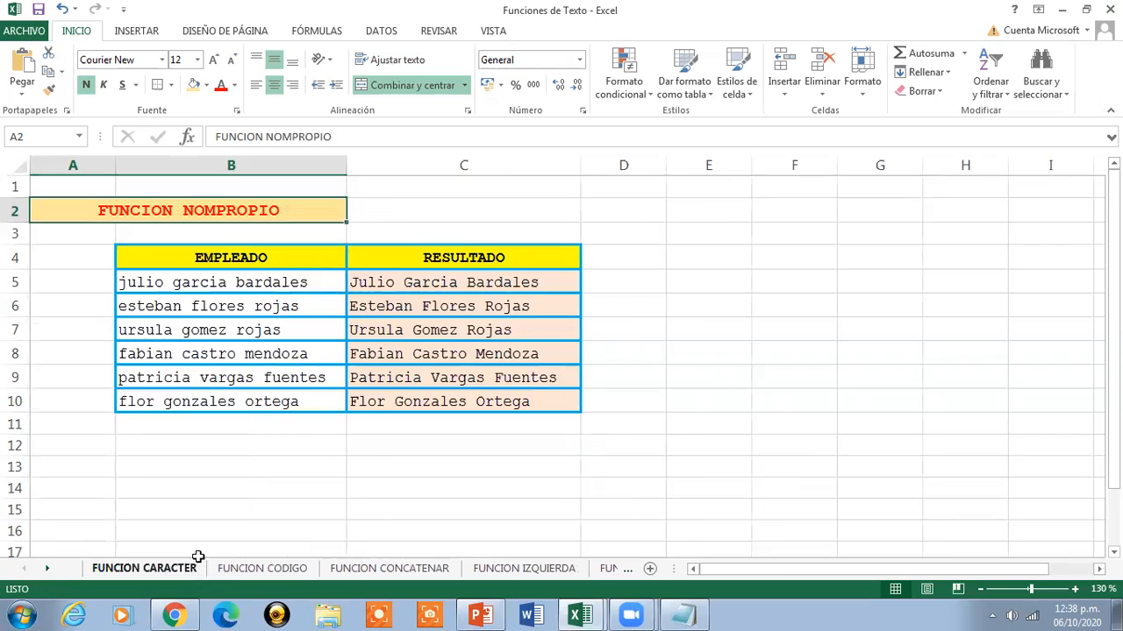
{"action": "left_click", "coordinate": [132, 570]}
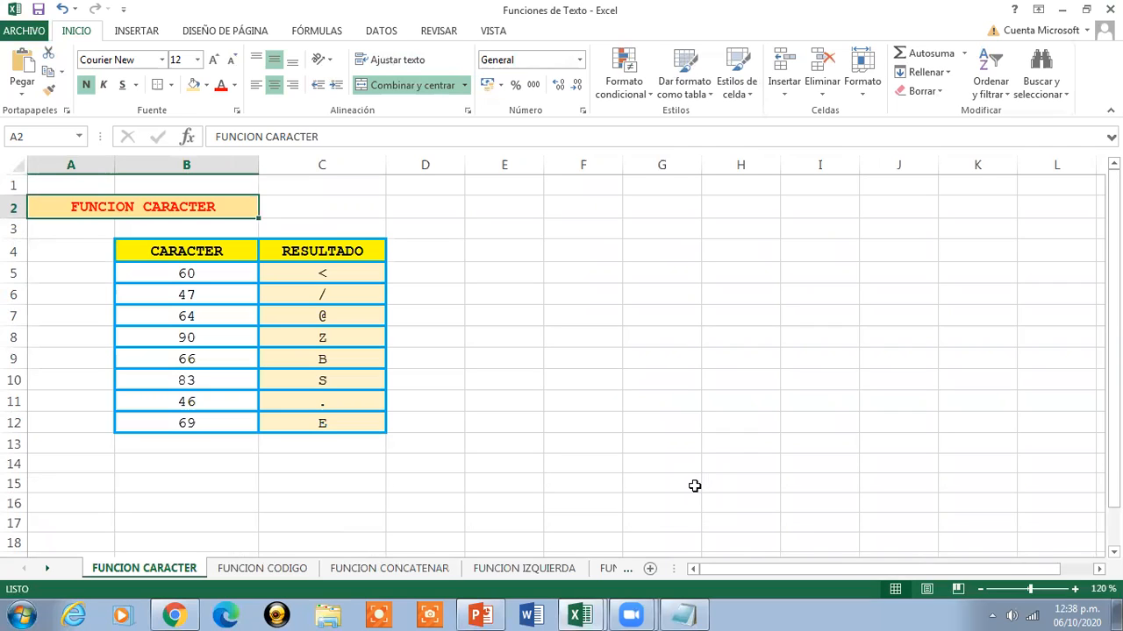
- Close the Funciones de Texto workbook and the Sesion de Clases Nro 9 workbook
{"action": "left_click", "coordinate": [1111, 9]}
{"action": "left_click", "coordinate": [551, 340]}
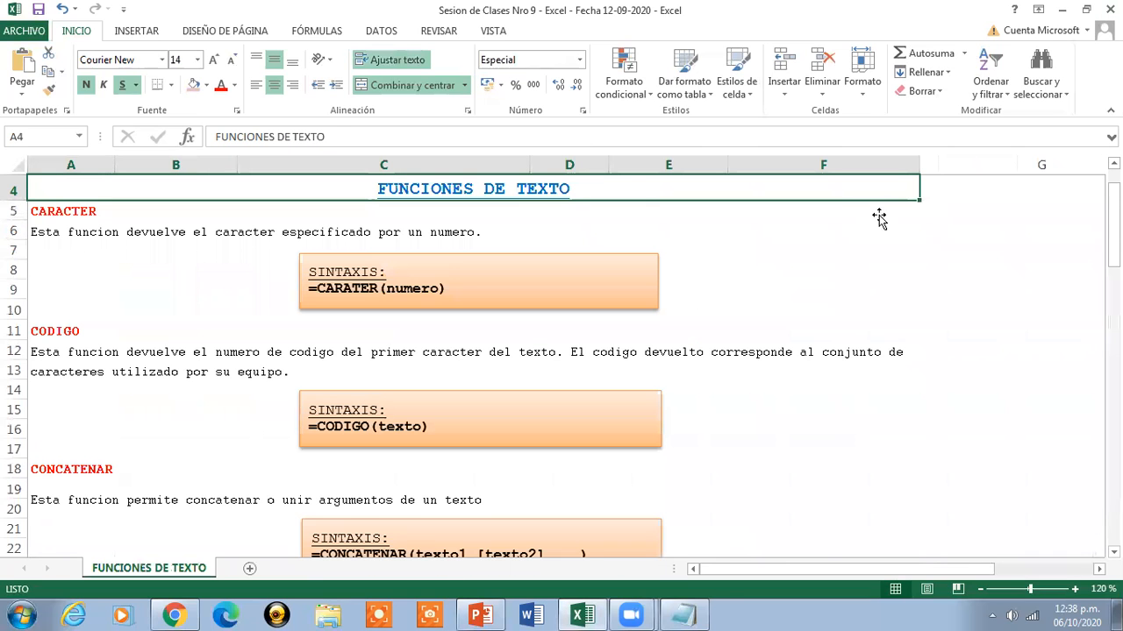
{"action": "left_click", "coordinate": [1111, 9]}
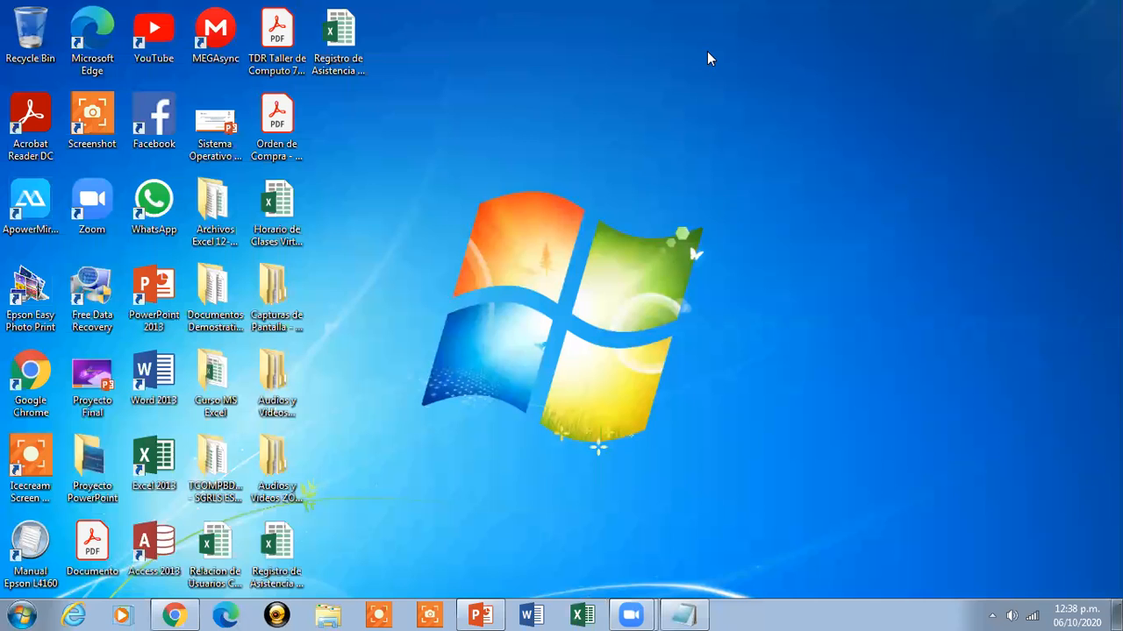